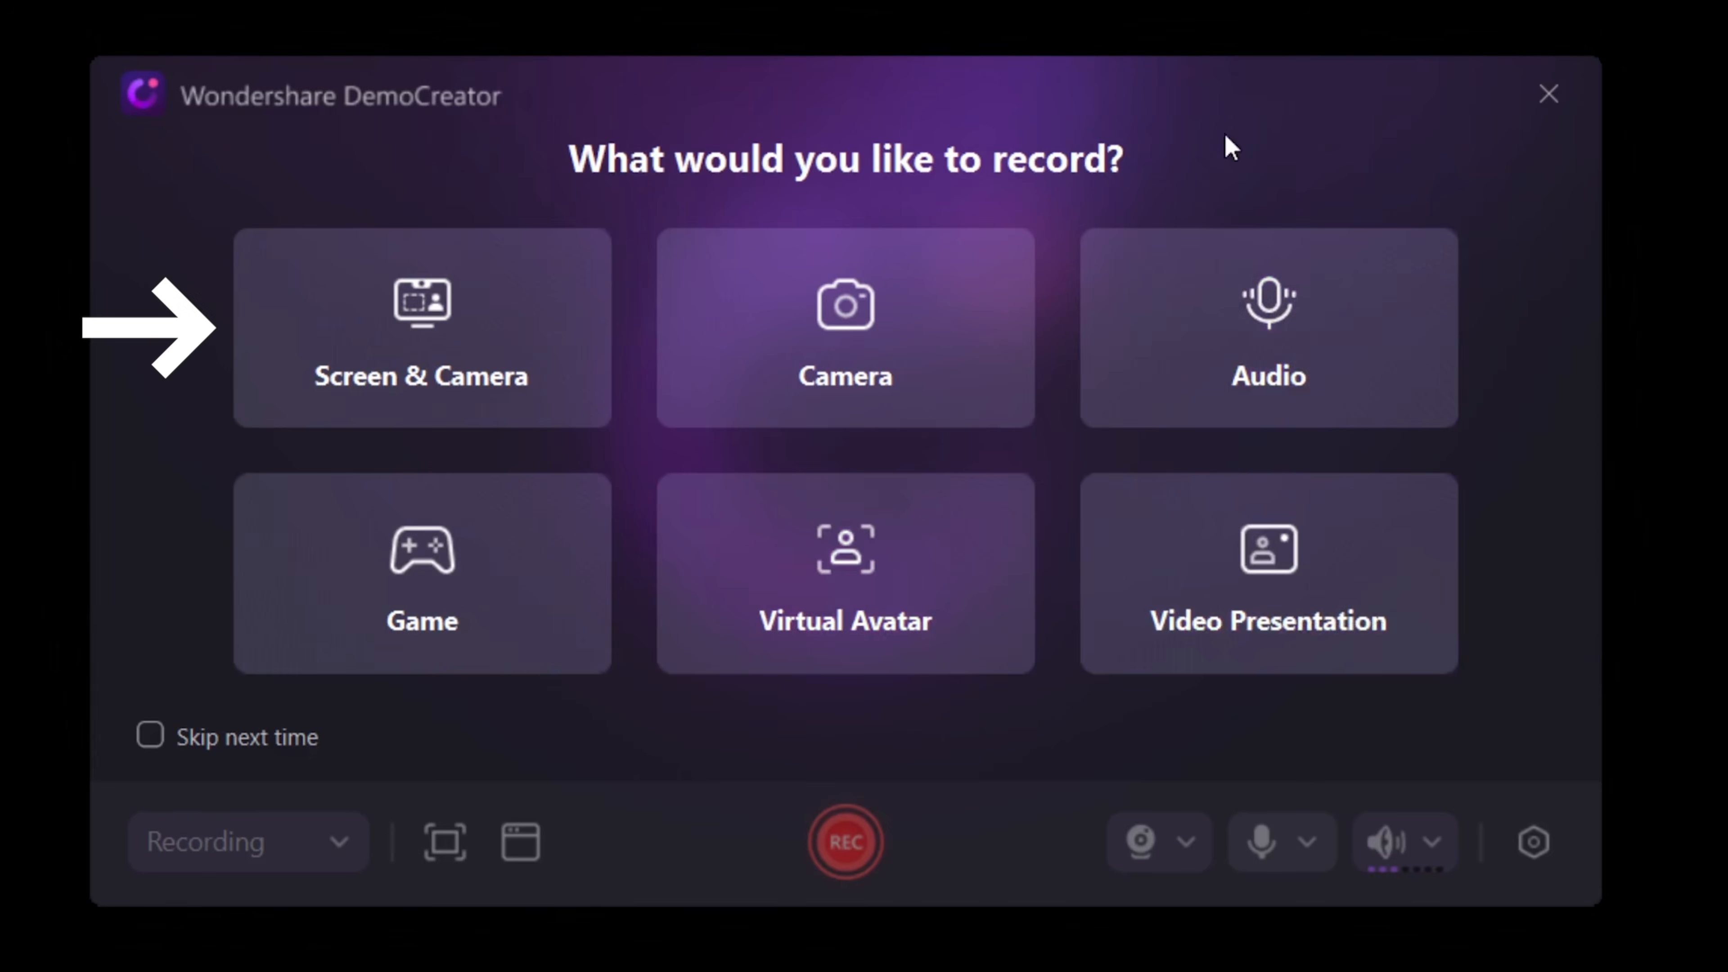
Start a Screen & Camera recording setup and reposition the capture area and the webcam overlay on the desktop.
{"action": "left_click", "coordinate": [528, 324]}
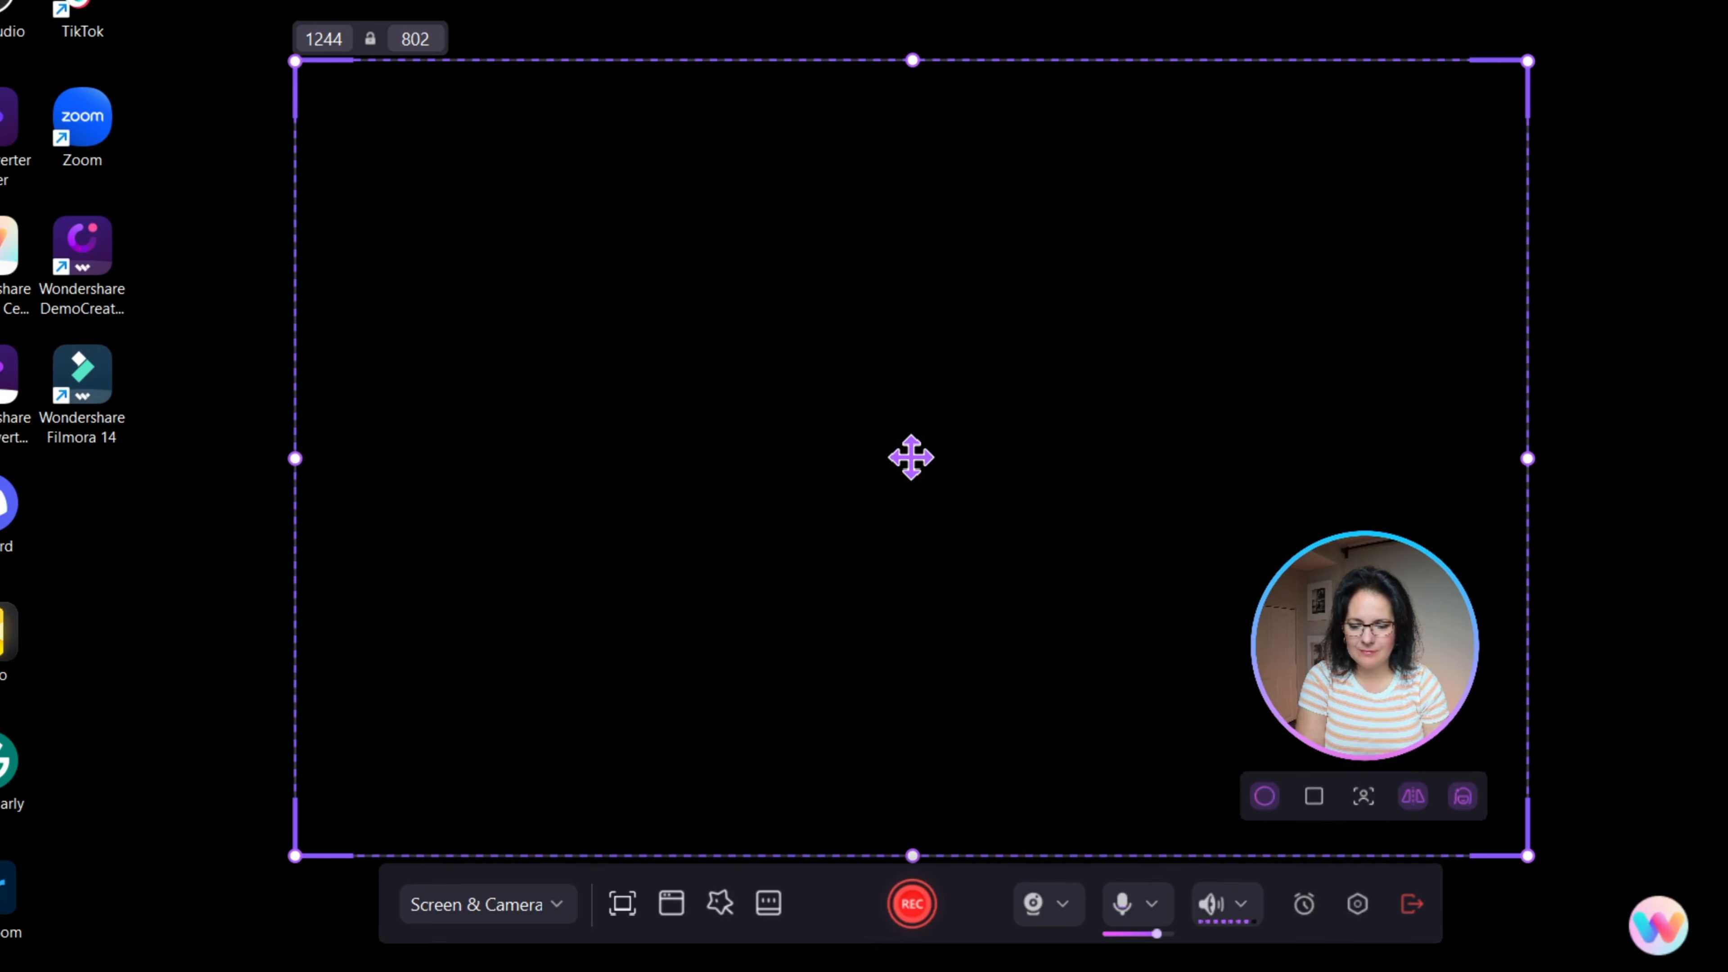
{"action": "left_click_drag", "start_coordinate": [909, 457], "coordinate": [949, 522]}
{"action": "left_click_drag", "start_coordinate": [1388, 579], "coordinate": [1429, 654]}
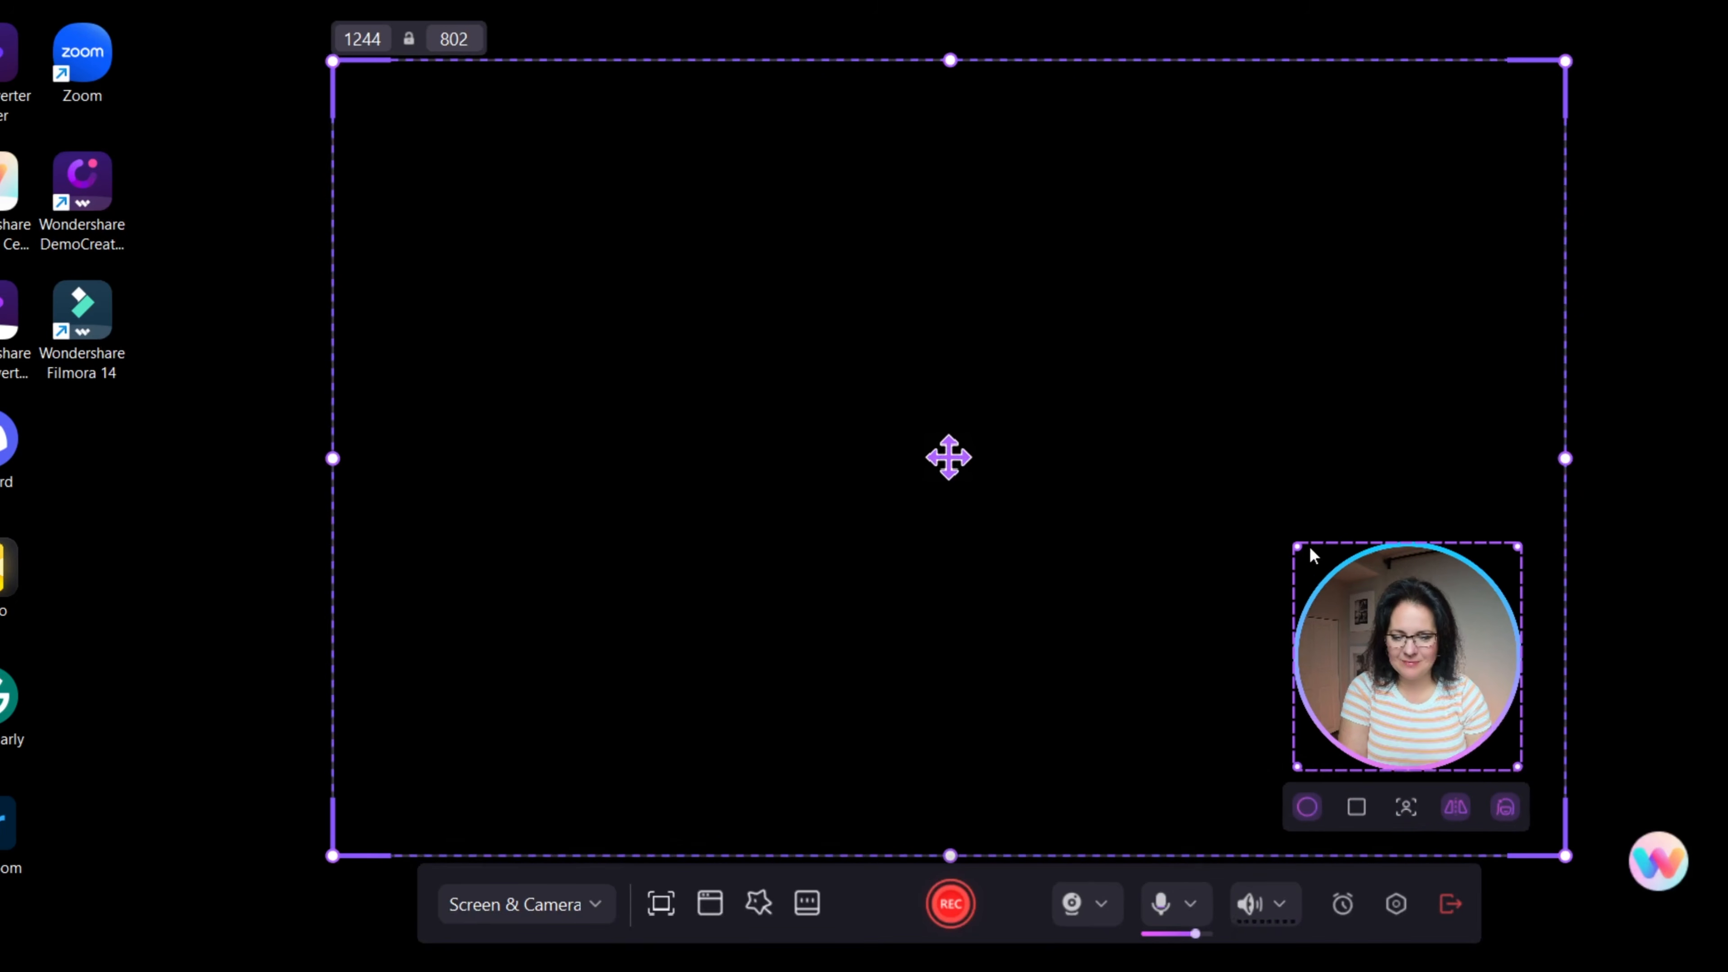
Browse the circular webcam frame styles and switch the overlay to a rectangular frame with a white border.
{"action": "left_click", "coordinate": [1308, 808]}
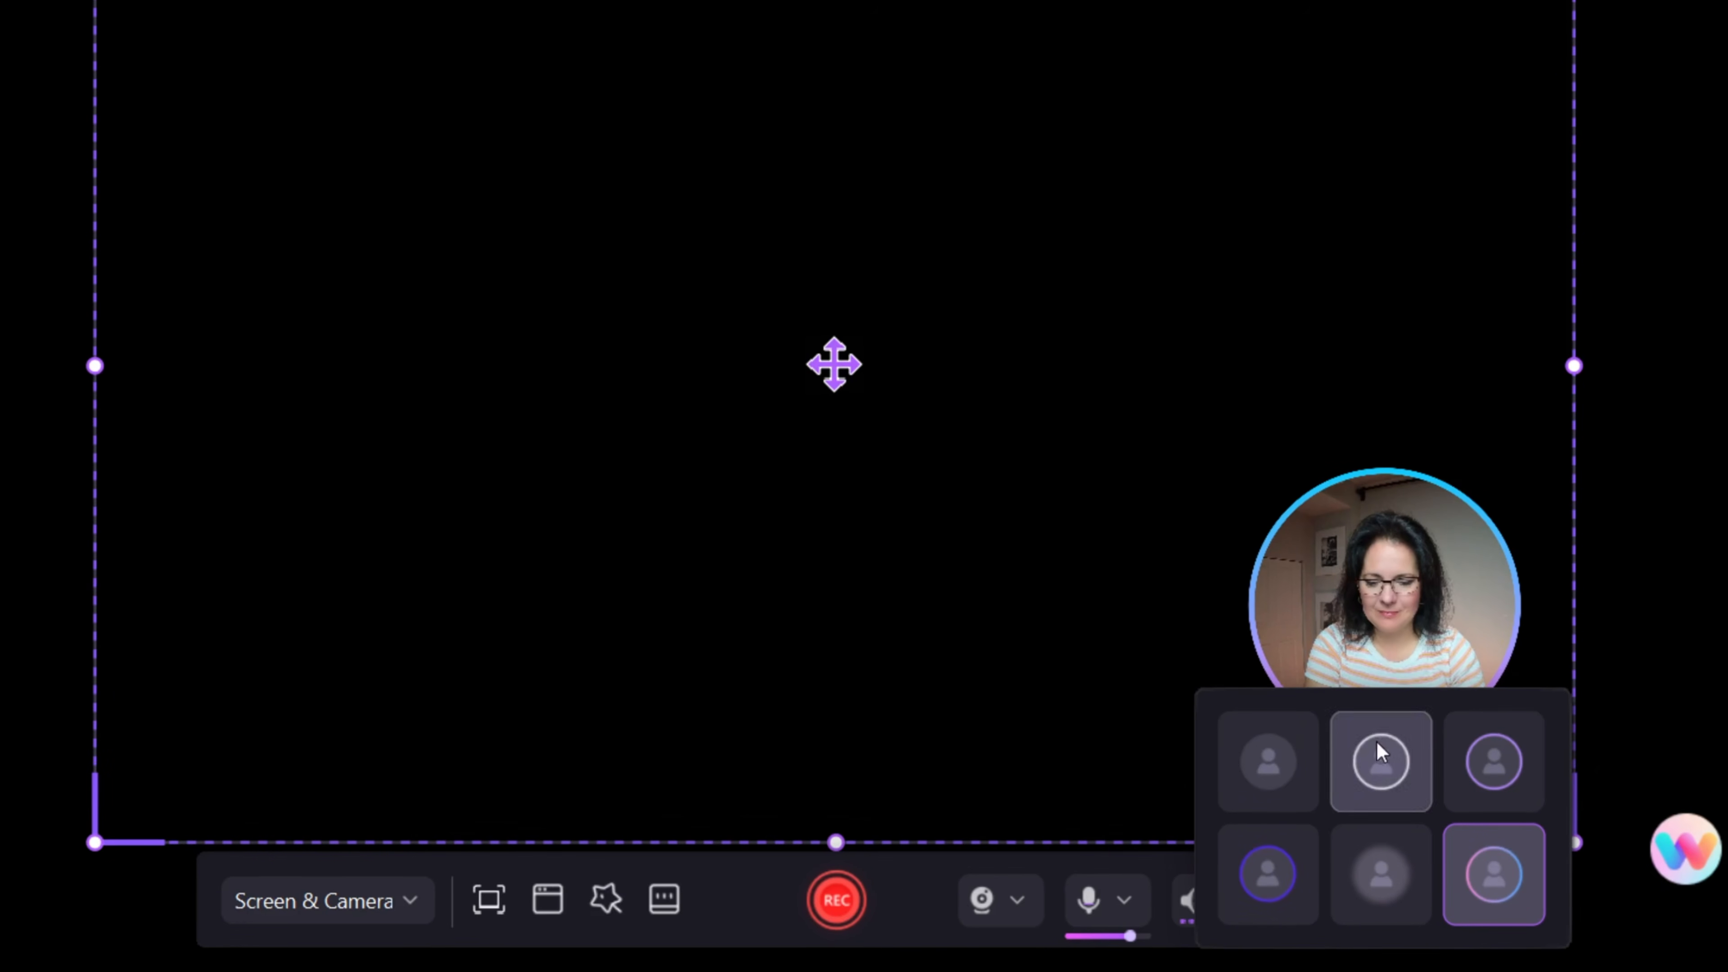
{"action": "left_click", "coordinate": [1171, 633]}
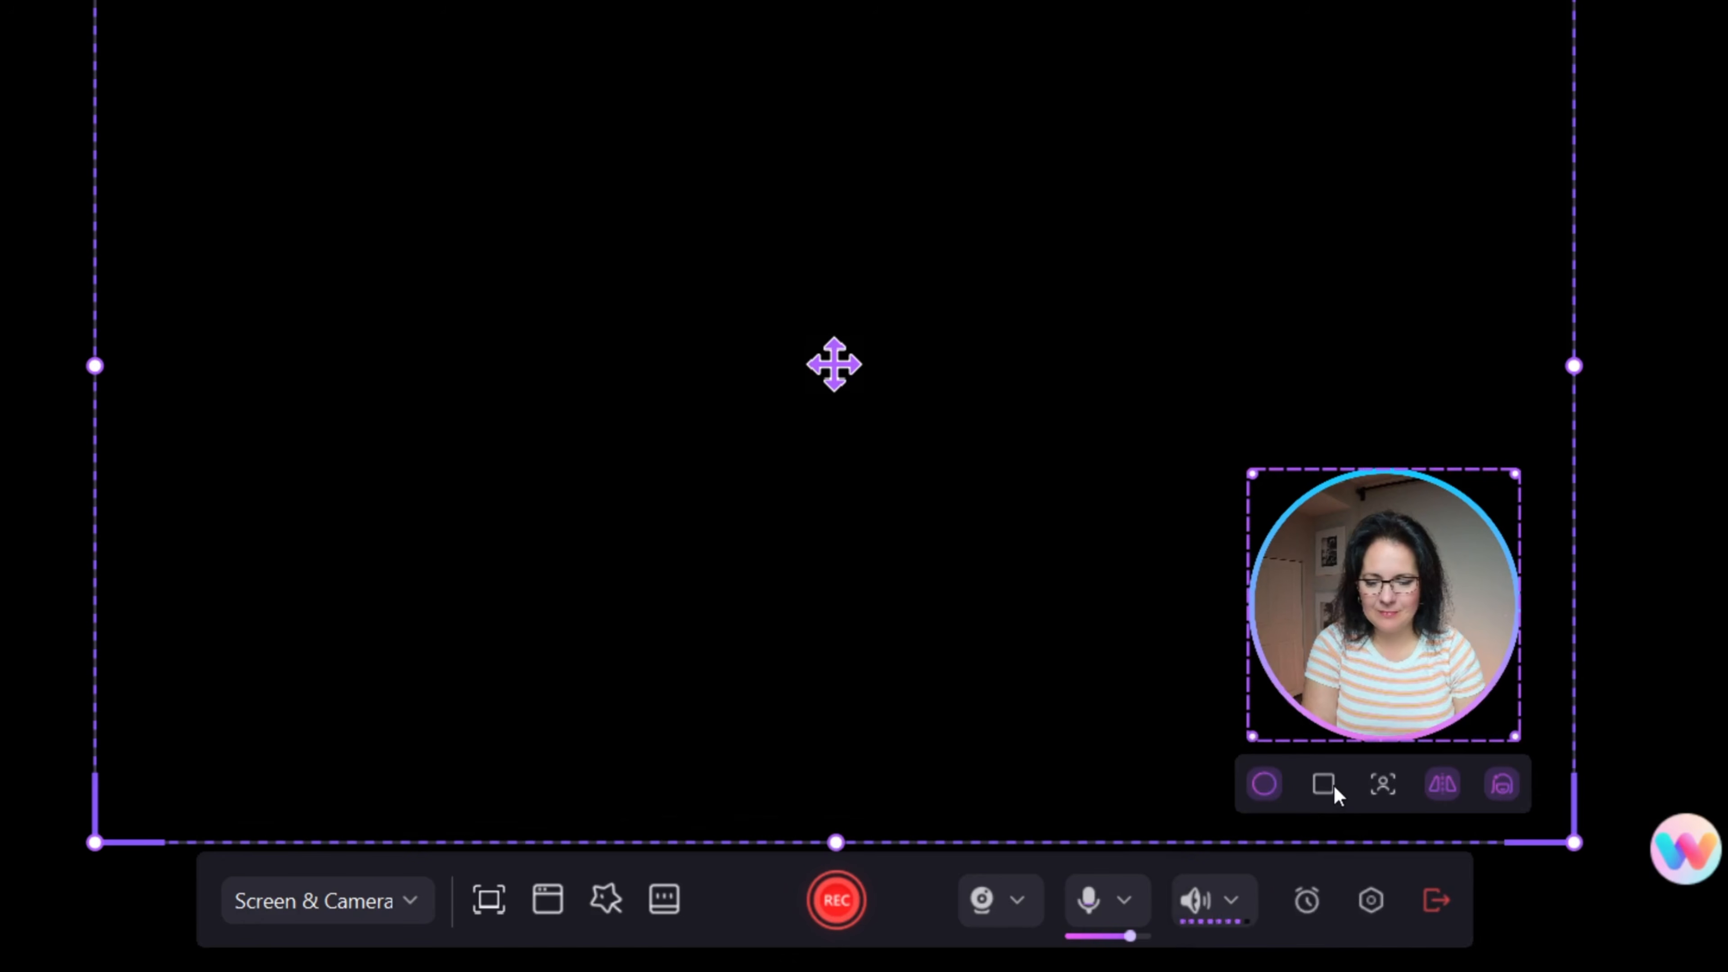
{"action": "left_click", "coordinate": [1323, 786]}
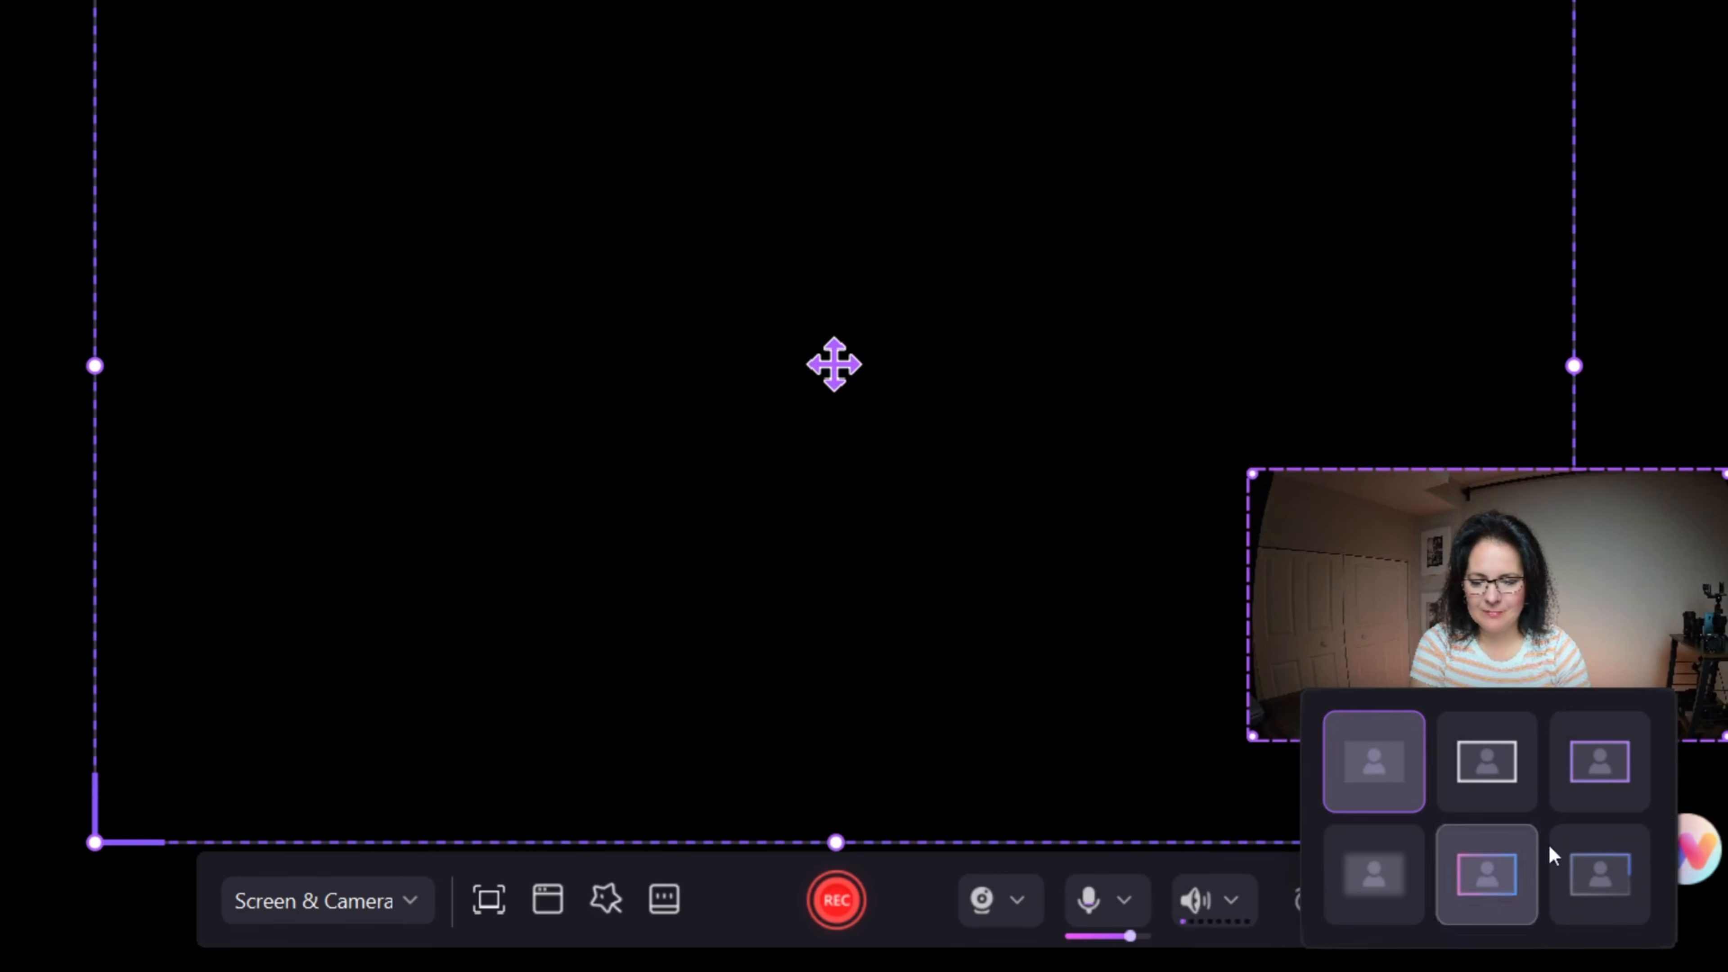
{"action": "left_click", "coordinate": [1482, 796]}
{"action": "left_click", "coordinate": [1170, 738]}
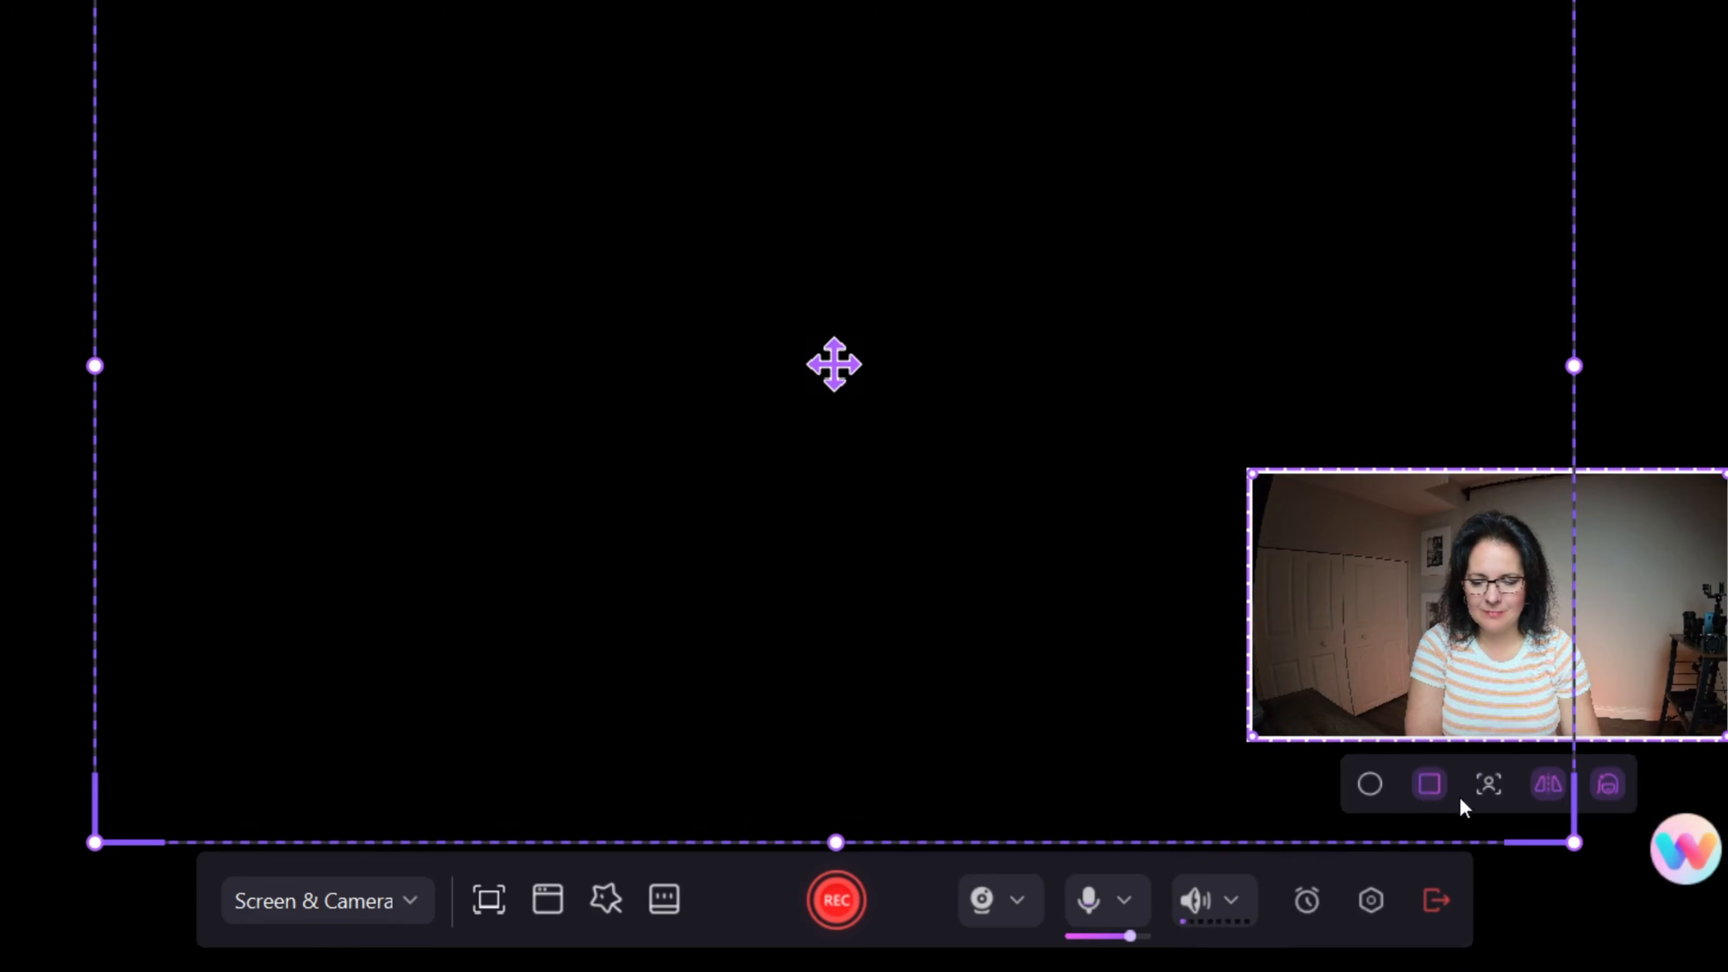
Turn on the webcam background effect with the blurred-background option.
{"action": "left_click", "coordinate": [1487, 790]}
{"action": "left_click", "coordinate": [1586, 882]}
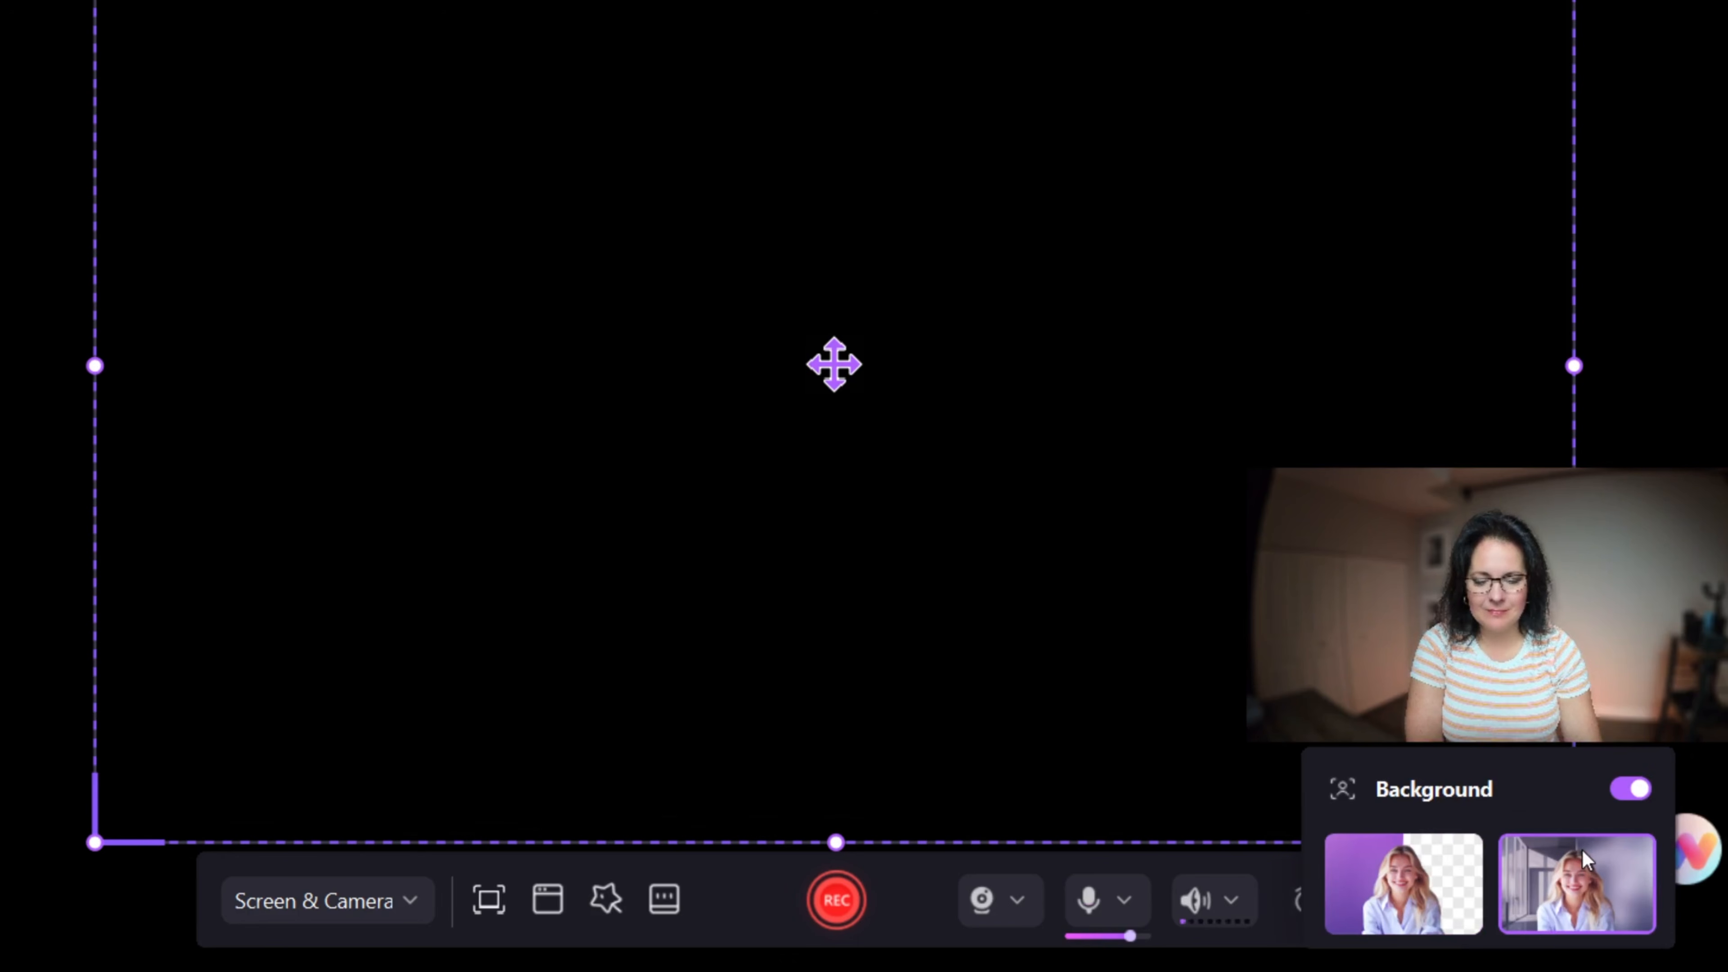
{"action": "left_click", "coordinate": [1608, 800]}
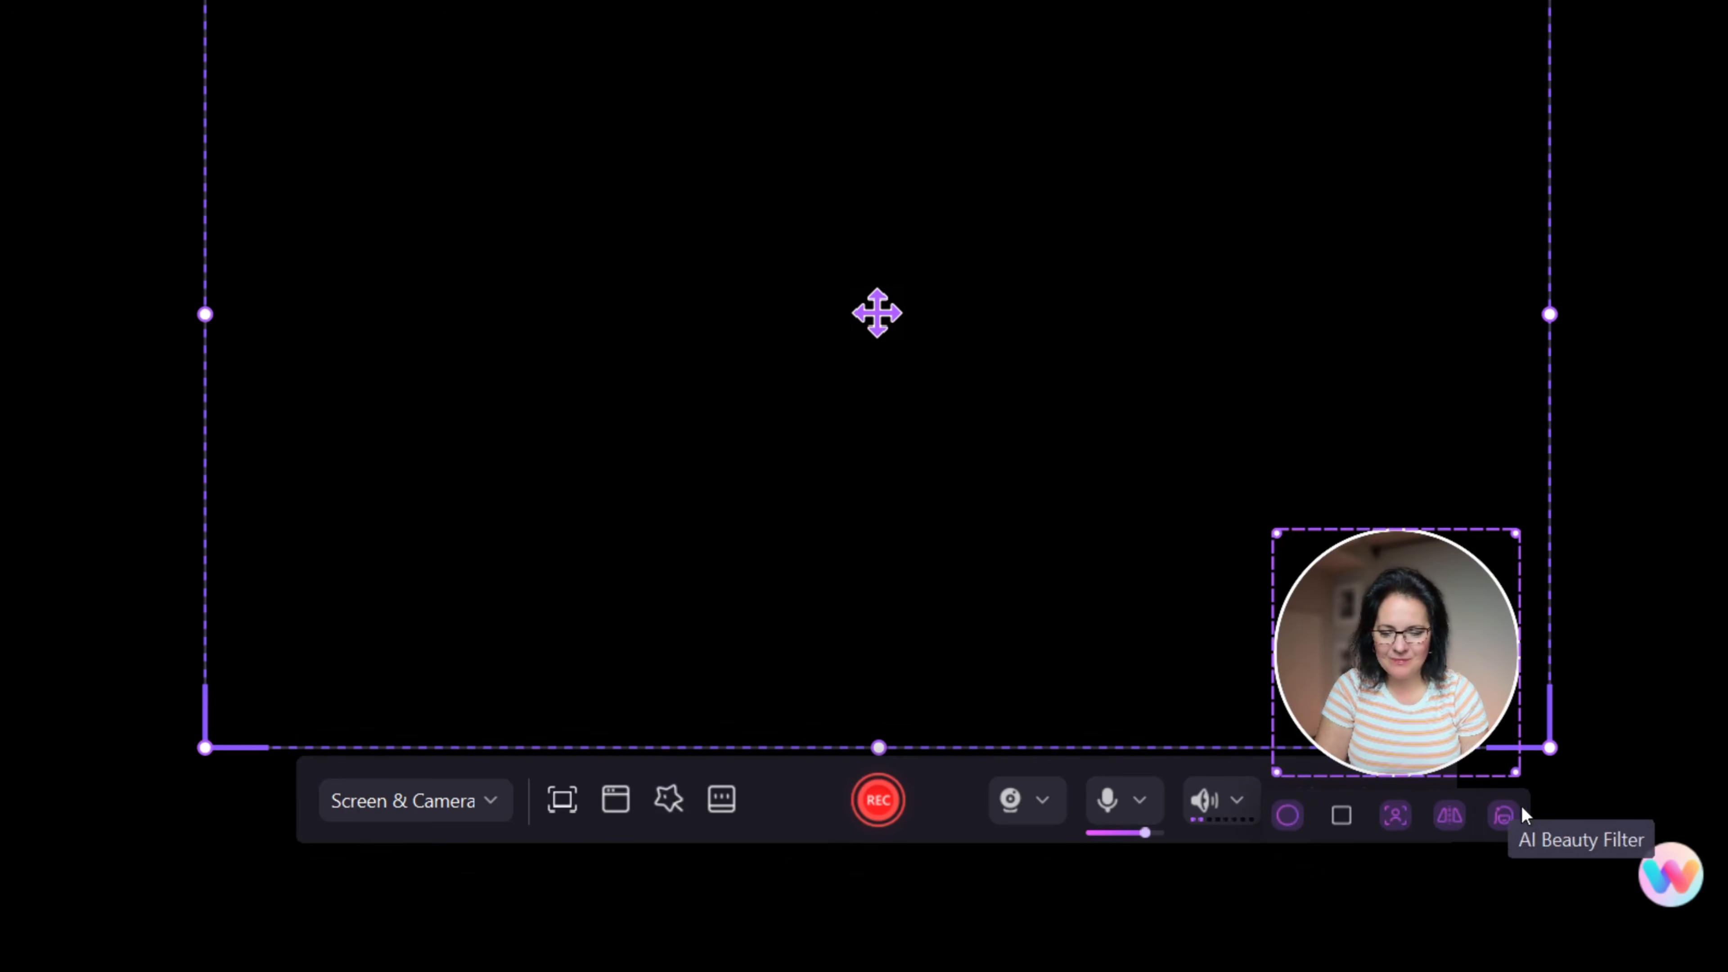
Look through the recording modes and the preset sizes for the capture area.
{"action": "left_click", "coordinate": [477, 814]}
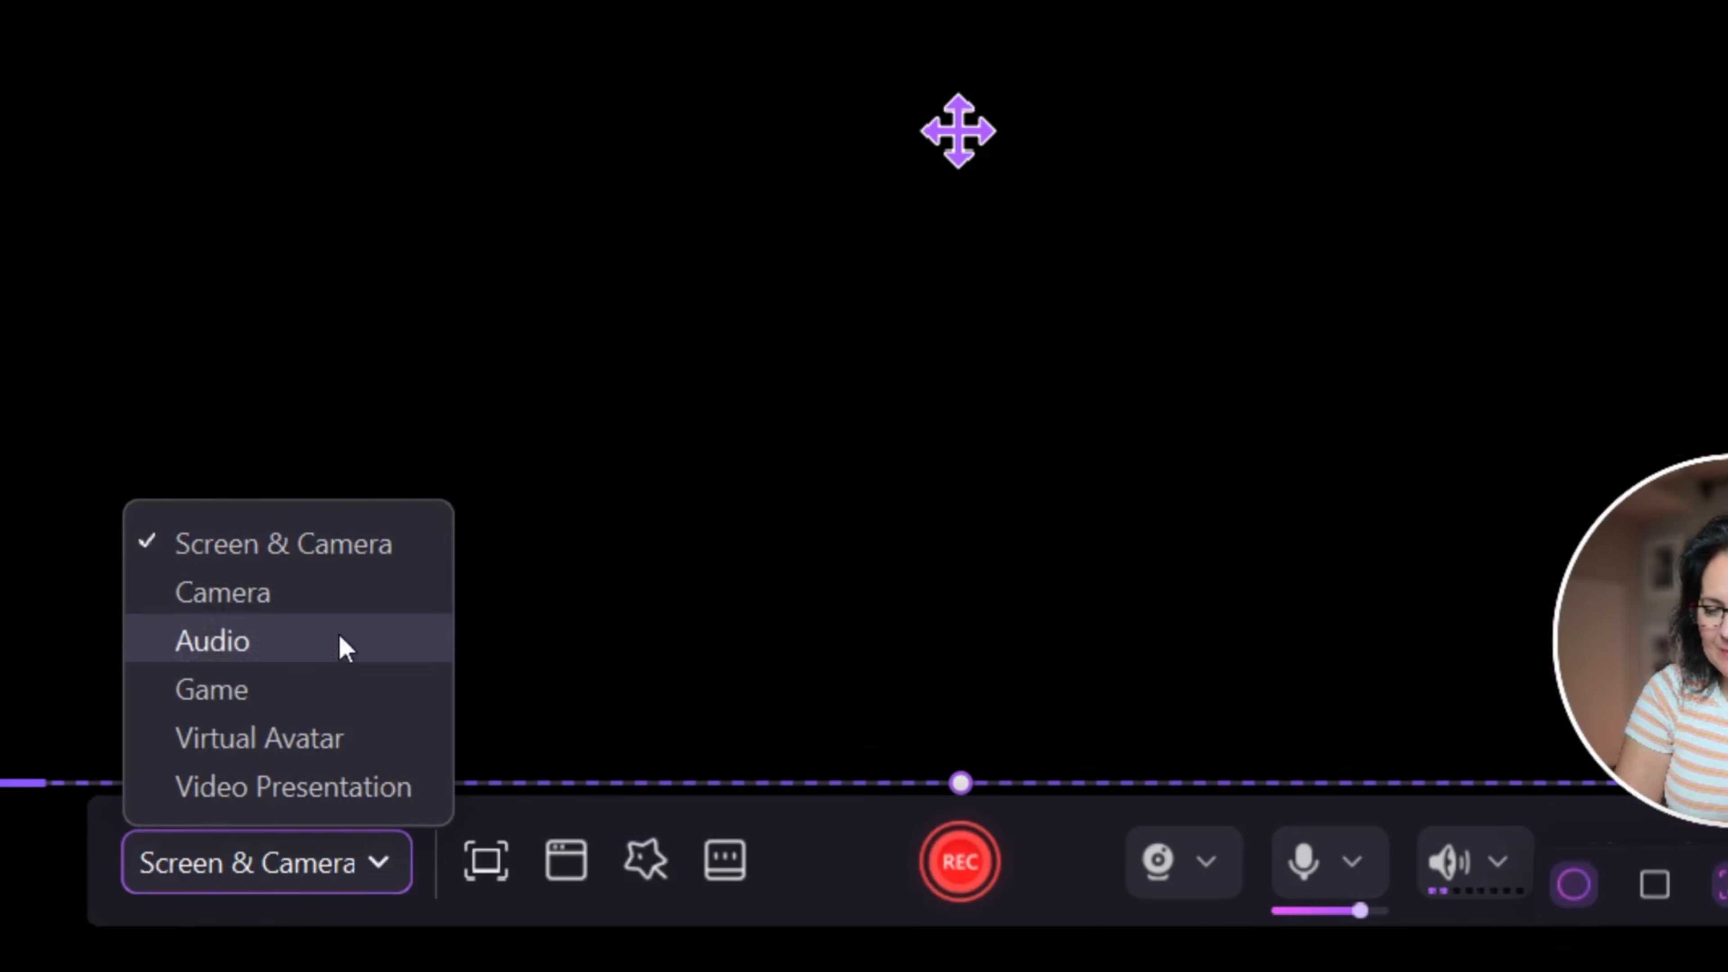
{"action": "left_click", "coordinate": [485, 861]}
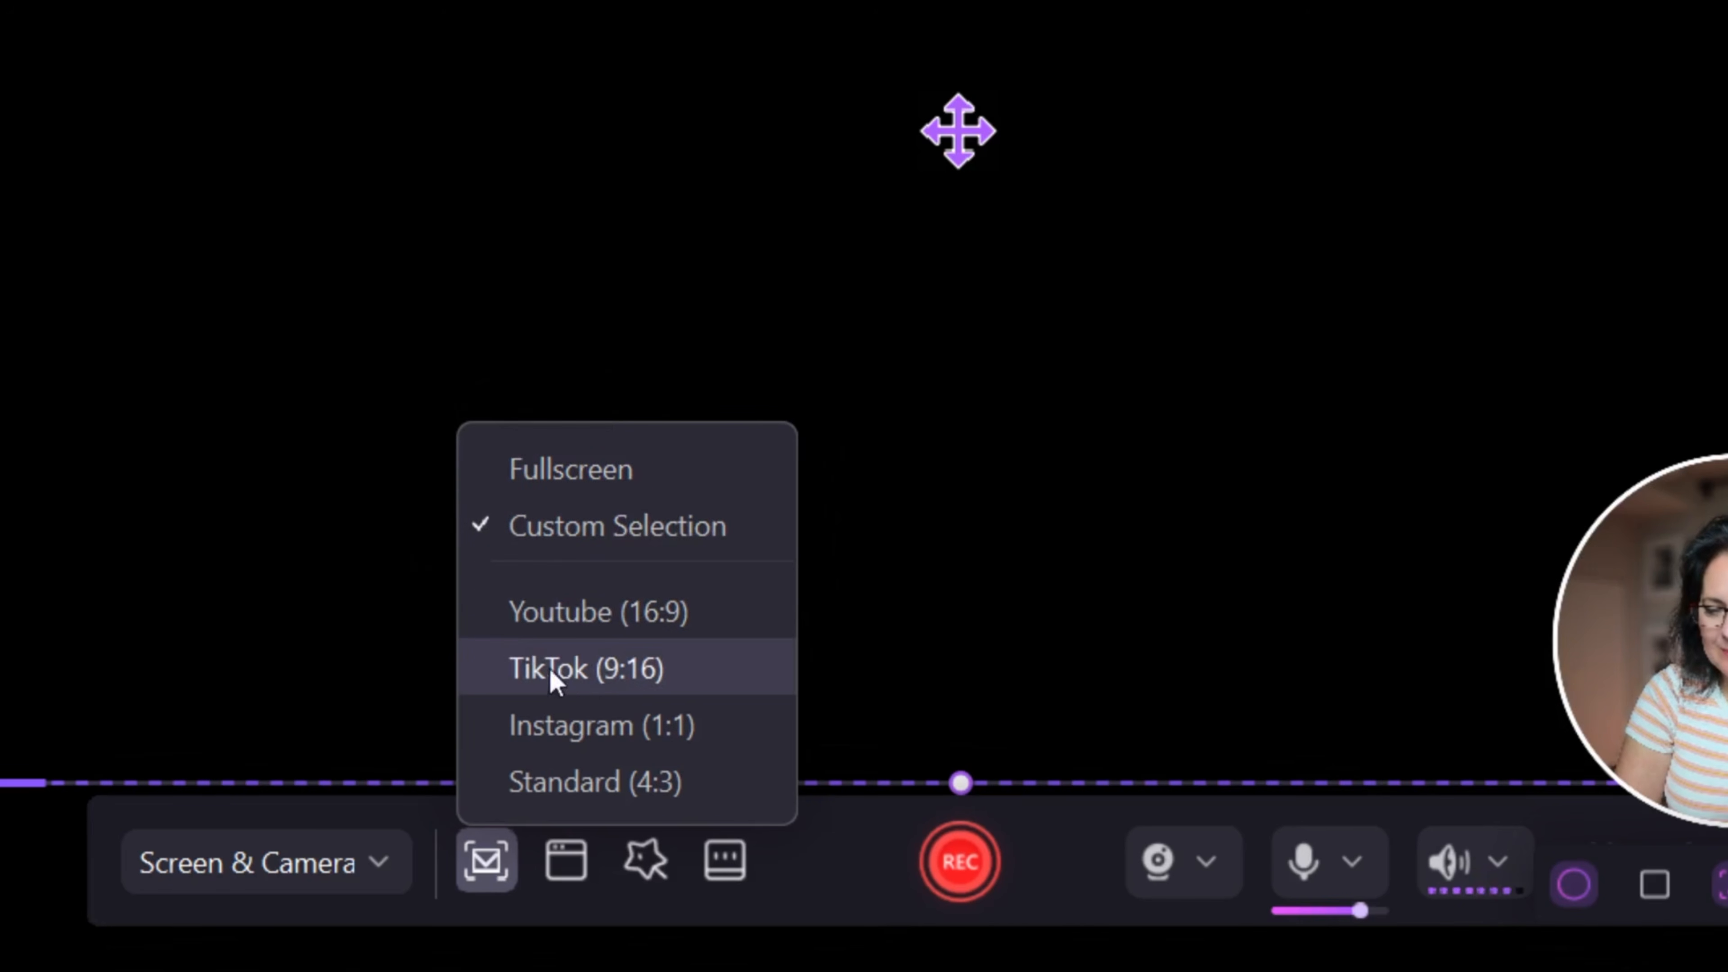
{"action": "left_click", "coordinate": [701, 797]}
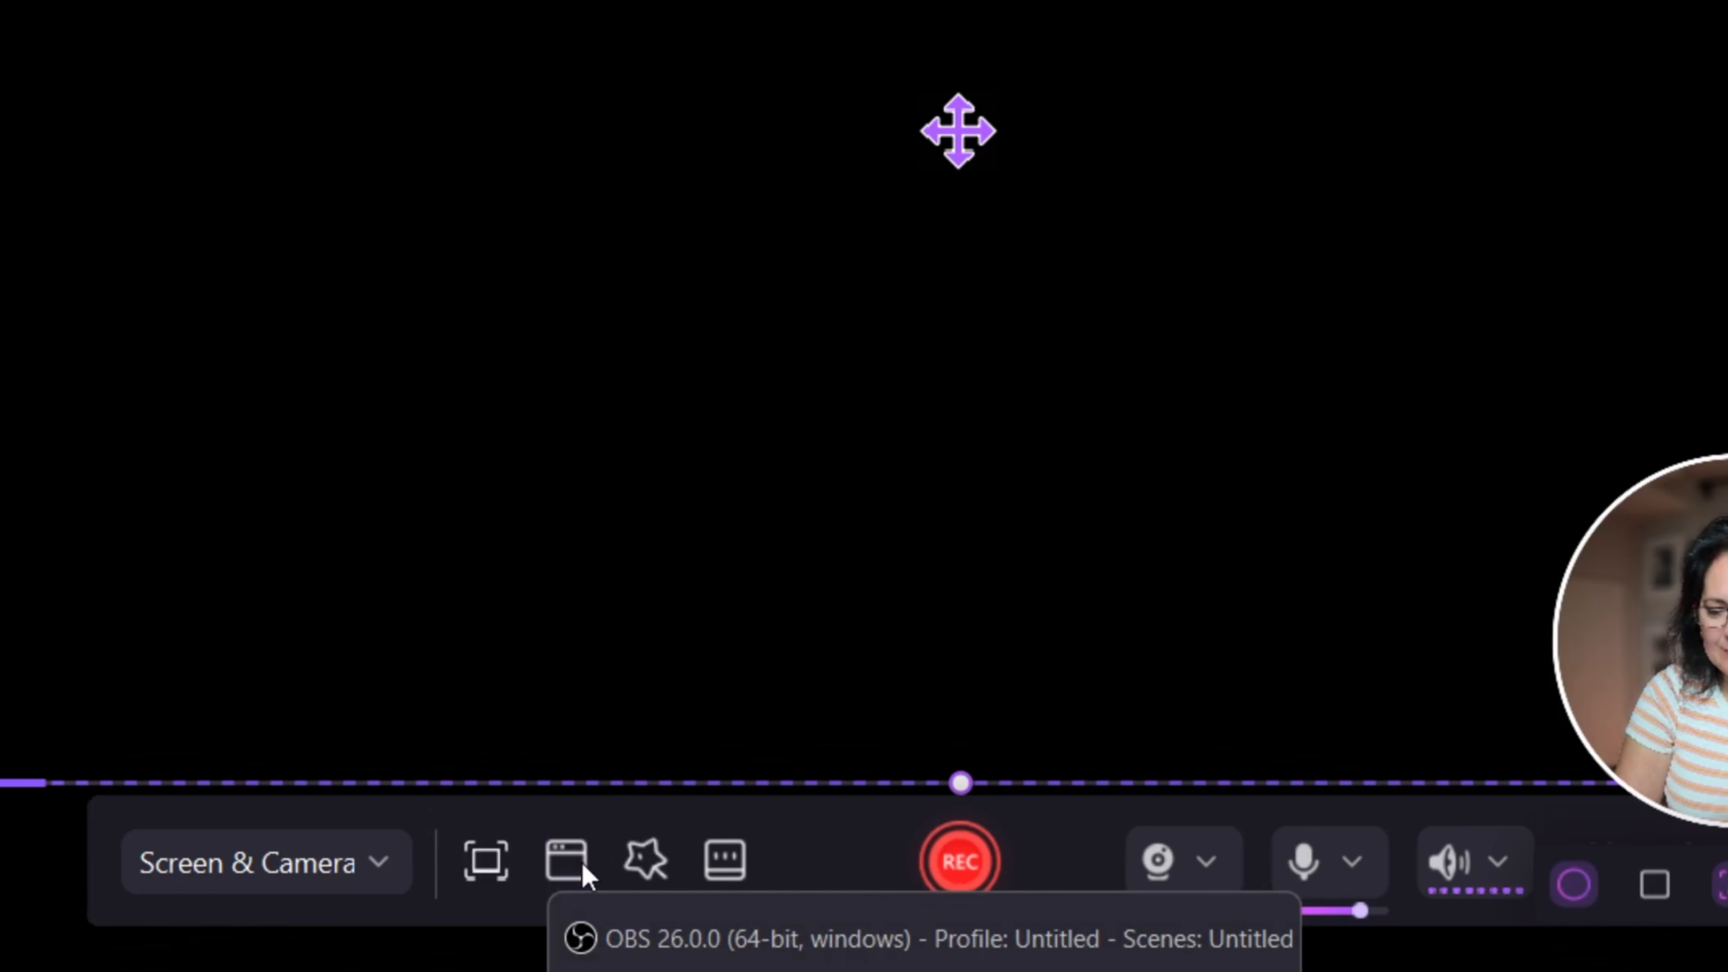
Examine the Recording Presets for Smart Zoom, Cursor Highlight, Show Hotkeys and AI Voice Cleaner.
{"action": "left_click", "coordinate": [649, 861]}
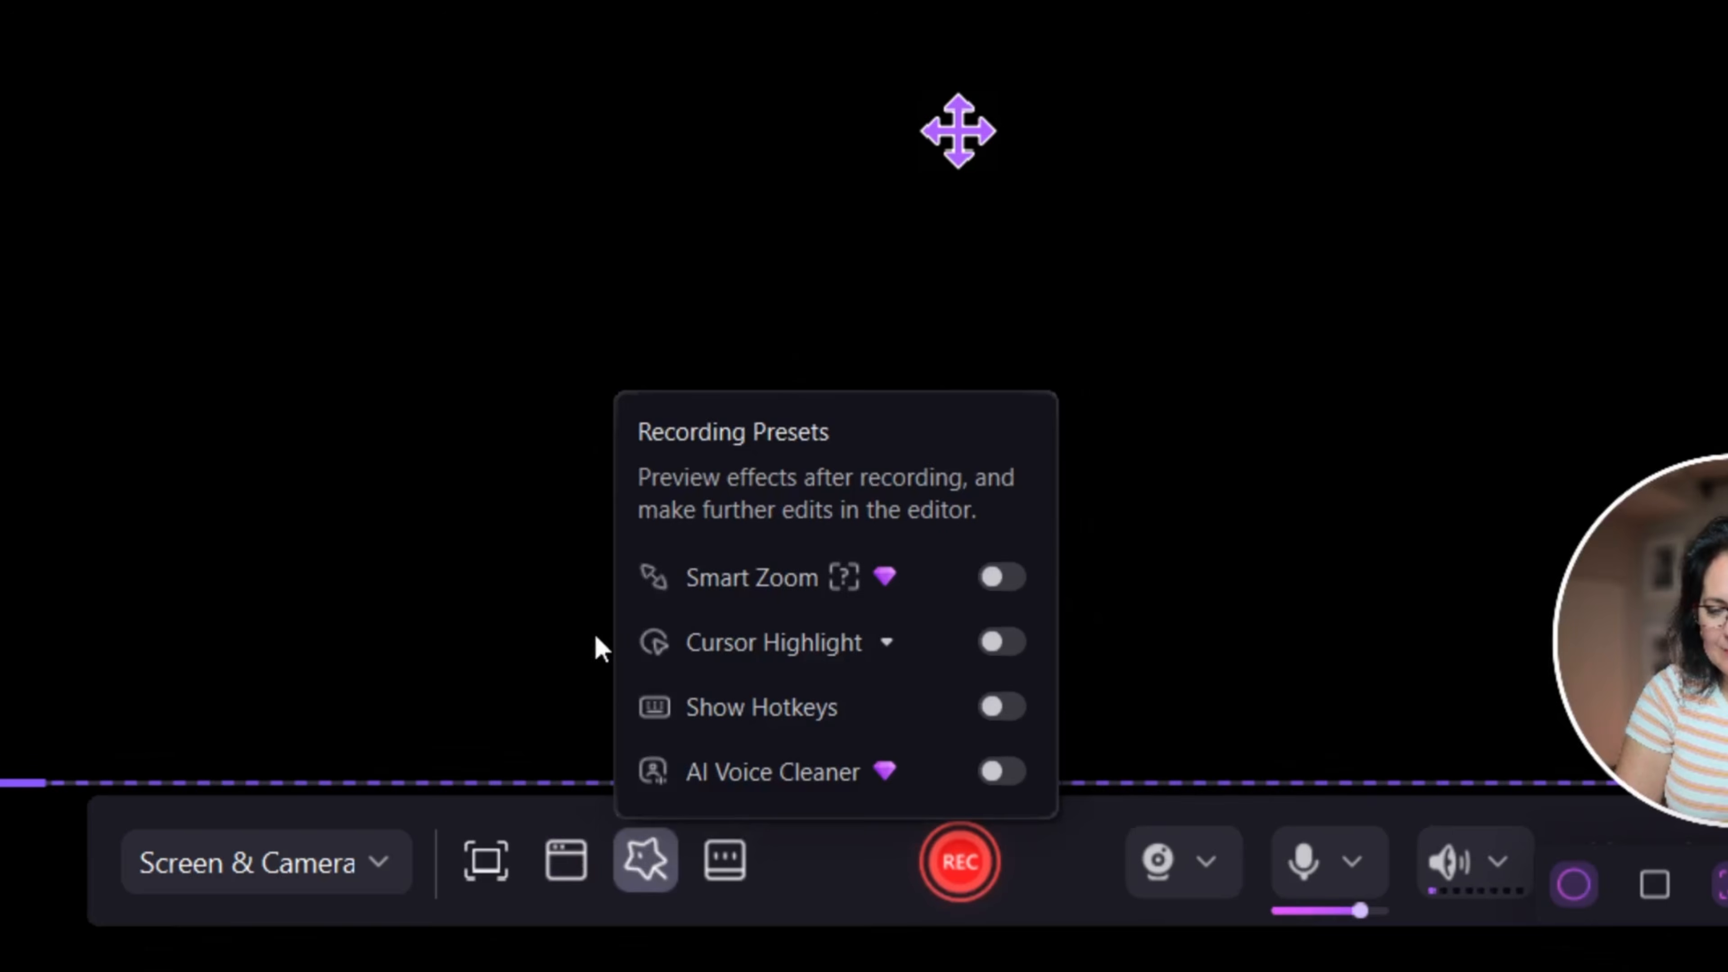
{"action": "mouse_move", "coordinate": [722, 571]}
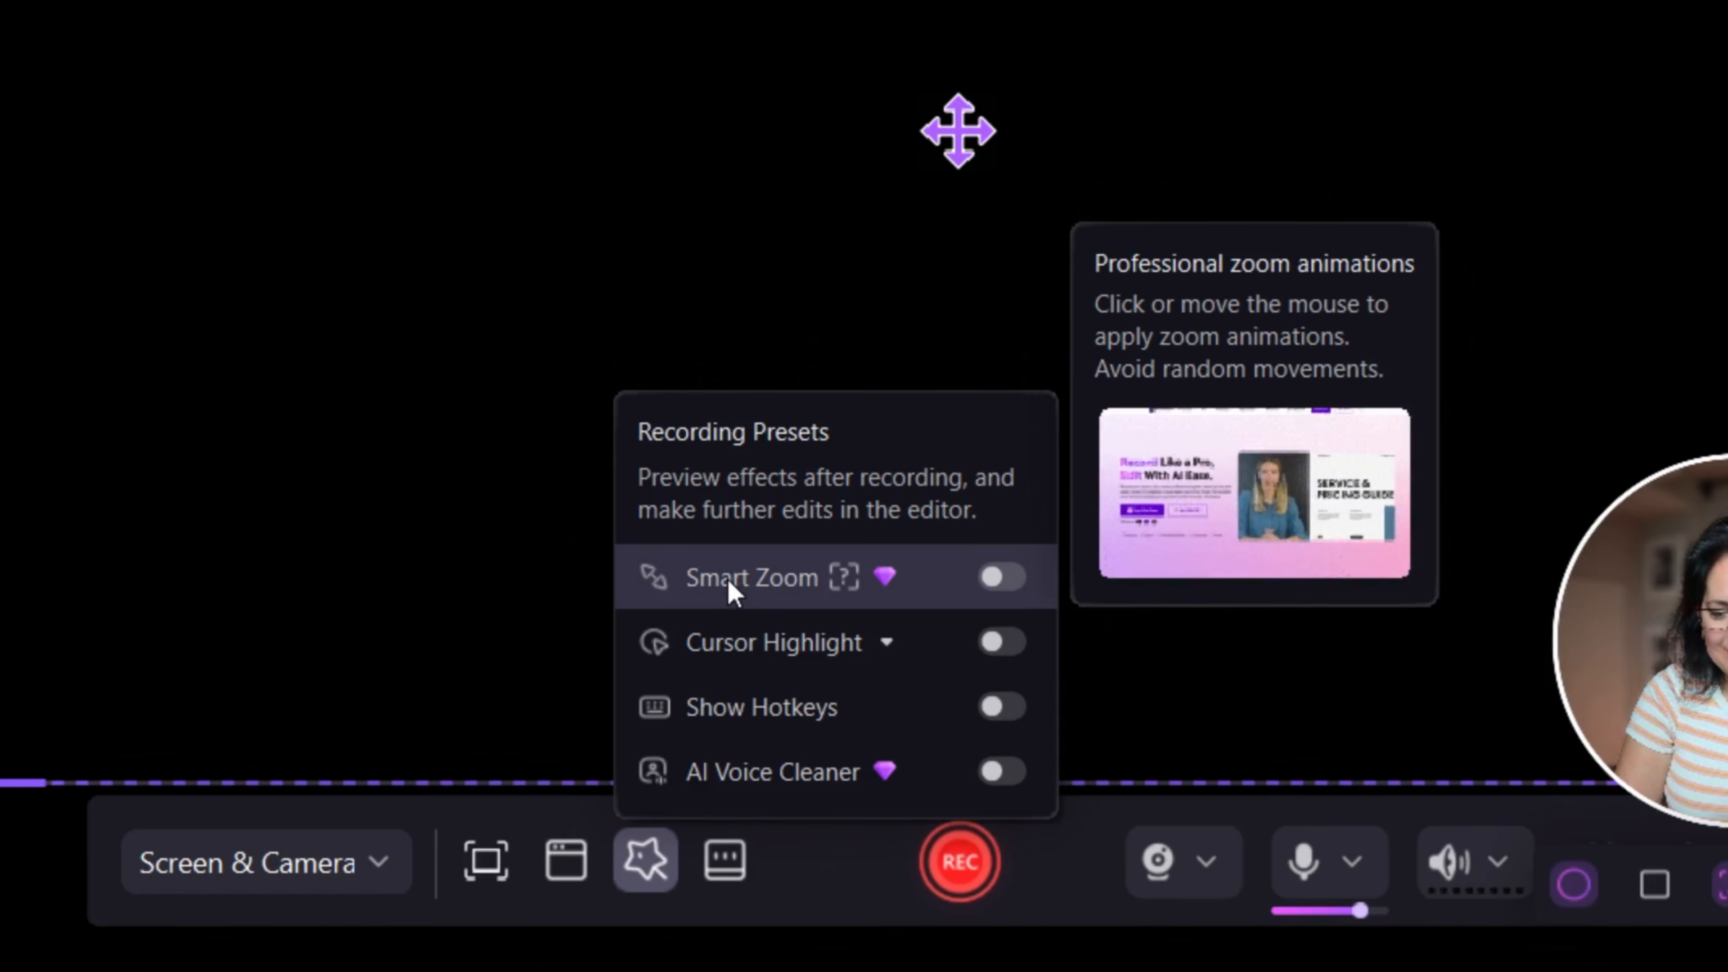
{"action": "mouse_move", "coordinate": [737, 647]}
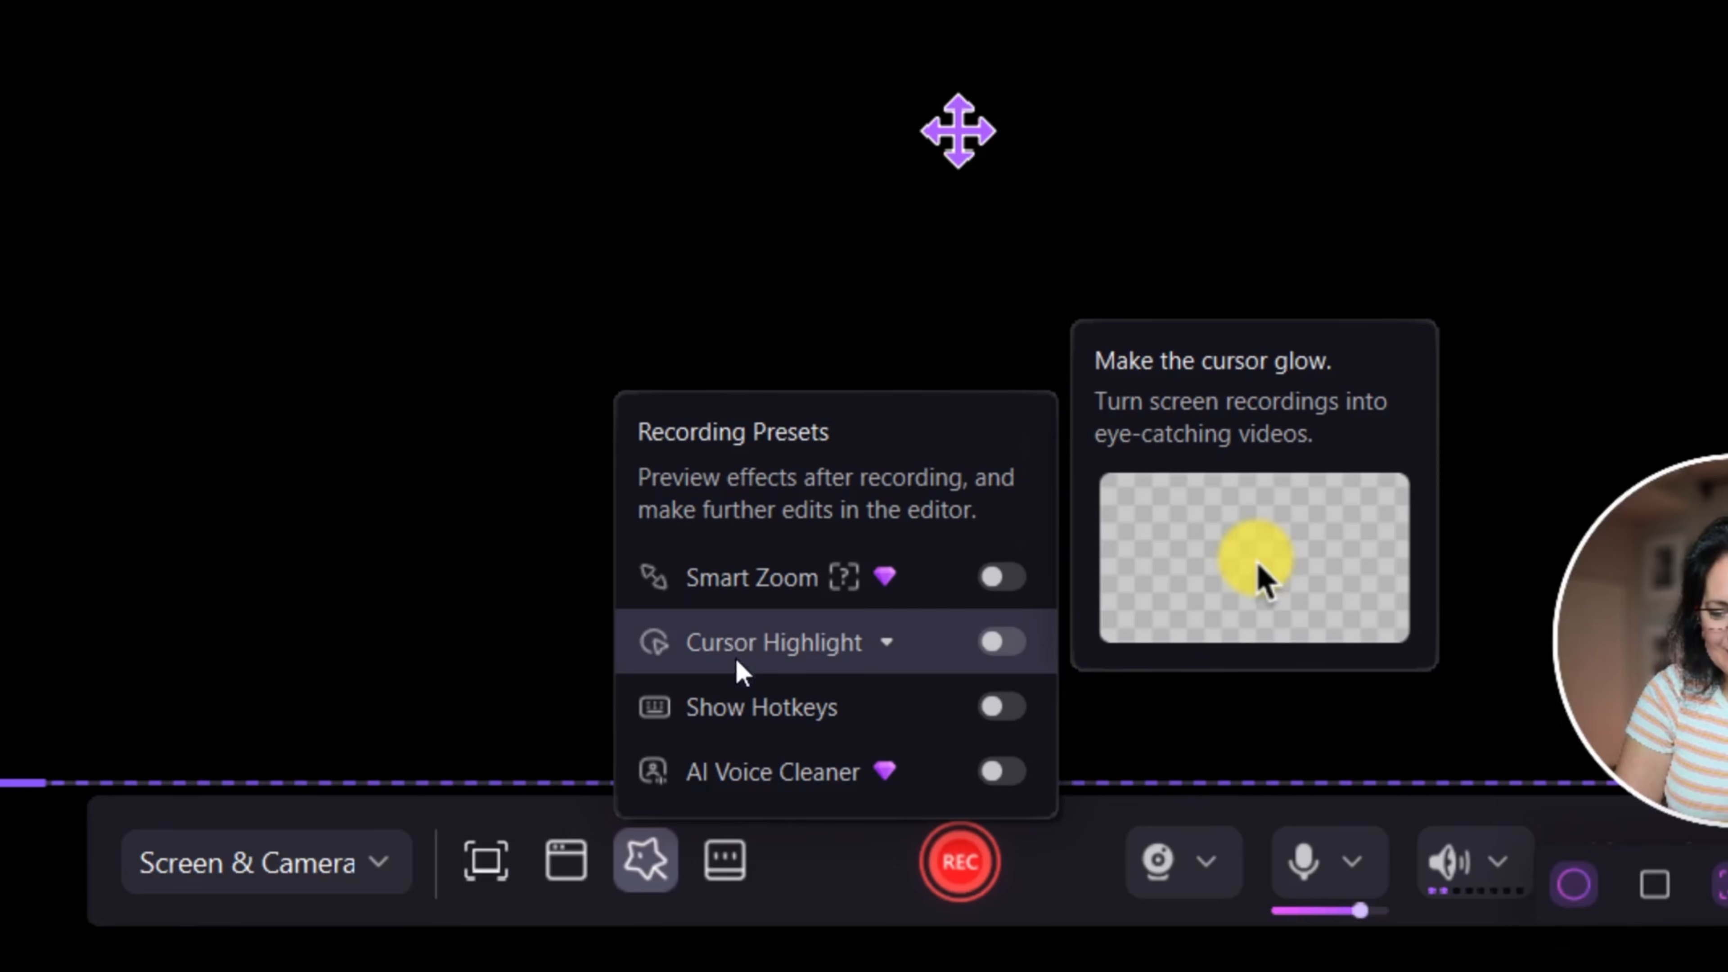
{"action": "mouse_move", "coordinate": [735, 702]}
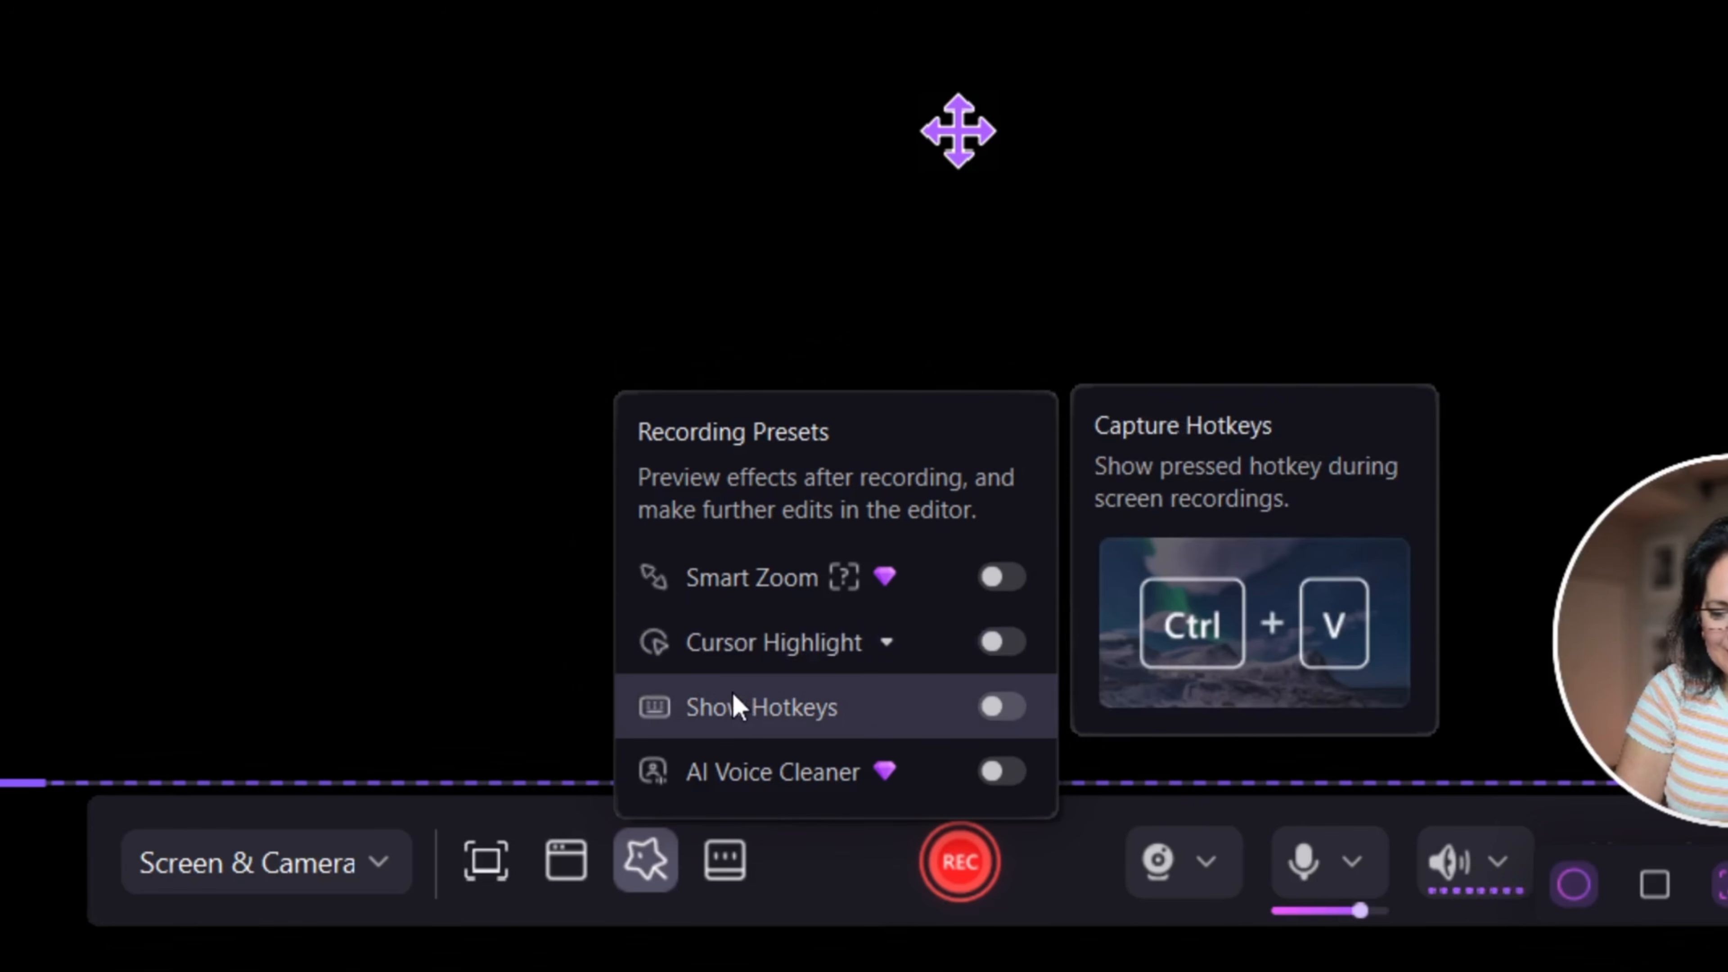
{"action": "mouse_move", "coordinate": [717, 757]}
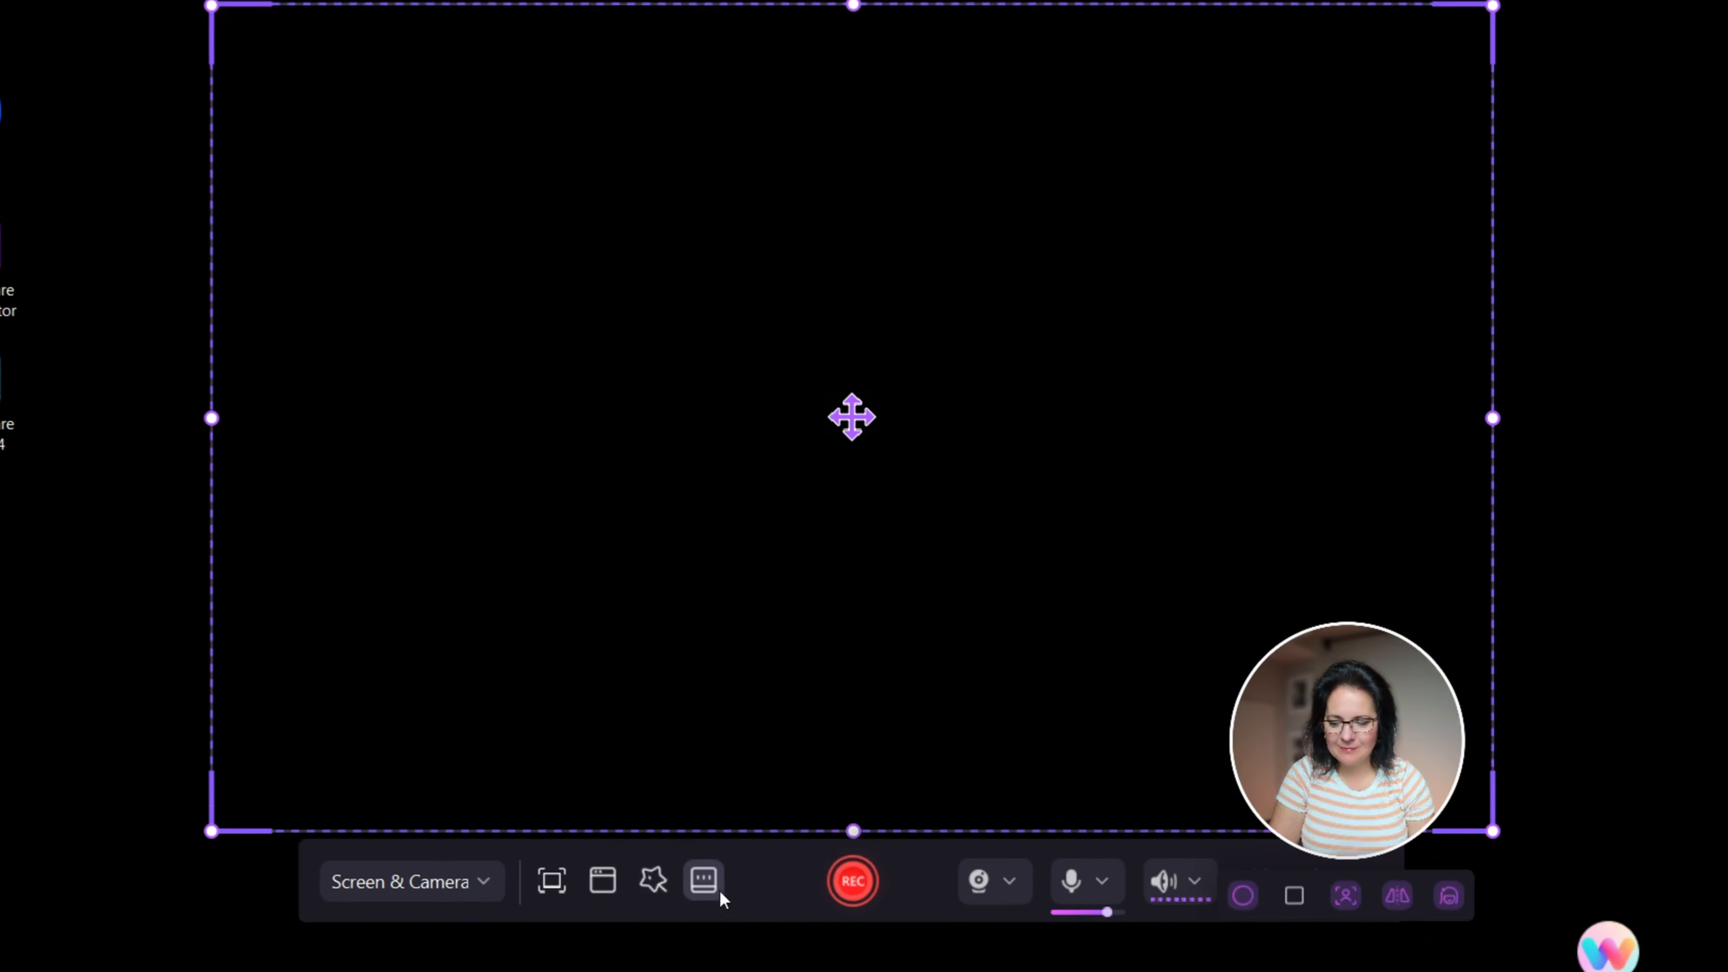
Open the teleprompter and enter the script text "how to record your online course".
{"action": "left_click", "coordinate": [647, 870]}
{"action": "type", "text": "how to record"}
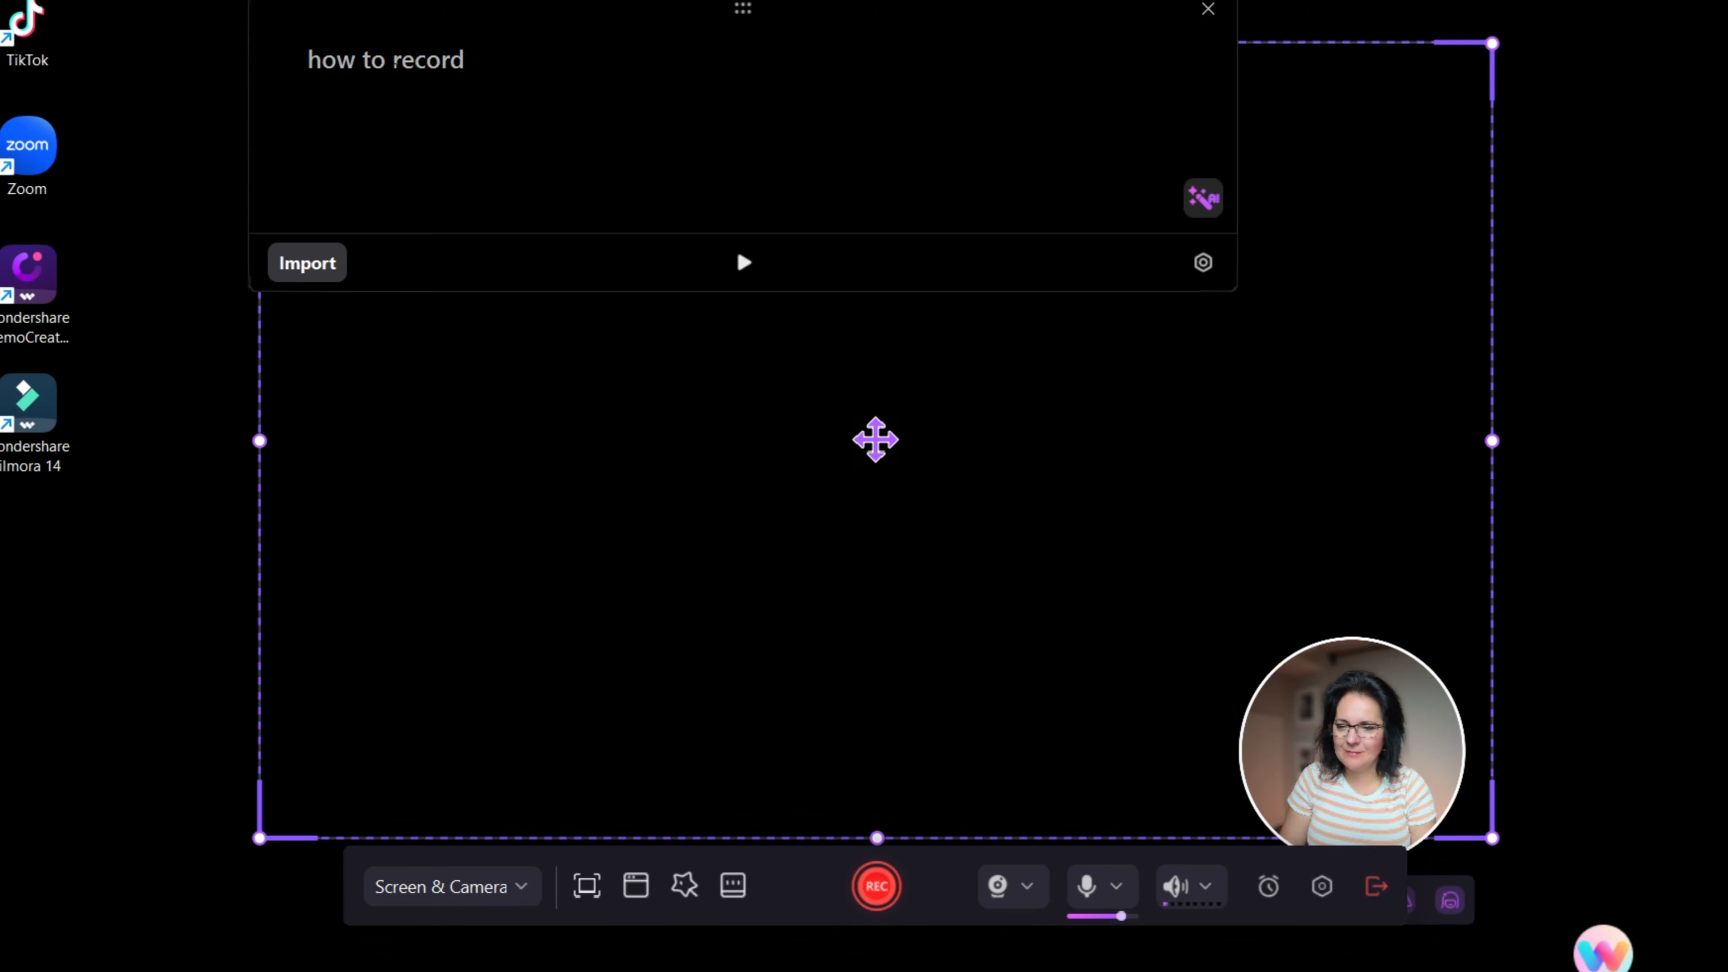
{"action": "type", "text": " your online course"}
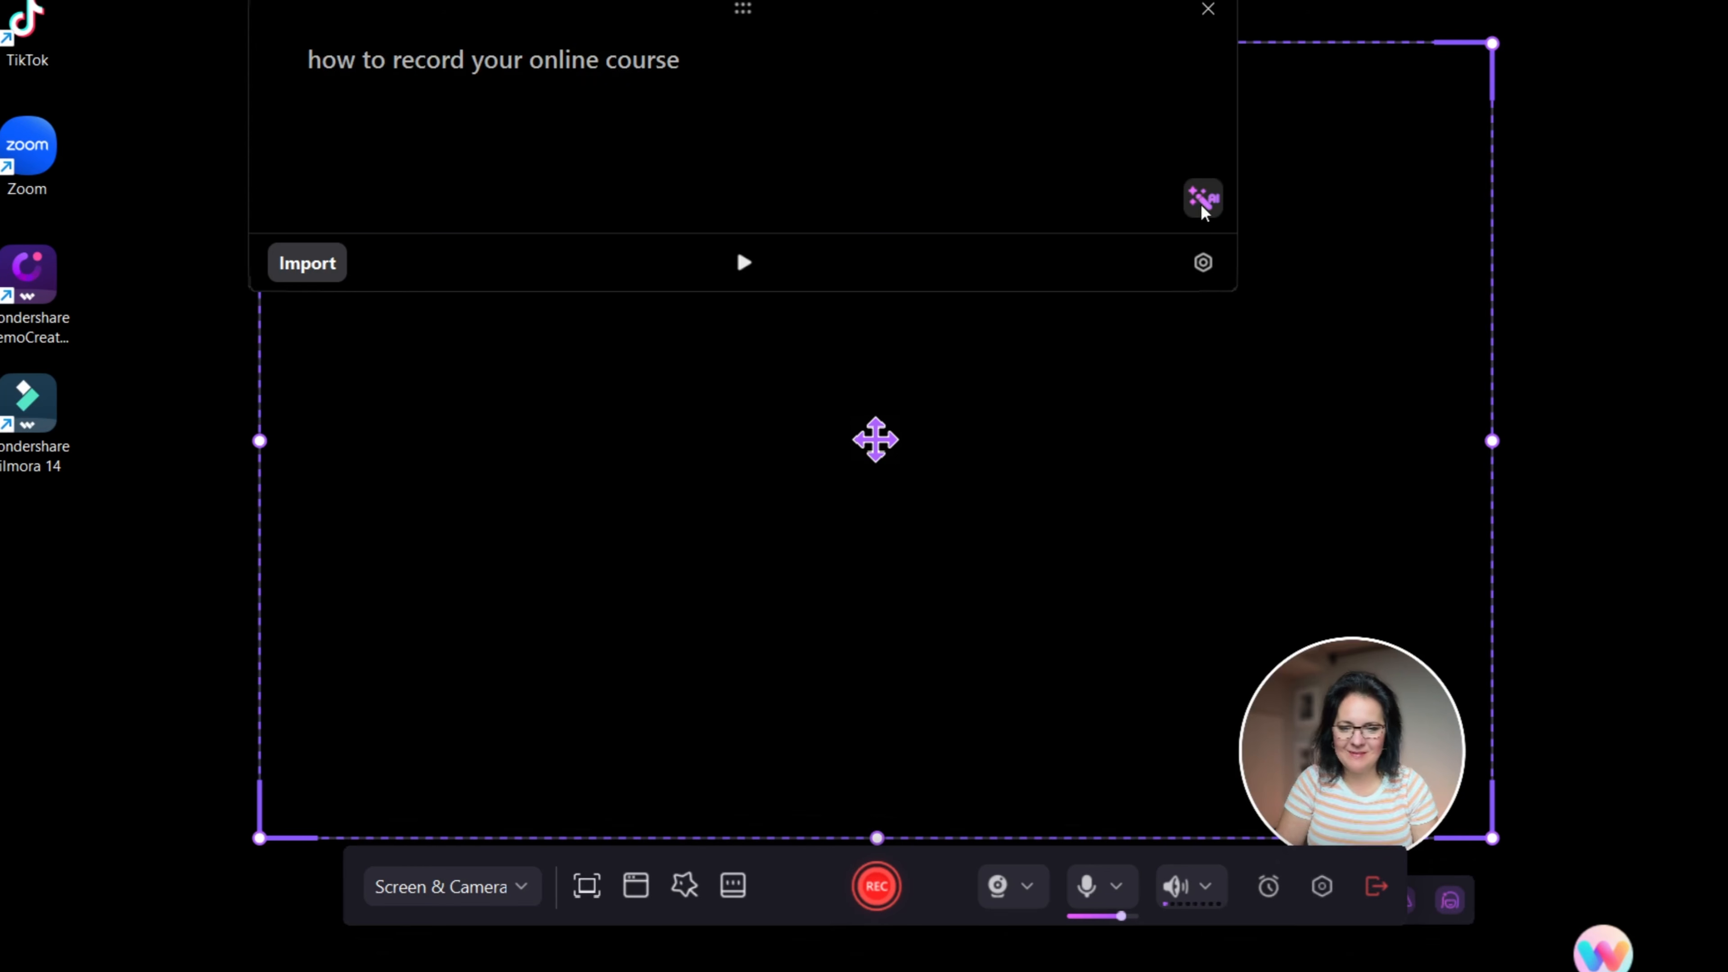
Check the AI writing and tone options for the teleprompter script and close the teleprompter.
{"action": "left_click", "coordinate": [1203, 198]}
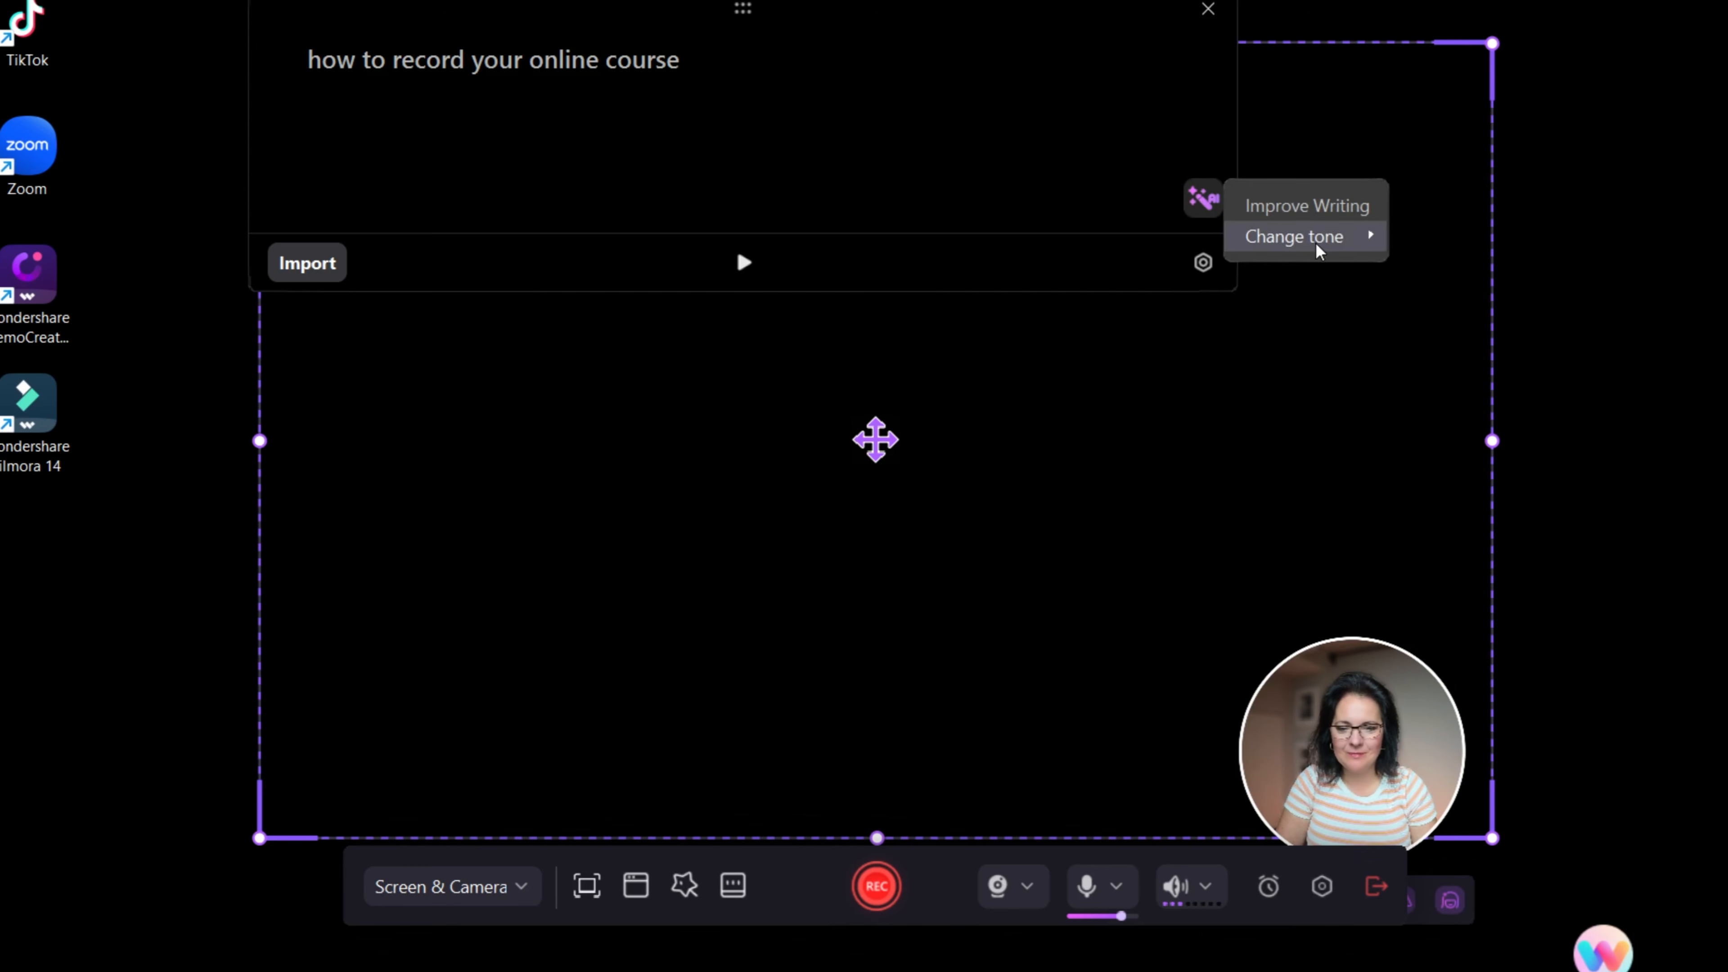
{"action": "mouse_move", "coordinate": [1315, 248]}
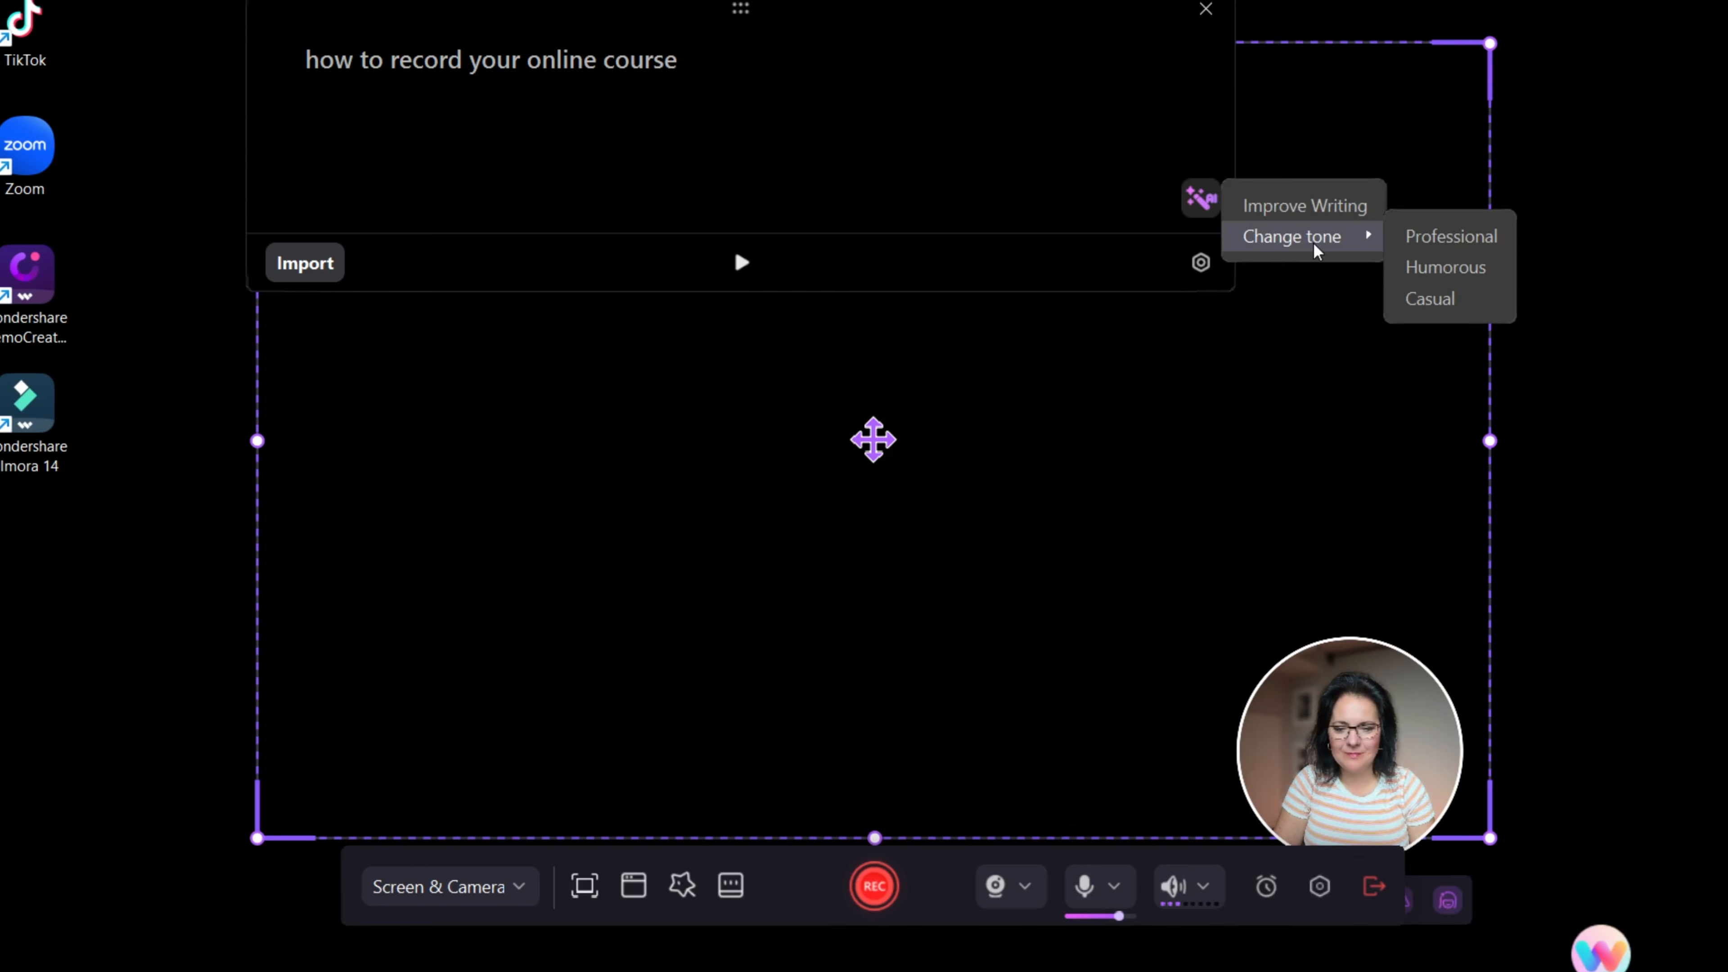
{"action": "left_click", "coordinate": [1206, 9]}
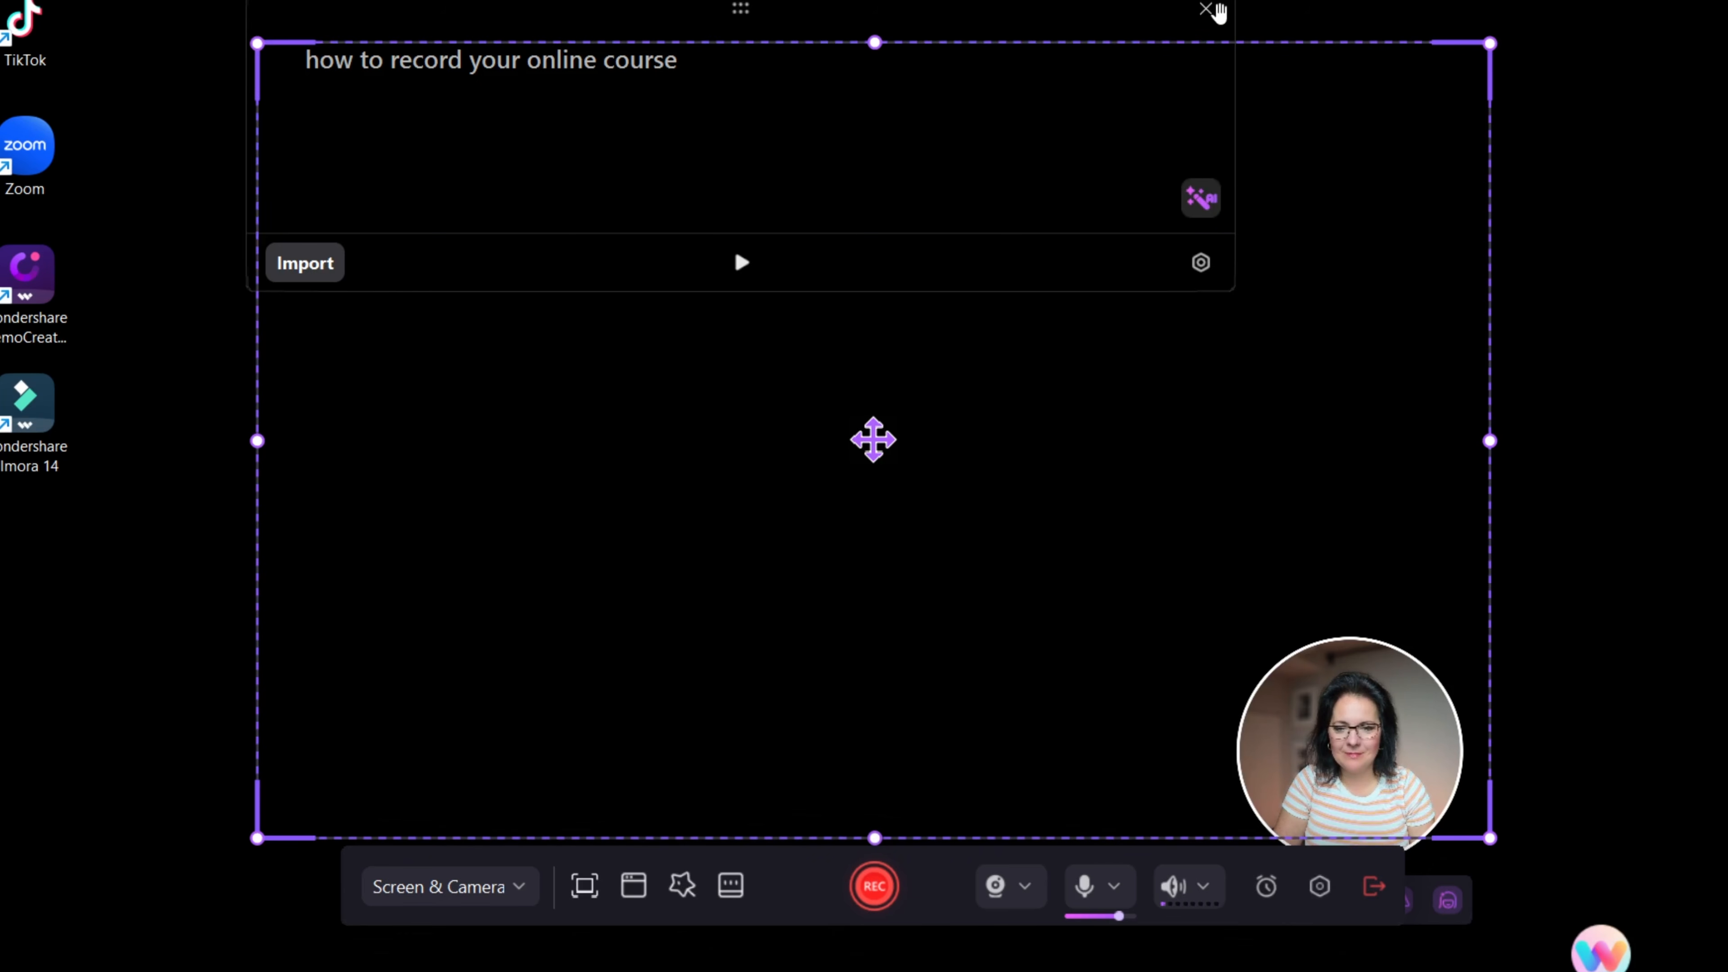
{"action": "left_click", "coordinate": [1206, 9]}
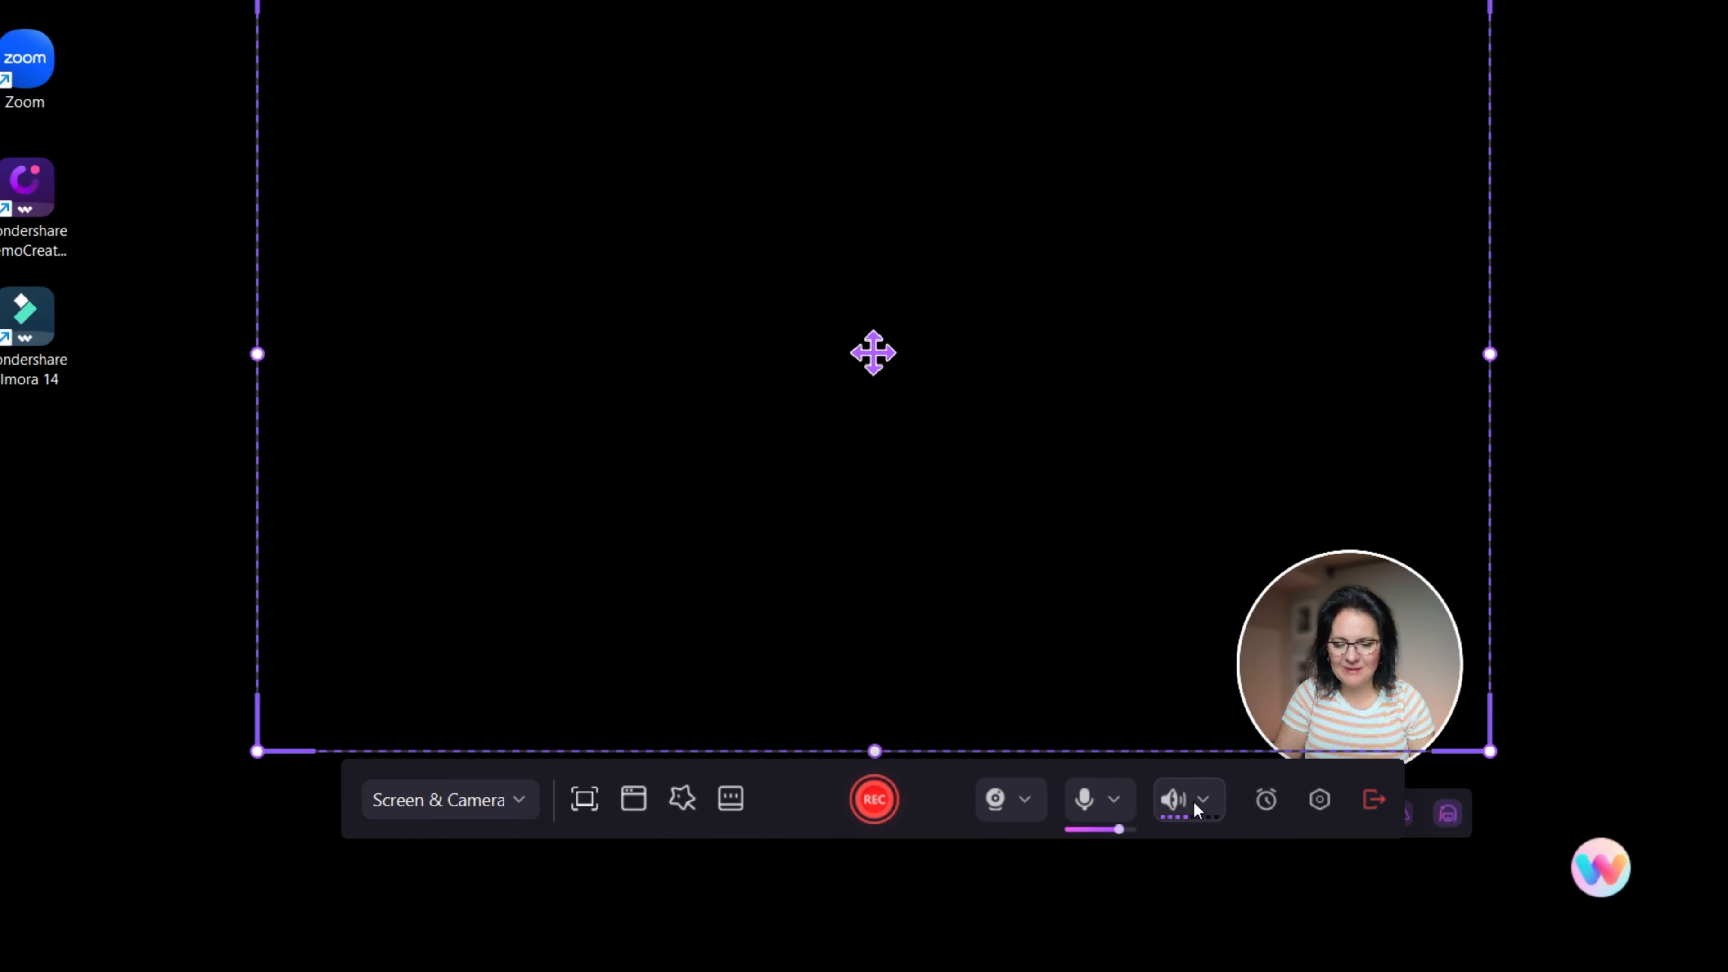
Review the start, end and export options for scheduled recordings without creating a task.
{"action": "left_click", "coordinate": [1266, 799]}
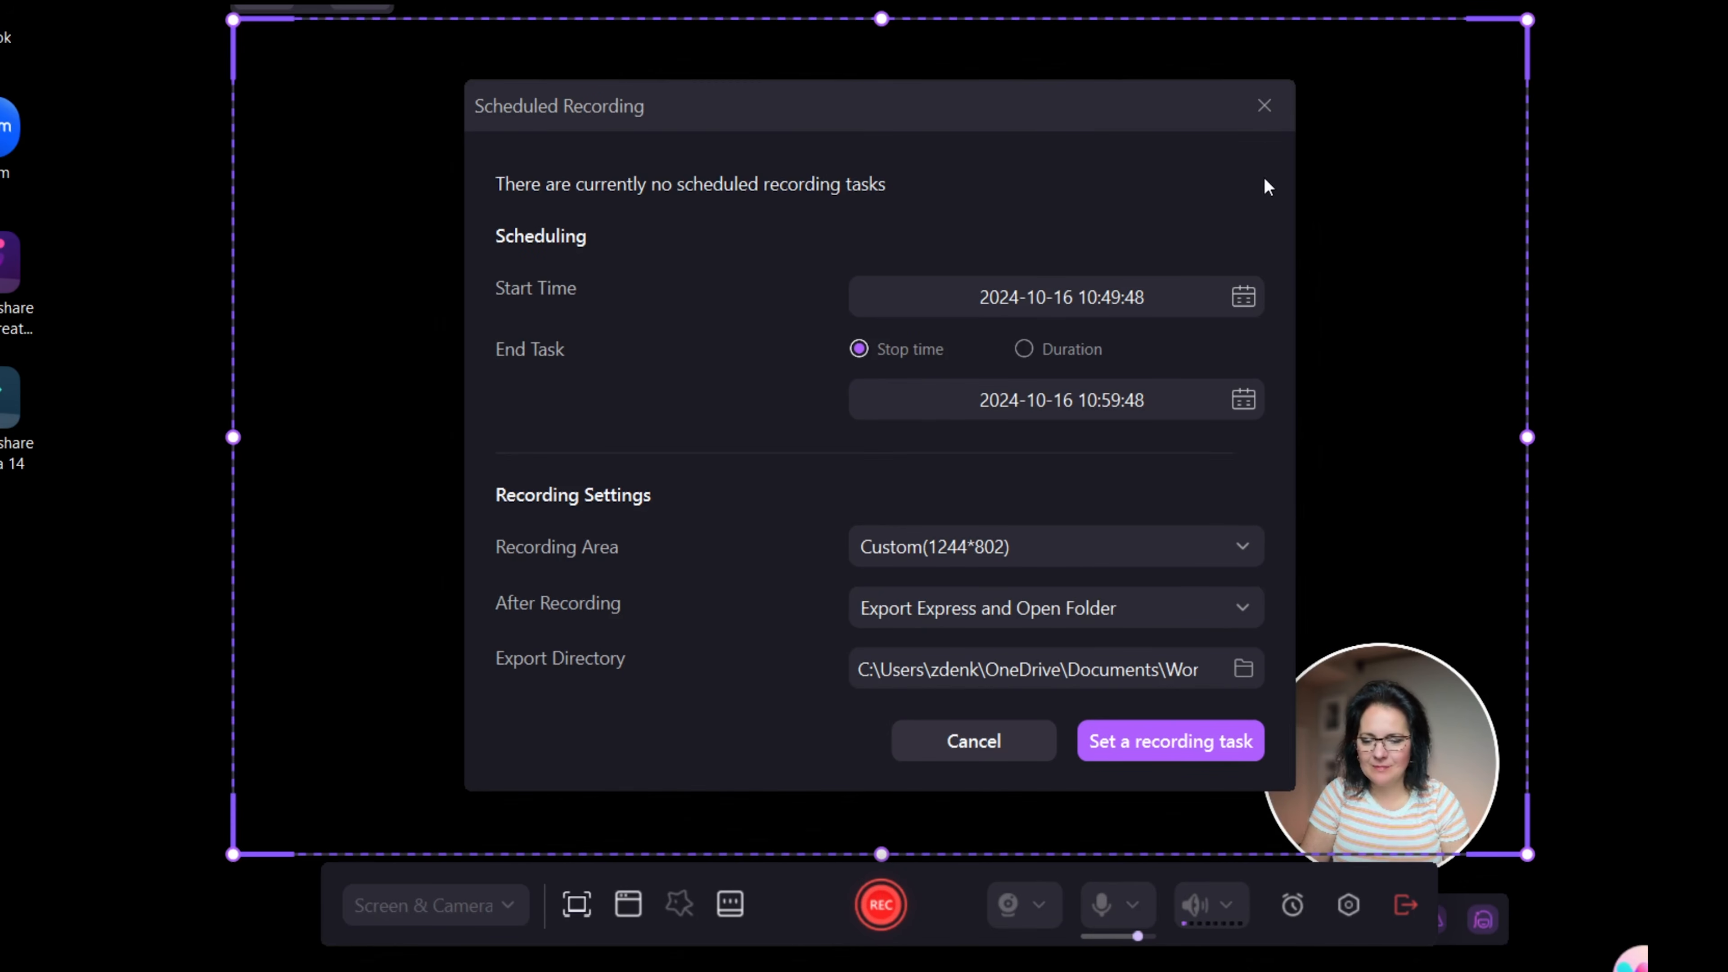
{"action": "left_click", "coordinate": [1265, 106]}
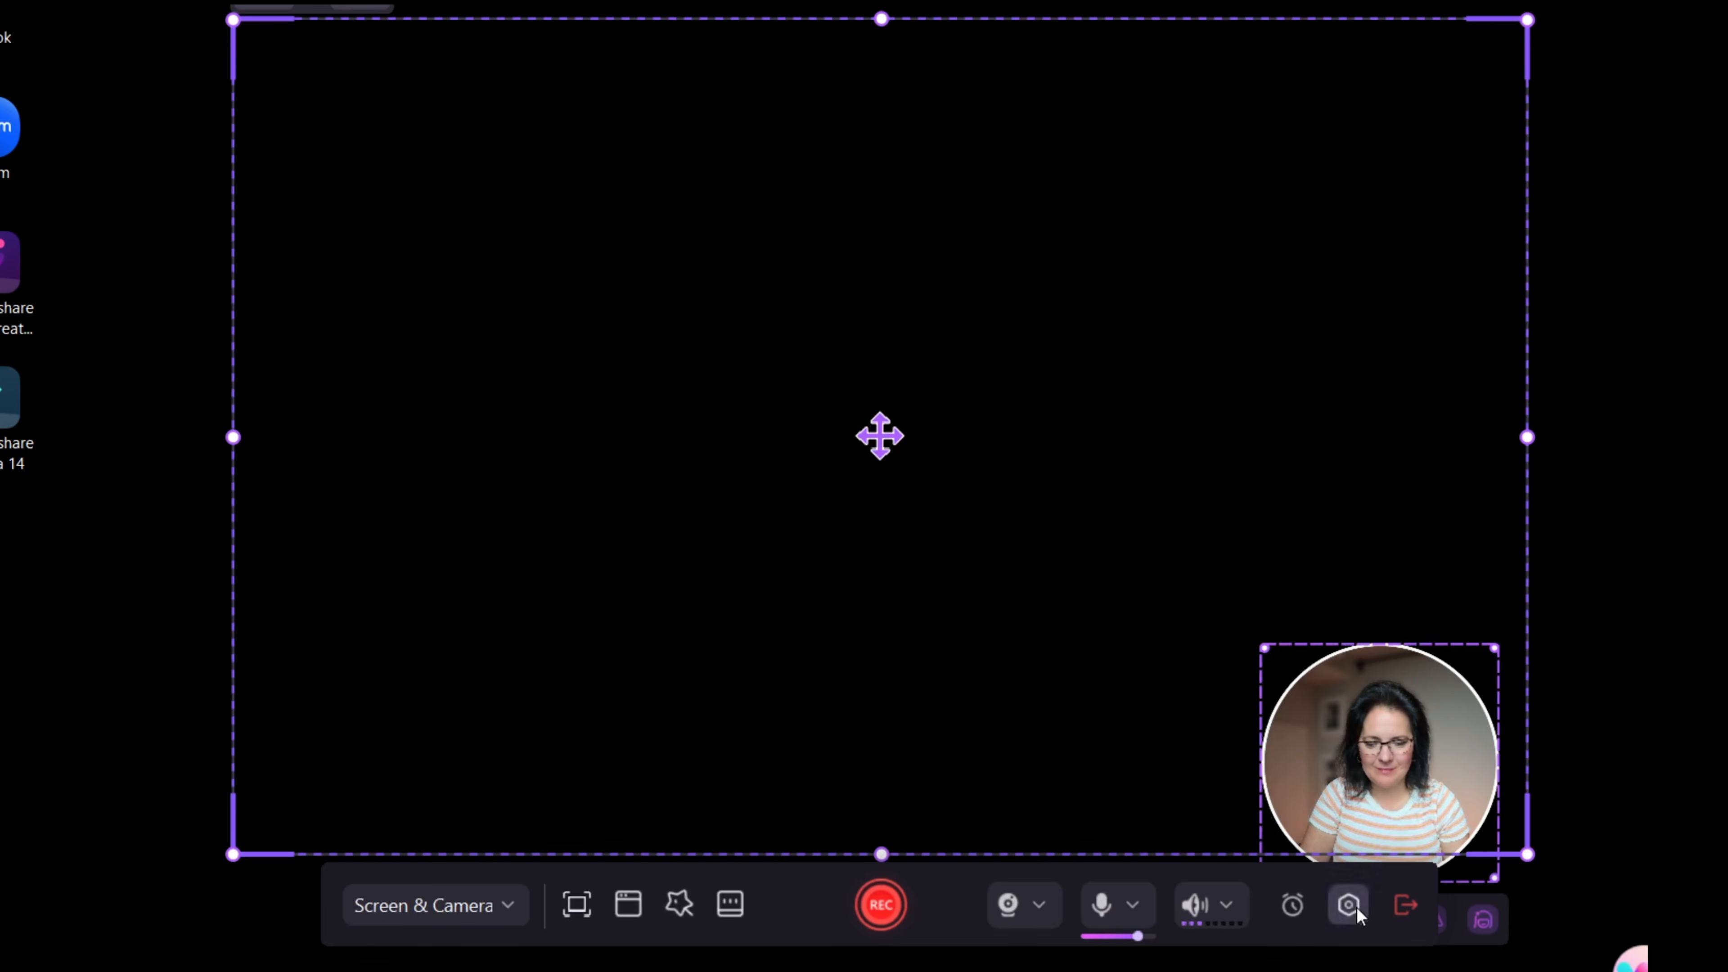
Review the recorder's advanced File, Video, Webcam and Shortcut settings, and choose single-track recording and exporting.
{"action": "left_click", "coordinate": [1350, 905]}
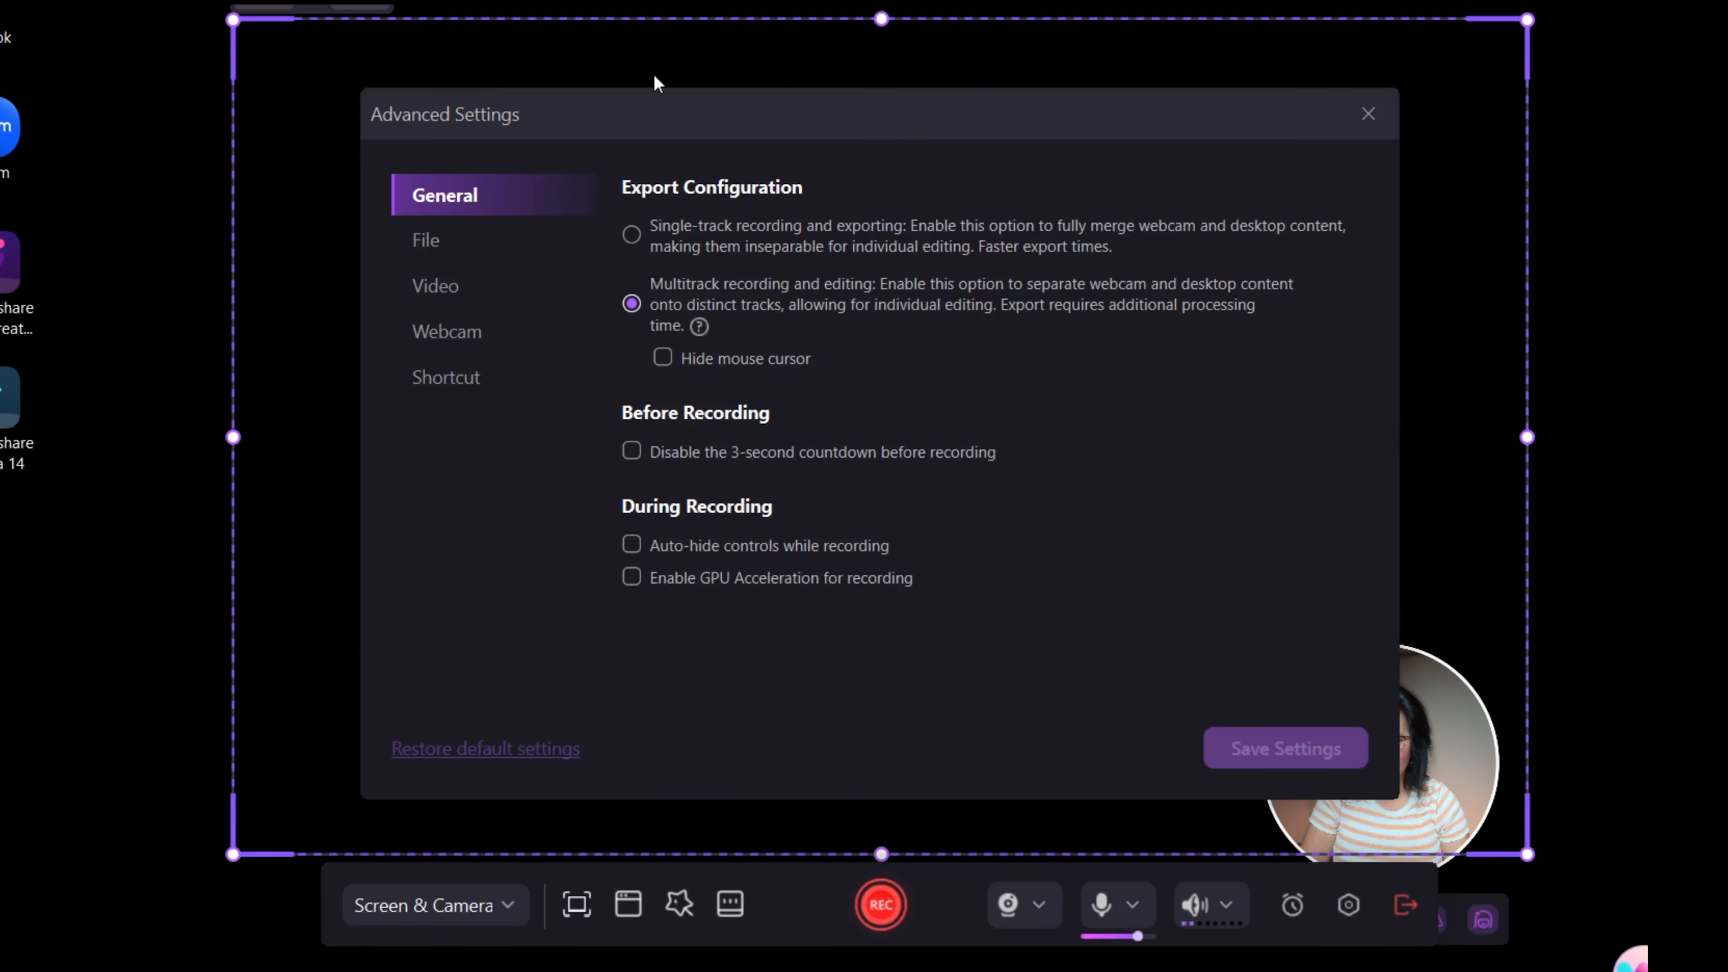
{"action": "left_click", "coordinate": [425, 244]}
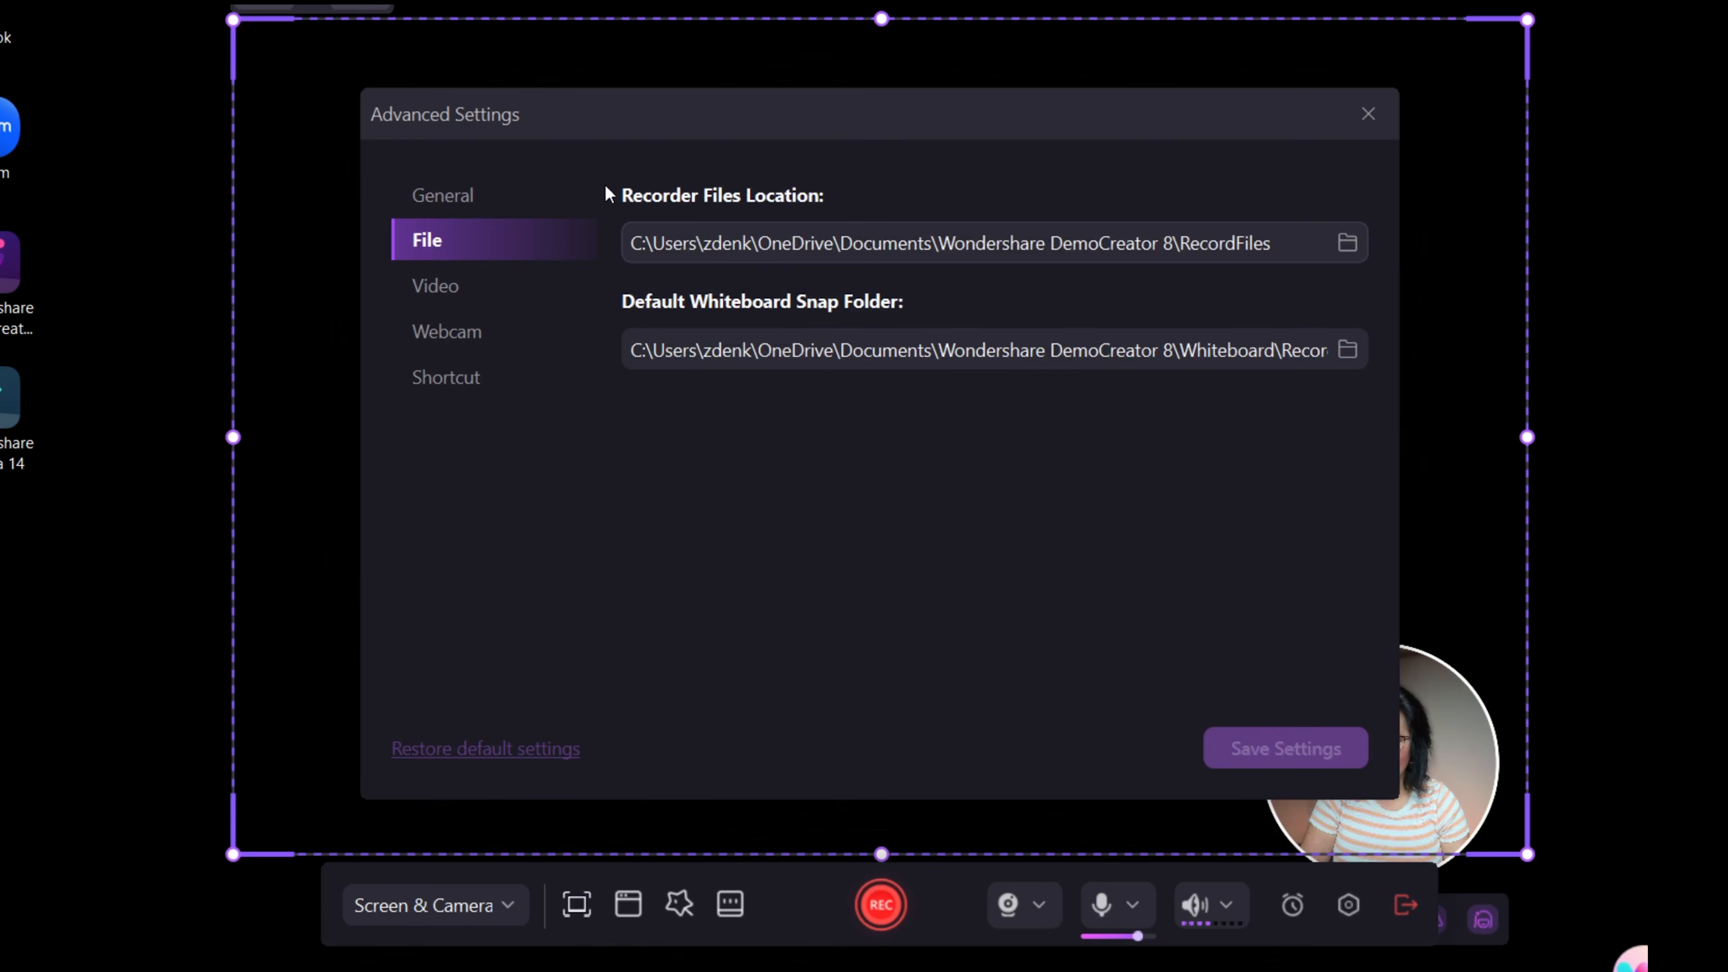
{"action": "left_click", "coordinate": [442, 288]}
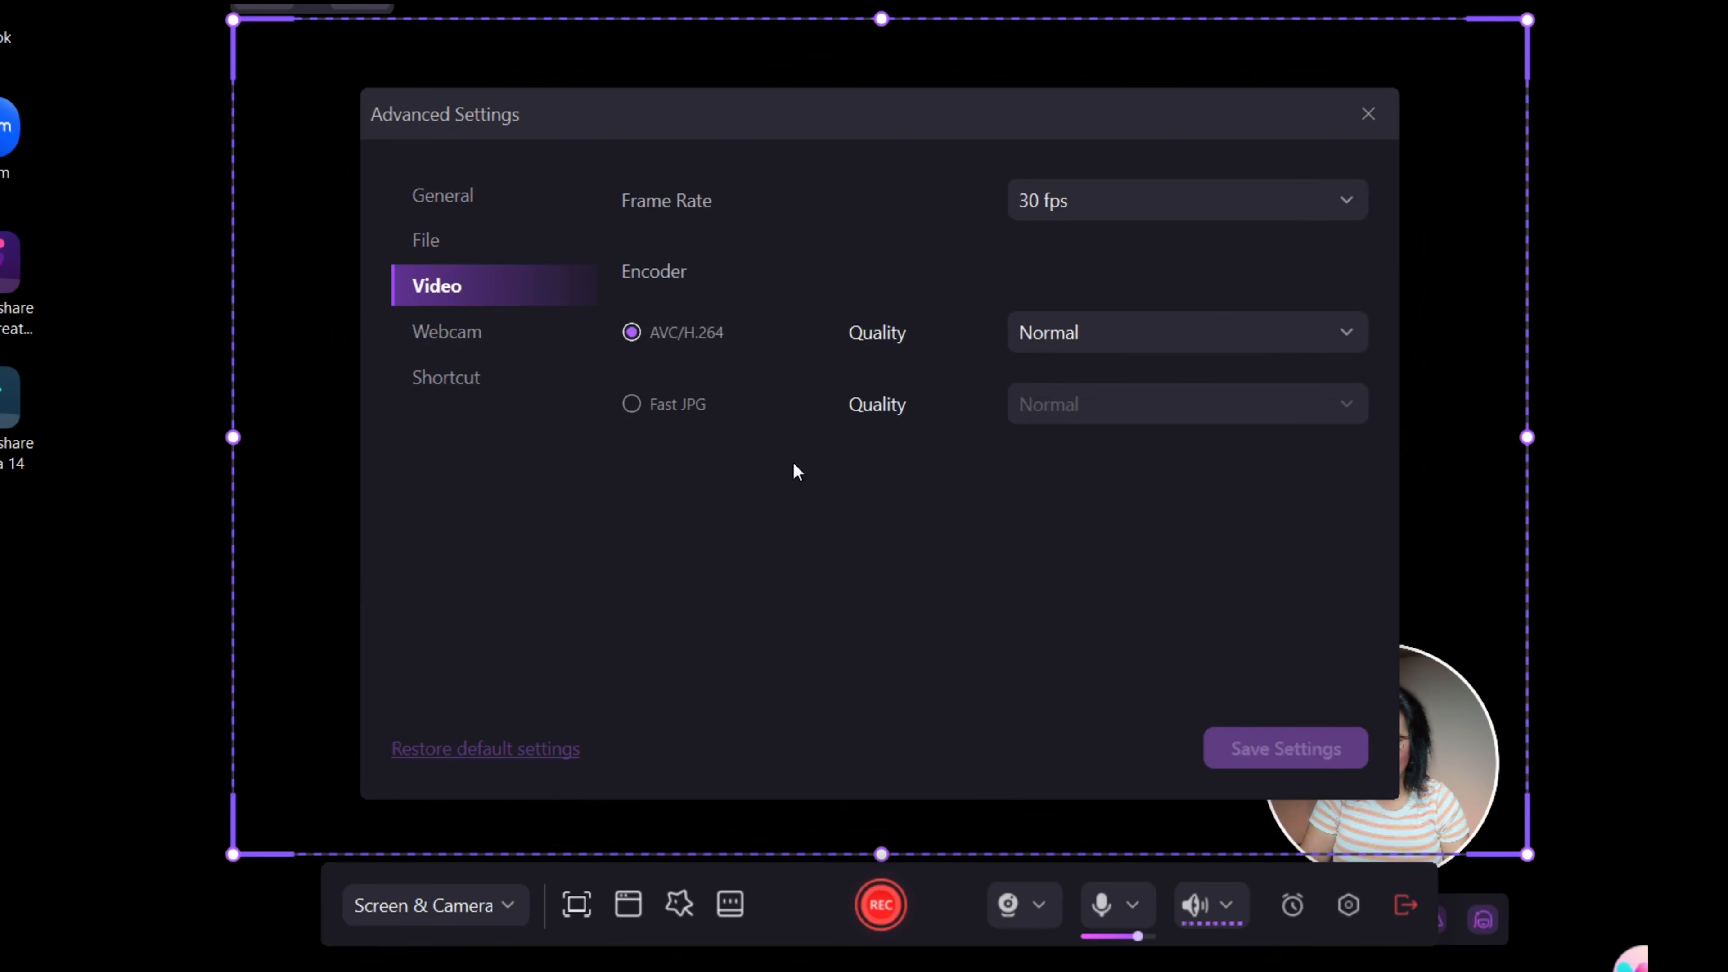
{"action": "left_click", "coordinate": [445, 337]}
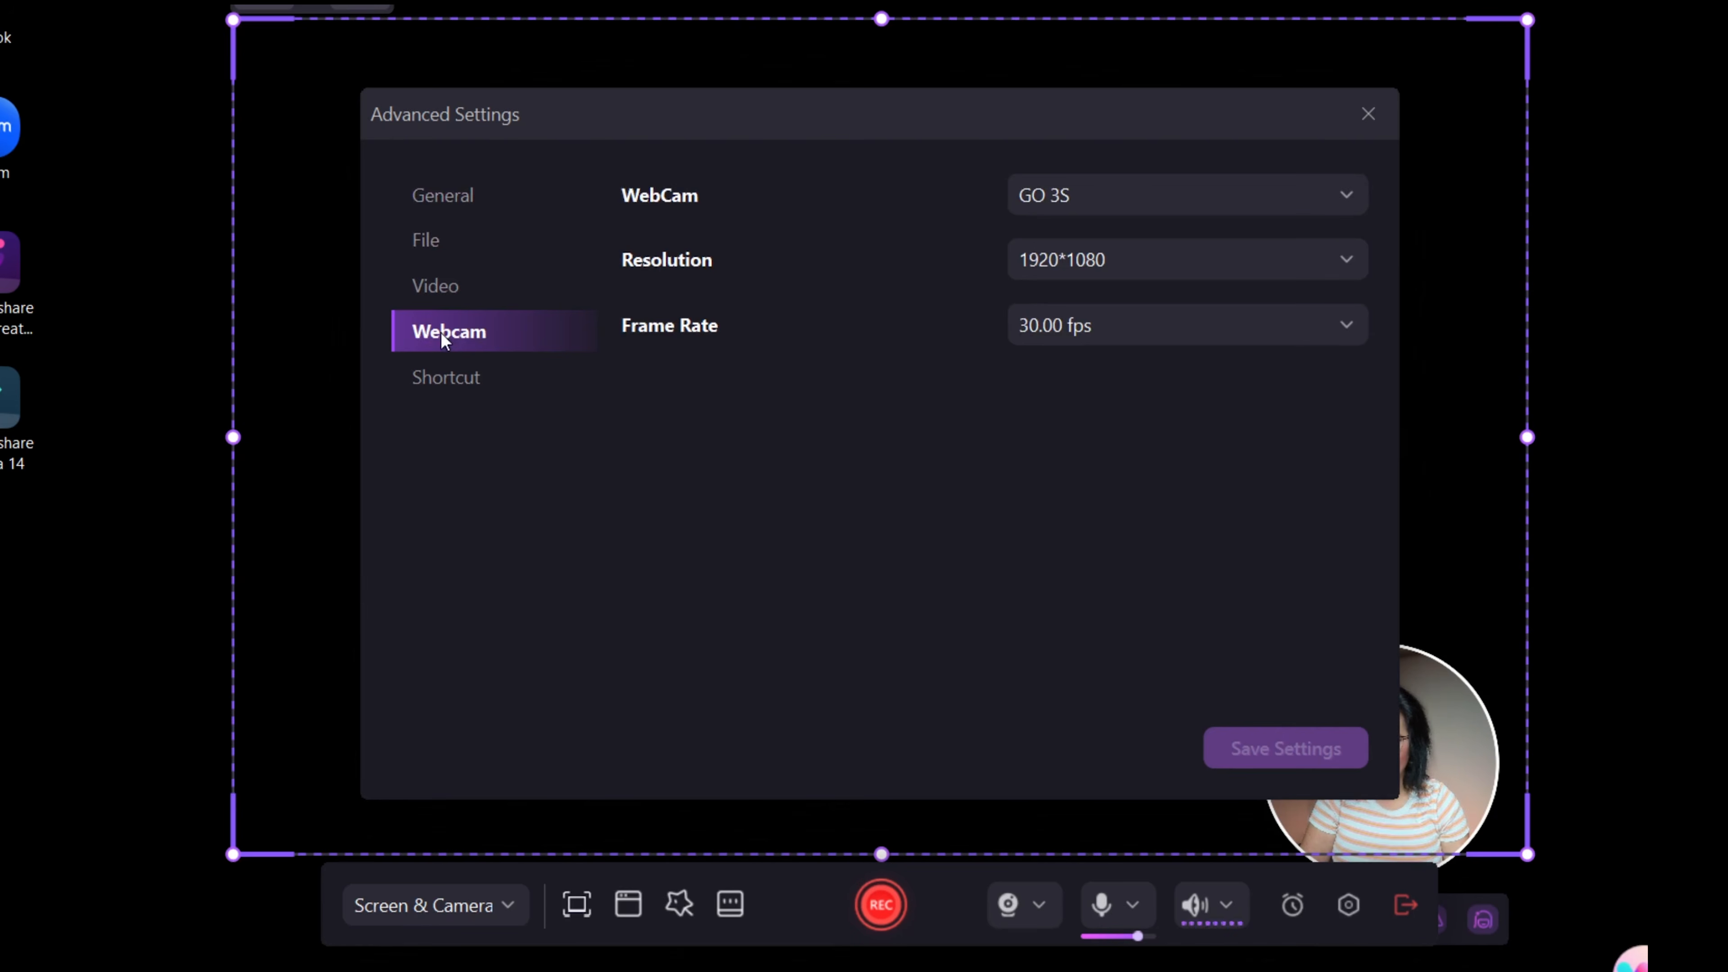
{"action": "left_click", "coordinate": [476, 379]}
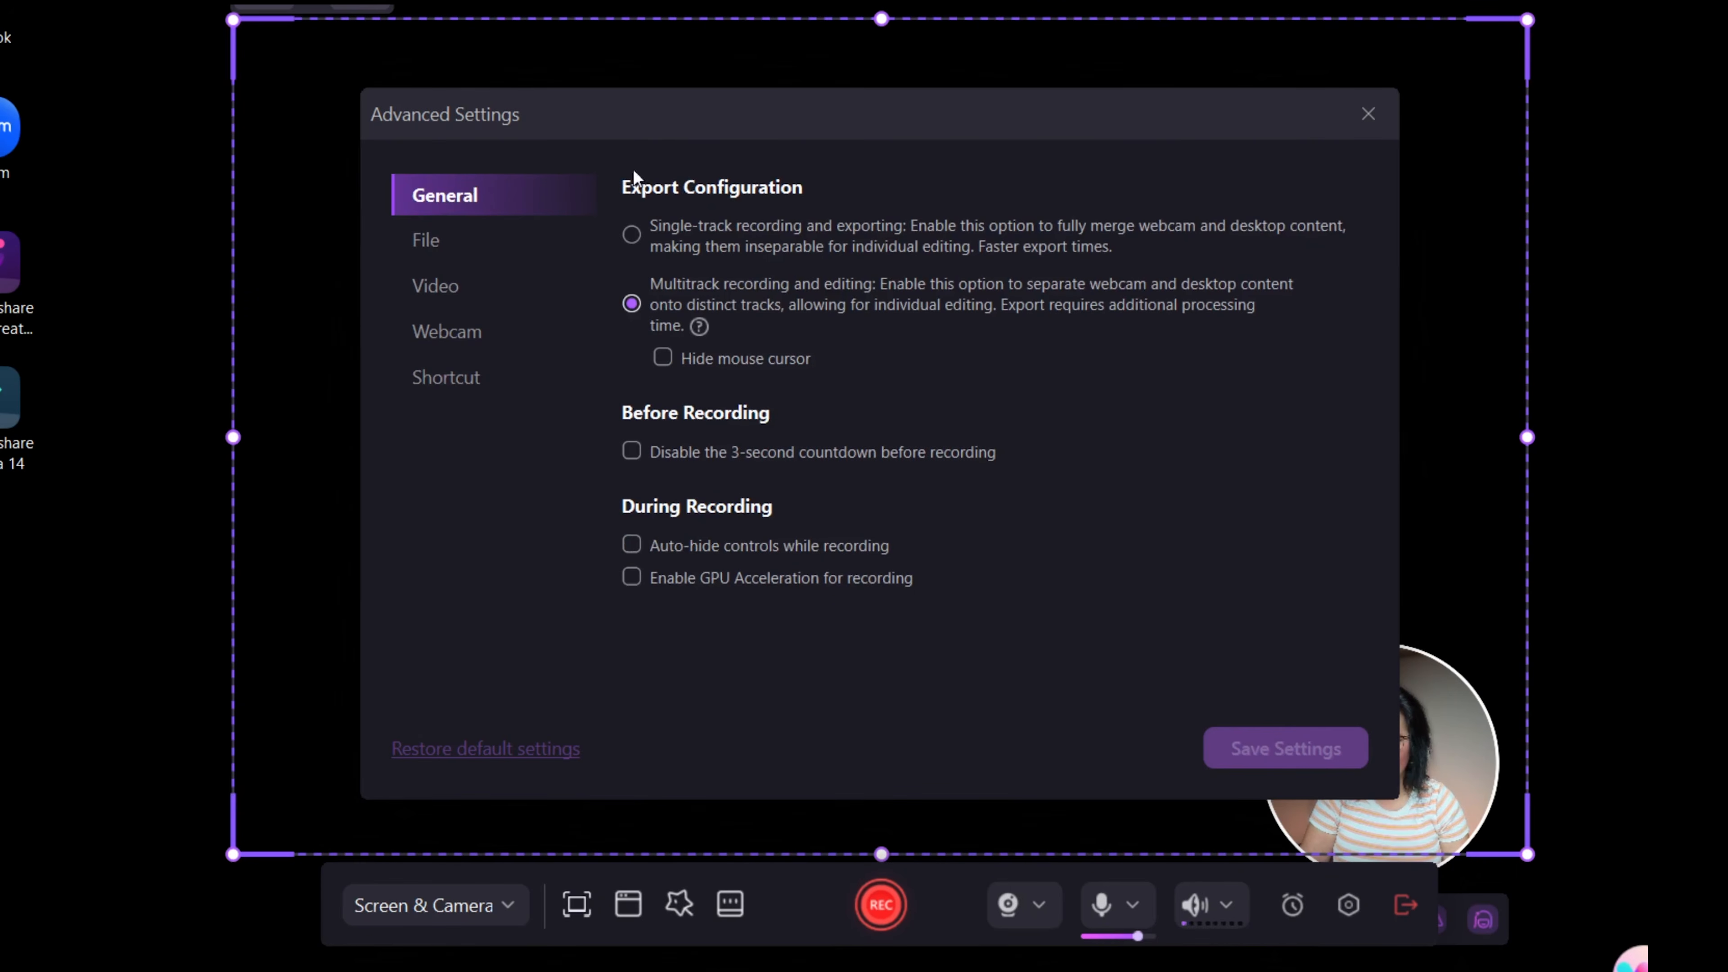
{"action": "left_click", "coordinate": [631, 234]}
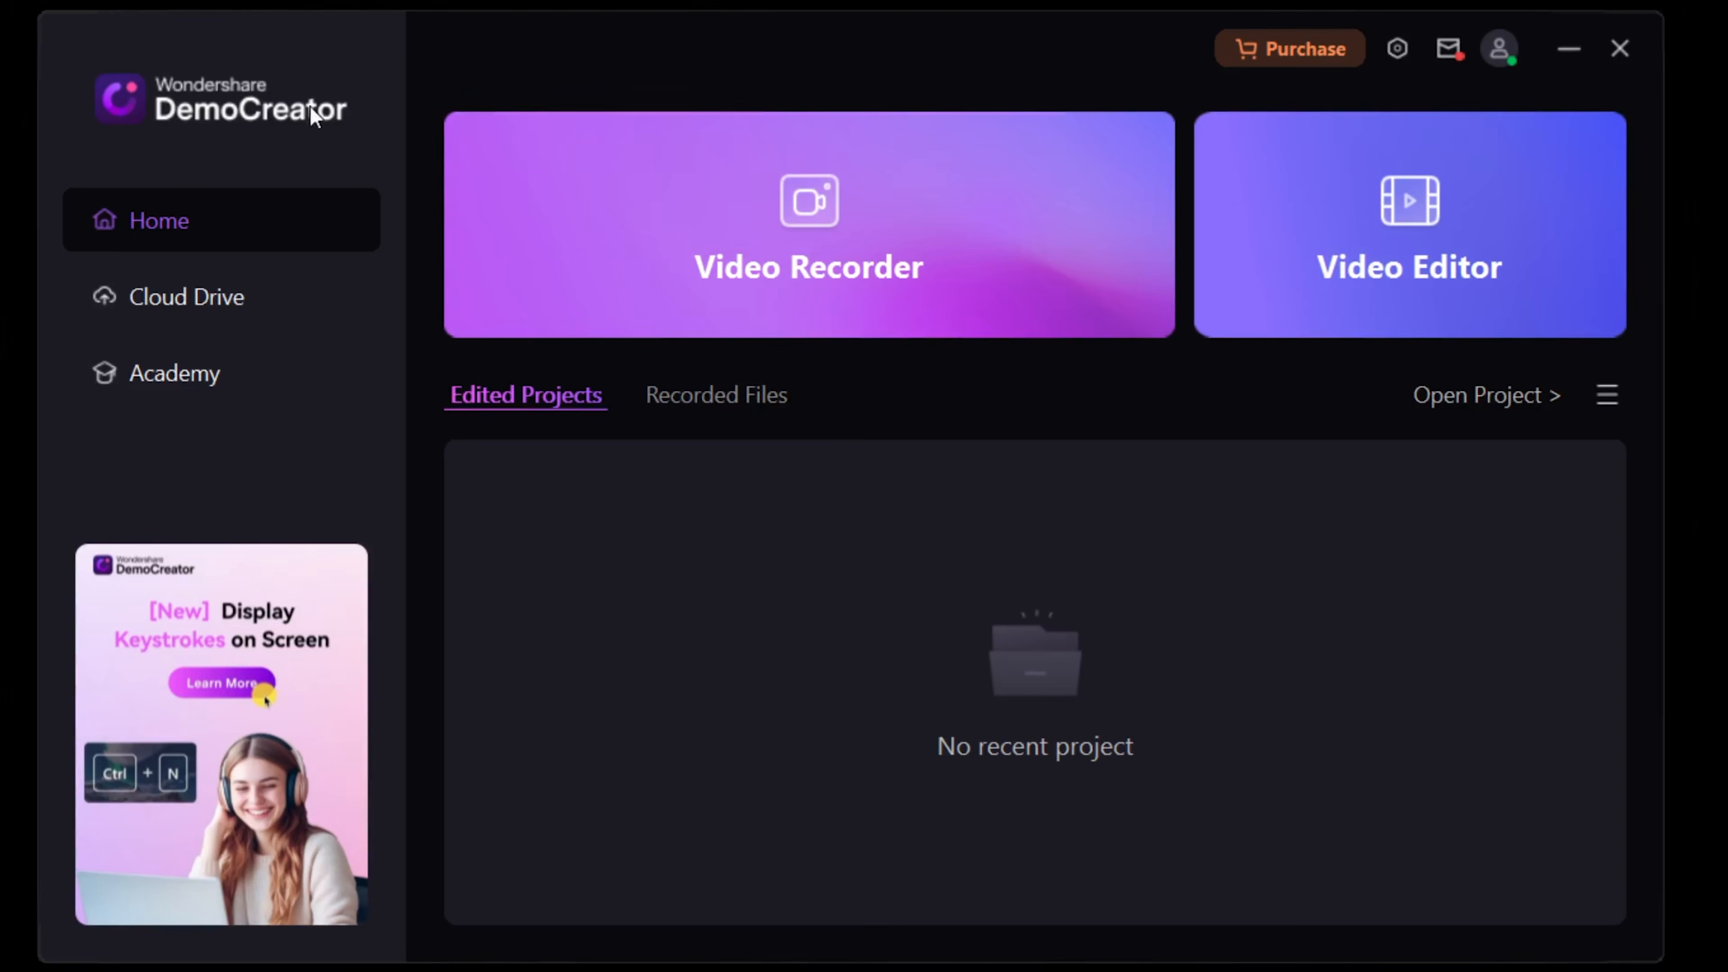
Open the online Cloud Drive and view its Cloud Storage section.
{"action": "left_click", "coordinate": [194, 308]}
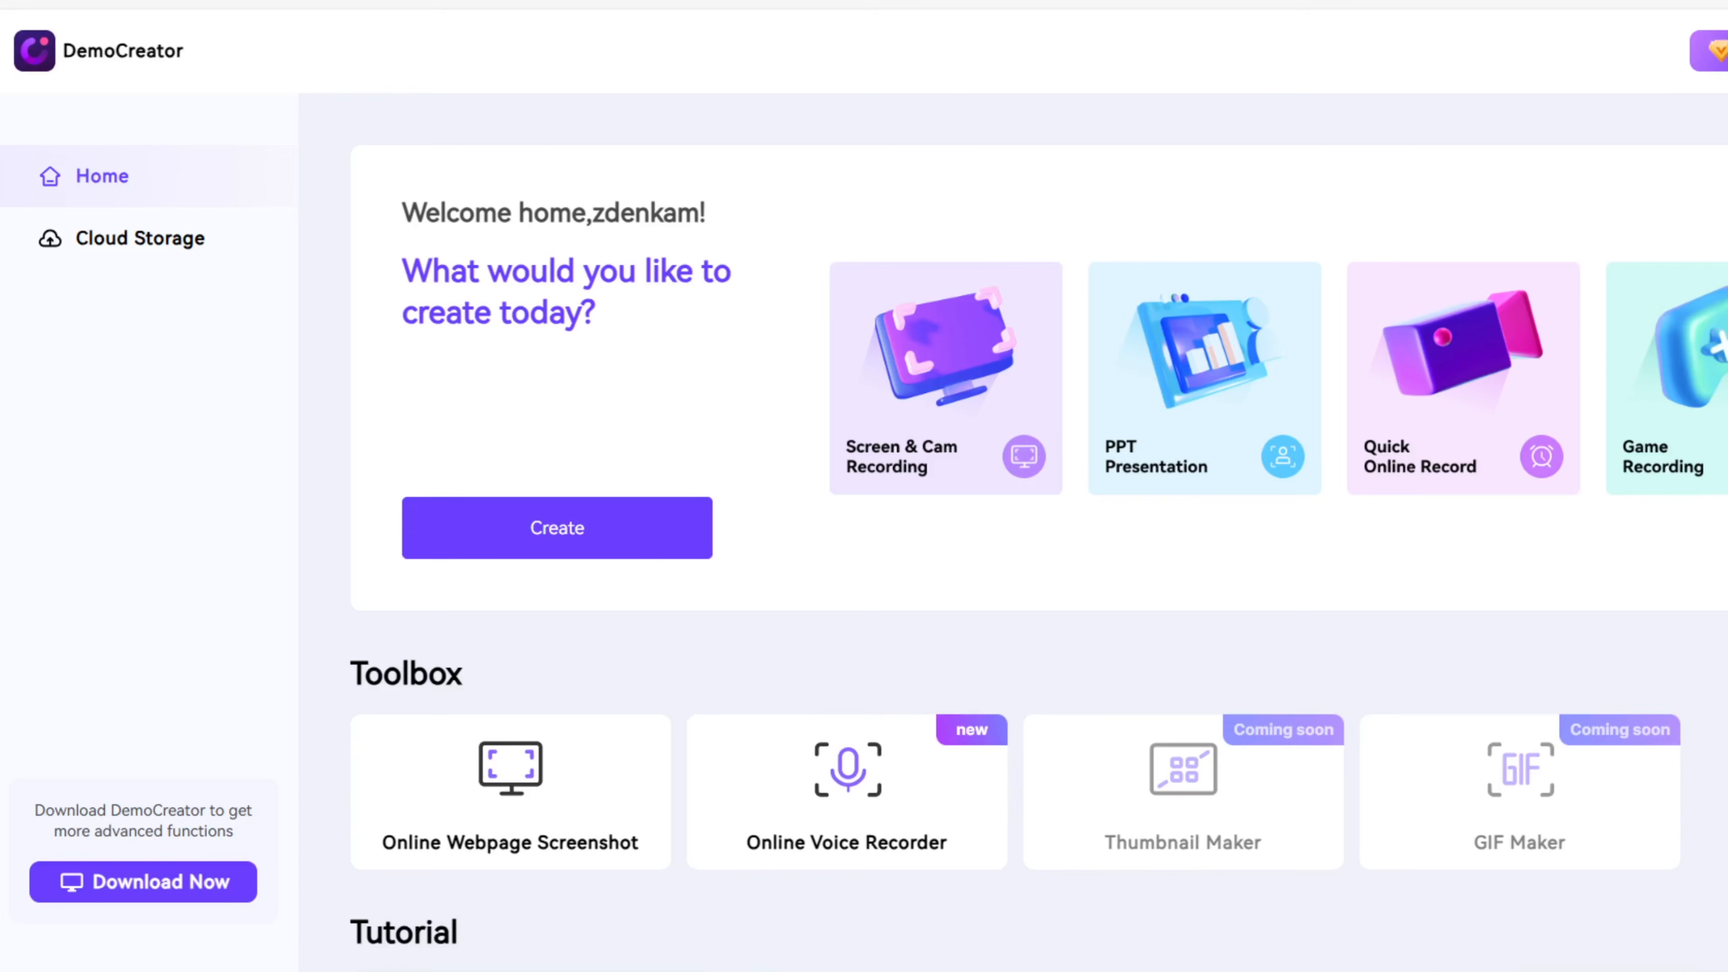
{"action": "left_click", "coordinate": [103, 245]}
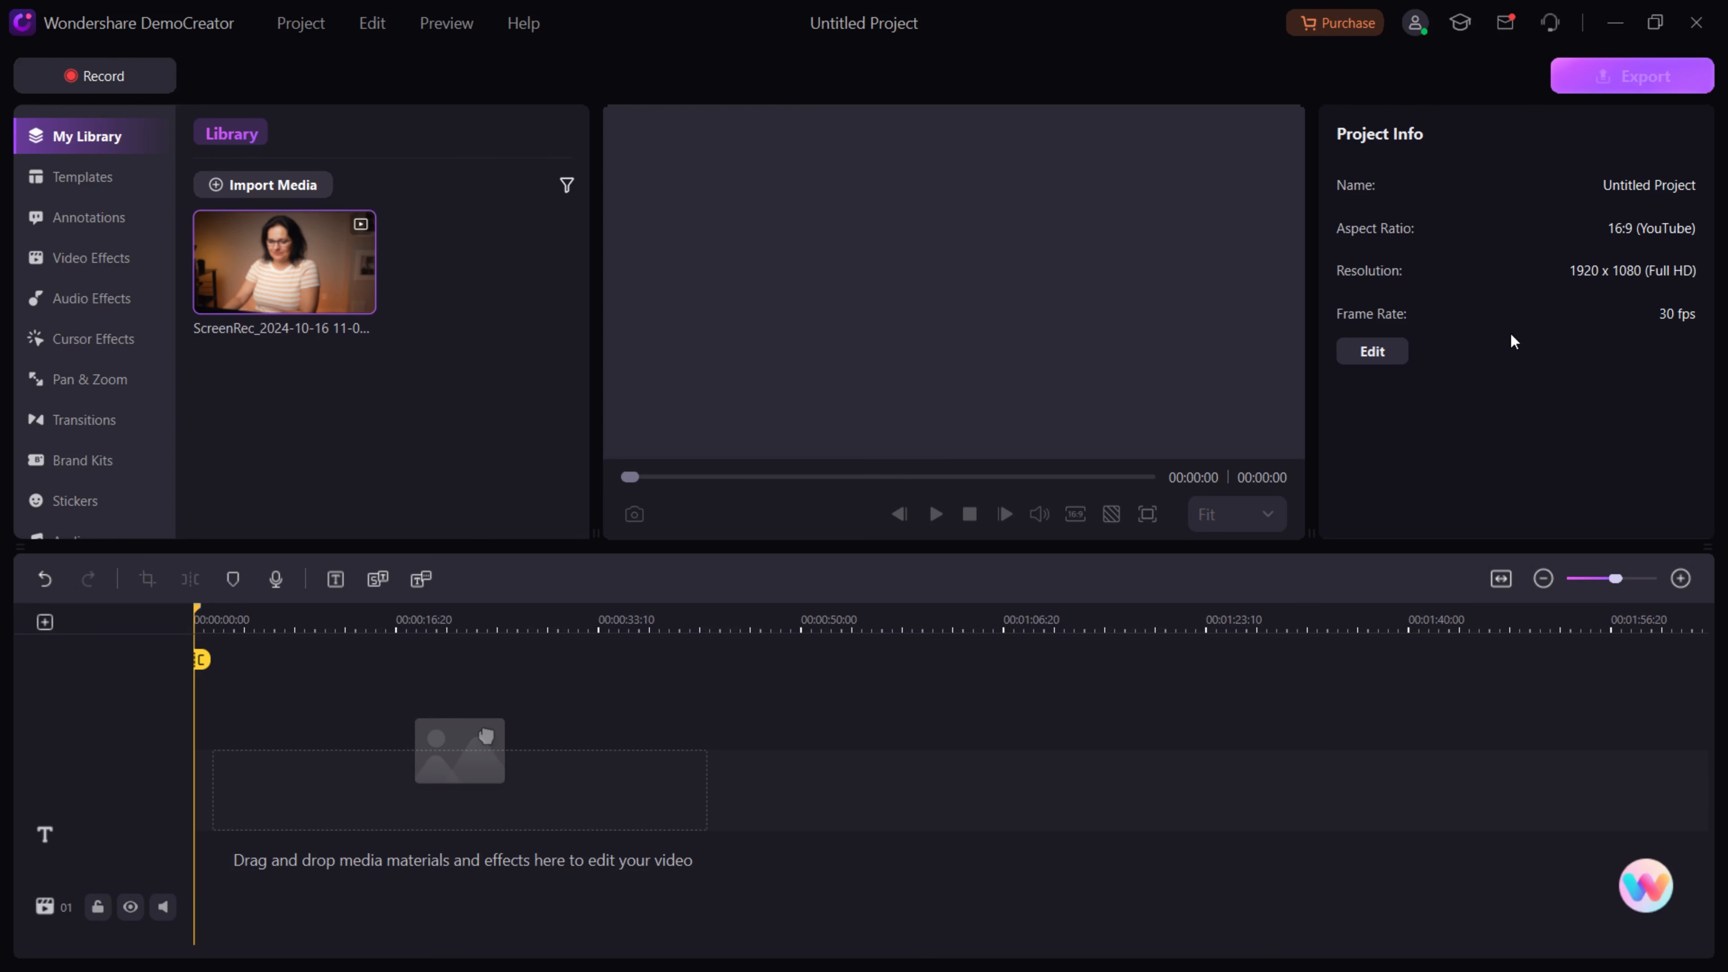
Edit the project info, naming the project project1 and choosing the 16:9 (YouTube) aspect ratio.
{"action": "left_click", "coordinate": [1369, 353]}
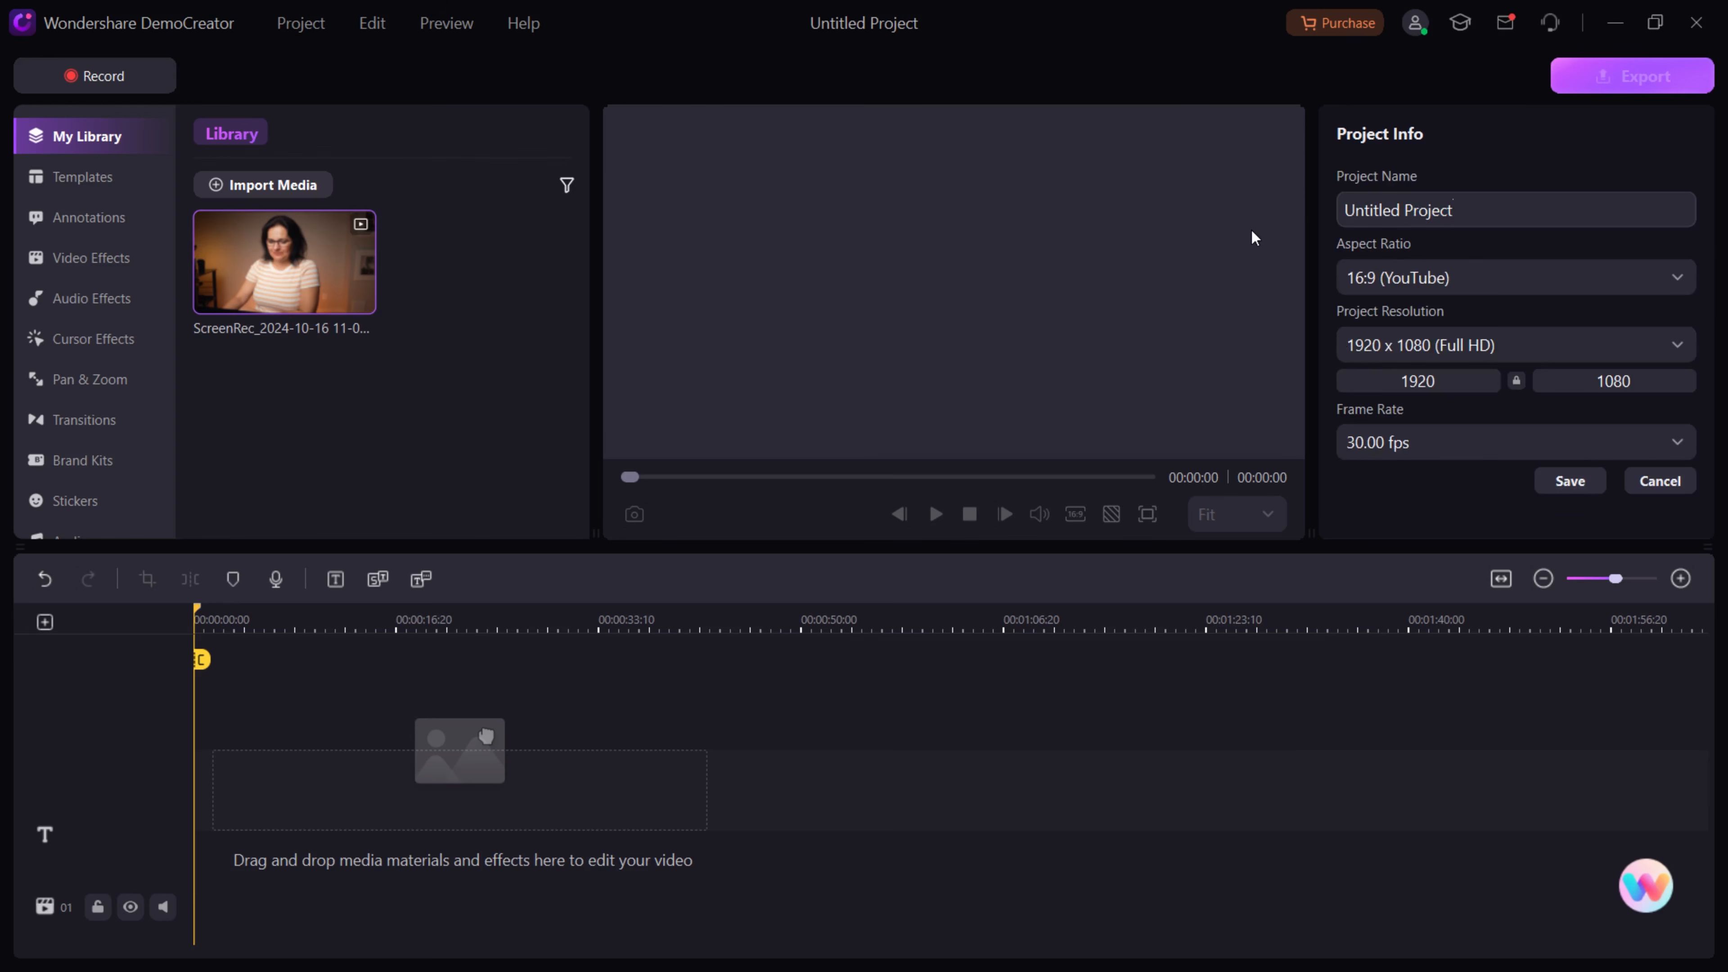
{"action": "key", "text": "ctrl+a"}
{"action": "type", "text": "project1"}
{"action": "left_click", "coordinate": [1673, 283]}
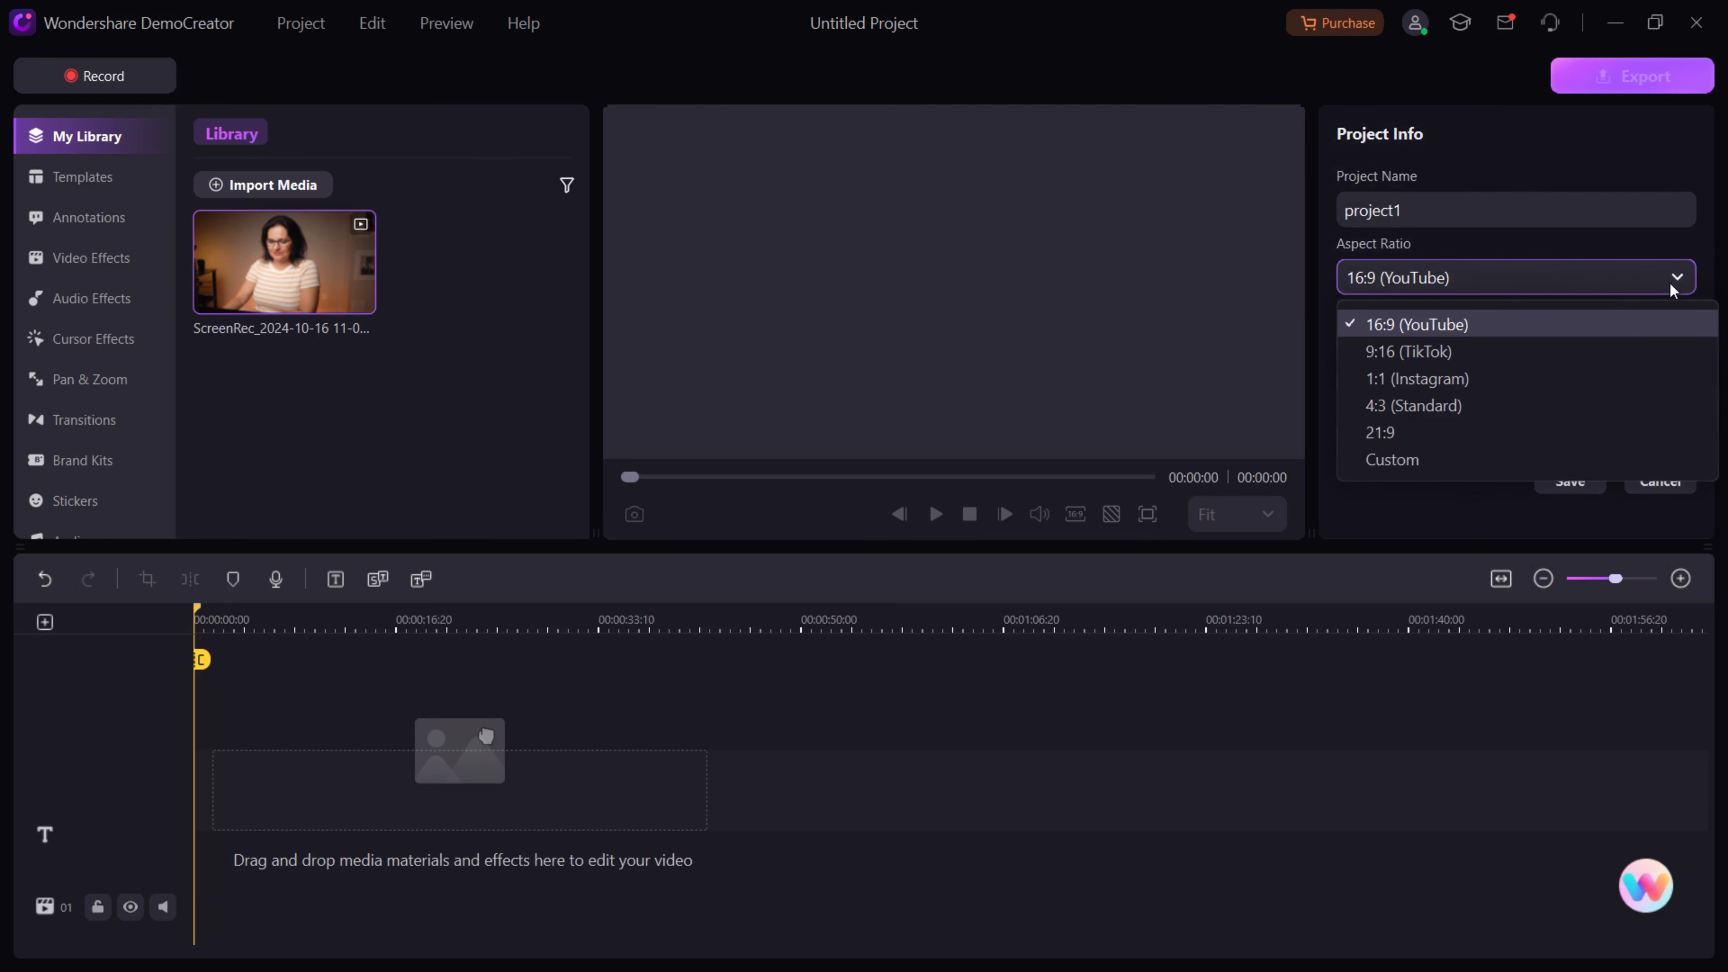
{"action": "left_click", "coordinate": [1486, 320]}
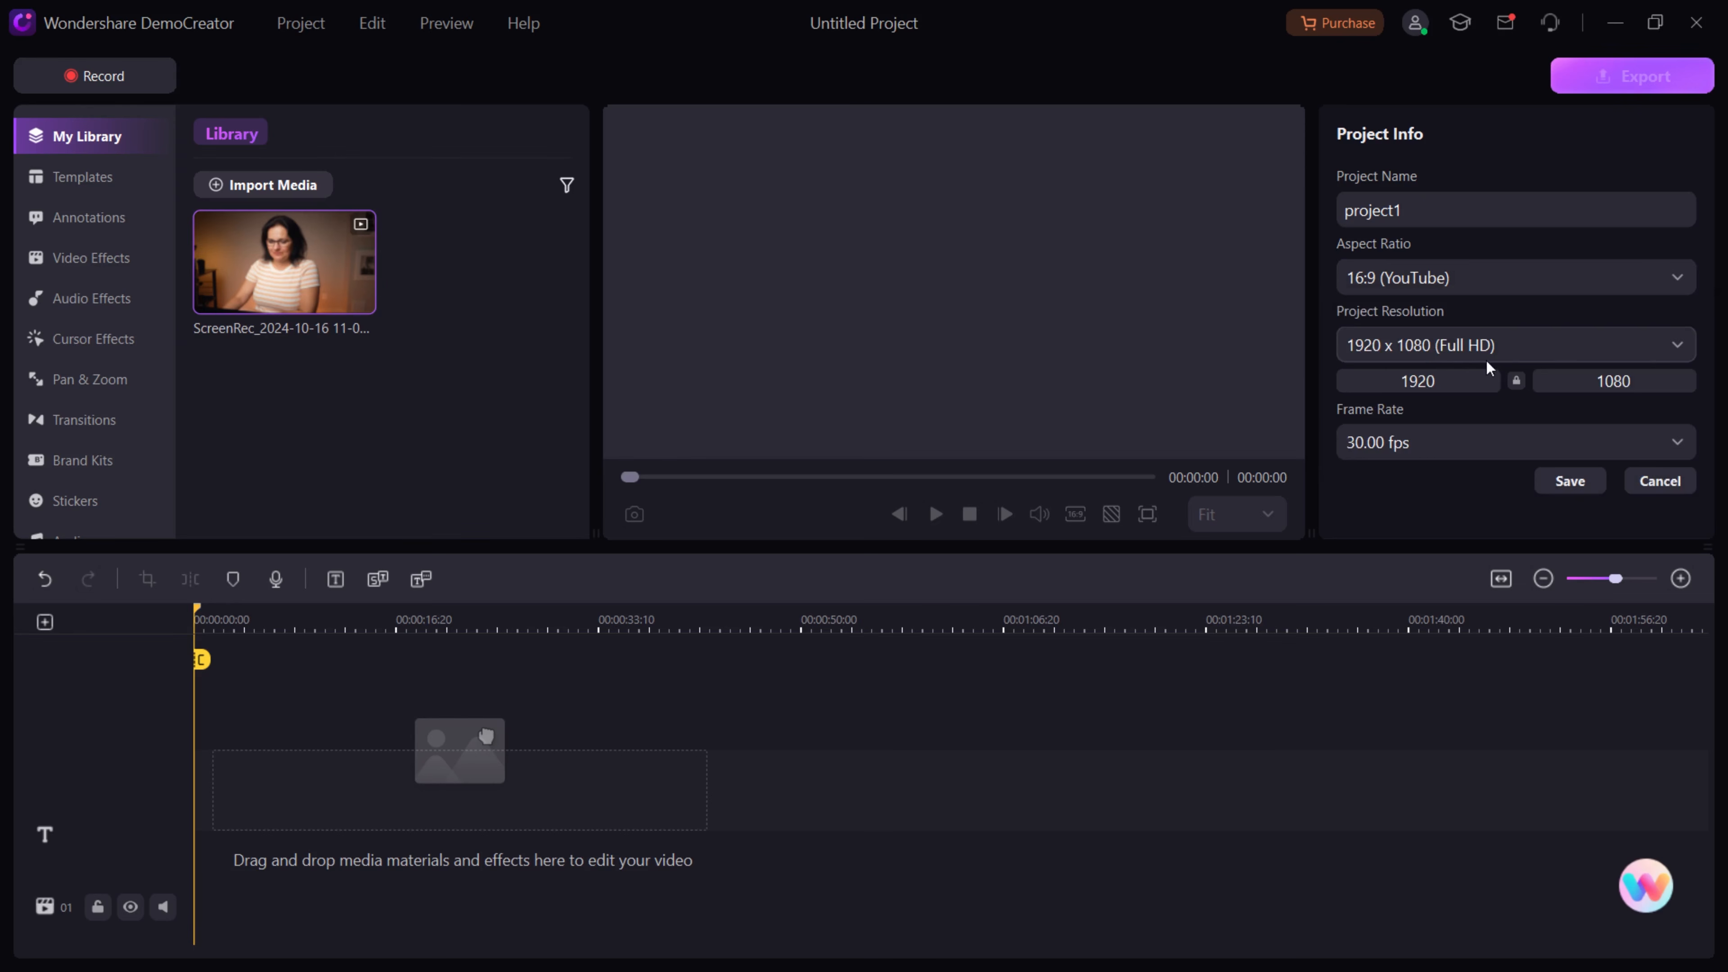
Add the screen recording to the timeline, keeping the 1920x1080 30.00fps project settings, and select each of its separate tracks in turn.
{"action": "left_click_drag", "start_coordinate": [316, 306], "coordinate": [203, 714]}
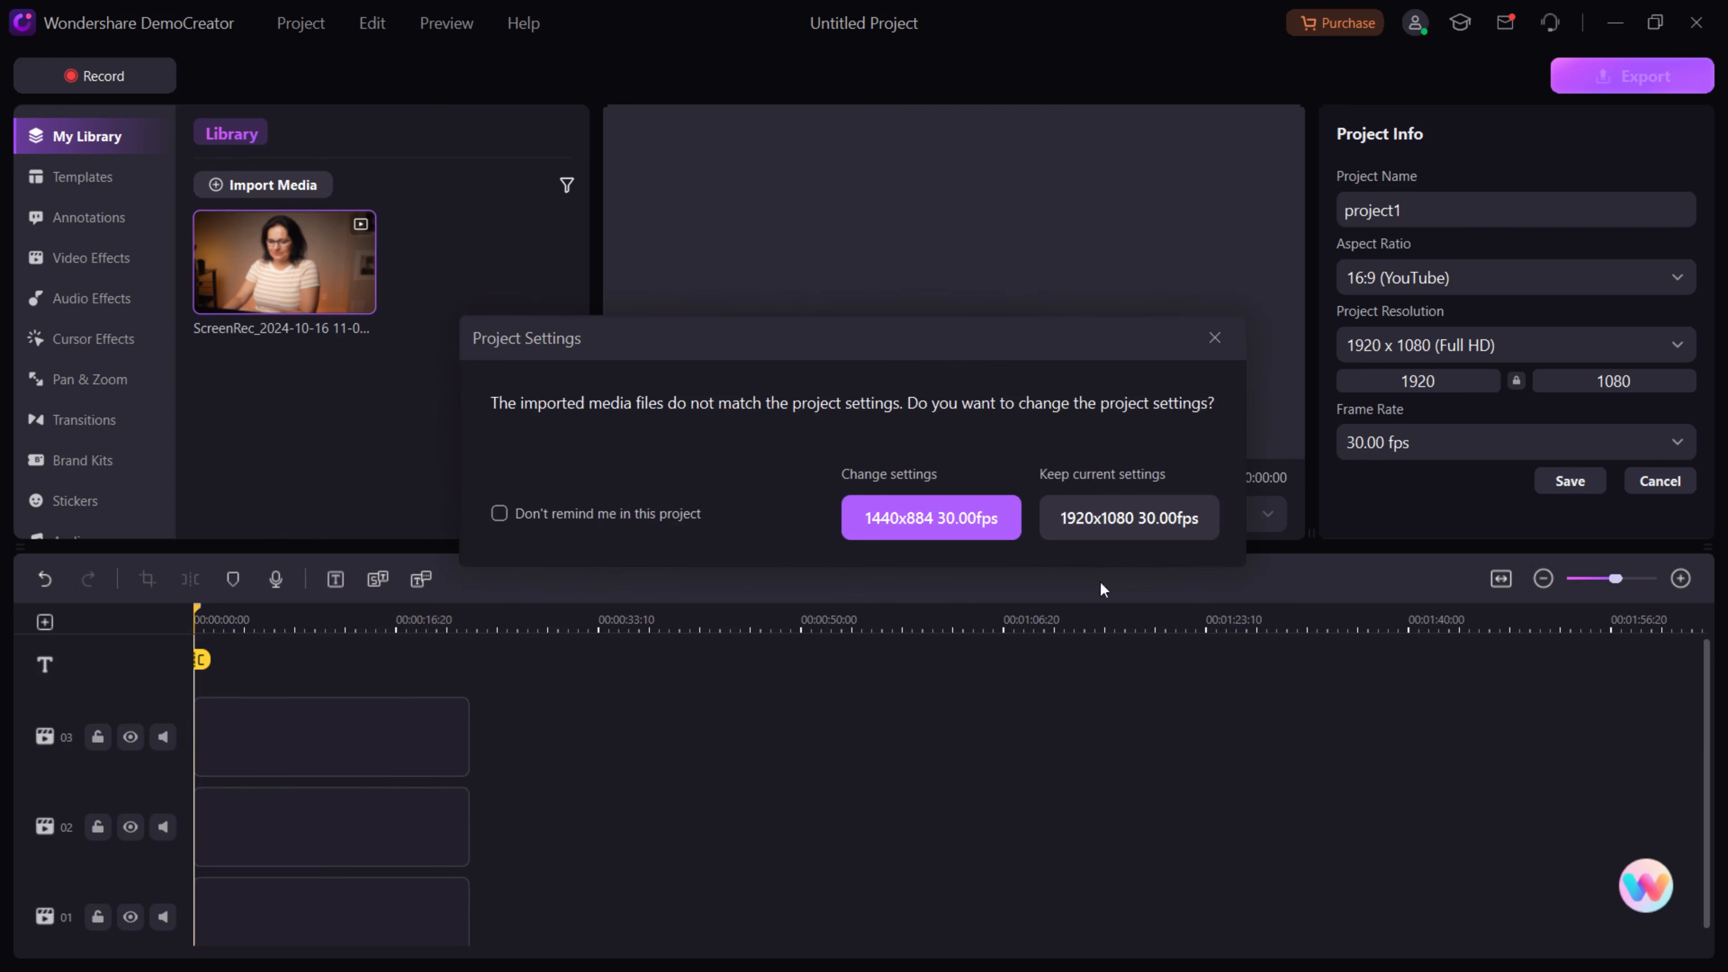
{"action": "left_click", "coordinate": [1102, 516]}
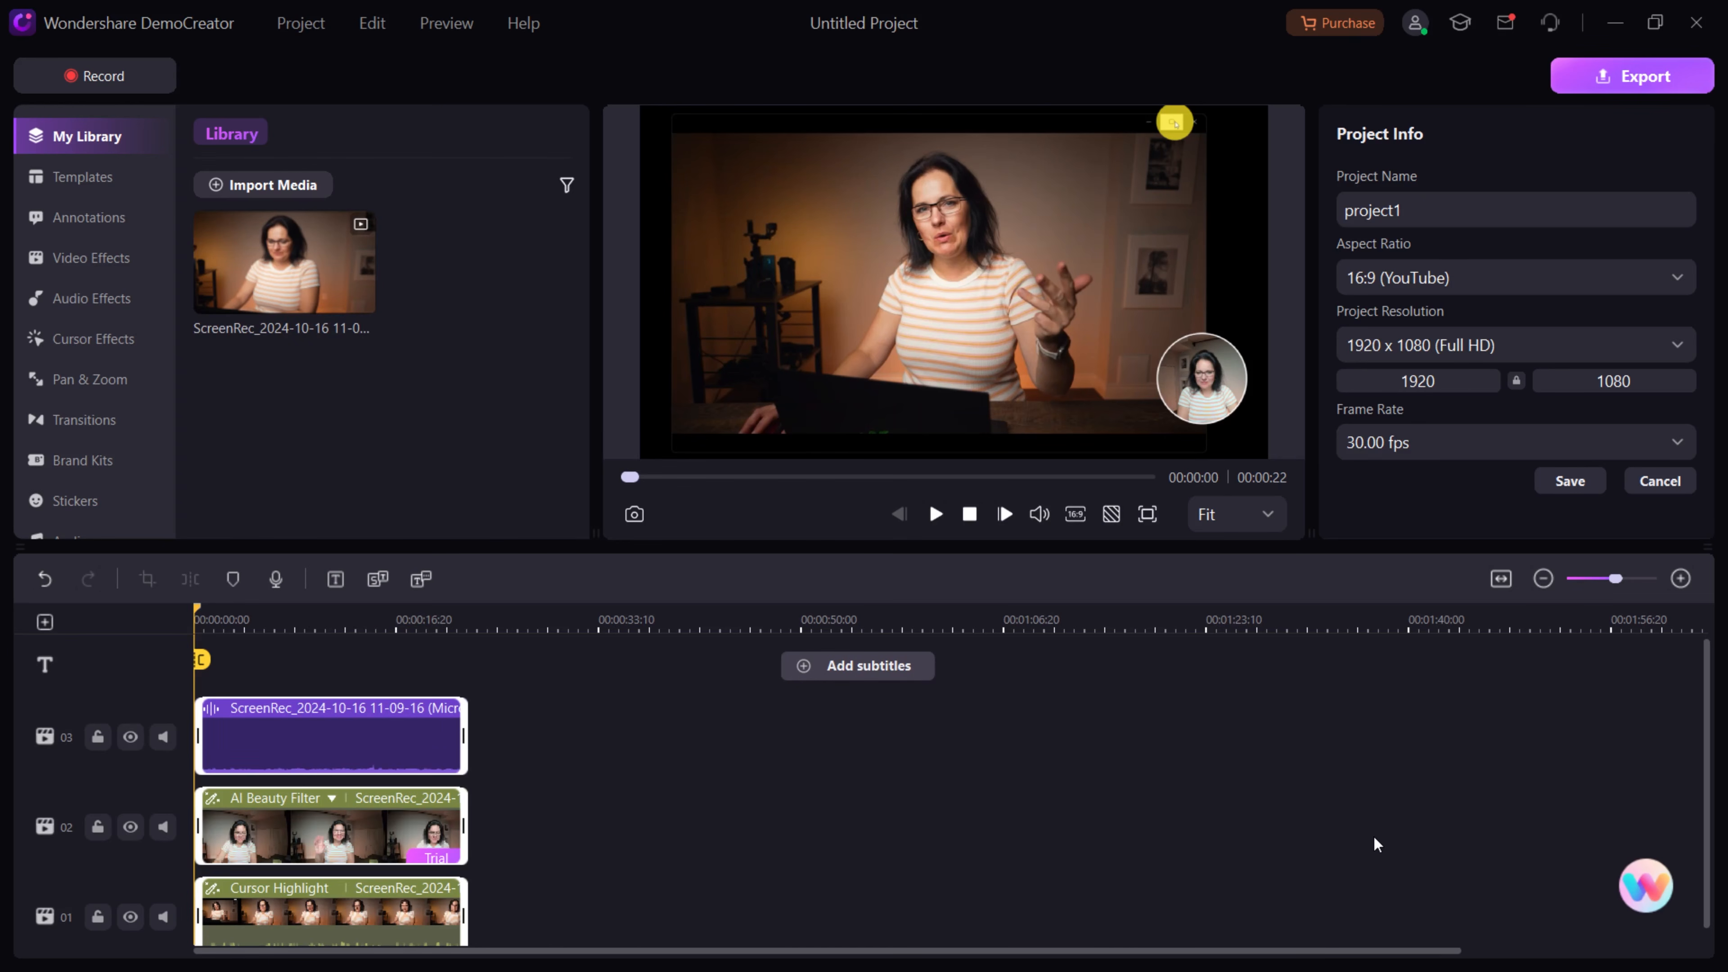
{"action": "left_click", "coordinate": [356, 740]}
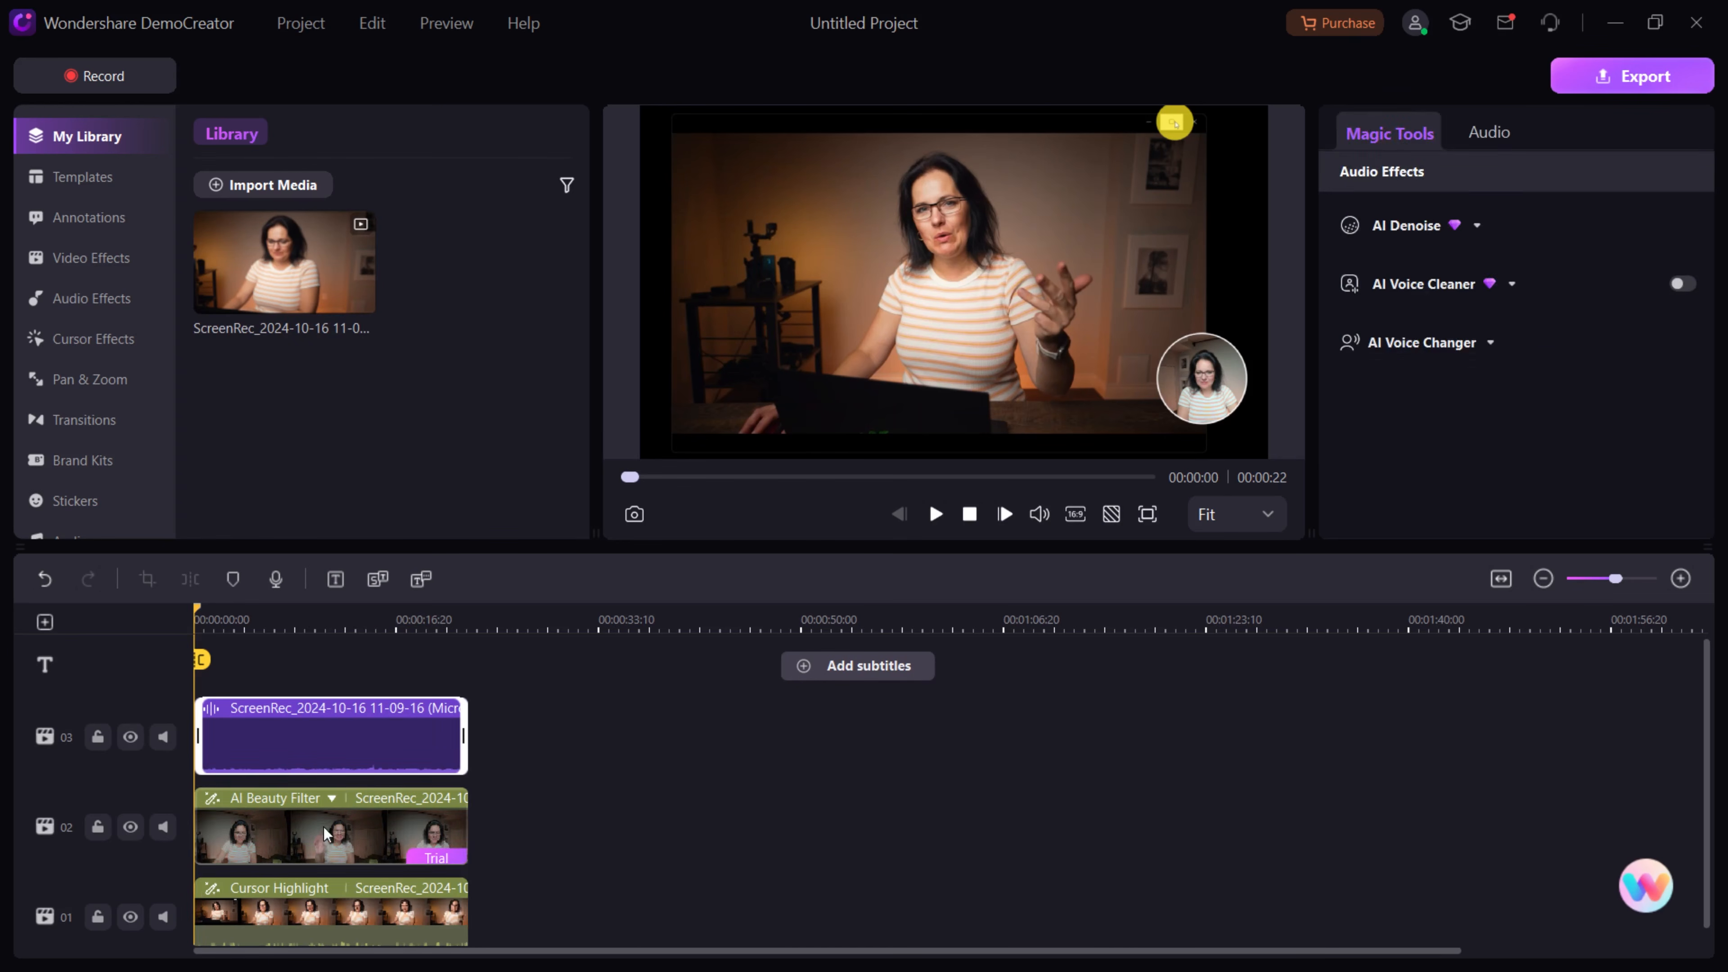
{"action": "left_click", "coordinate": [322, 831]}
{"action": "left_click", "coordinate": [309, 916]}
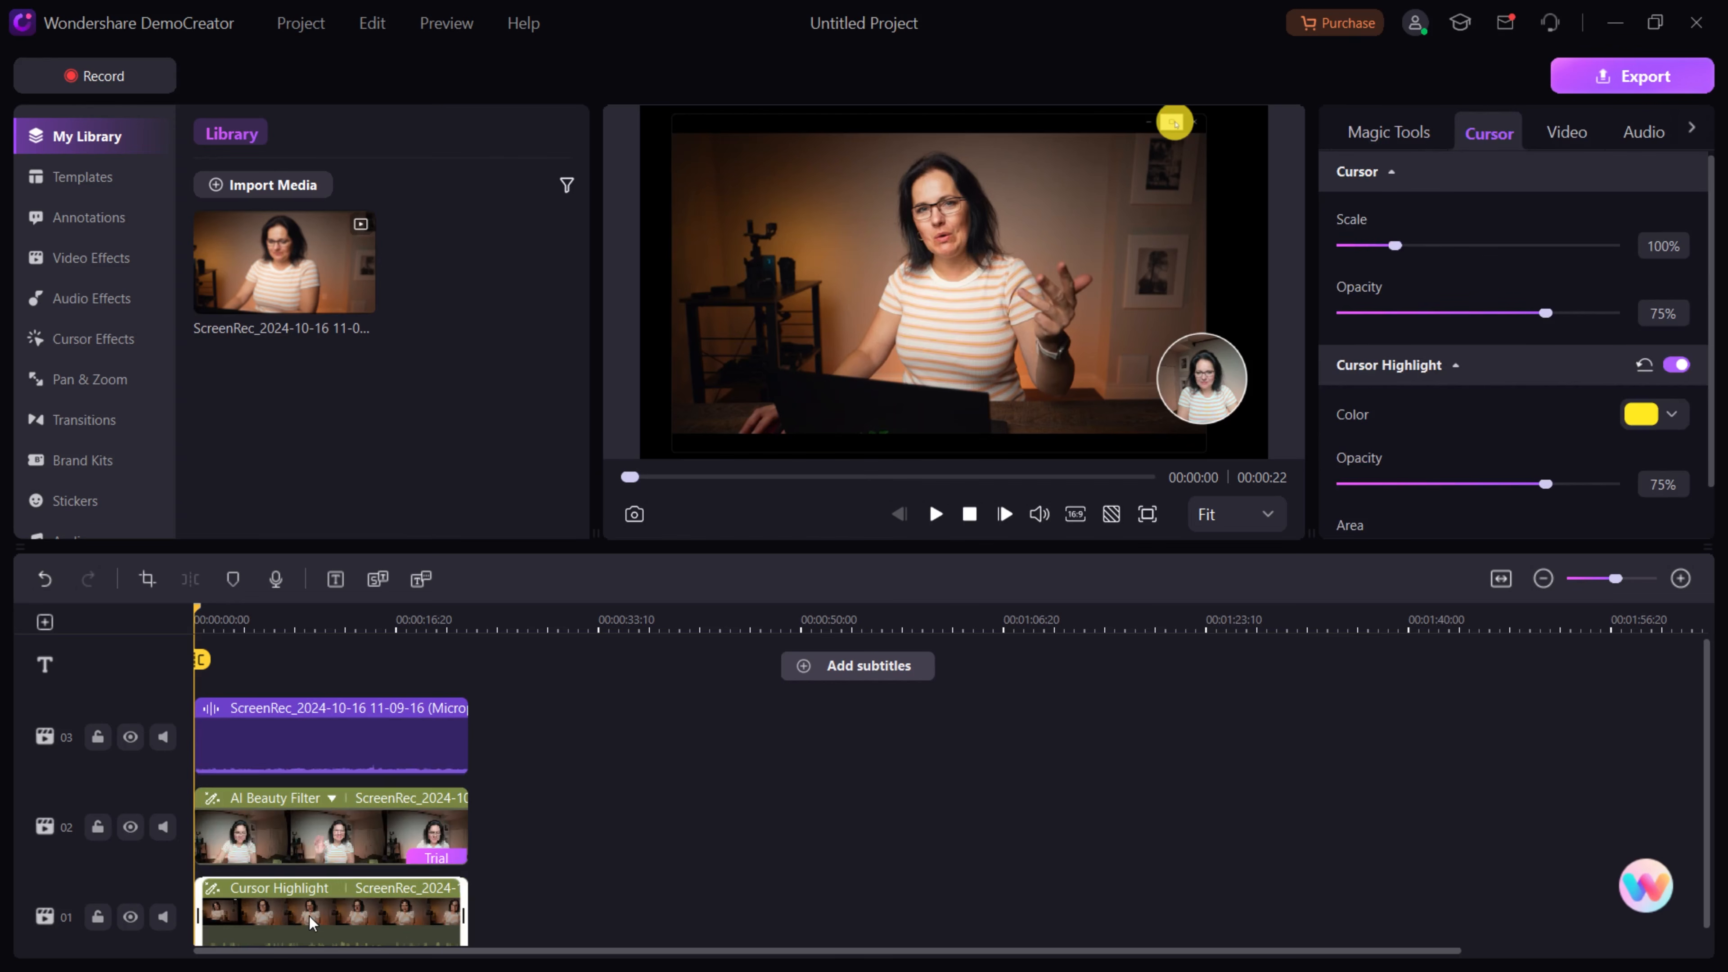
Review the AI Denoise, AI Voice Cleaner and AI Voice Changer options for the microphone clip.
{"action": "left_click", "coordinate": [289, 738]}
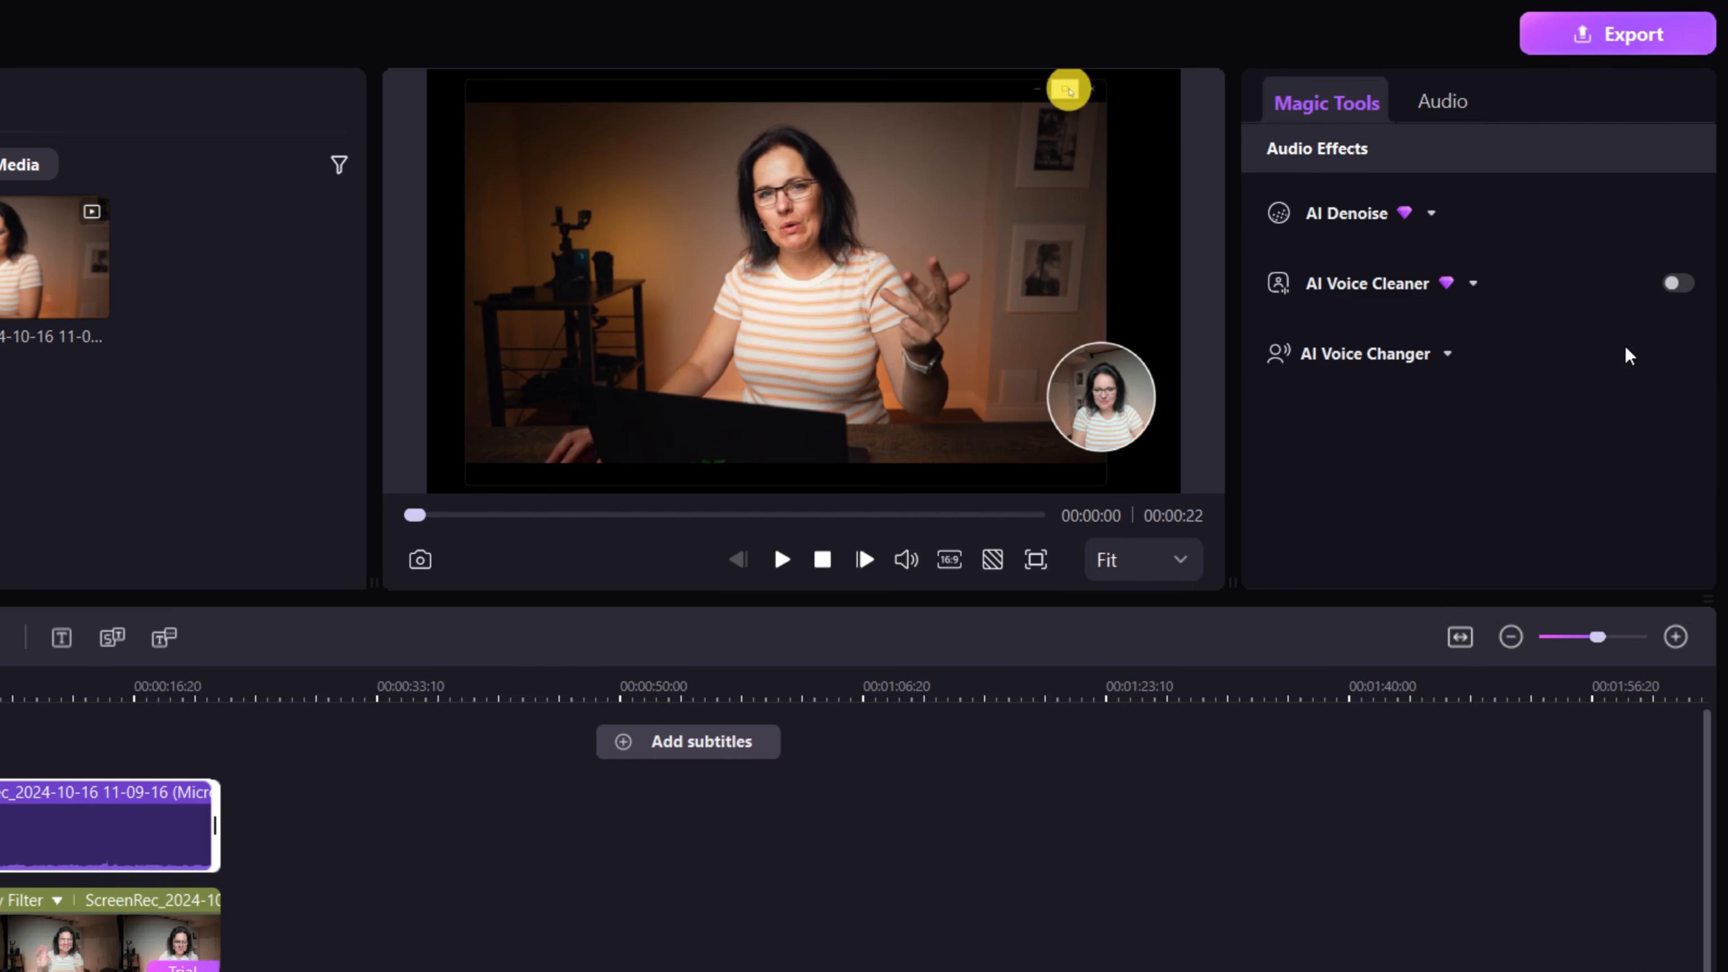
{"action": "left_click", "coordinate": [1431, 215]}
{"action": "left_click", "coordinate": [1432, 149]}
{"action": "left_click", "coordinate": [1473, 285]}
{"action": "left_click", "coordinate": [1472, 283]}
{"action": "left_click", "coordinate": [1449, 354]}
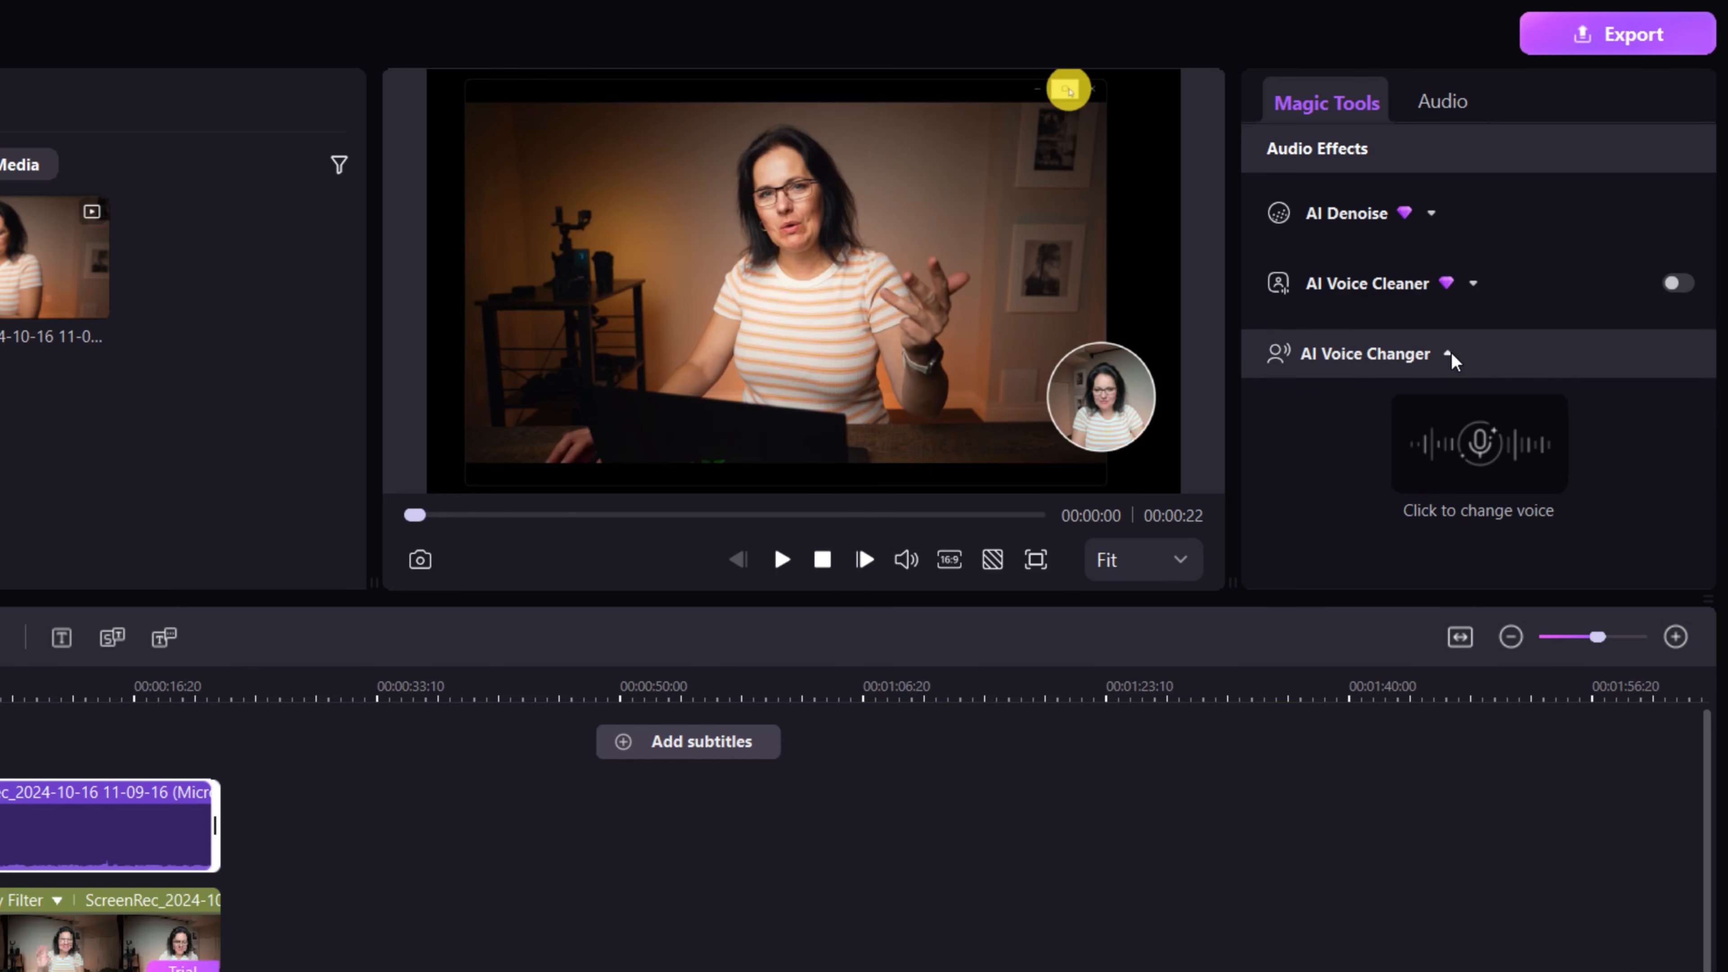
{"action": "left_click", "coordinate": [1450, 352]}
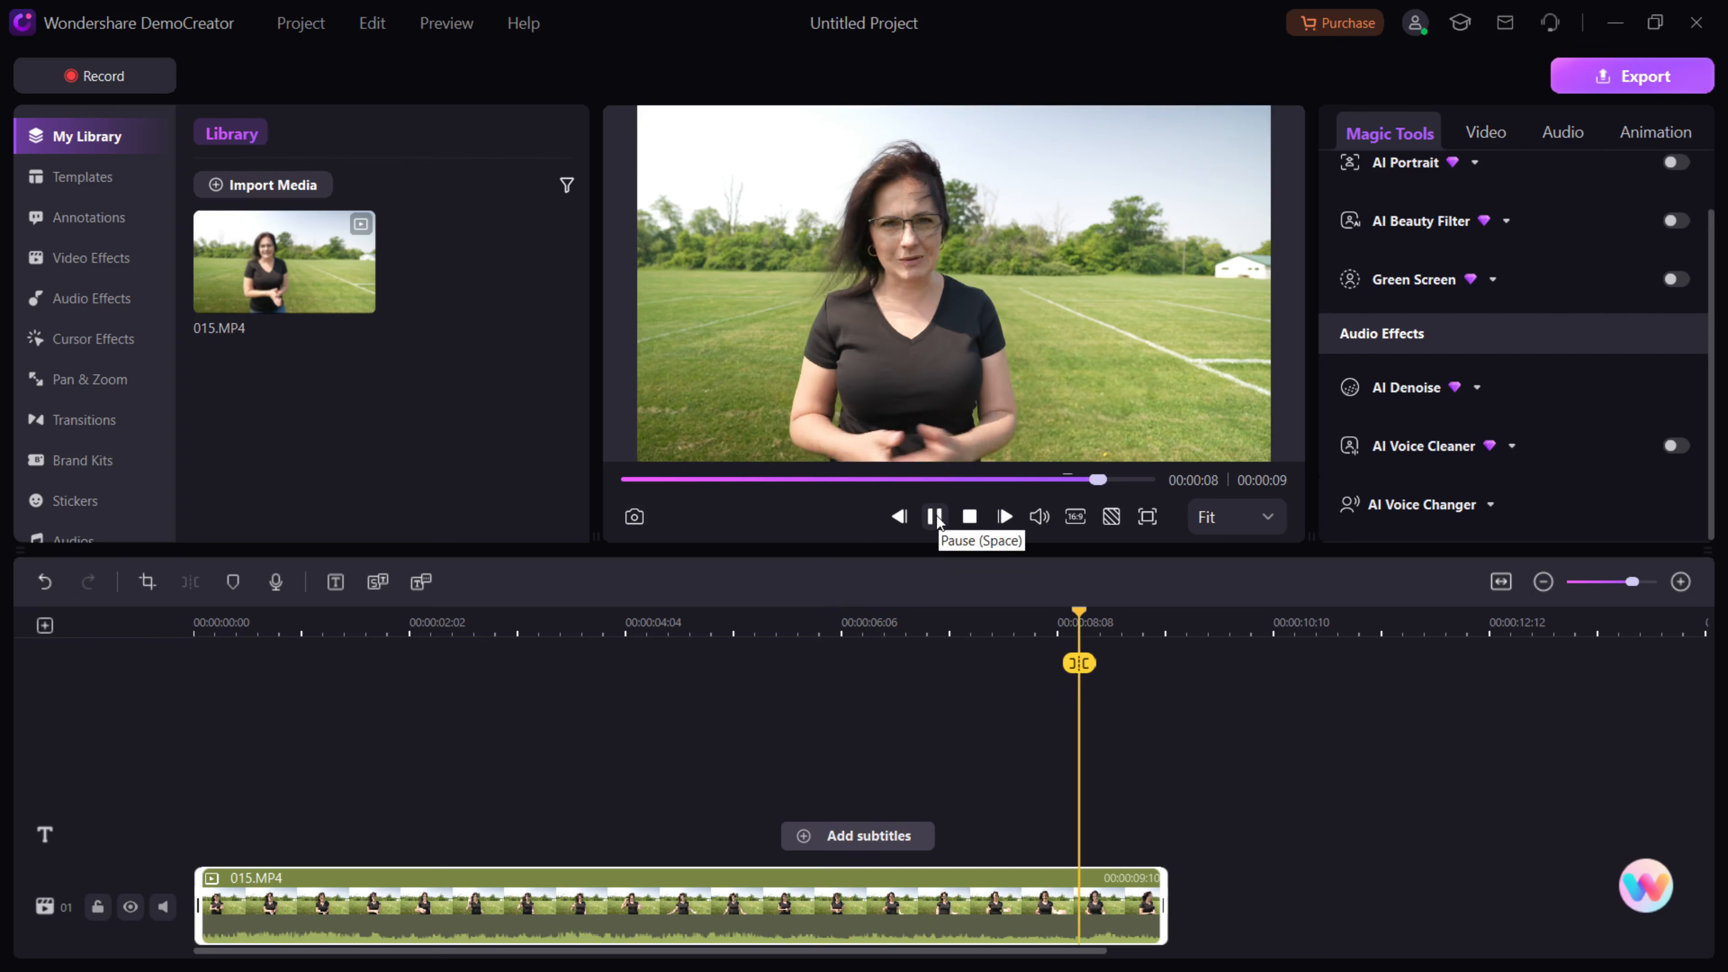
Enable Normal Denoise at noise level 71 and AI Voice Cleaner at strength 33 on 015.MP4, and play the result.
{"action": "left_click", "coordinate": [1403, 388]}
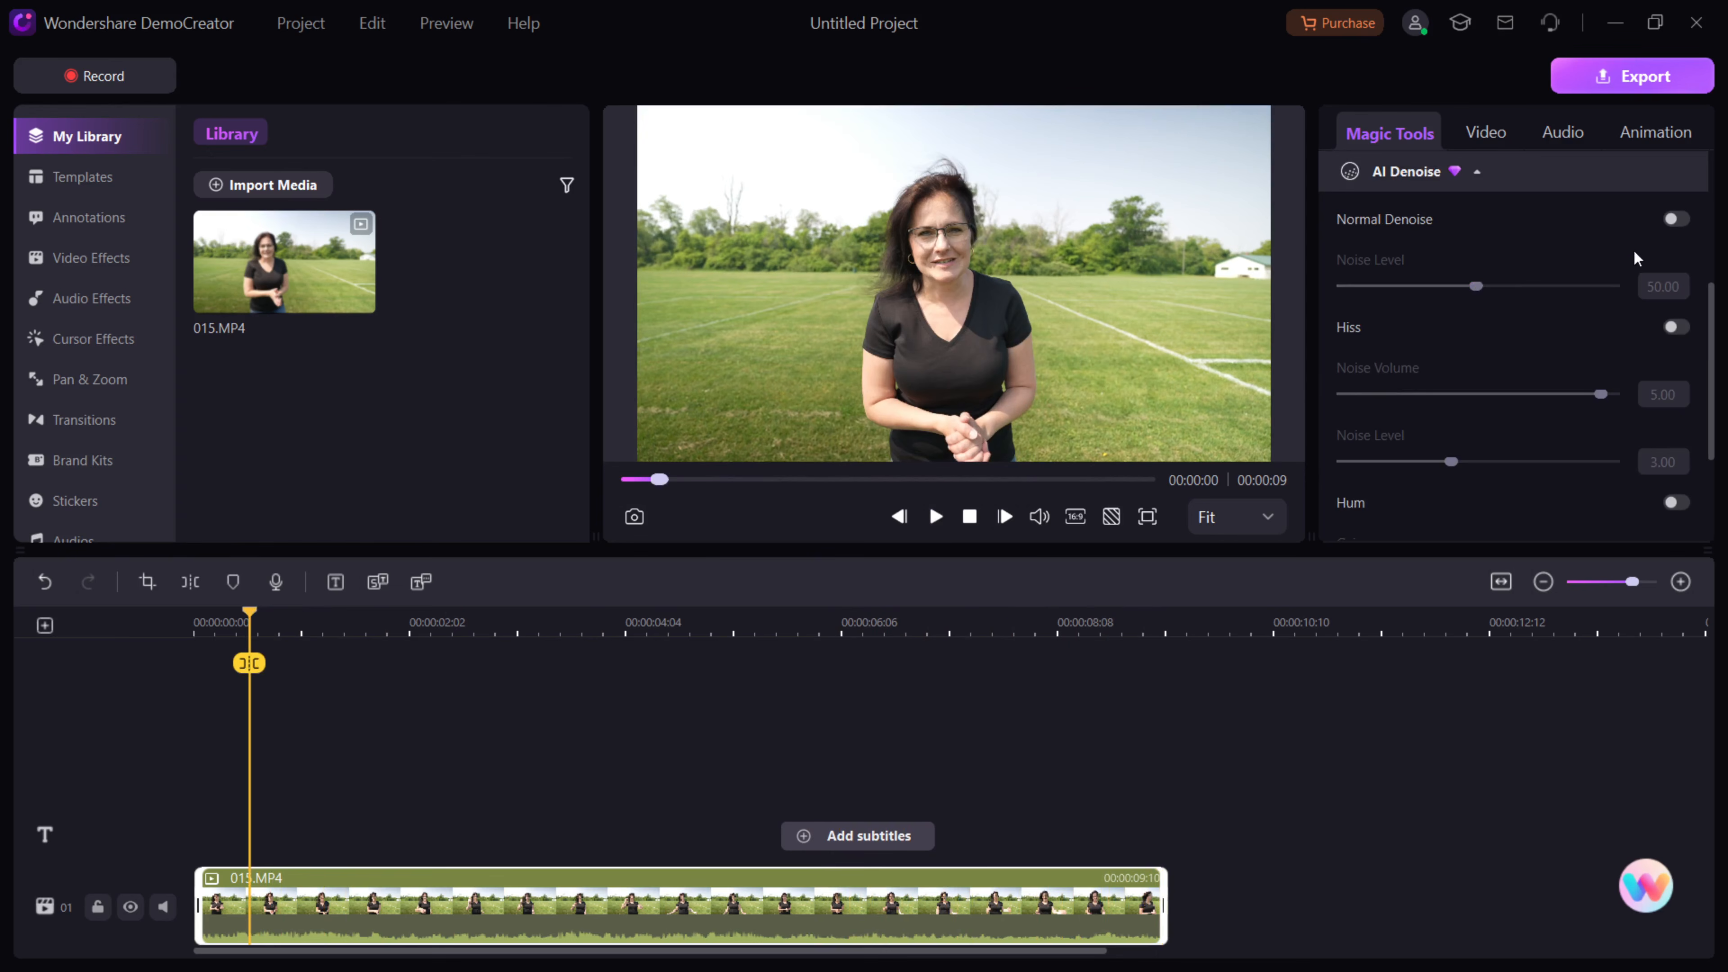
{"action": "left_click", "coordinate": [1677, 219]}
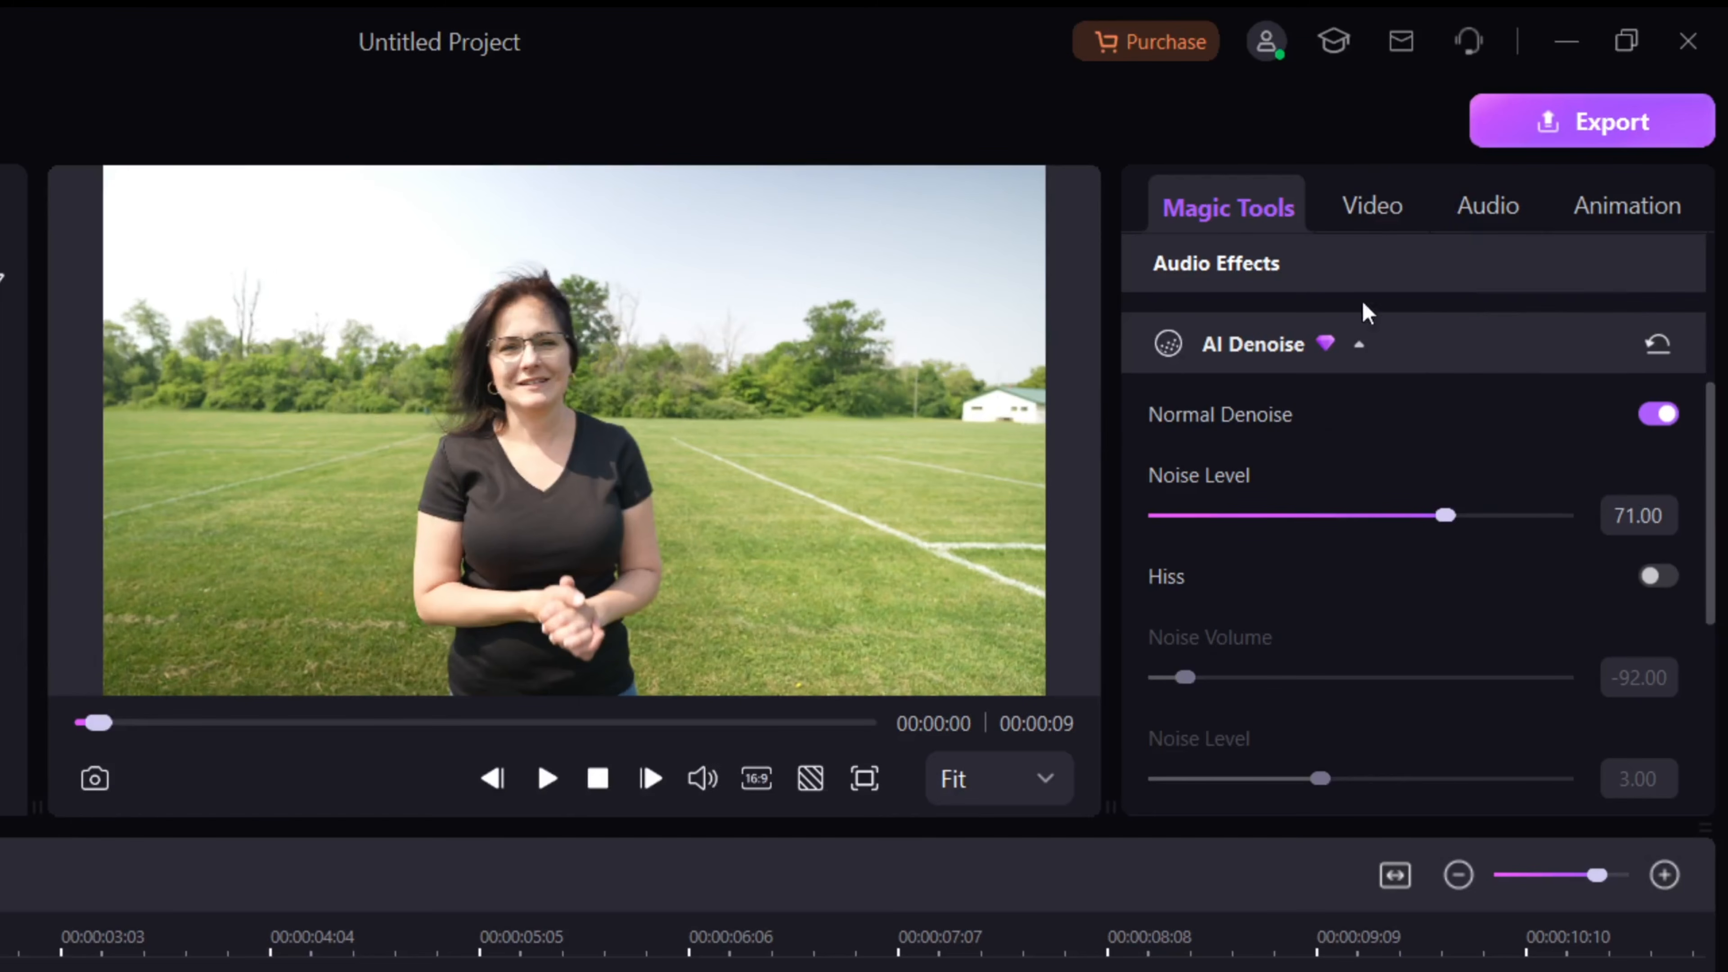
{"action": "left_click_drag", "start_coordinate": [1718, 408], "coordinate": [1714, 595]}
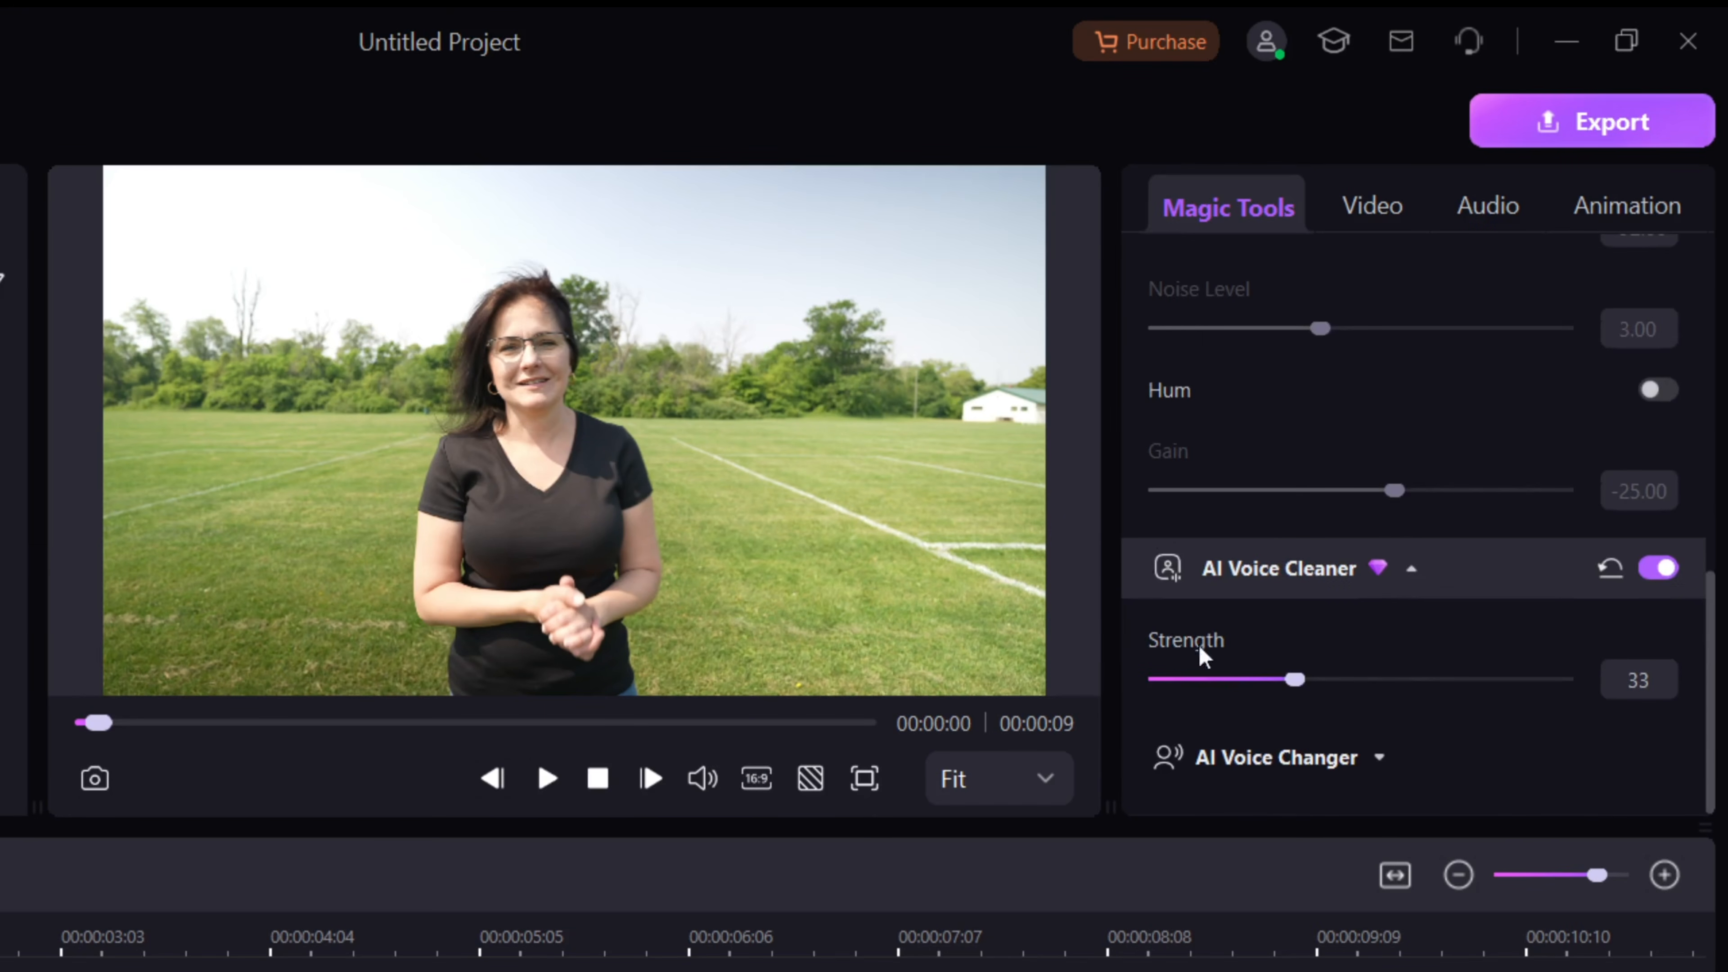
{"action": "left_click", "coordinate": [547, 778]}
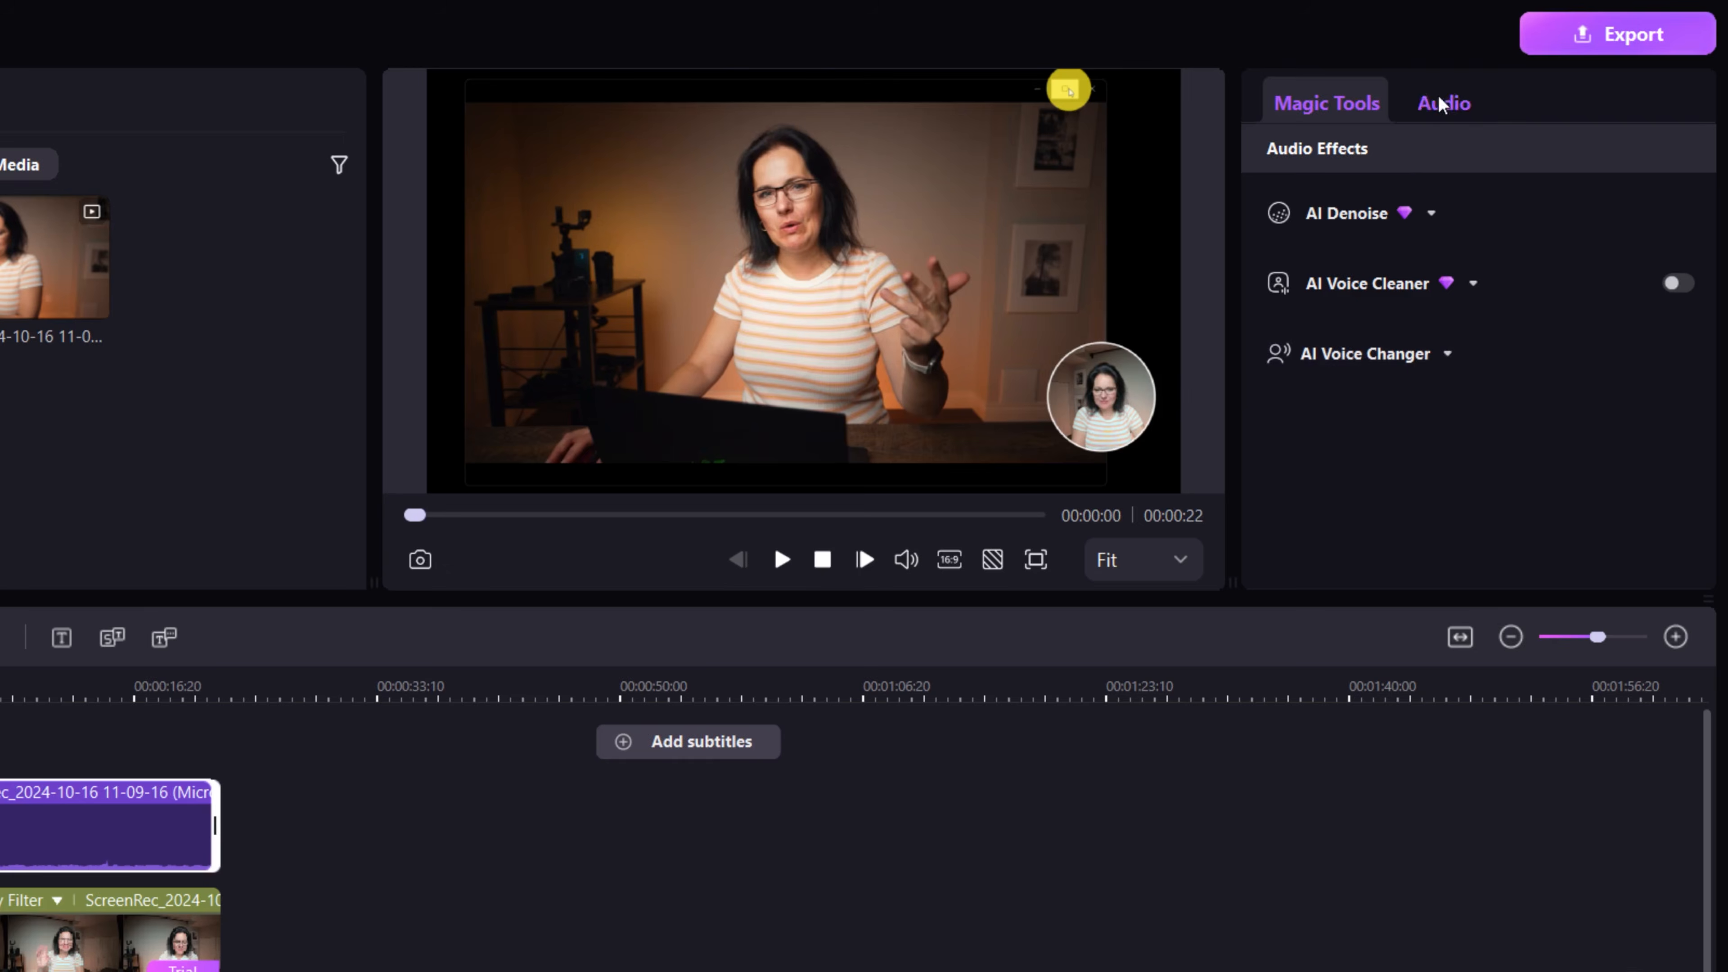
Review the volume, balance, fade and speed settings of the recording's microphone clip.
{"action": "left_click", "coordinate": [1443, 104]}
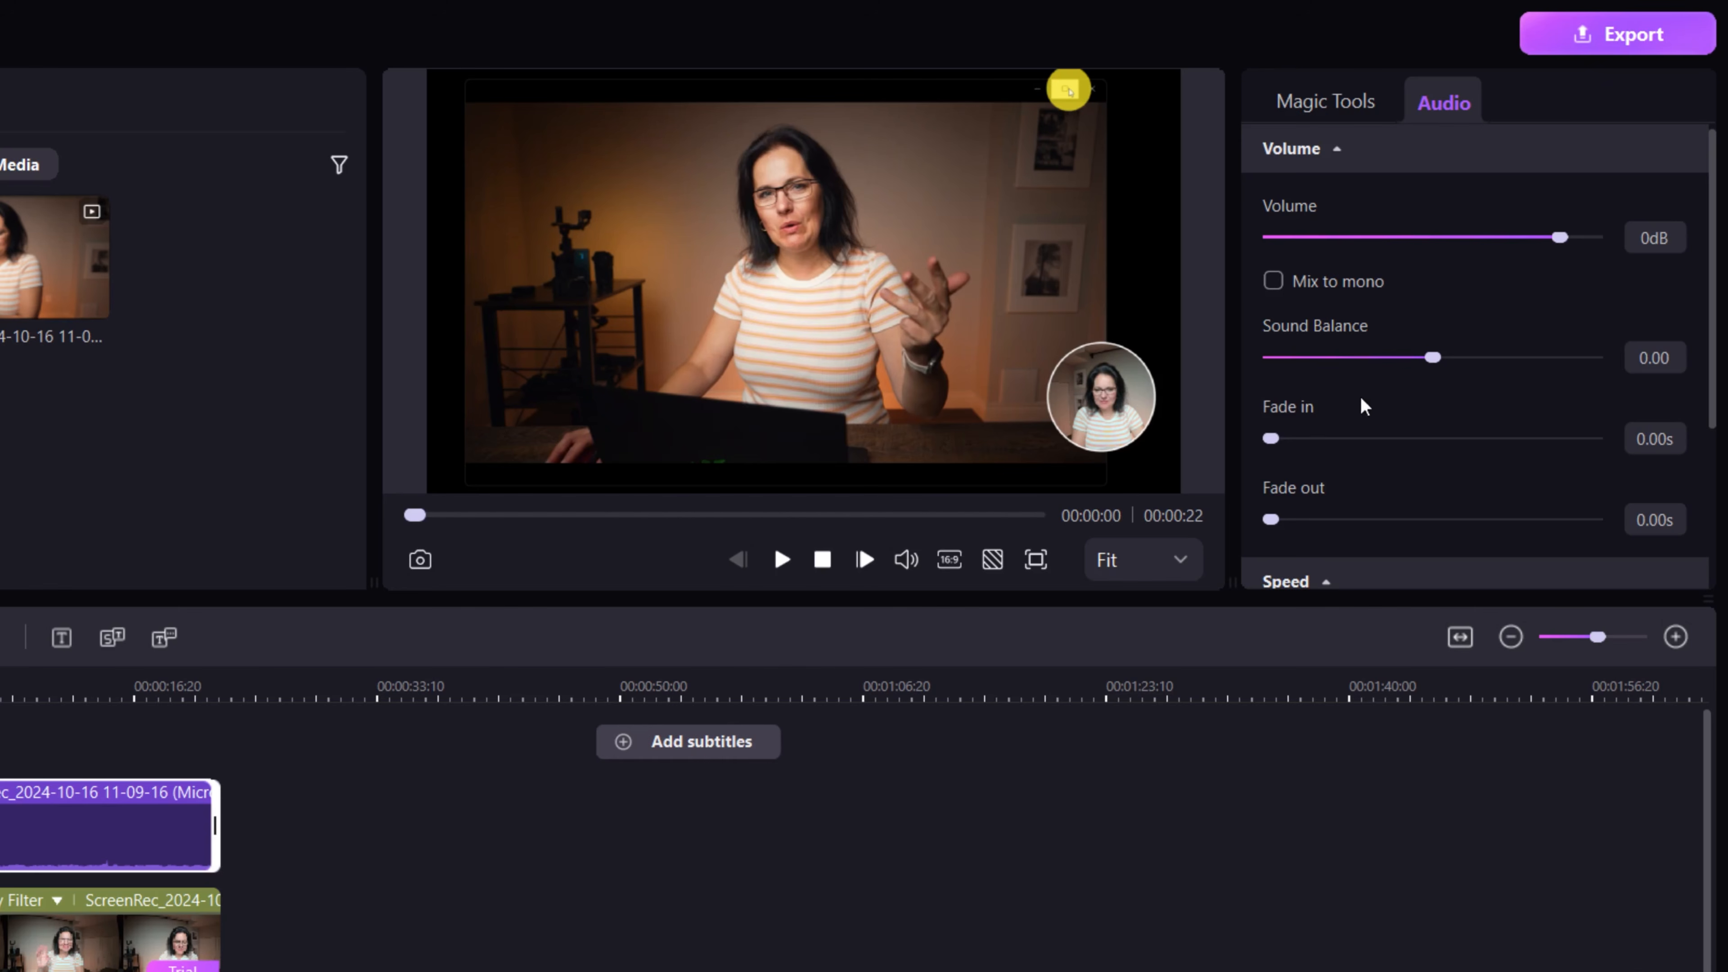
{"action": "scroll", "coordinate": [1470, 517], "scroll_direction": "down", "scroll_amount": 3}
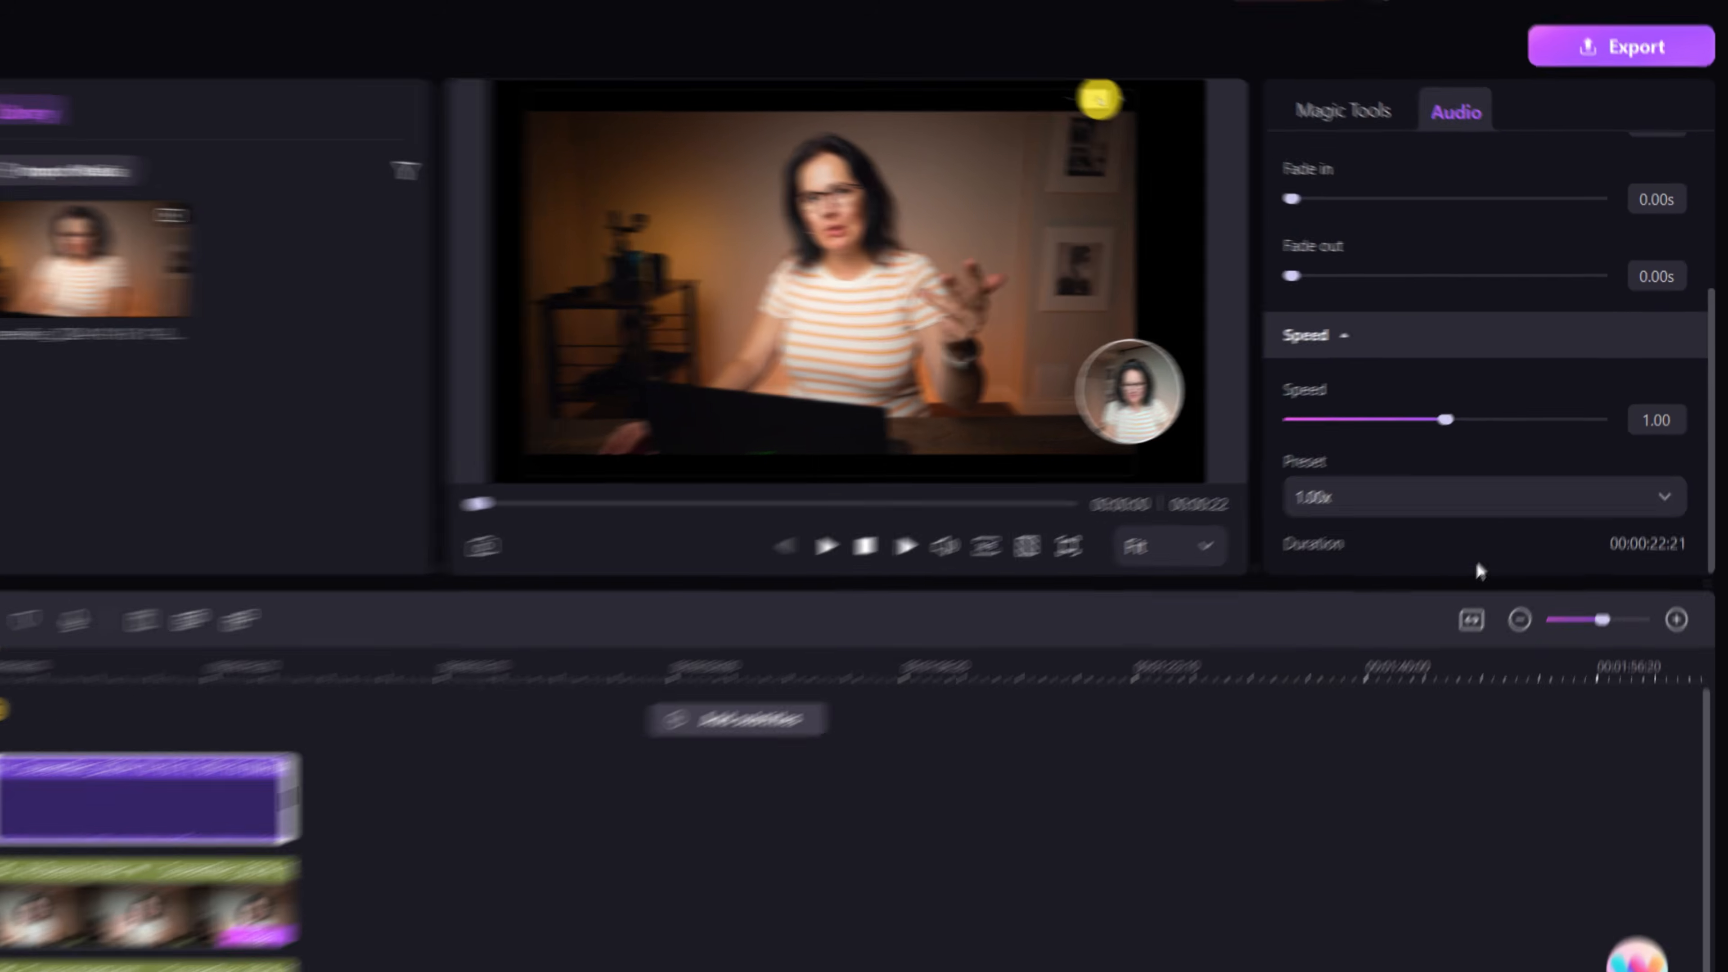
Select the screen clip on the lowest track and review its AI Portrait options.
{"action": "left_click", "coordinate": [360, 904]}
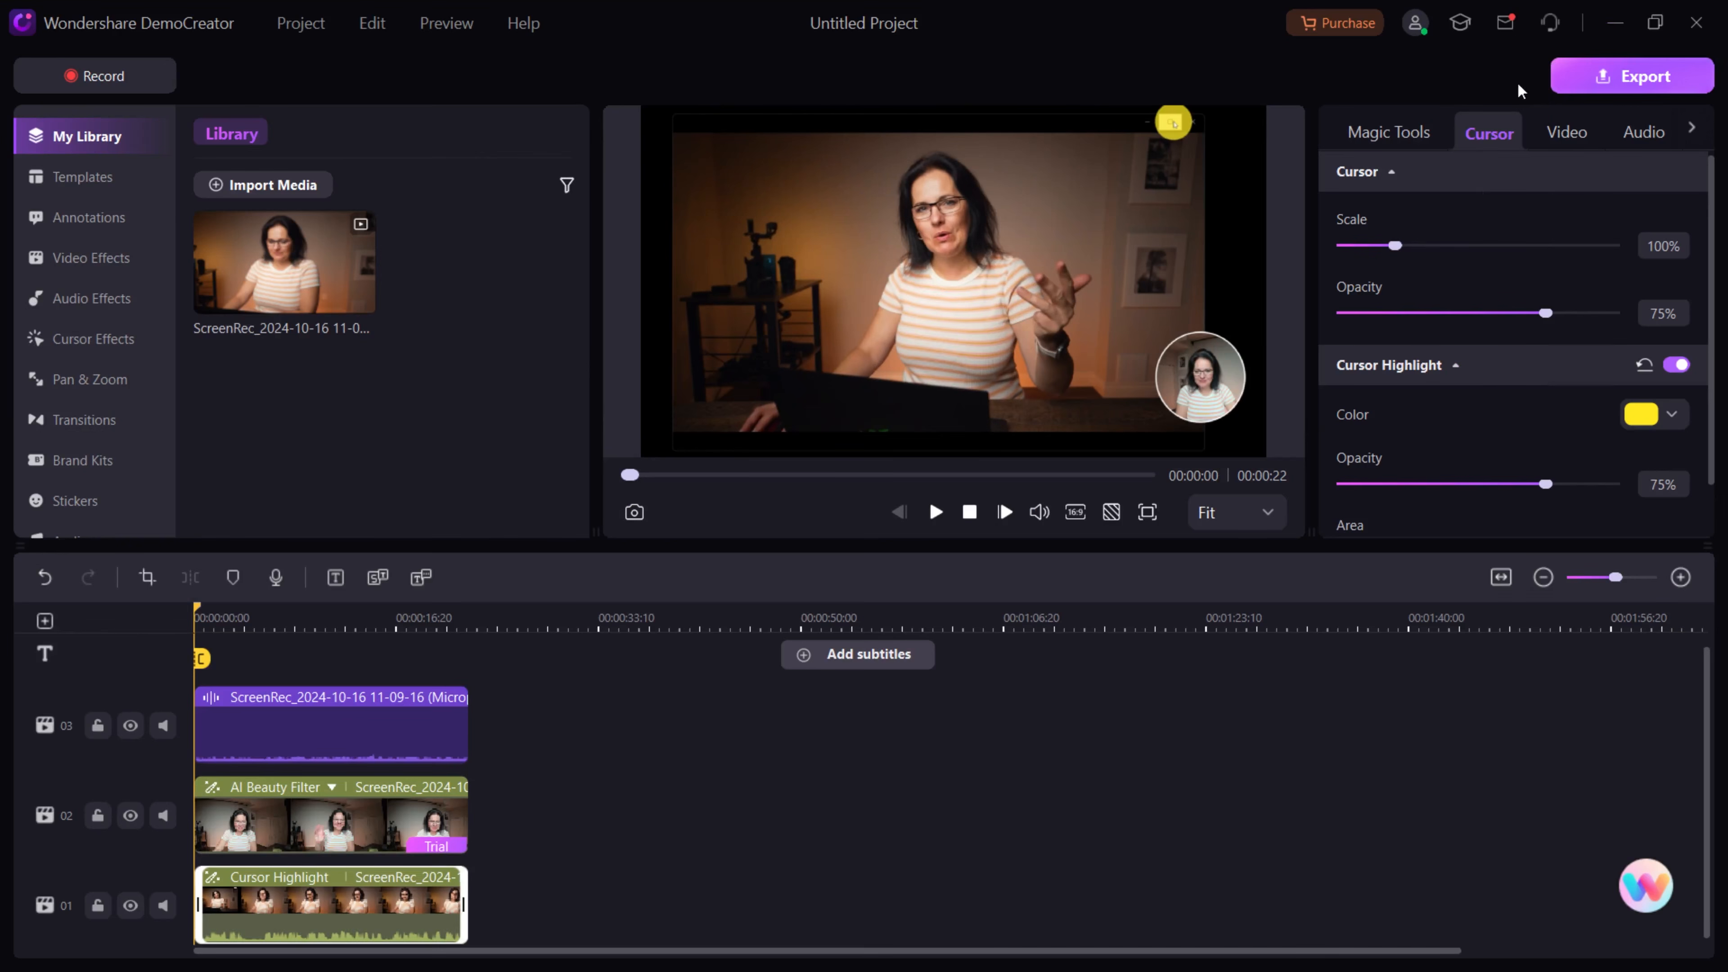
{"action": "left_click", "coordinate": [1390, 132]}
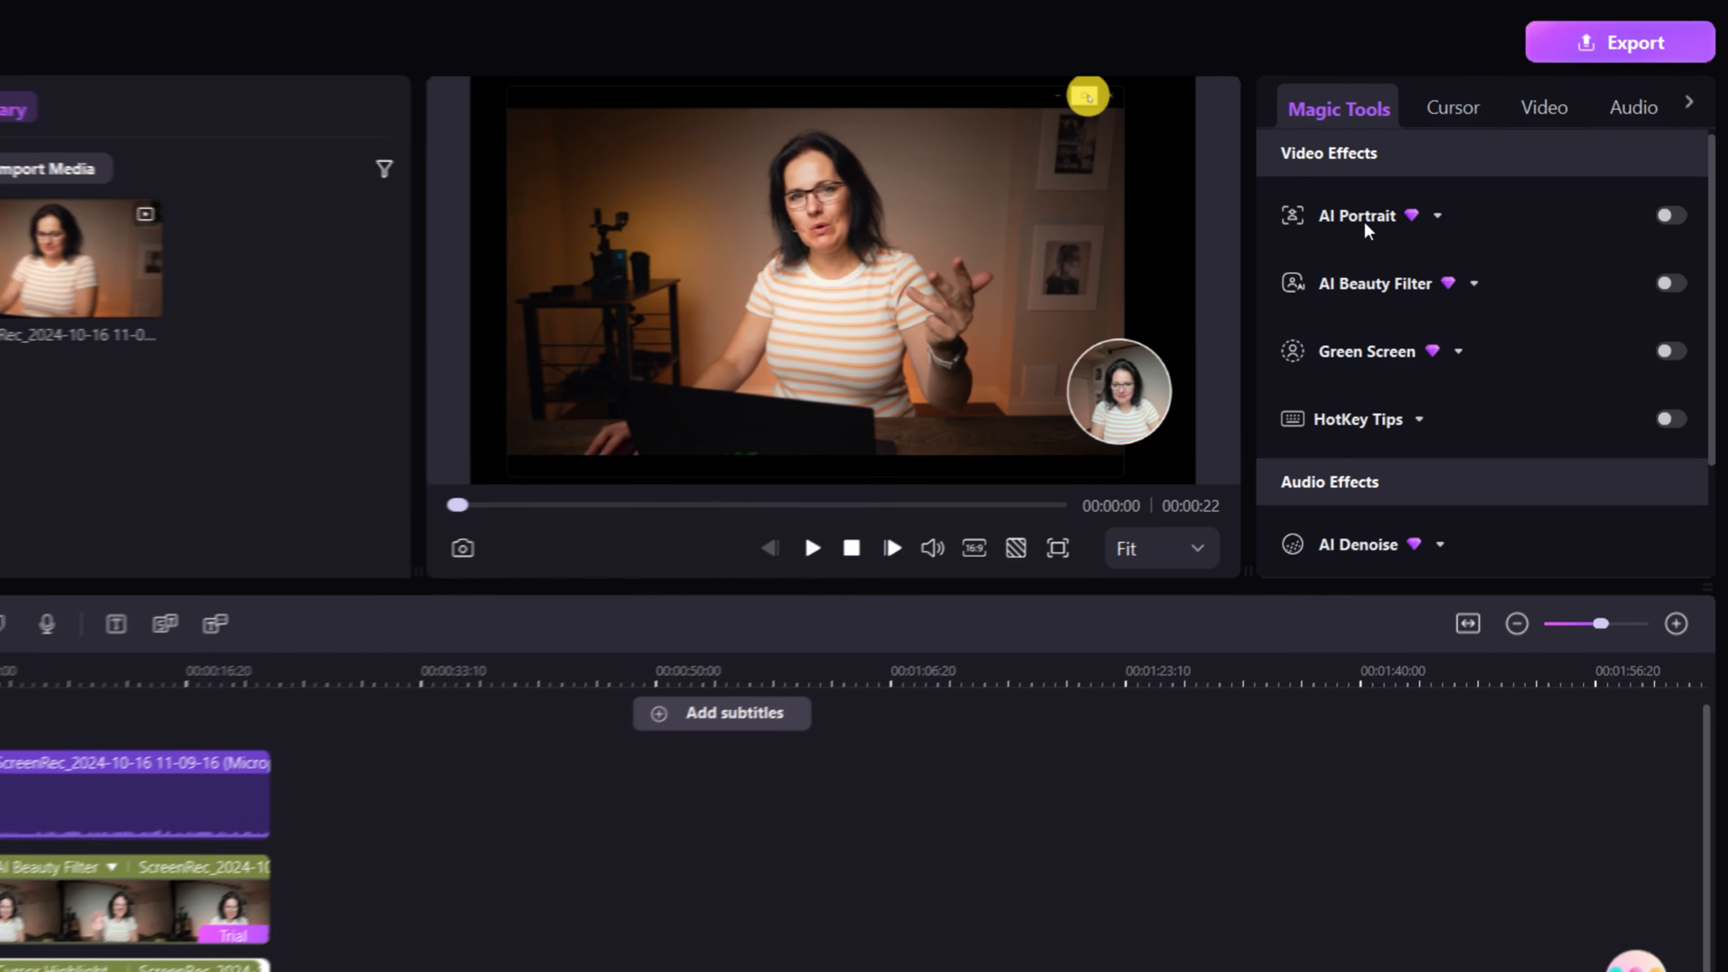
{"action": "left_click", "coordinate": [1429, 213]}
{"action": "left_click_drag", "start_coordinate": [1722, 255], "coordinate": [1725, 304]}
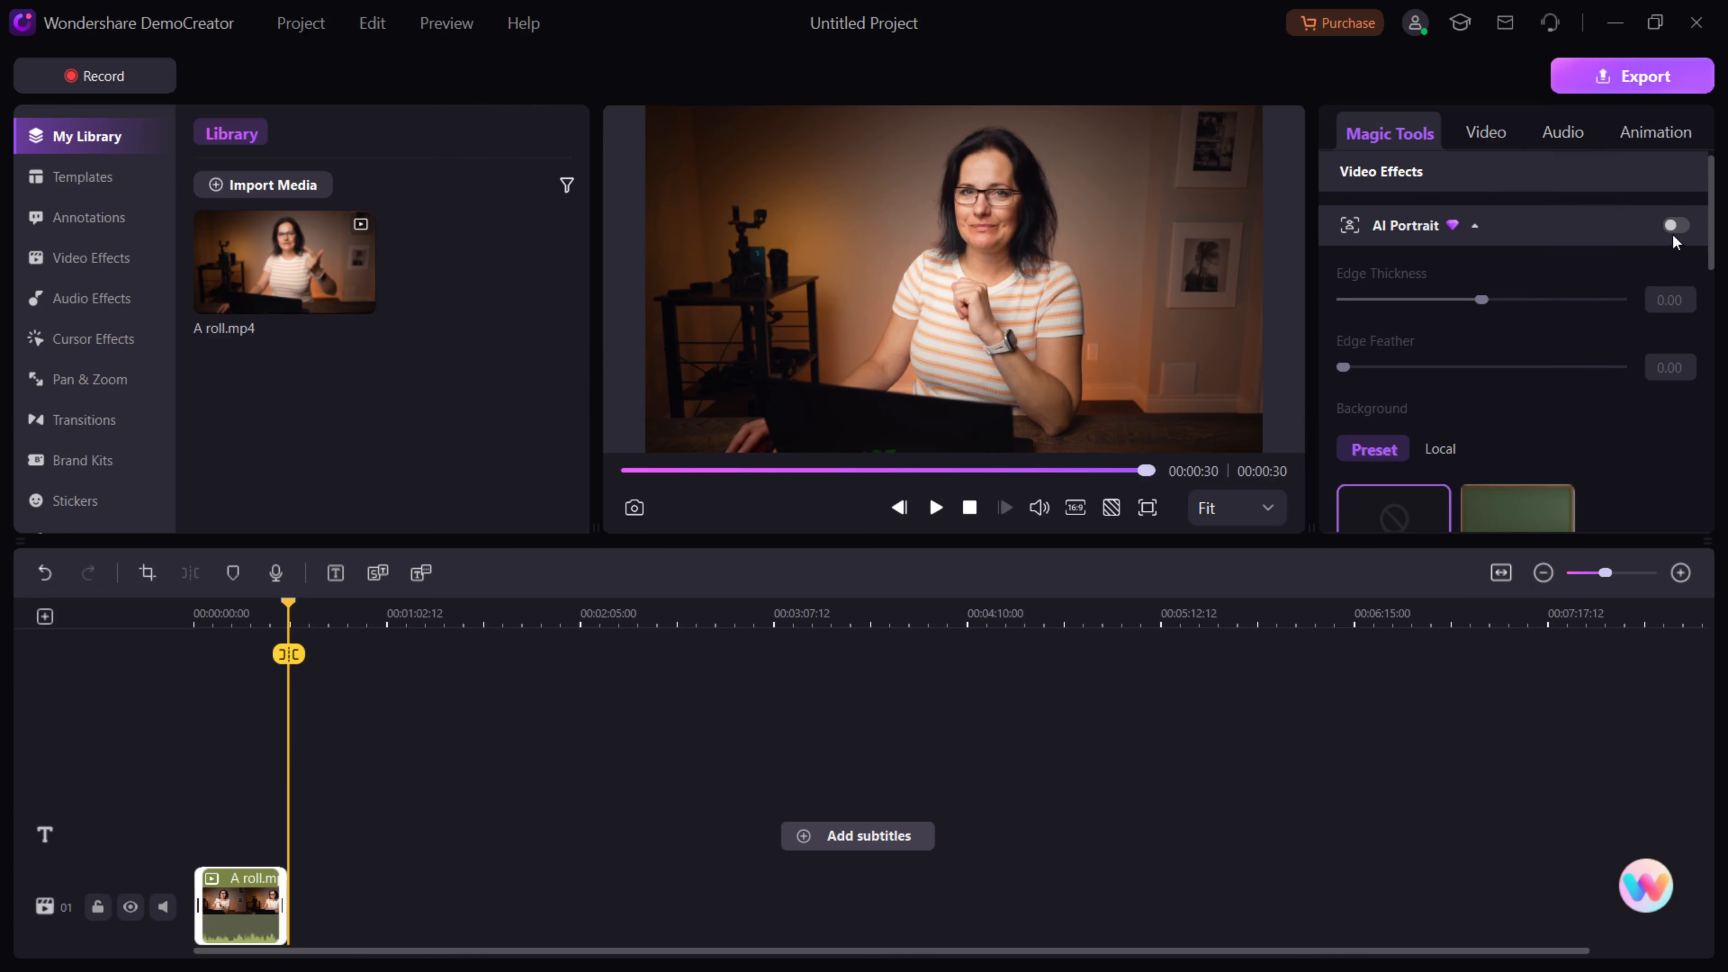
Enable AI Portrait on the A roll.mp4 clip, set the edge thickness to 5.00 and increase the edge feather.
{"action": "left_click", "coordinate": [1674, 226]}
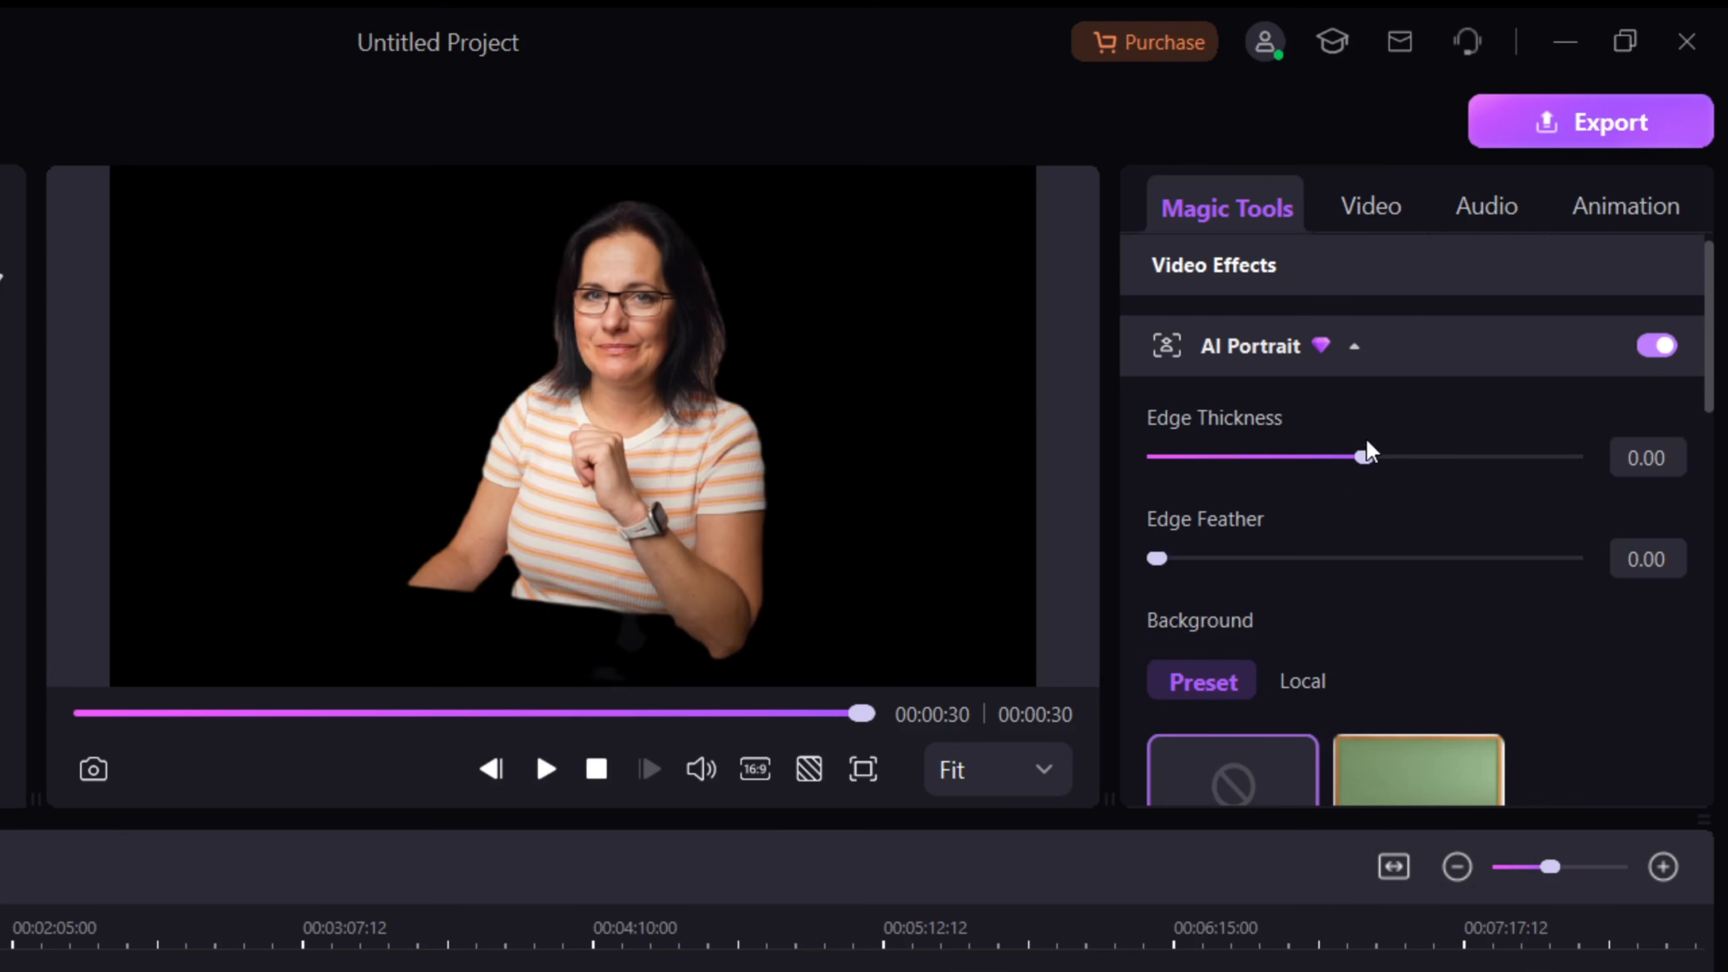
{"action": "left_click_drag", "start_coordinate": [1482, 300], "coordinate": [1475, 301]}
{"action": "left_click_drag", "start_coordinate": [1357, 455], "coordinate": [1373, 456]}
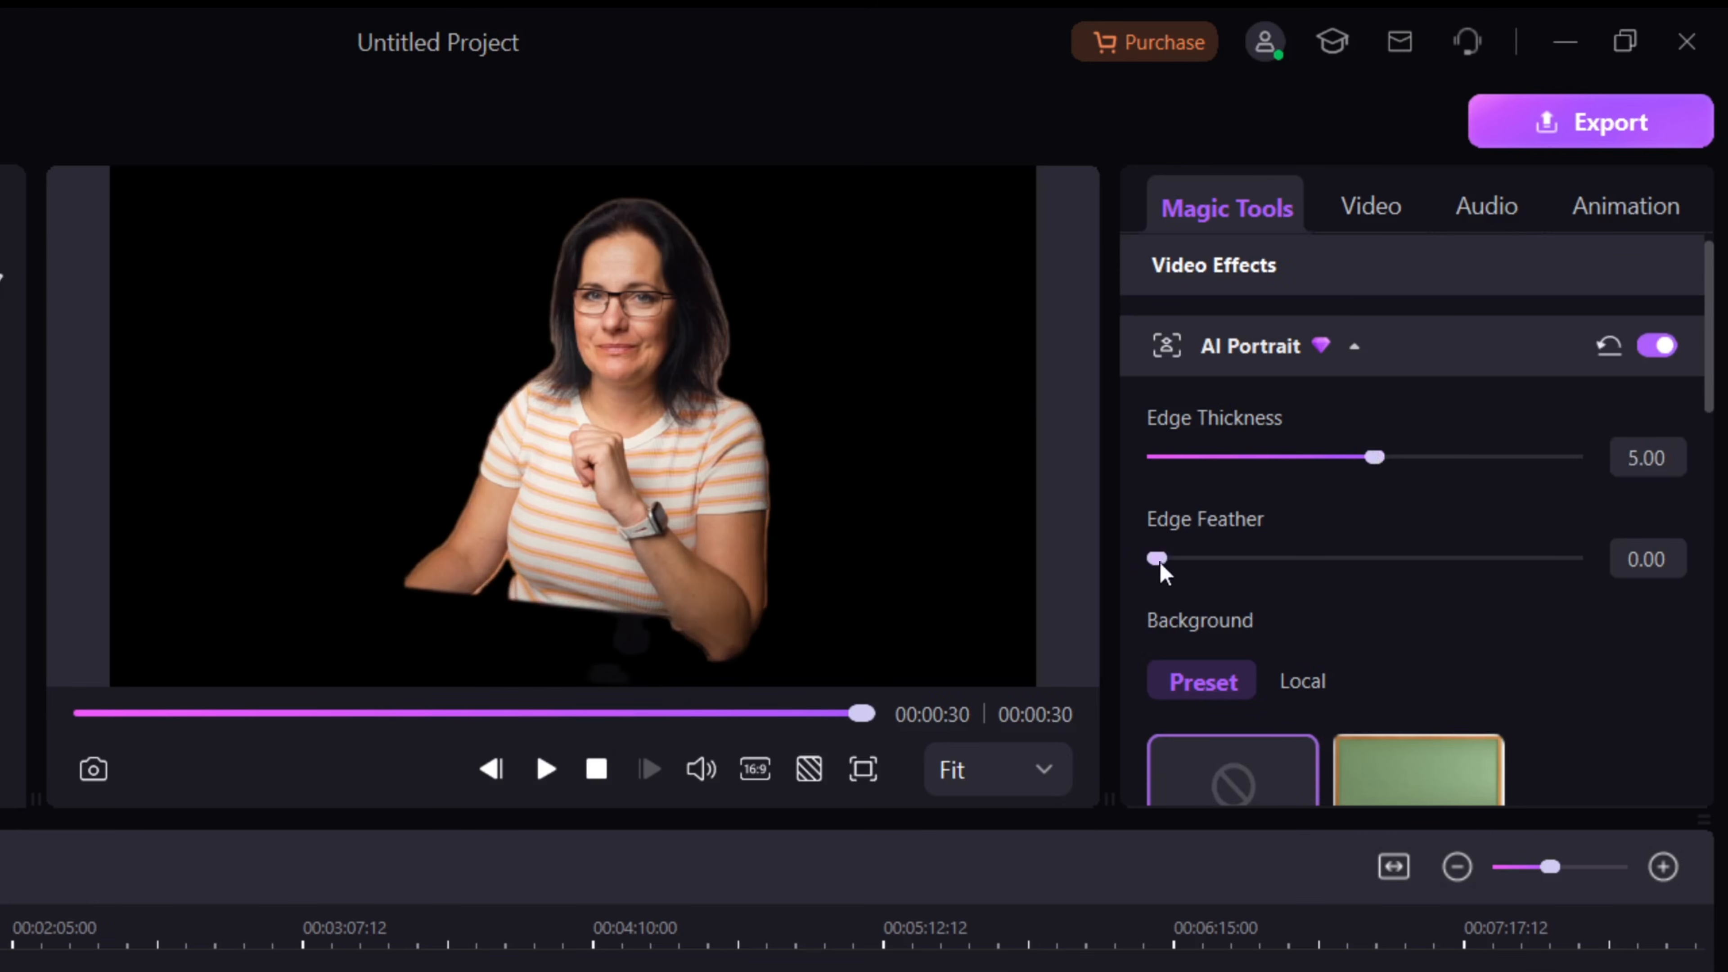
{"action": "left_click_drag", "start_coordinate": [1159, 558], "coordinate": [1245, 568]}
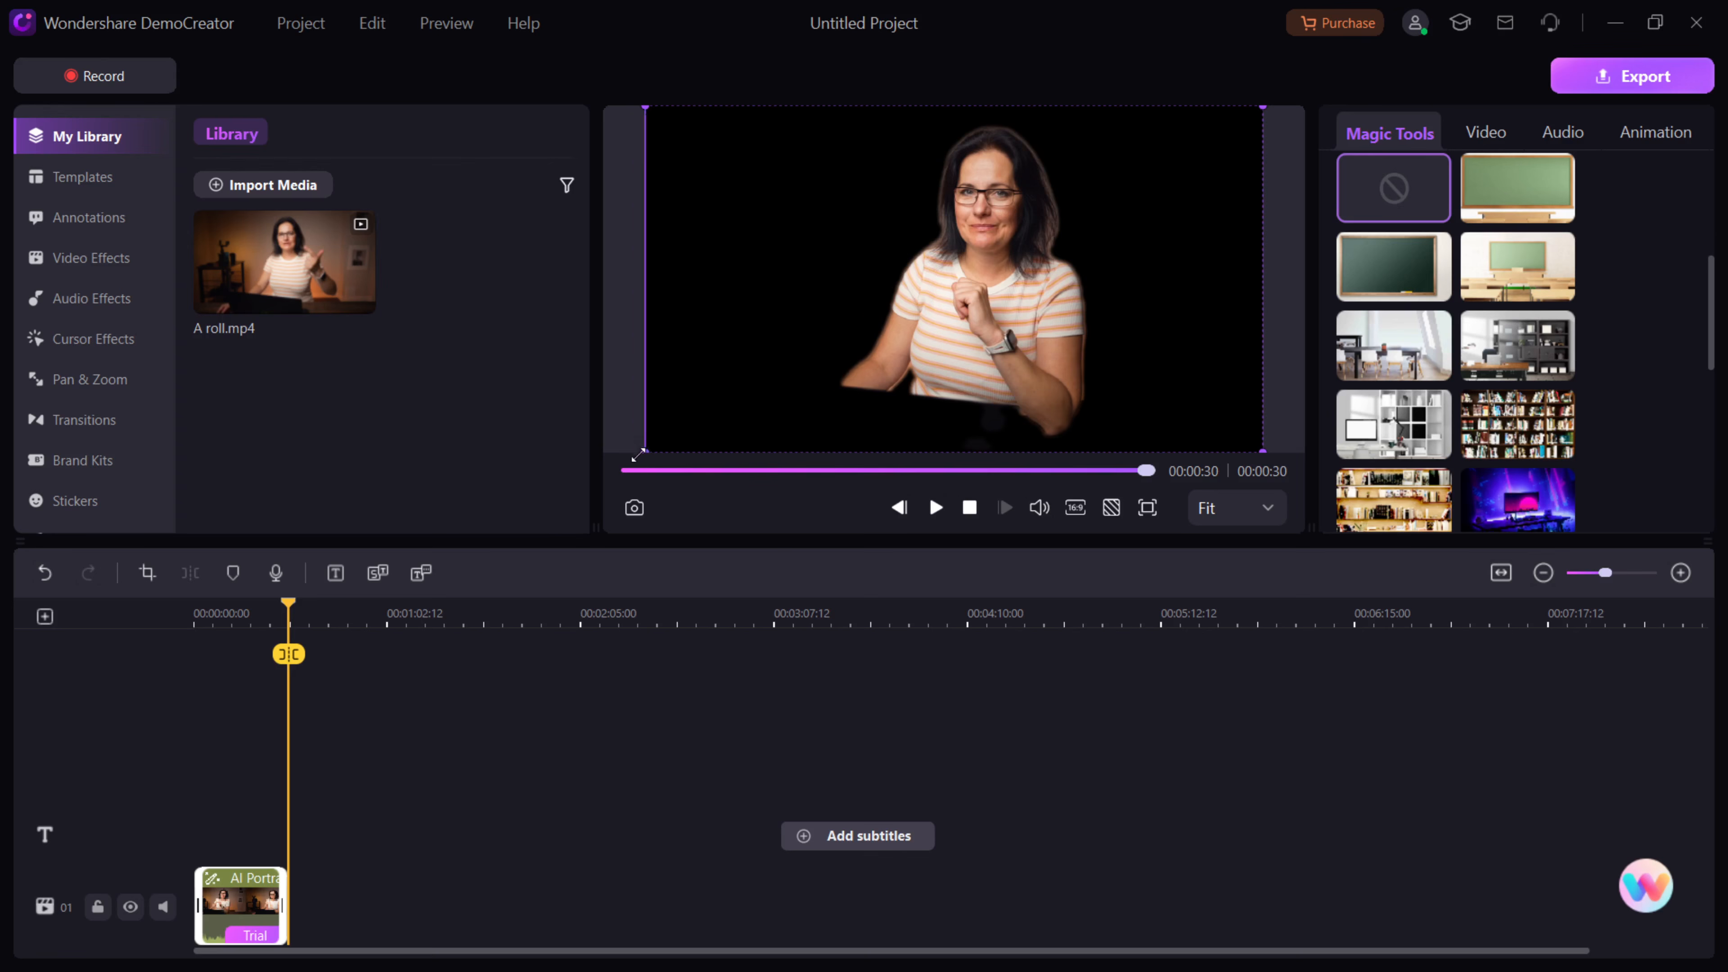
Enlarge the A roll.mp4 clip in the preview and choose a preset office background with dark shelving.
{"action": "left_click_drag", "start_coordinate": [639, 455], "coordinate": [568, 541]}
{"action": "left_click", "coordinate": [1497, 359]}
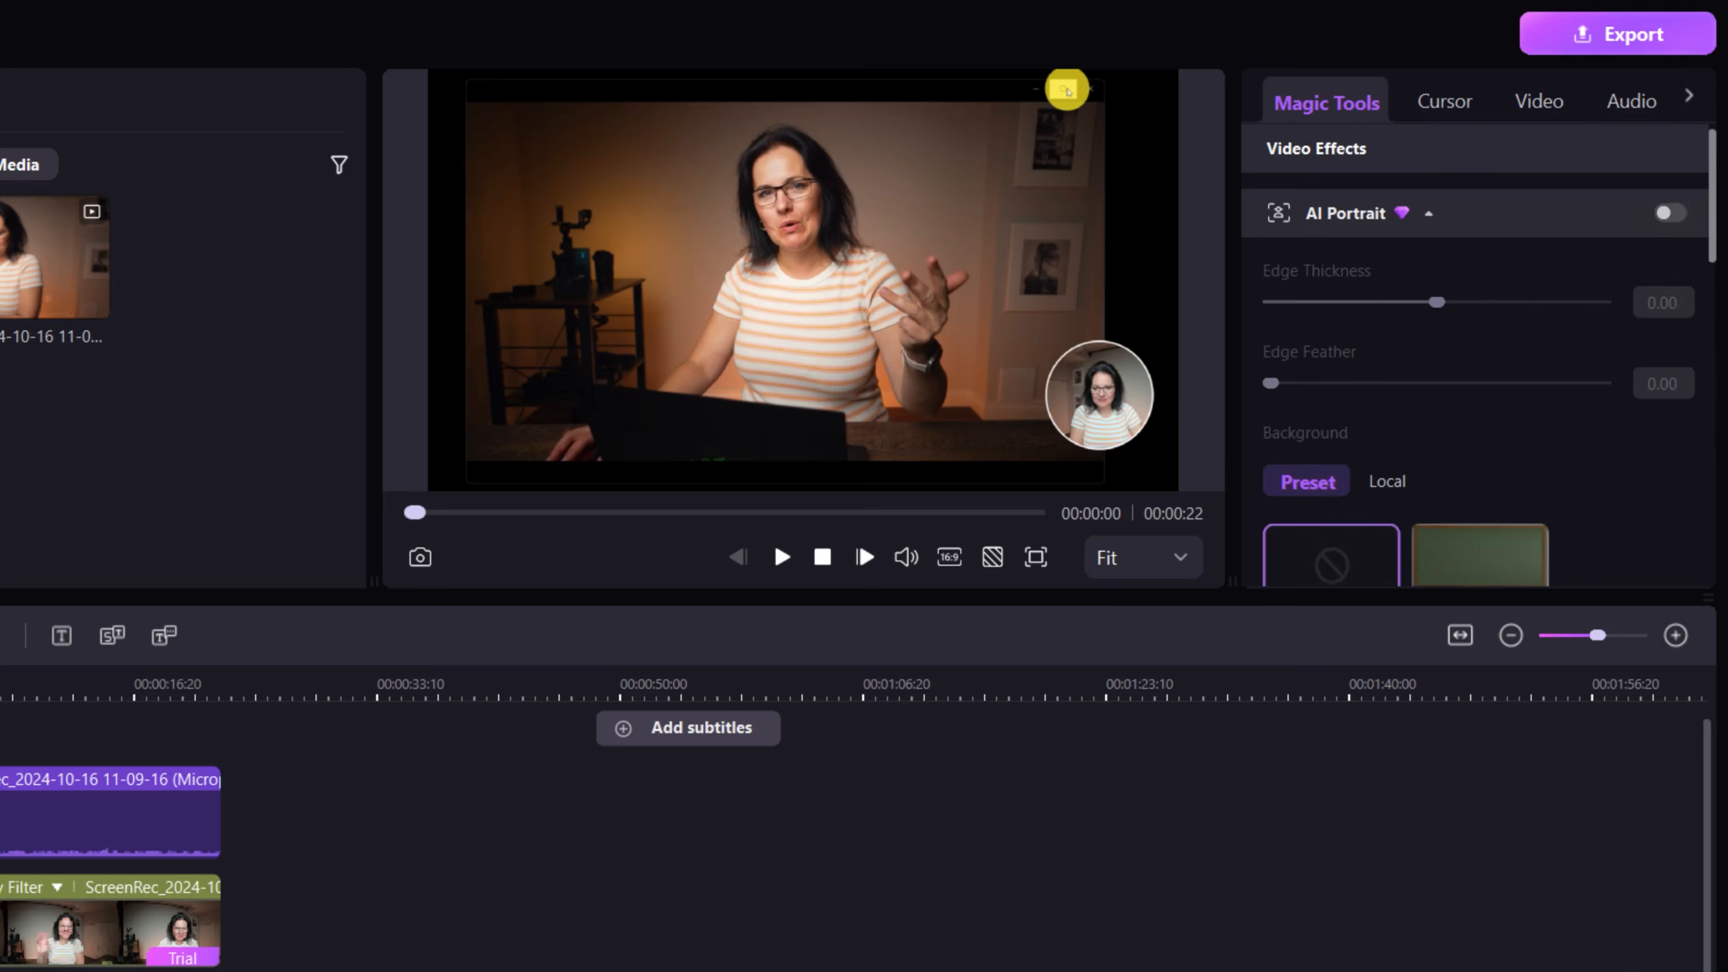
Check the screen clip's remaining video effects and review the size, filter, position and style options of HotKey Tips.
{"action": "left_click", "coordinate": [1429, 213]}
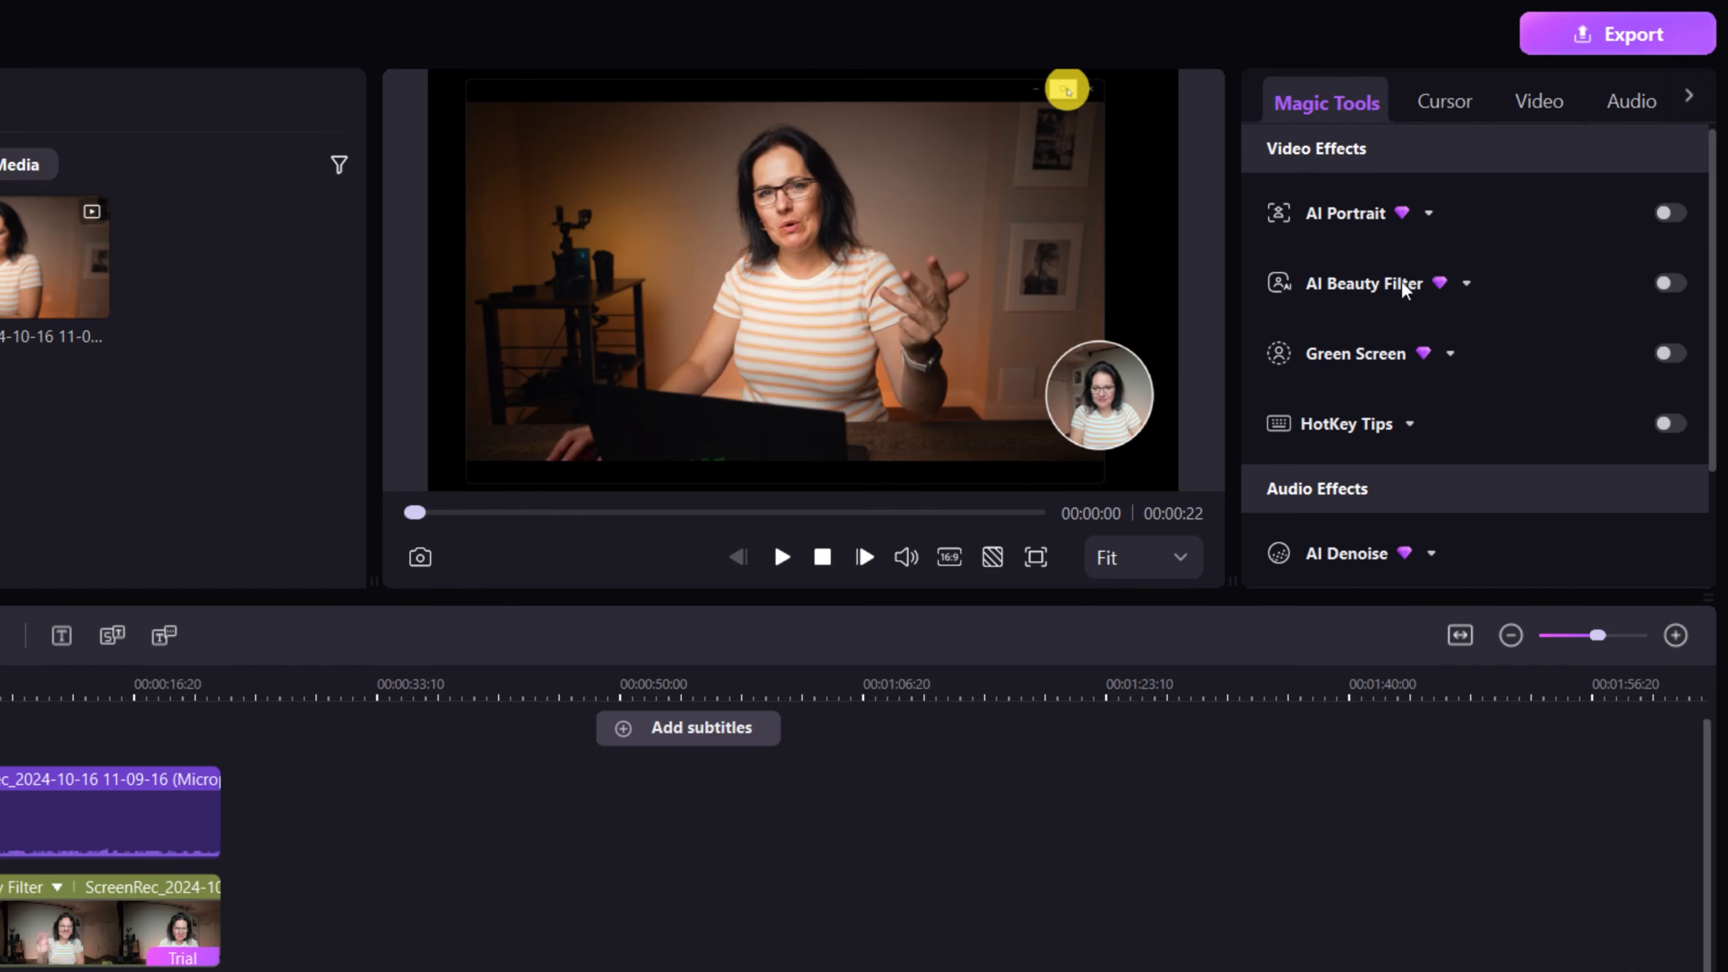
{"action": "scroll", "coordinate": [1470, 280], "scroll_direction": "down", "scroll_amount": 2}
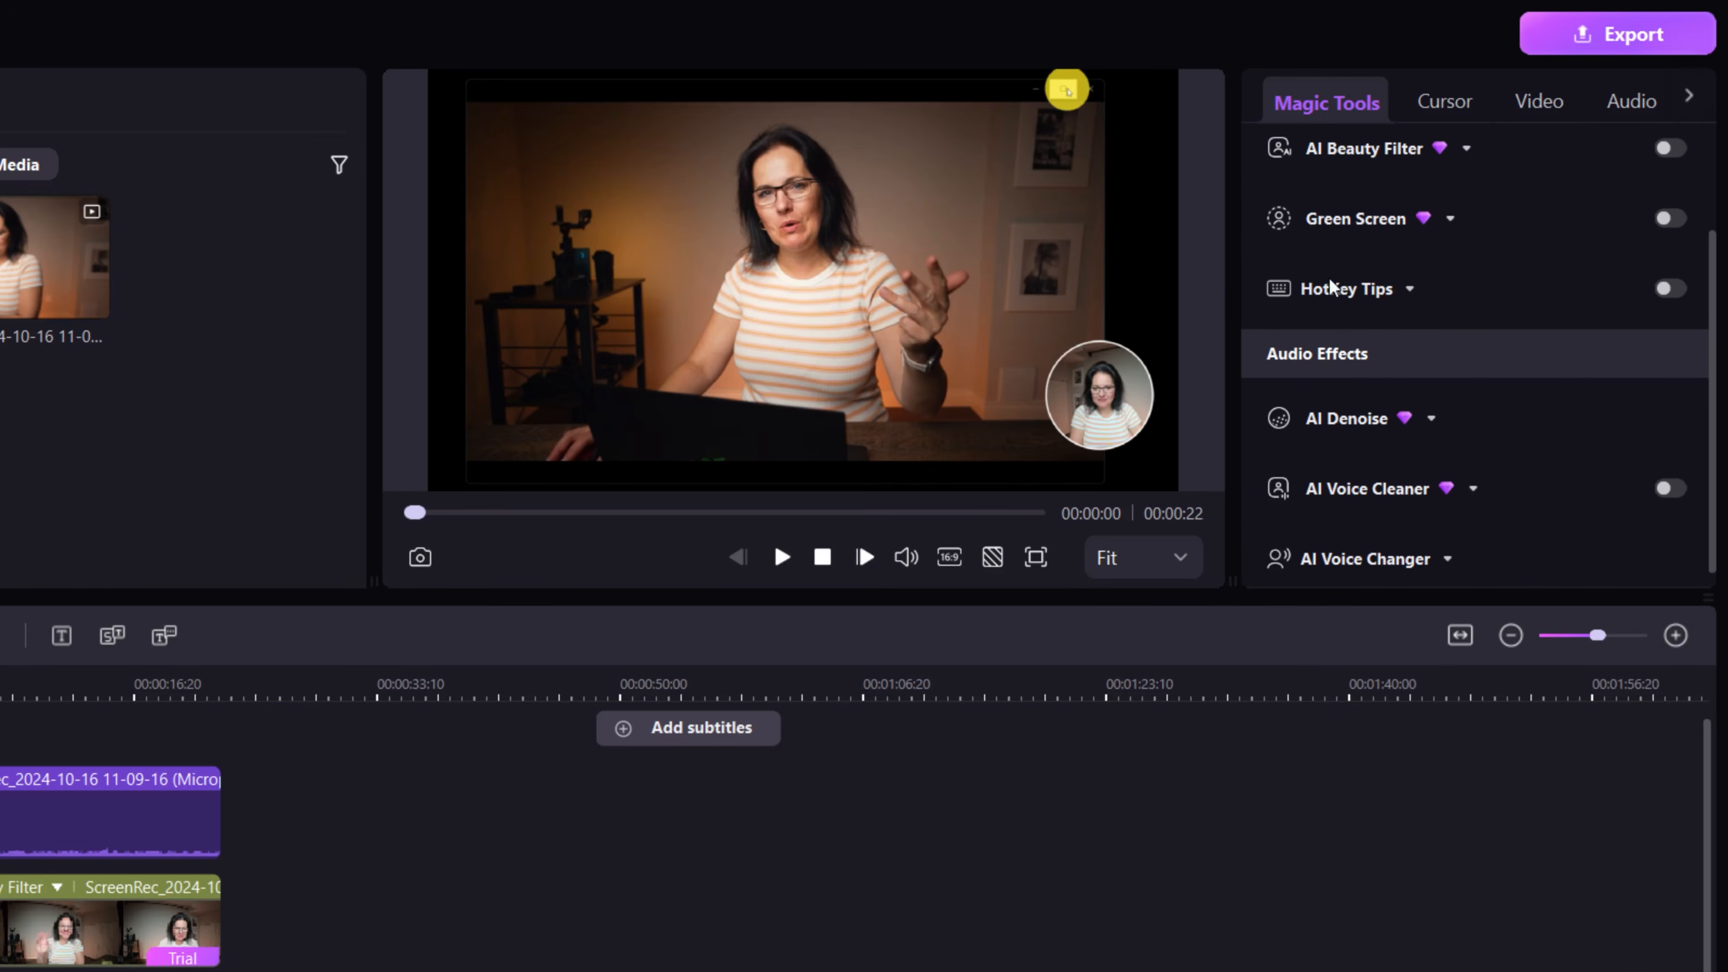
{"action": "left_click", "coordinate": [1409, 291]}
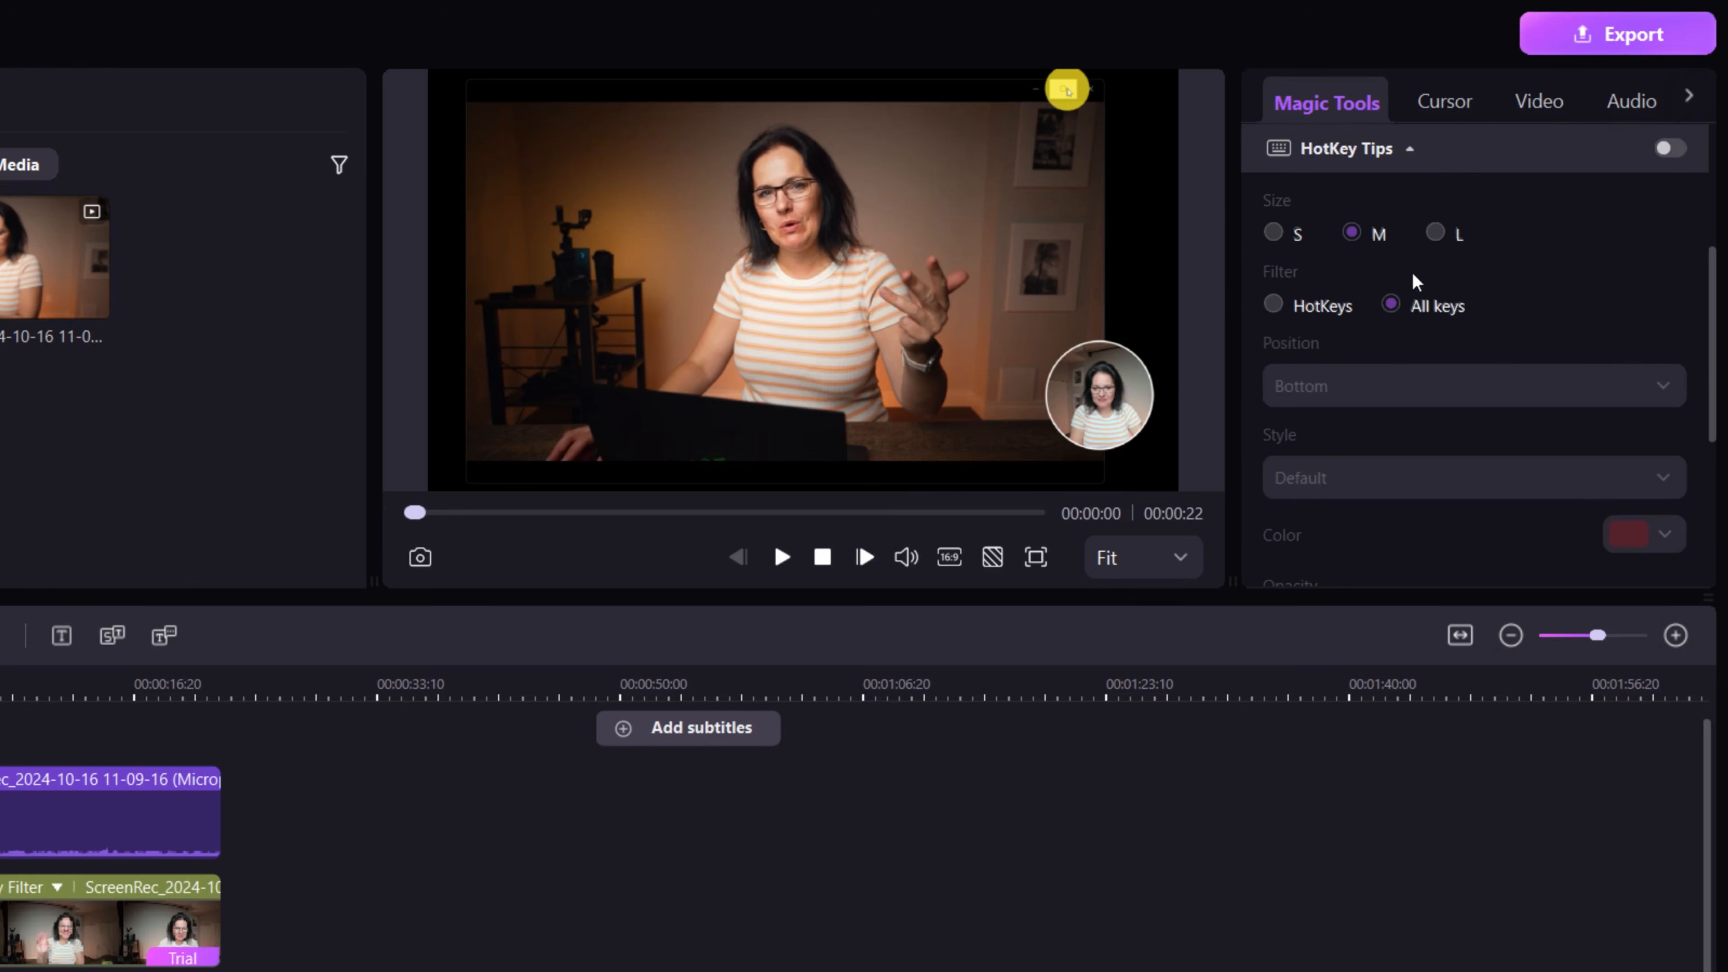
{"action": "left_click", "coordinate": [1411, 149]}
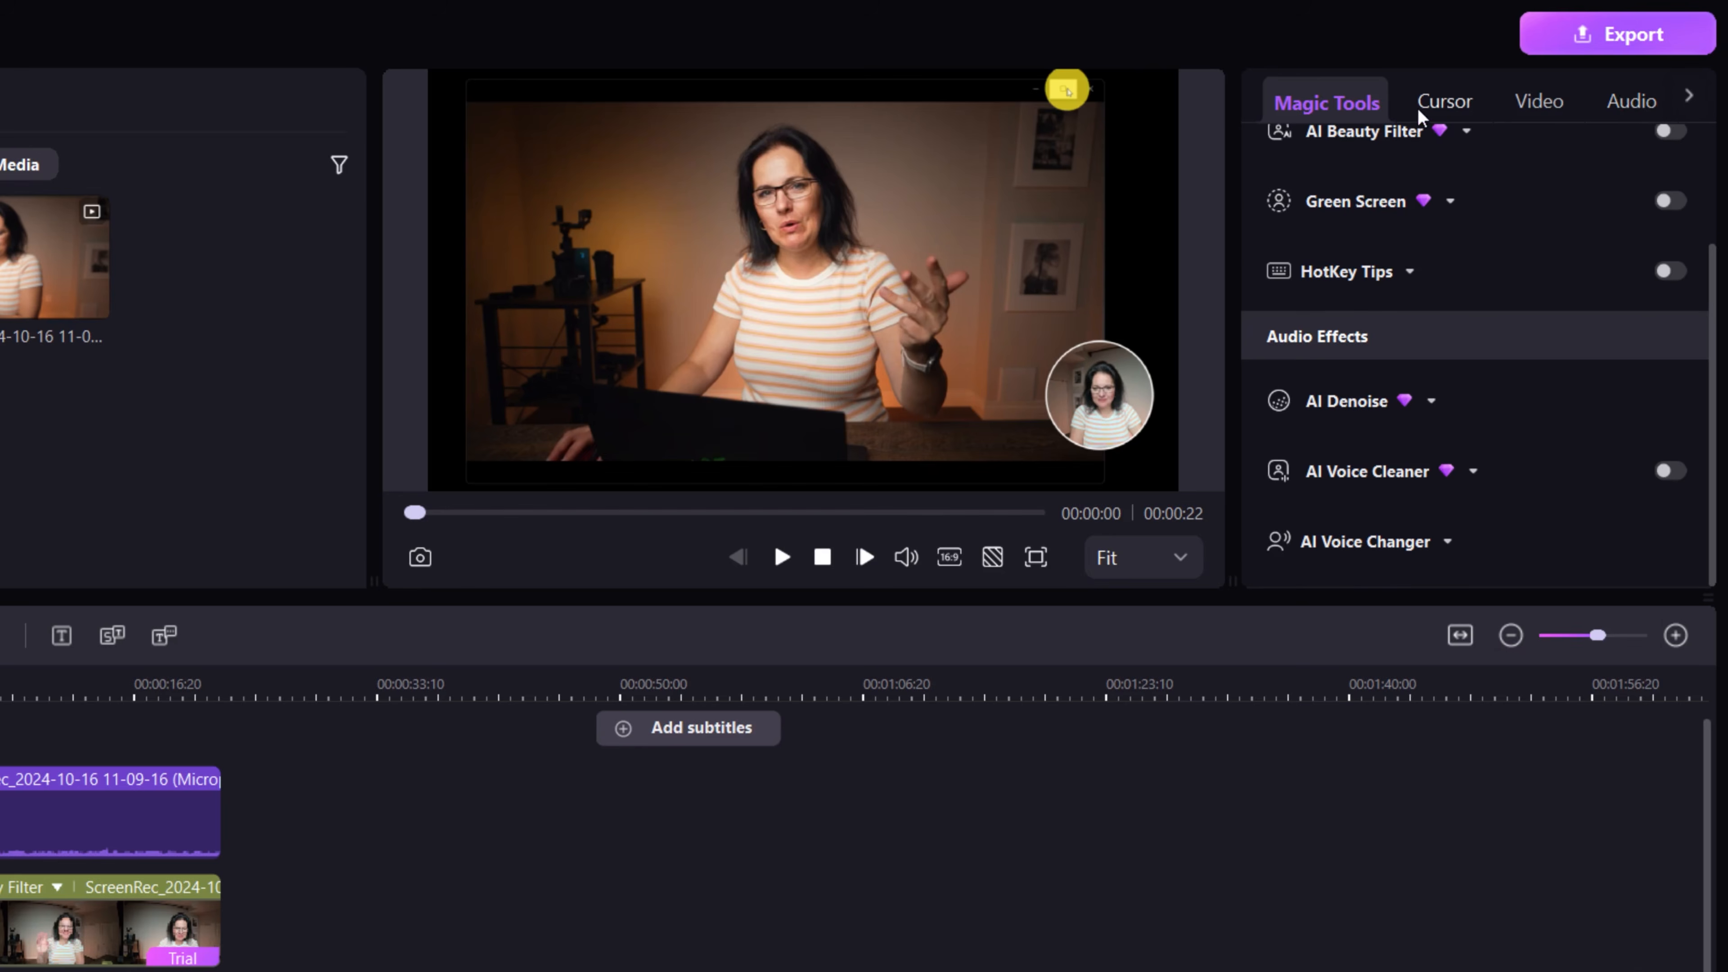
Change the cursor highlight colour of the screen clip to a medium crimson red.
{"action": "left_click", "coordinate": [1430, 105]}
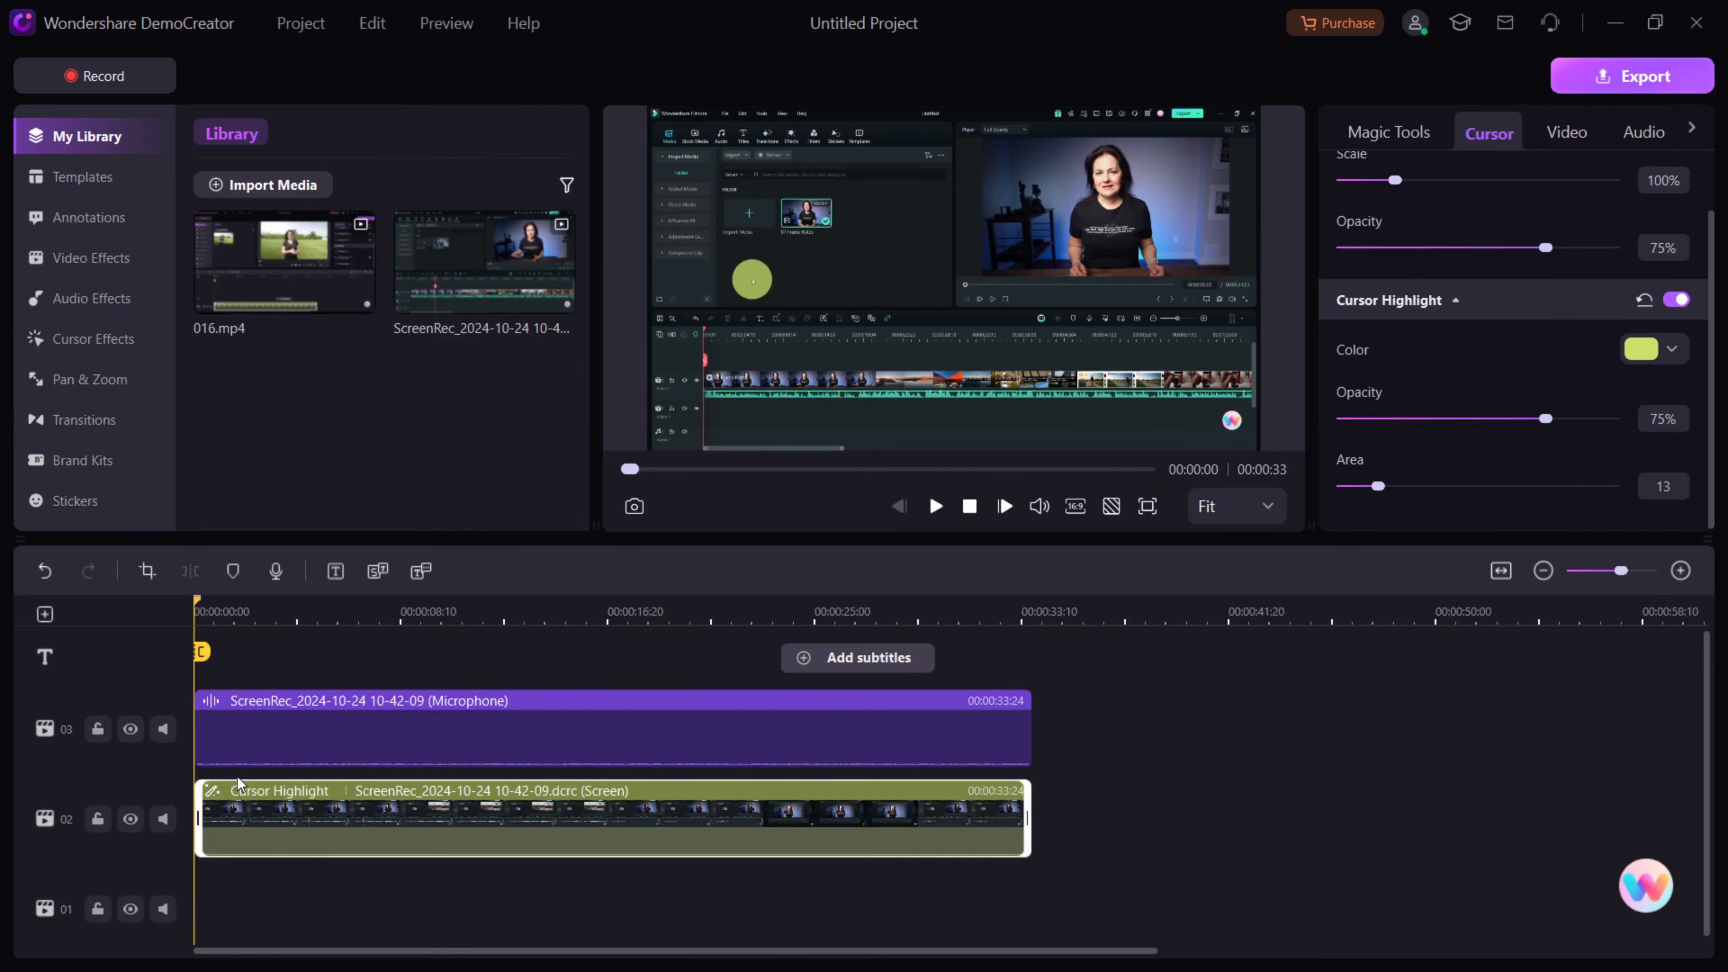
{"action": "left_click", "coordinate": [1641, 344]}
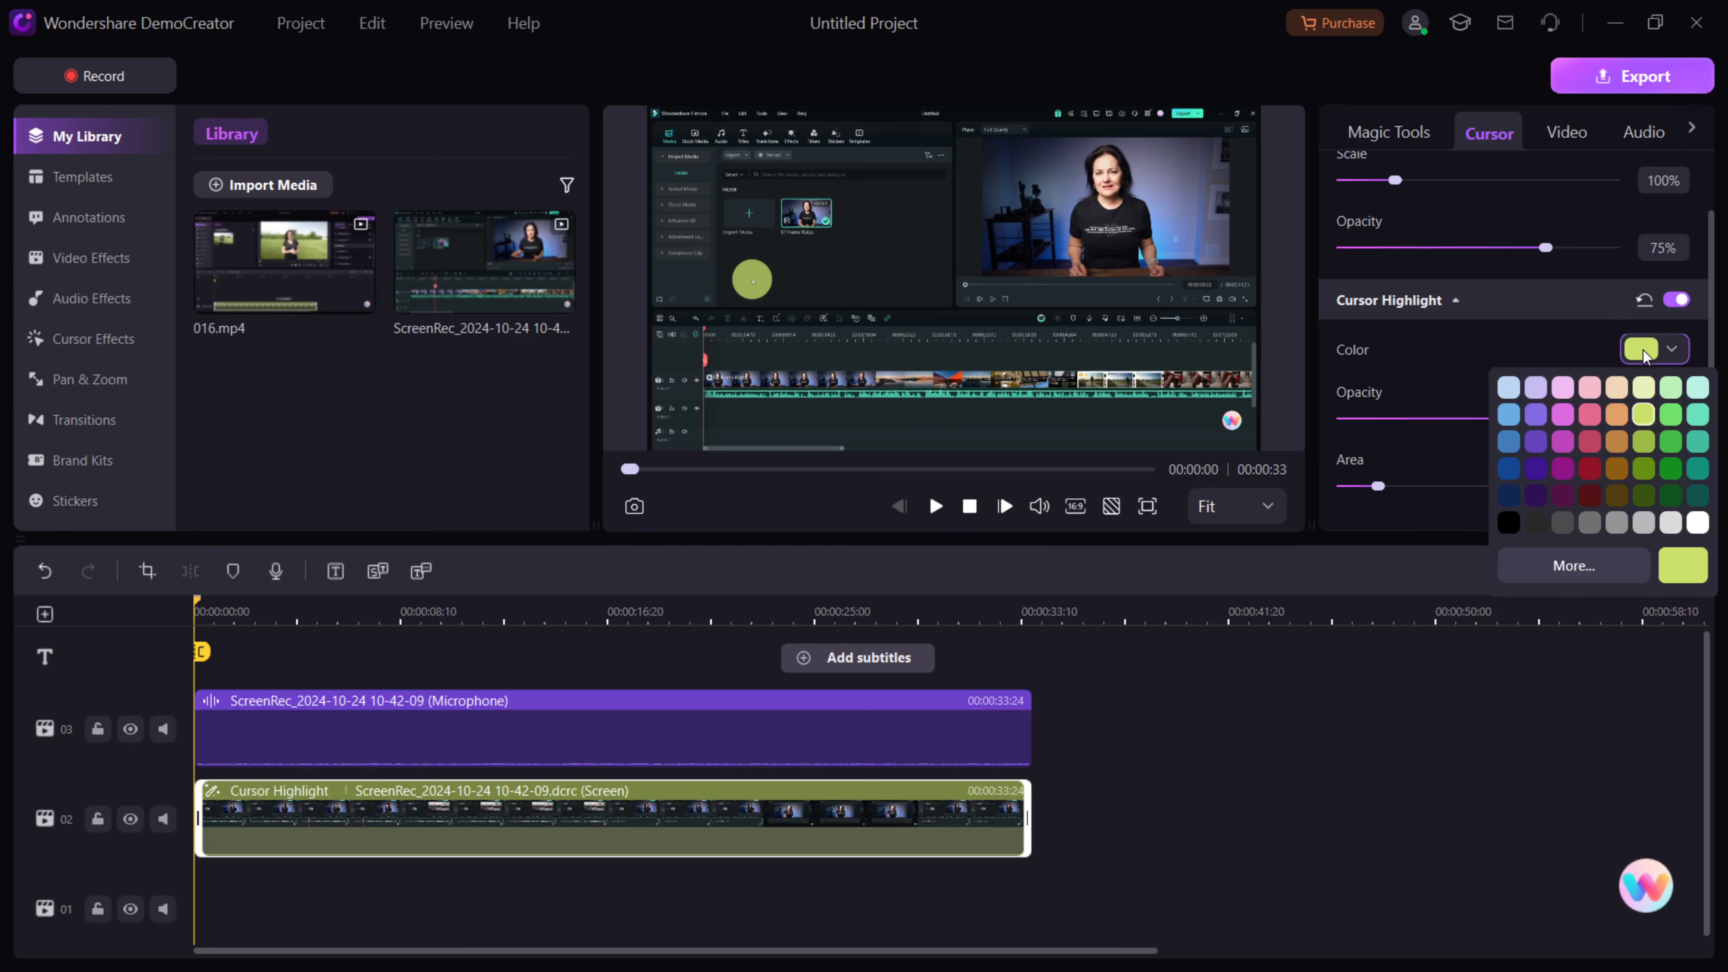
{"action": "left_click", "coordinate": [1589, 388]}
{"action": "left_click", "coordinate": [1636, 351]}
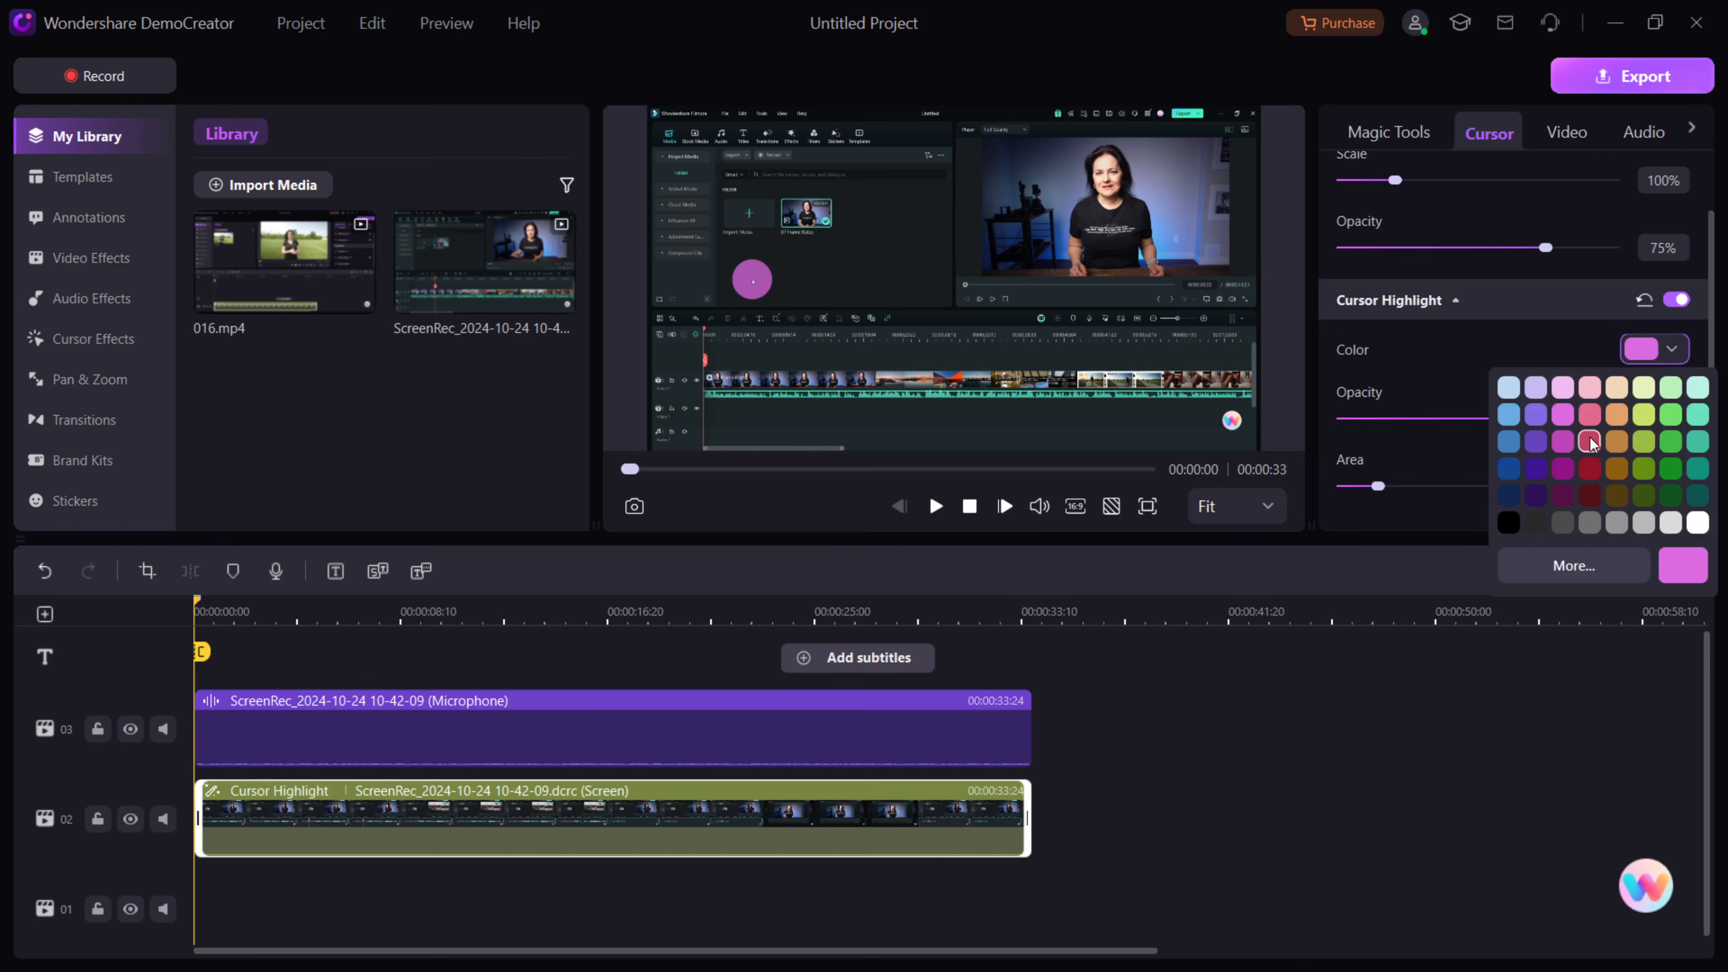
{"action": "left_click", "coordinate": [1590, 443]}
Preview the cursor highlight at about 4 seconds, set its opacity to 100%, slightly enlarge its area, and play the clip.
{"action": "left_click_drag", "start_coordinate": [194, 610], "coordinate": [296, 627]}
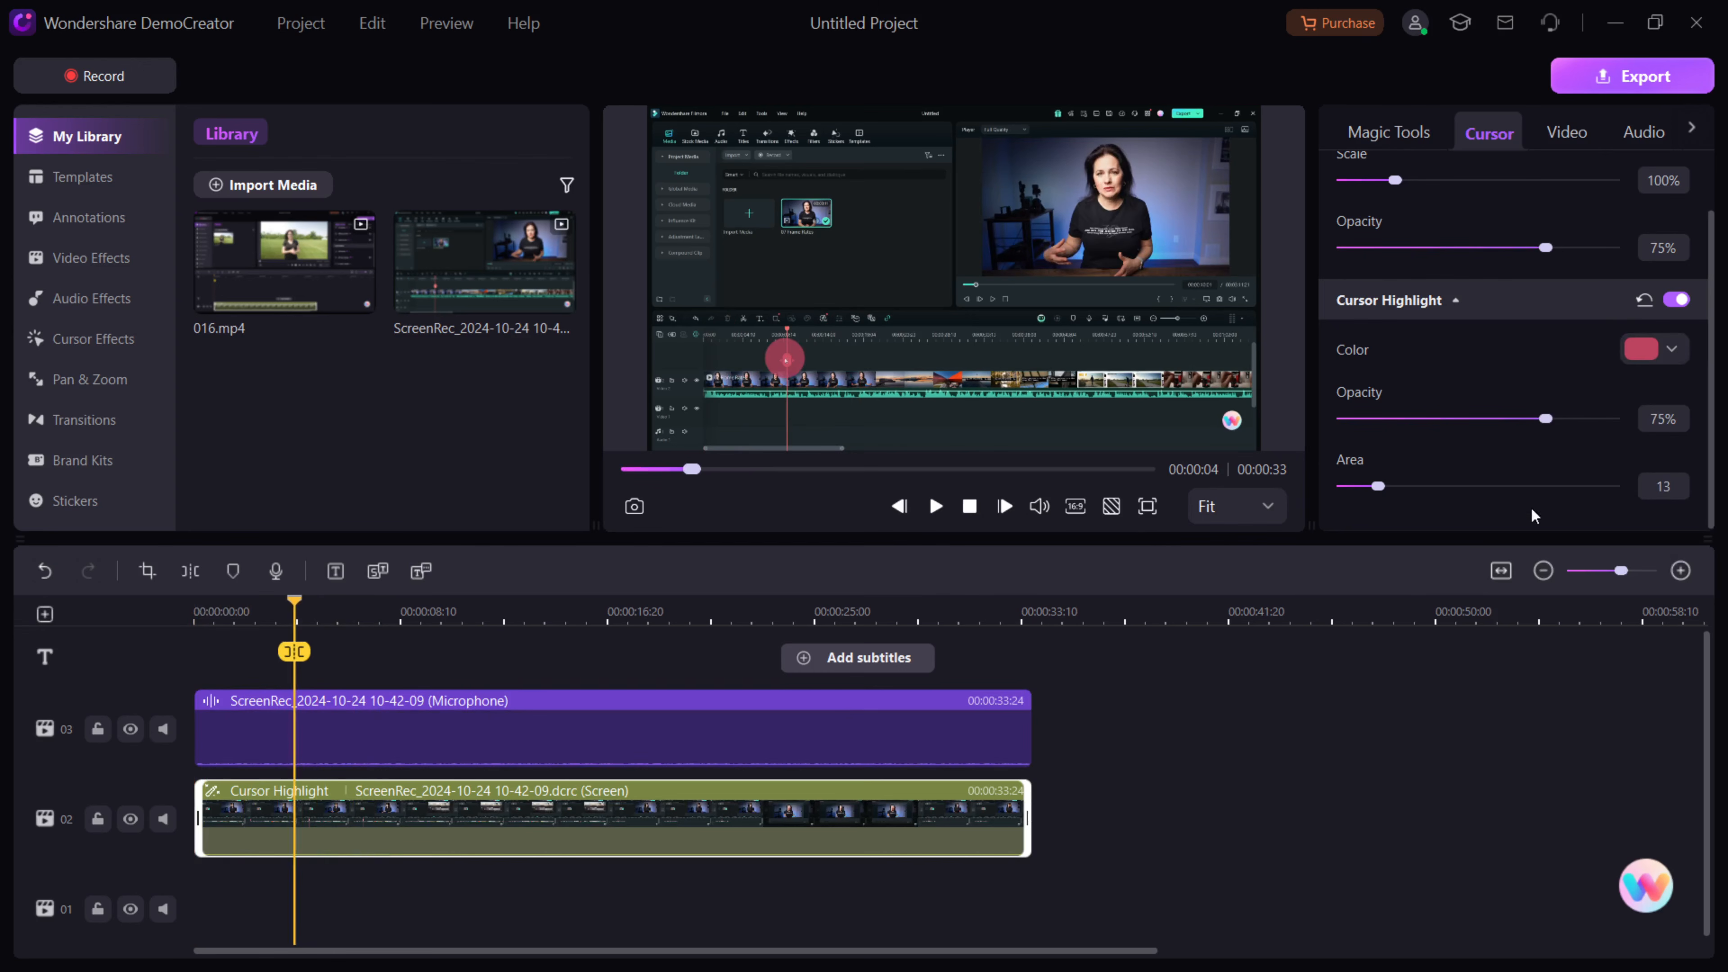
{"action": "left_click_drag", "start_coordinate": [1548, 422], "coordinate": [1659, 449]}
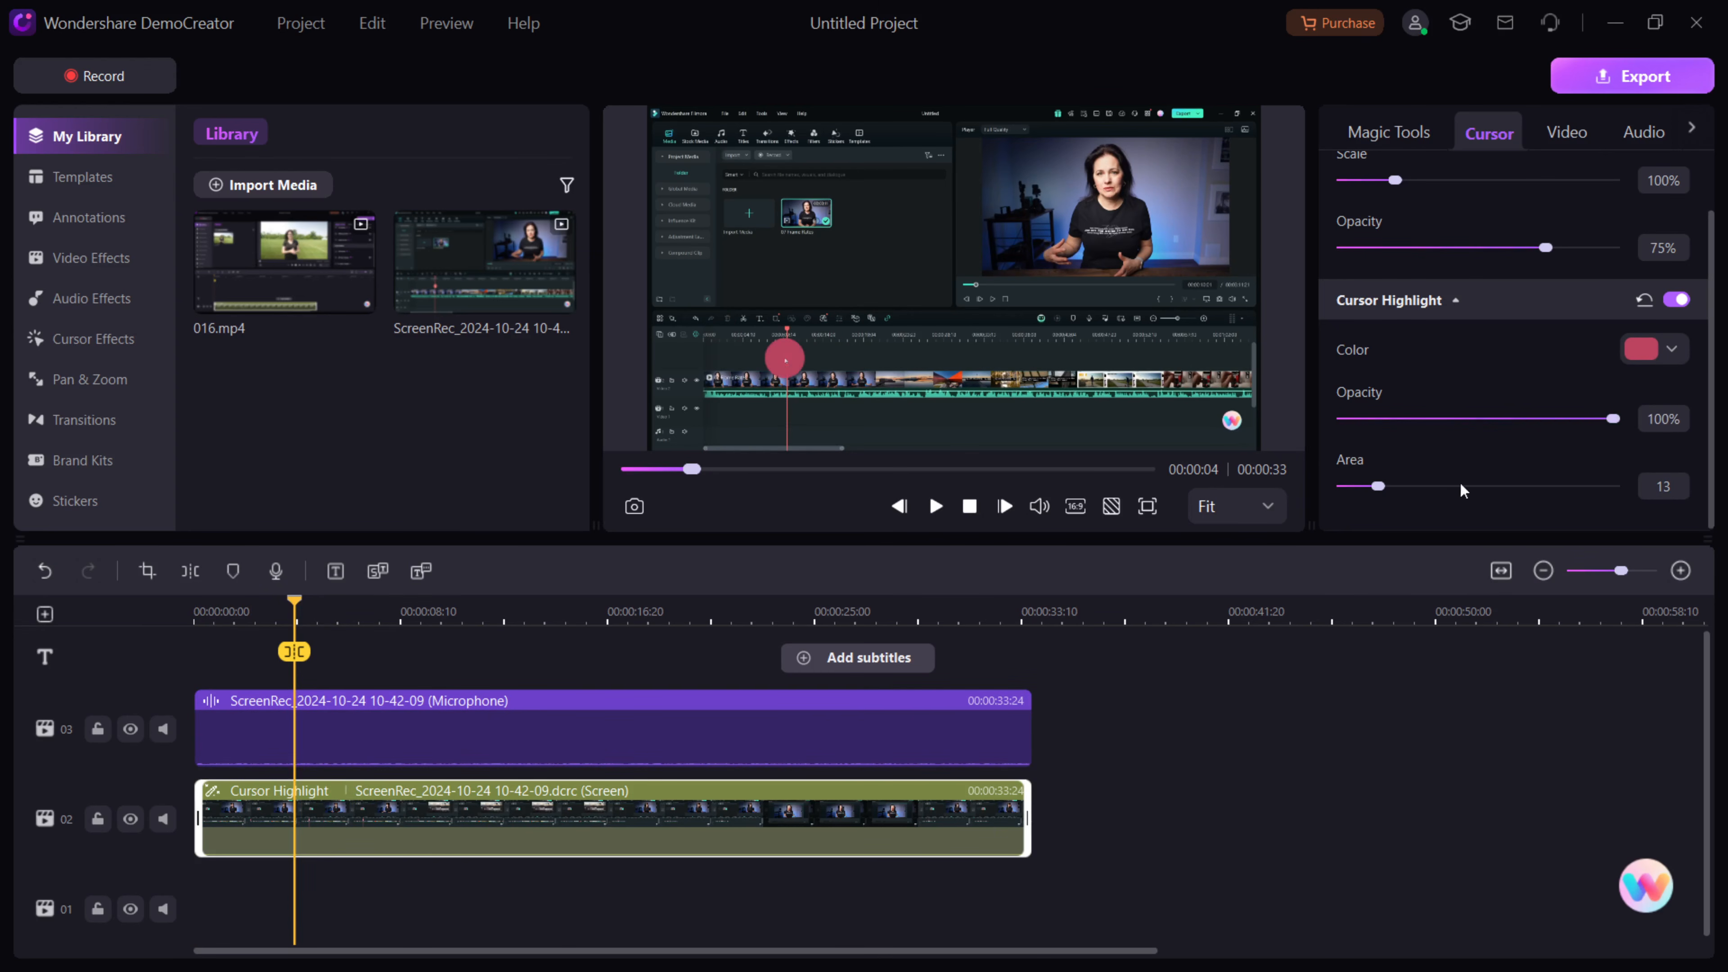
{"action": "mouse_move", "coordinate": [1380, 486]}
{"action": "left_mouse_down"}
{"action": "mouse_move", "coordinate": [1453, 494]}
{"action": "mouse_move", "coordinate": [1339, 493]}
{"action": "mouse_move", "coordinate": [1488, 494]}
{"action": "mouse_move", "coordinate": [1366, 490]}
{"action": "mouse_move", "coordinate": [1439, 490]}
{"action": "mouse_move", "coordinate": [1385, 487]}
{"action": "left_mouse_up"}
{"action": "left_click", "coordinate": [936, 506]}
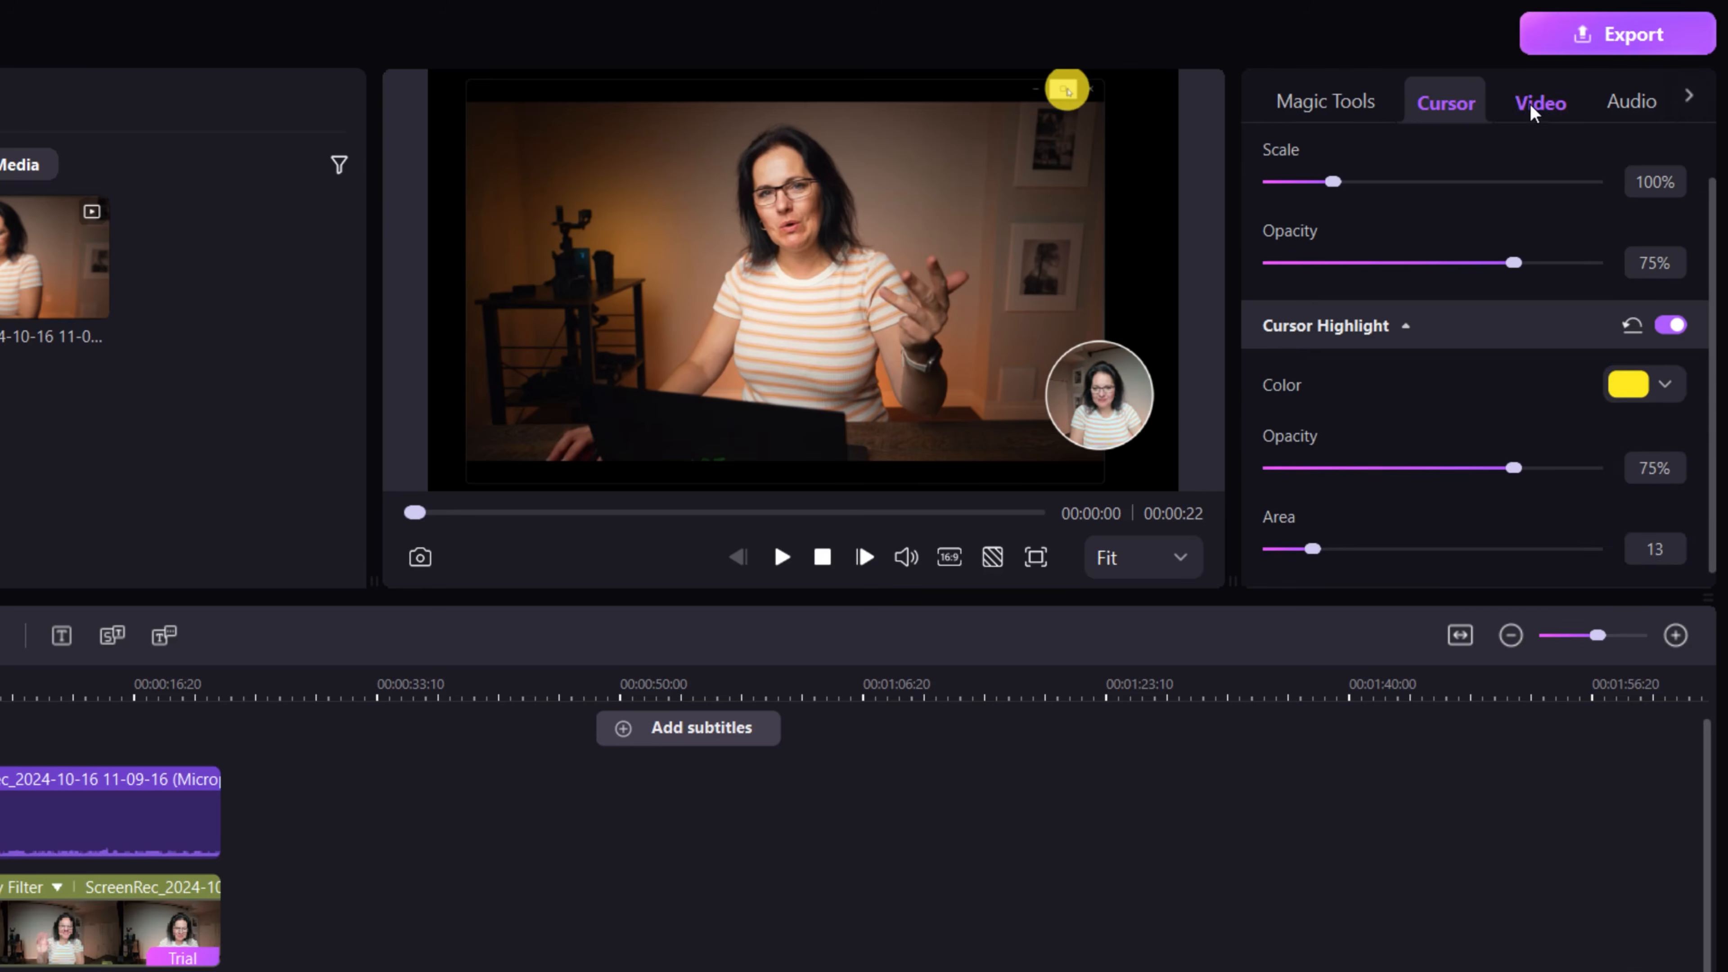
Review the Transform, Compositing and further video settings of the recording's screen clip.
{"action": "left_click", "coordinate": [1534, 112]}
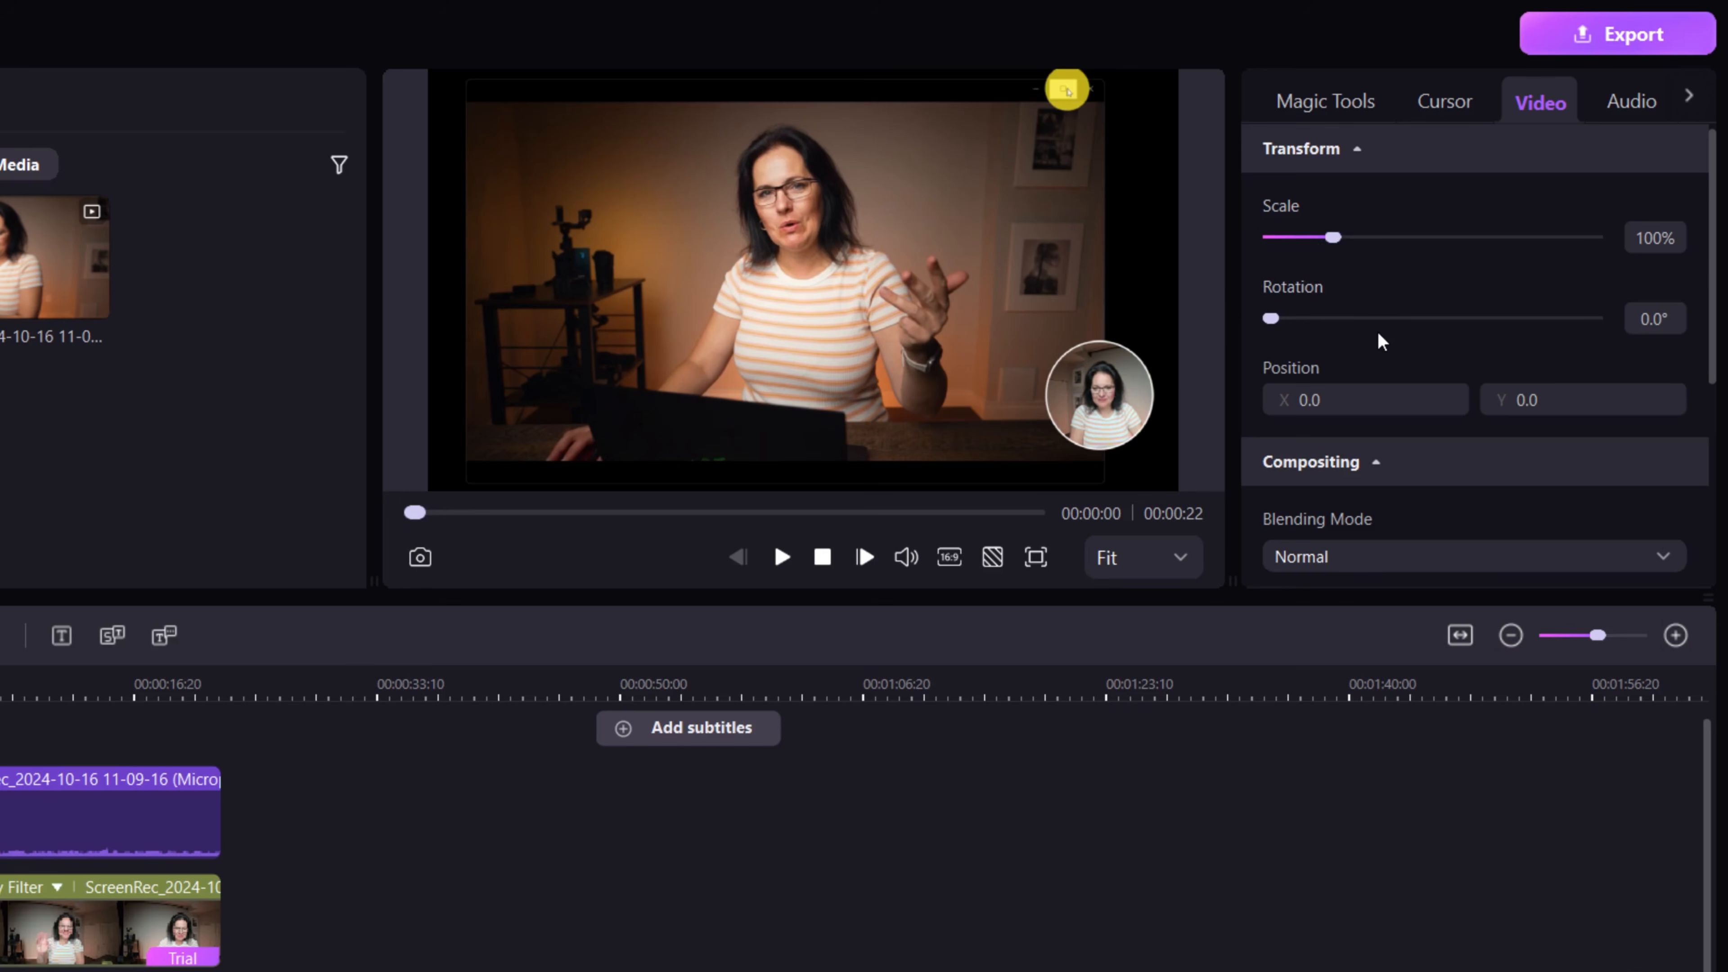
{"action": "left_click", "coordinate": [1390, 462]}
{"action": "left_click", "coordinate": [1375, 463]}
{"action": "left_click_drag", "start_coordinate": [1714, 303], "coordinate": [1724, 451]}
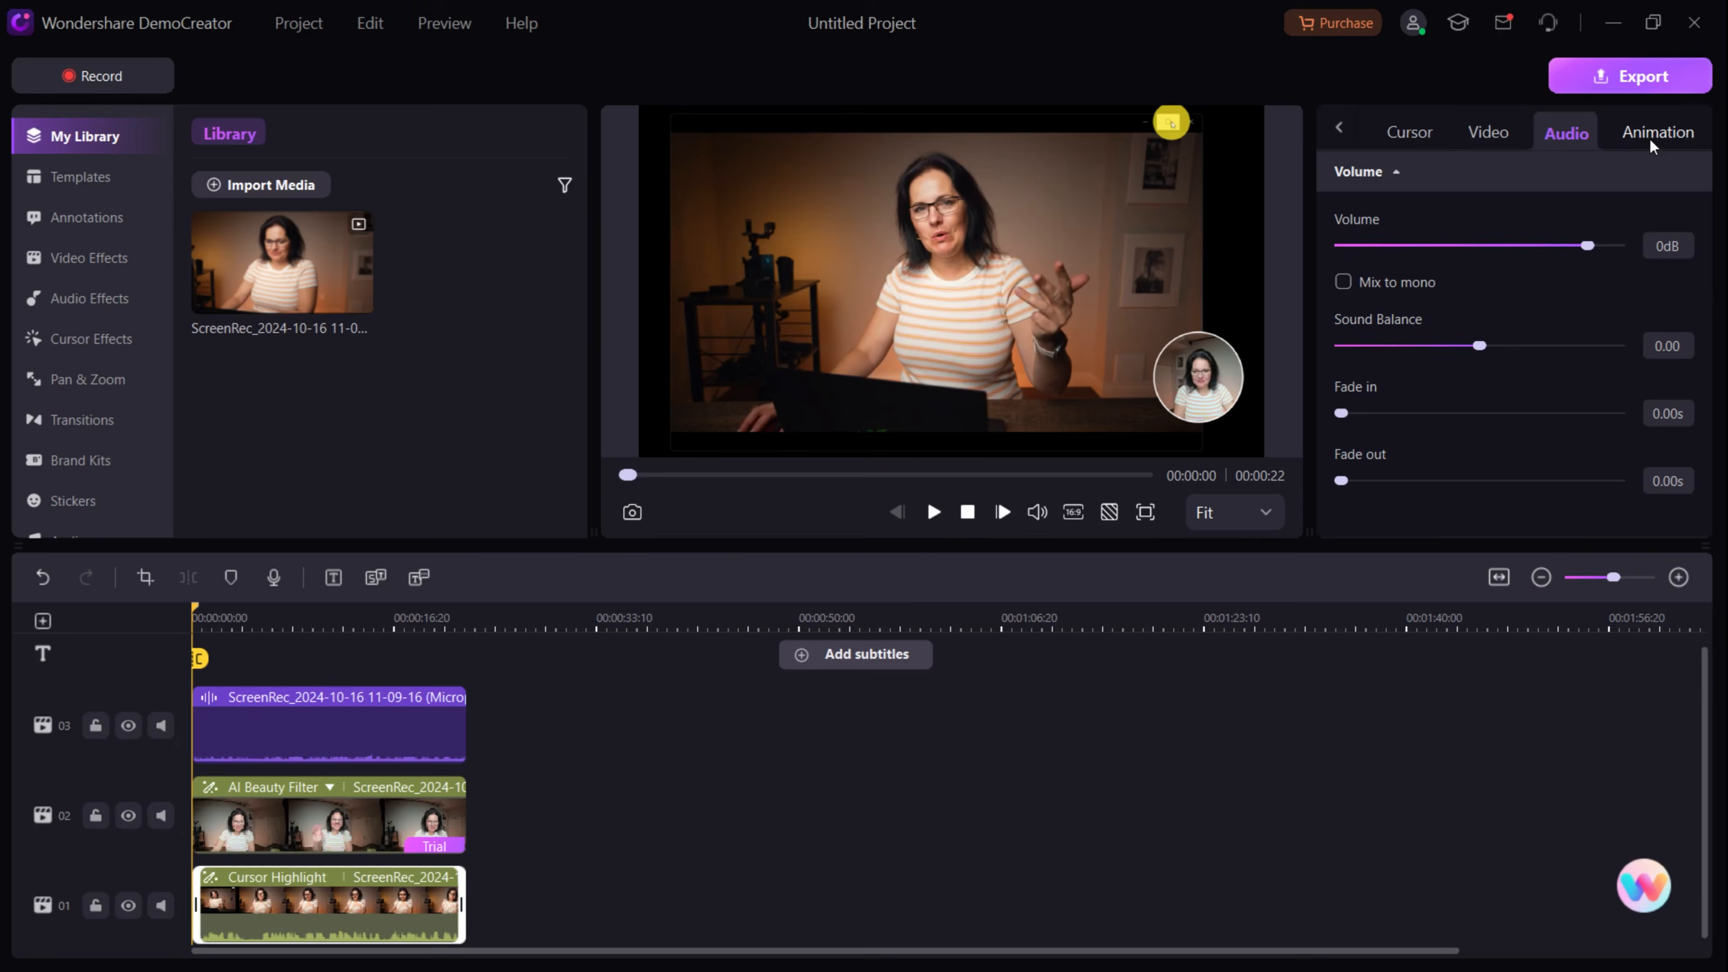
Apply the Bounce to zoom in 2 animation to the recording's screen clip and play it.
{"action": "left_click", "coordinate": [1650, 136]}
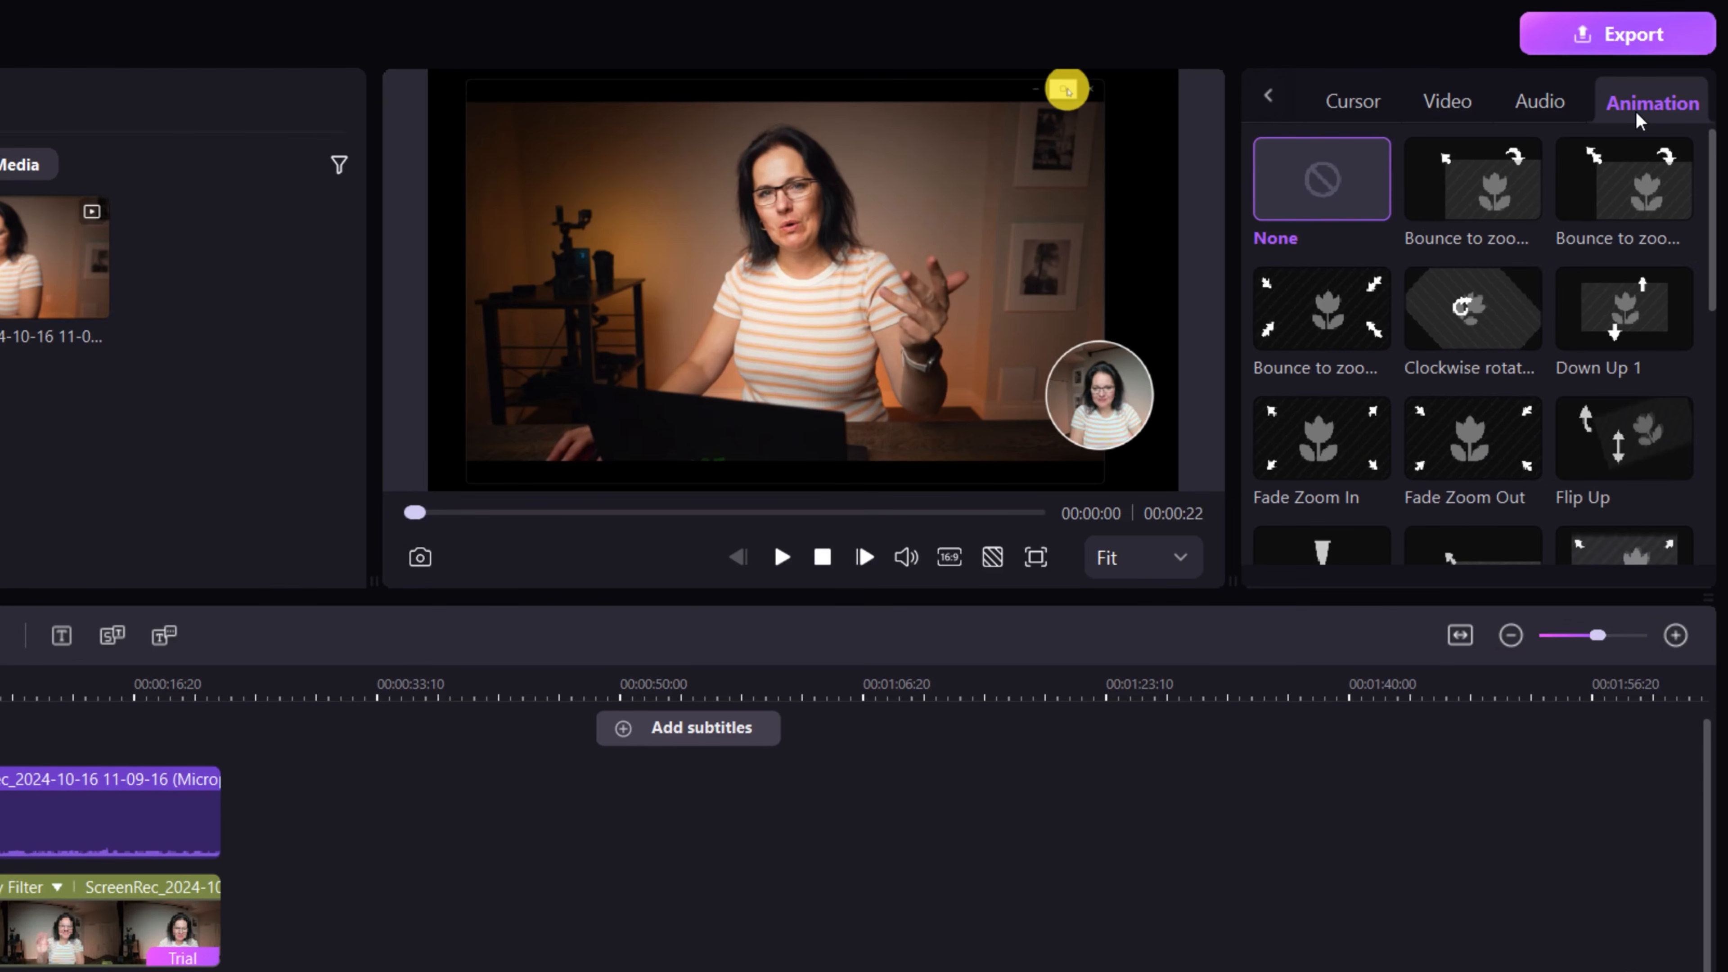
{"action": "left_click", "coordinate": [1473, 197]}
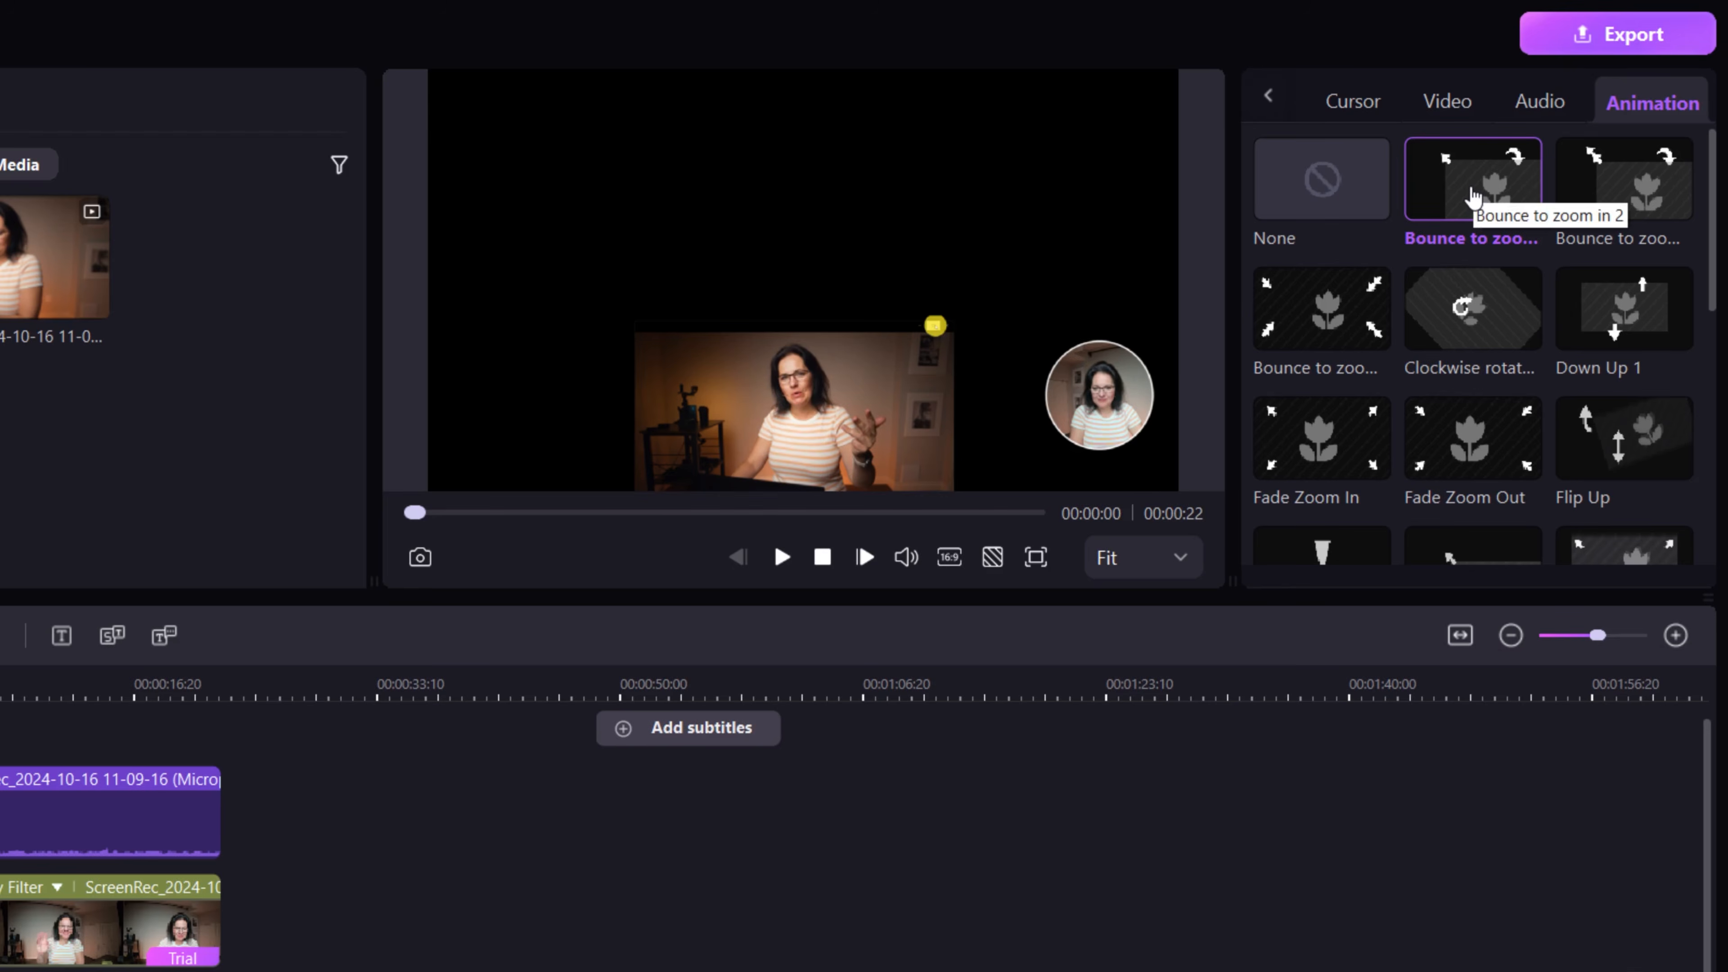
{"action": "left_click", "coordinate": [782, 557]}
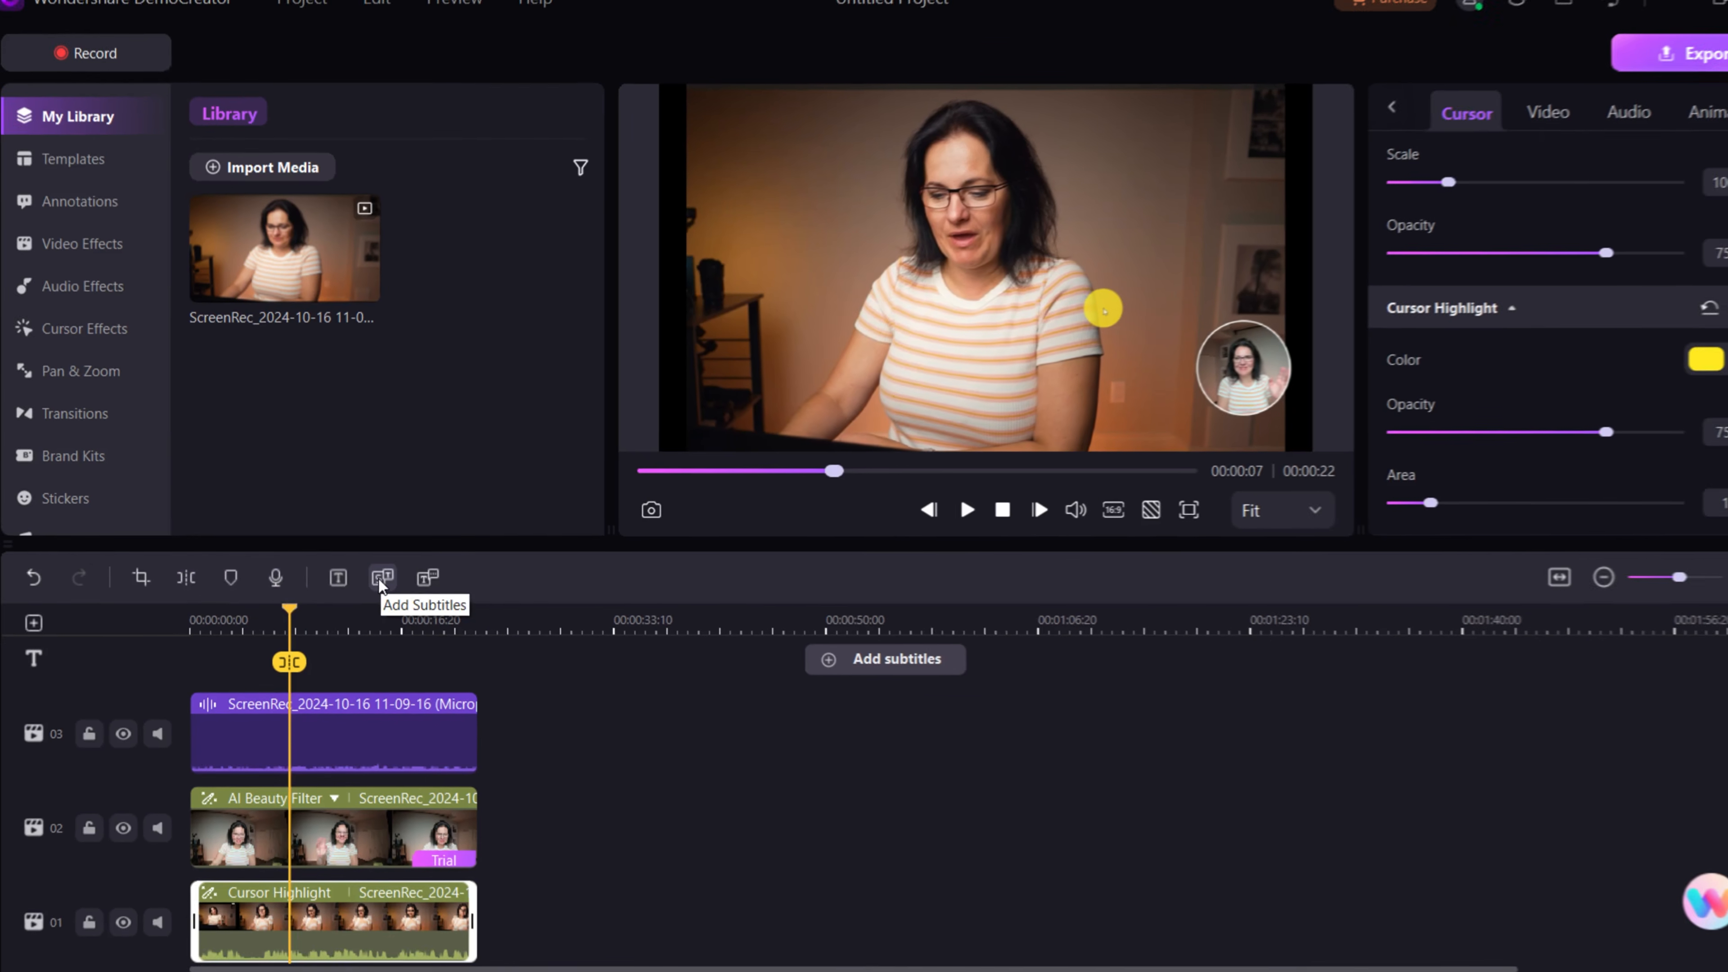
Generate automatic subtitles in English (United States) for 07 Frame Rates.mp4 and preview them at about 7 seconds.
{"action": "left_click", "coordinate": [379, 578]}
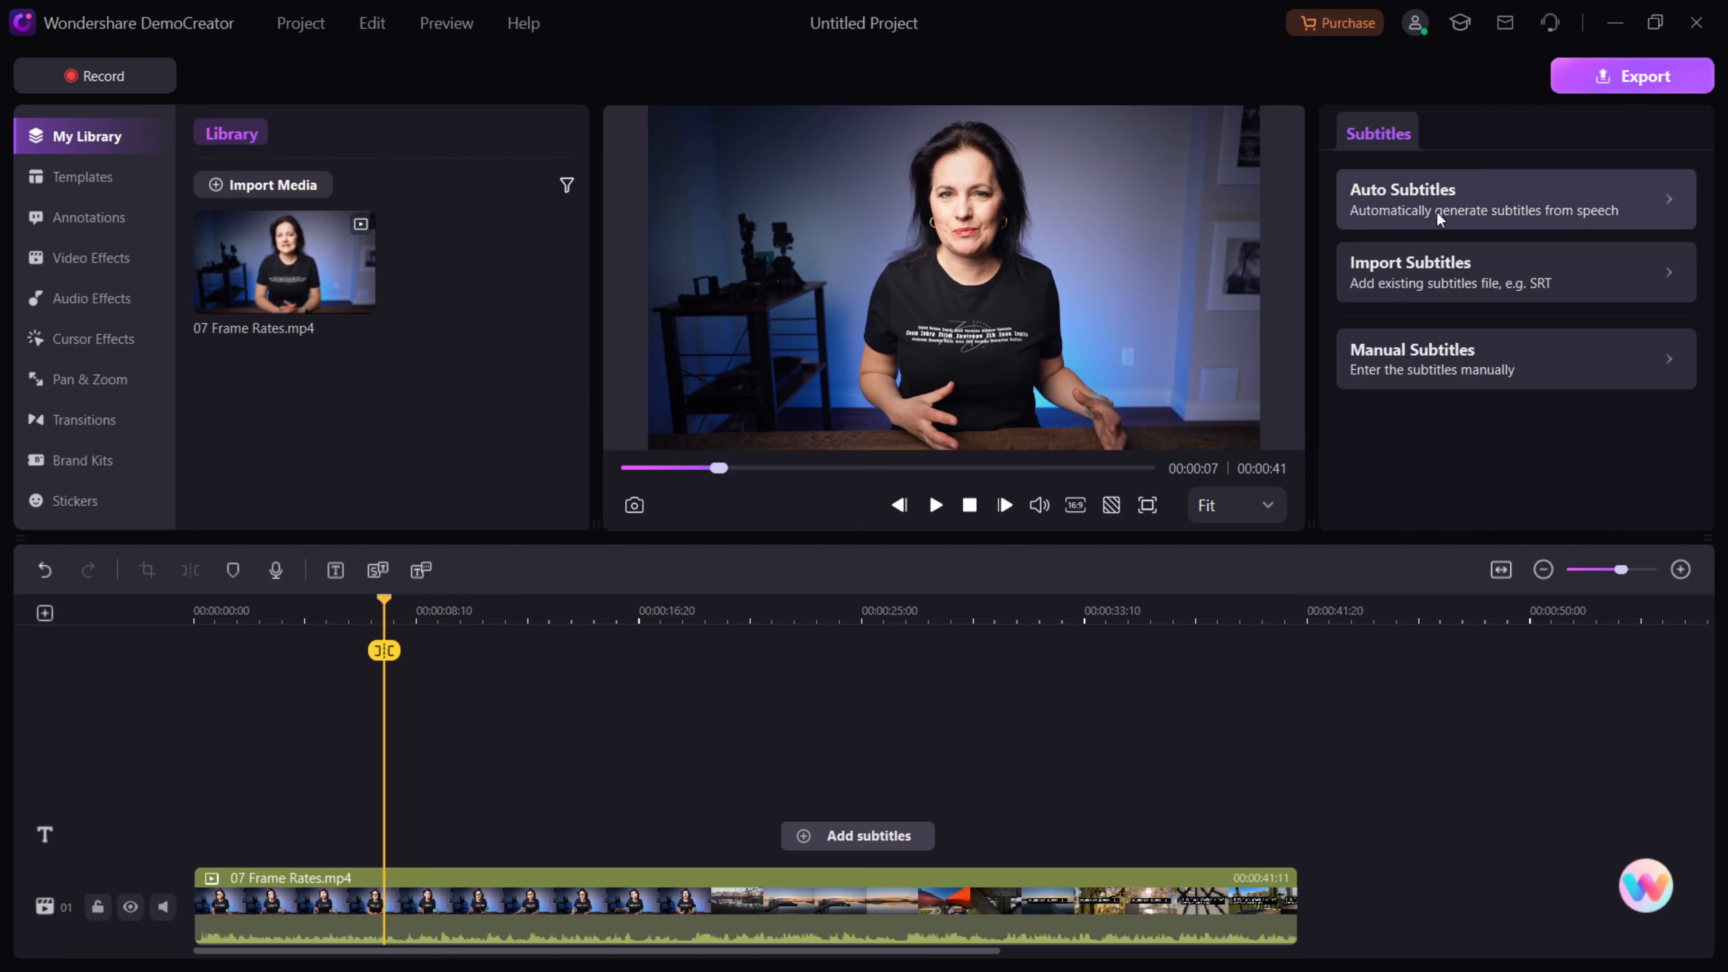
{"action": "left_click", "coordinate": [1419, 200]}
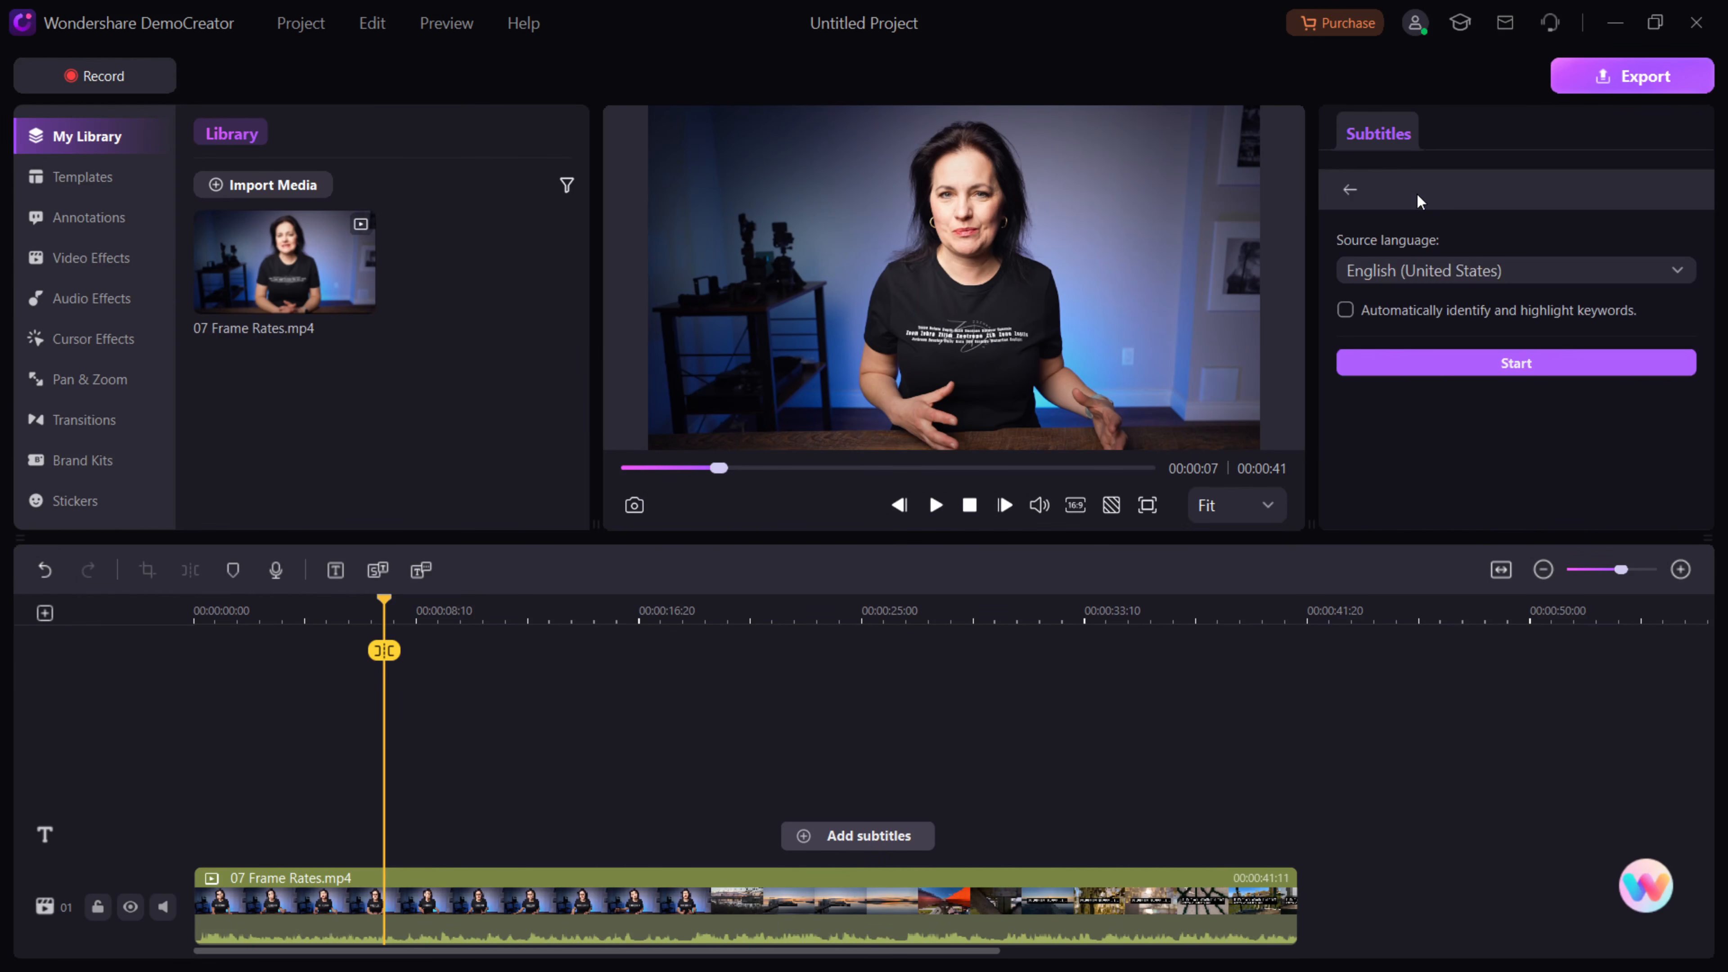
{"action": "left_click", "coordinate": [1510, 369]}
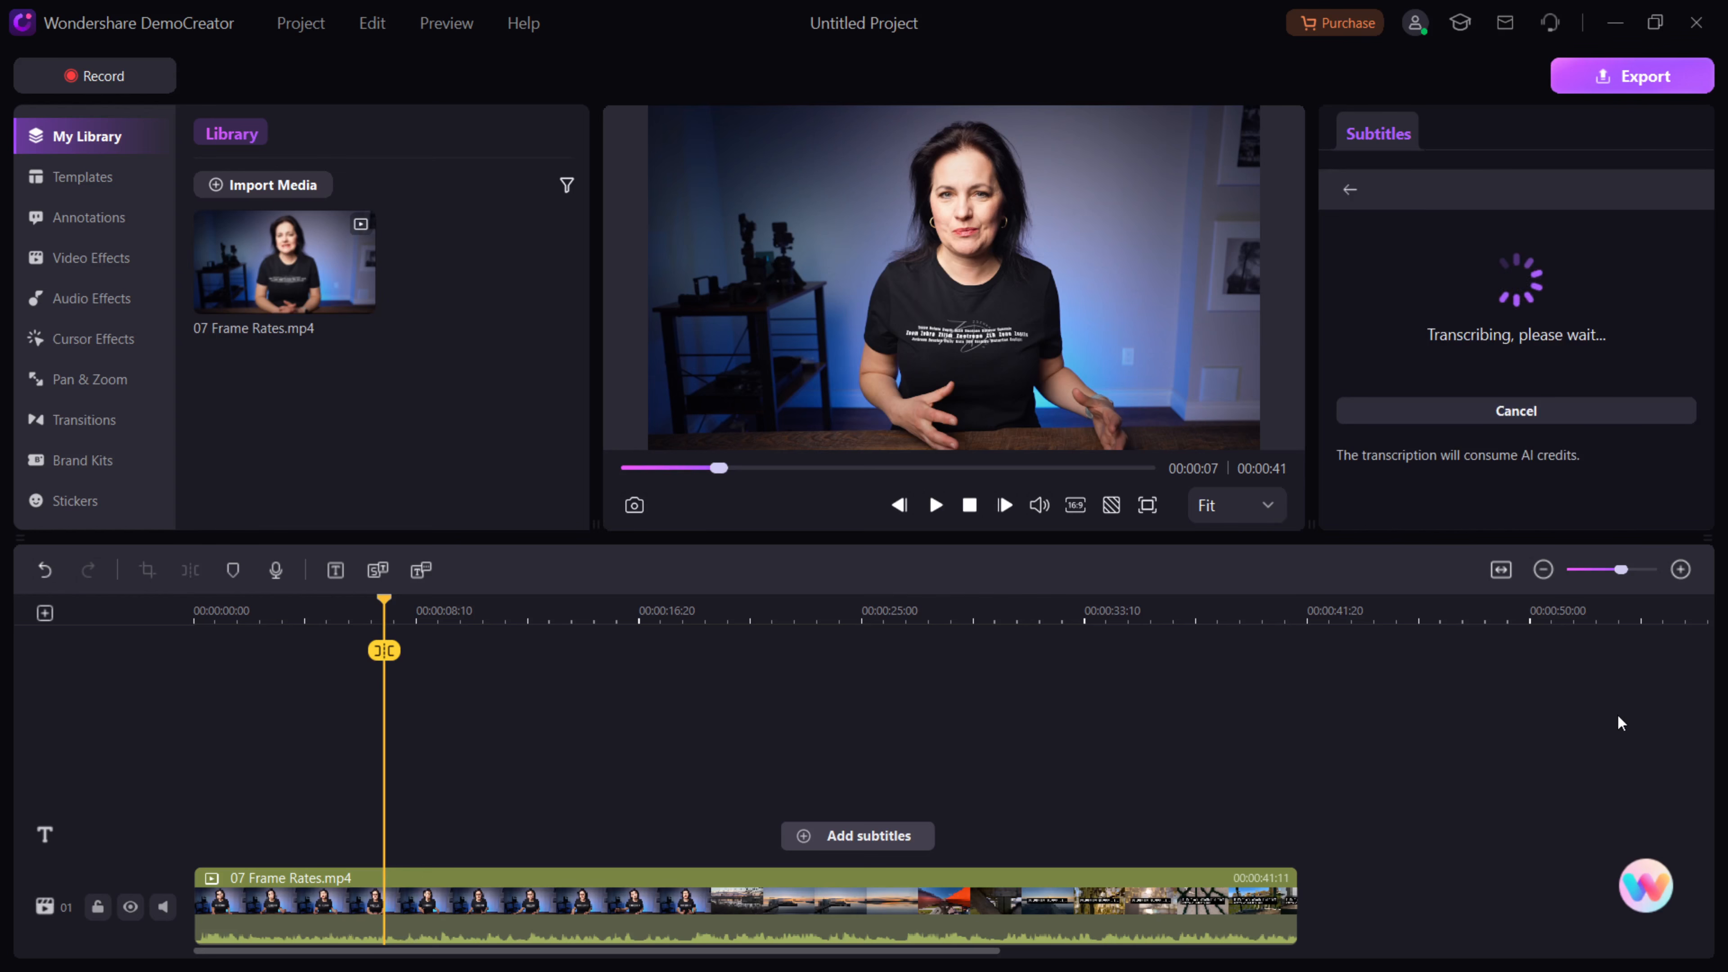
{"action": "left_click_drag", "start_coordinate": [203, 608], "coordinate": [398, 649]}
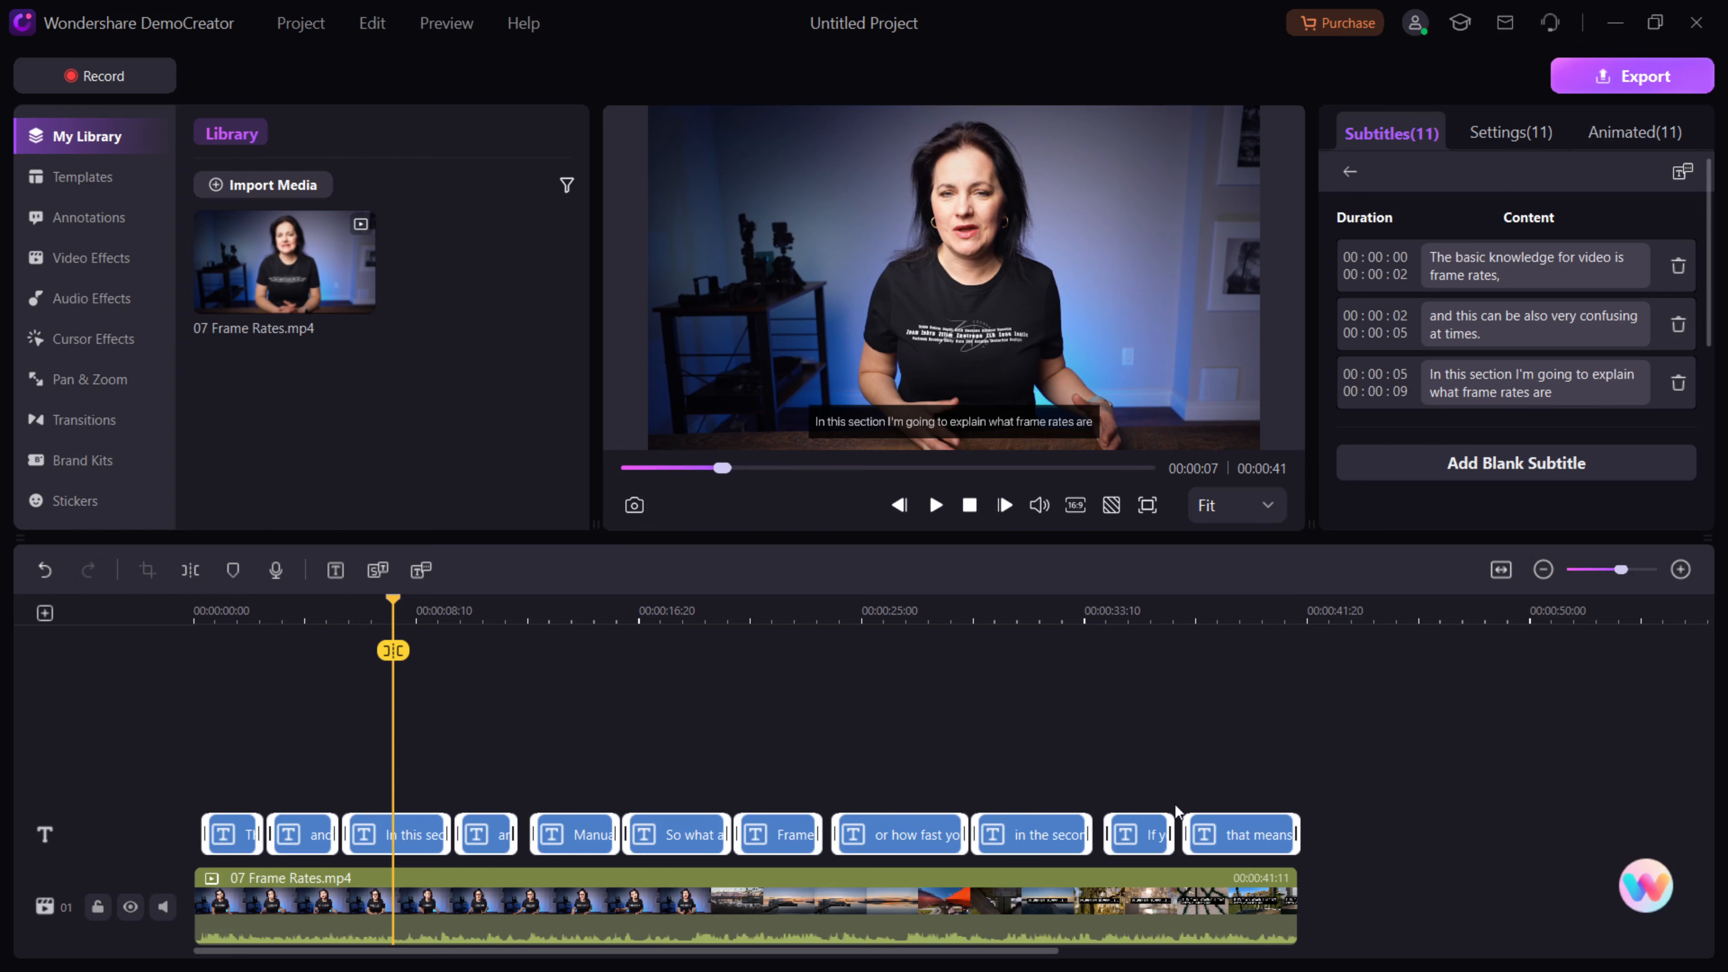
Review the subtitles' text settings, apply the animated style with magenta and green keywords to all of them, and scrub through the result.
{"action": "left_click", "coordinate": [1510, 133]}
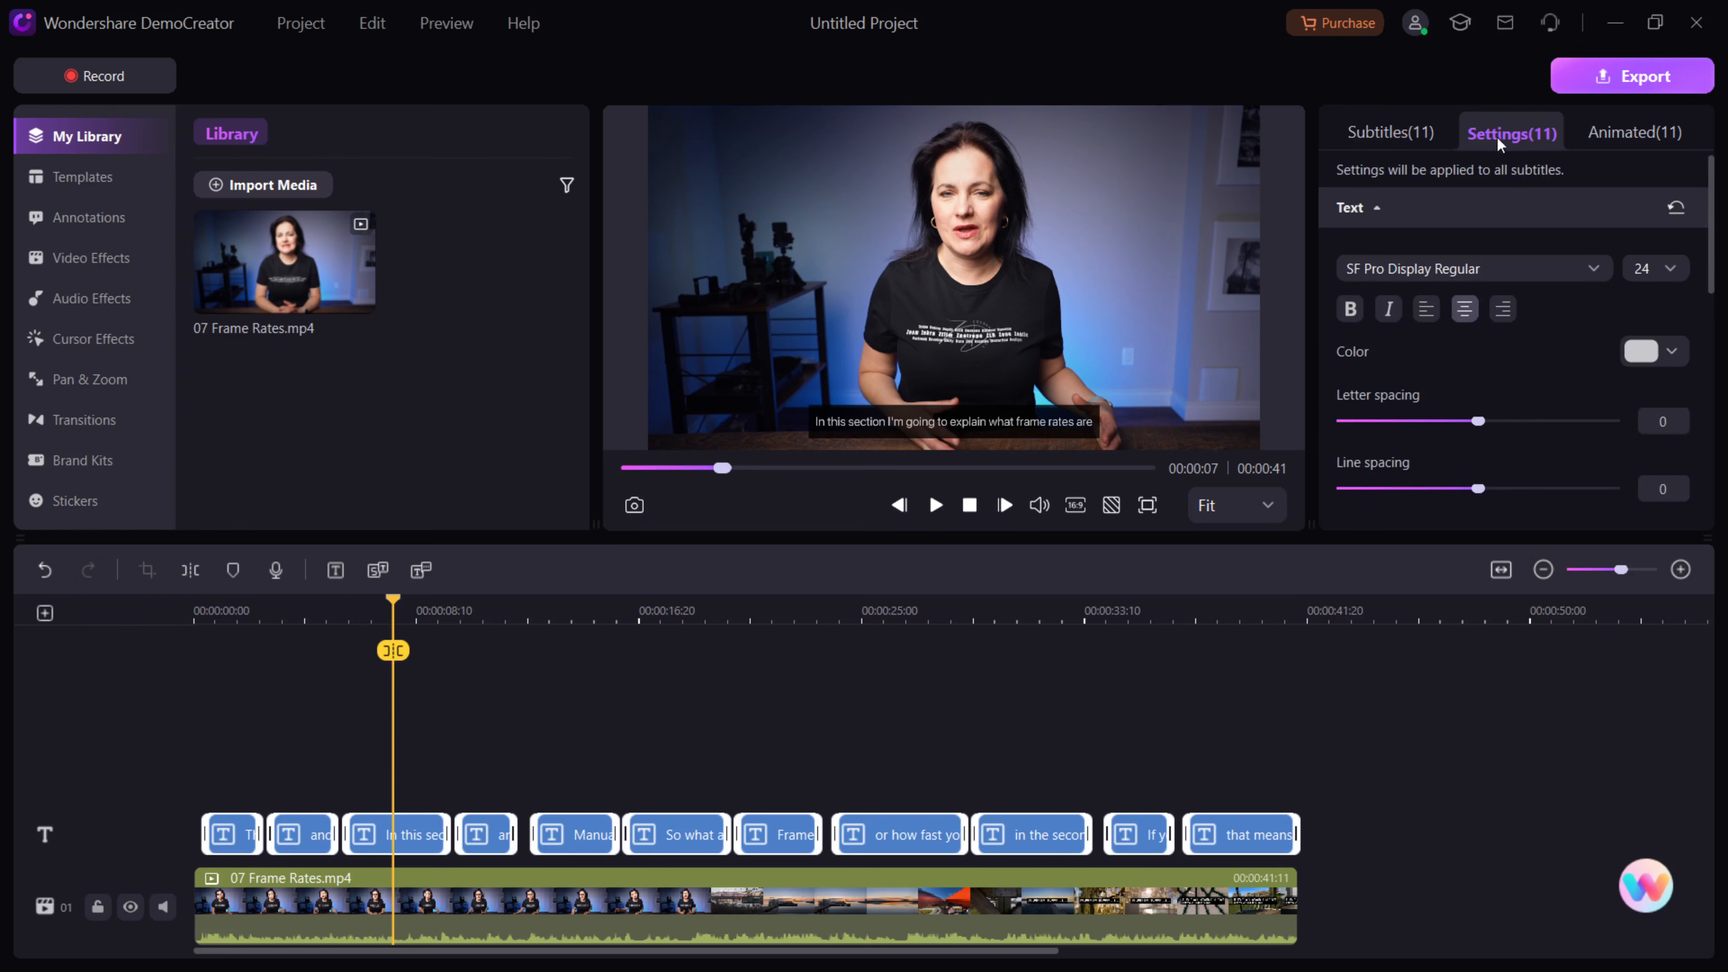
{"action": "left_click_drag", "start_coordinate": [1711, 265], "coordinate": [1706, 163]}
{"action": "left_click", "coordinate": [1631, 134]}
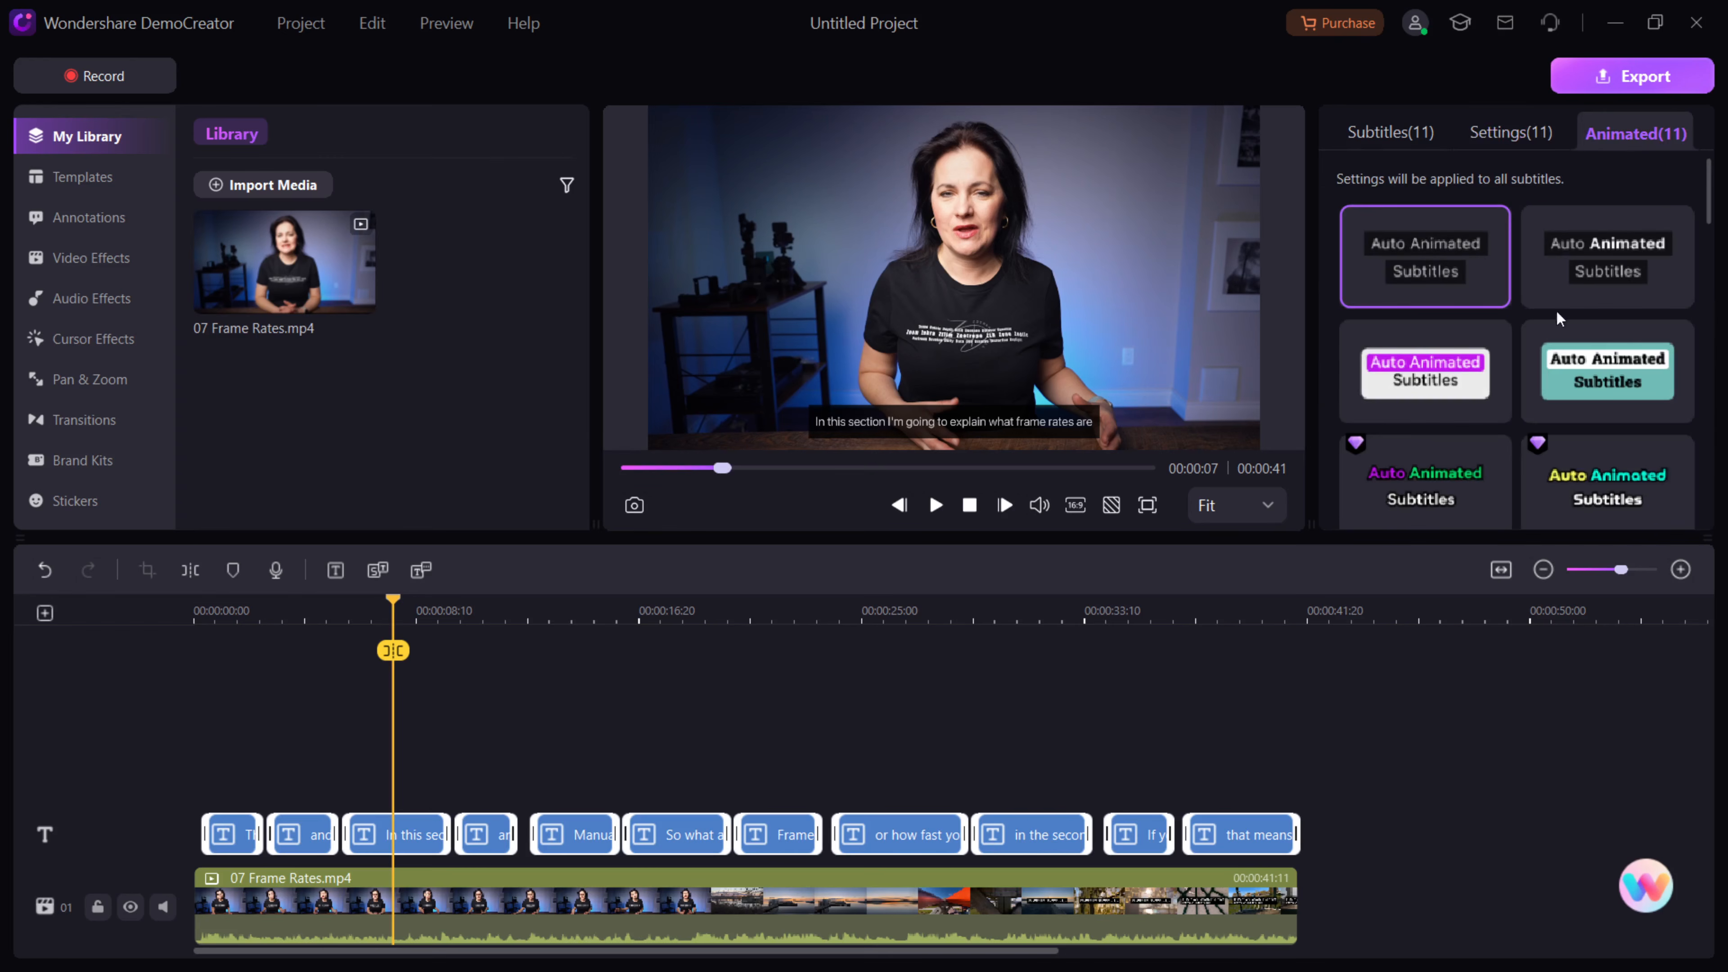
{"action": "left_click", "coordinate": [1428, 496]}
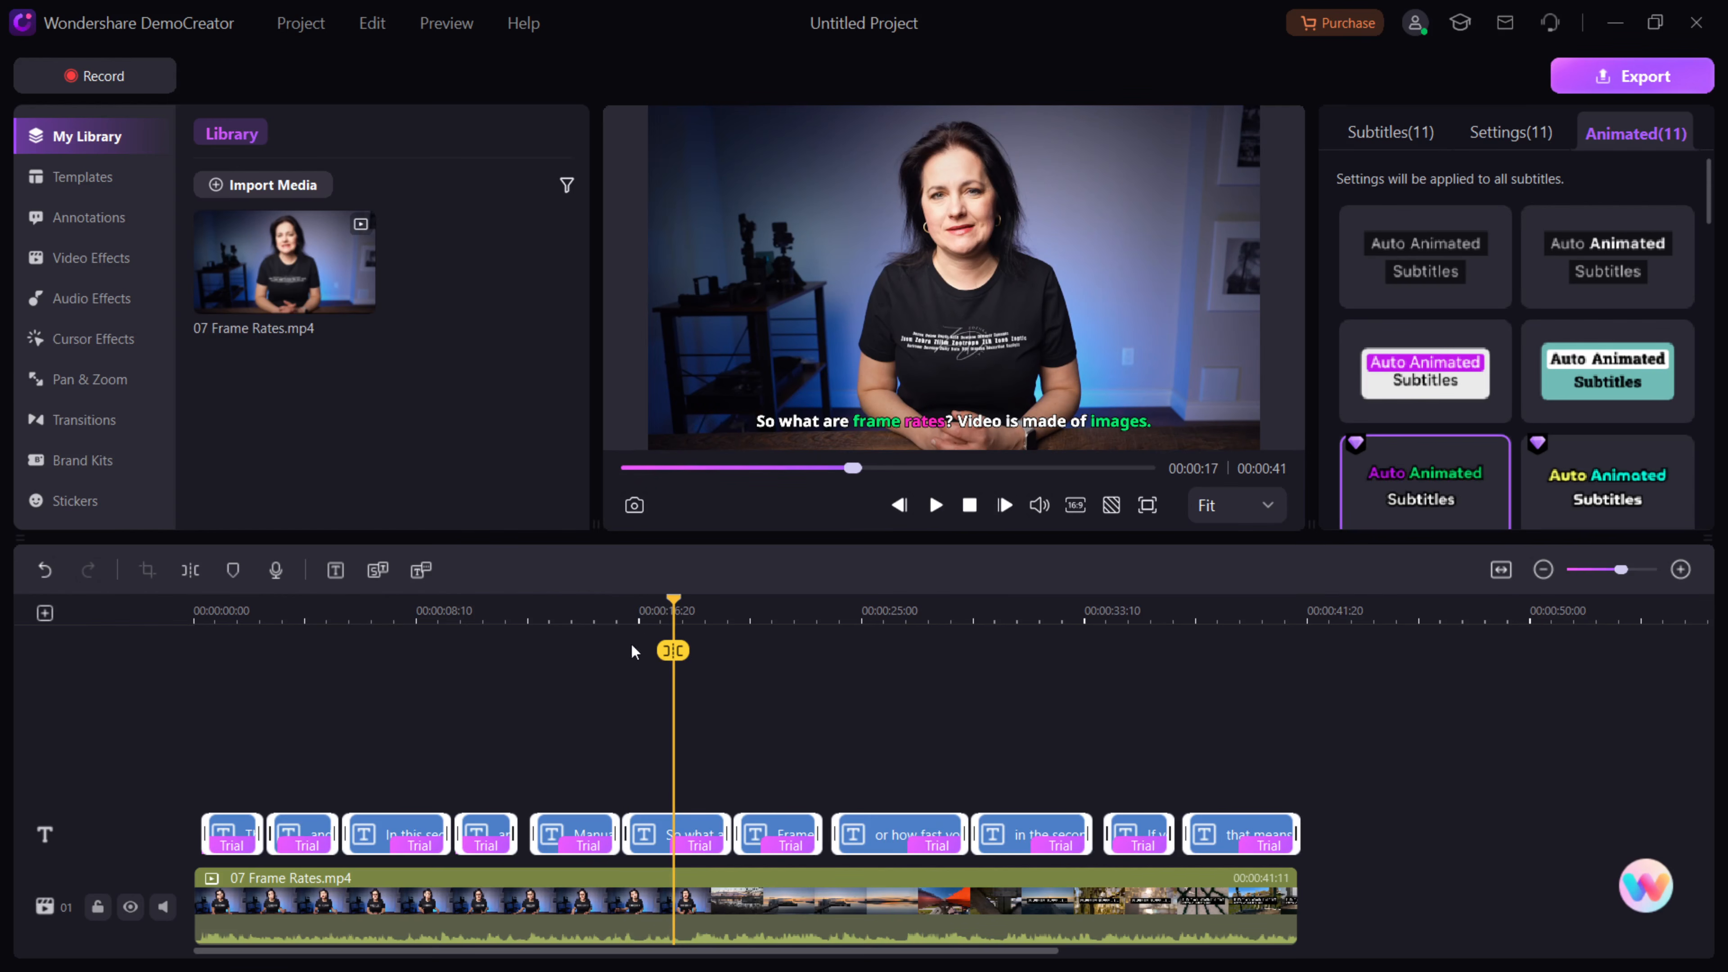
{"action": "left_click_drag", "start_coordinate": [676, 604], "coordinate": [310, 630]}
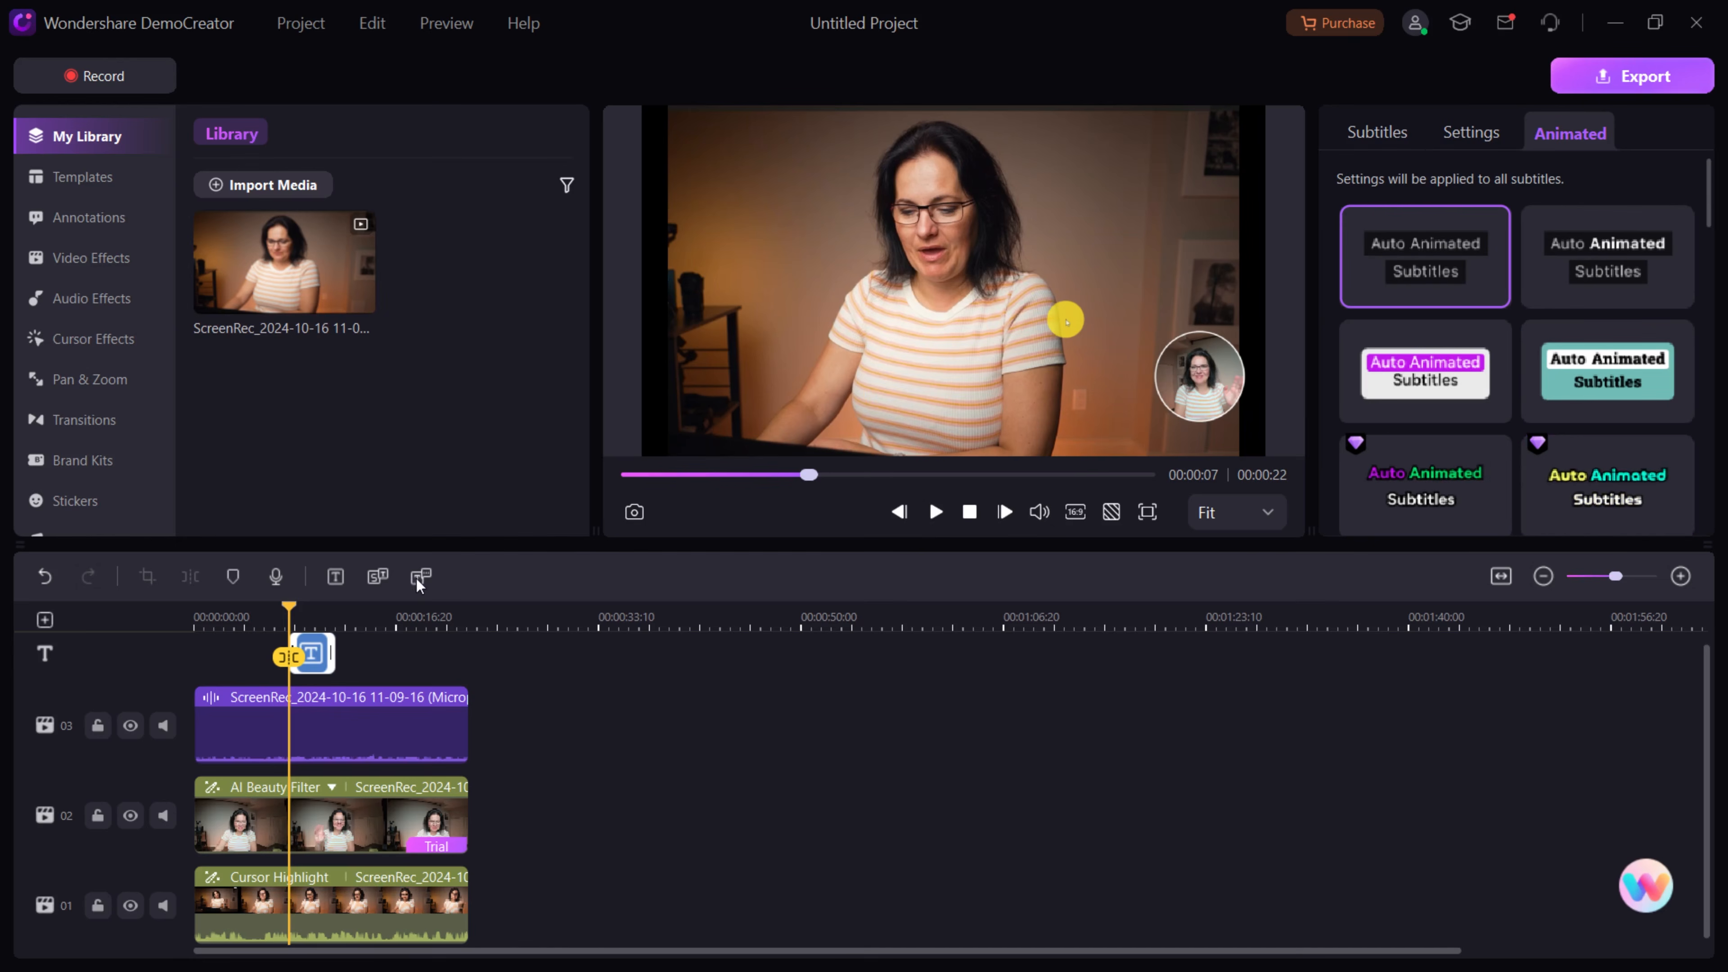
Browse the video templates and the background categories, from Basic Colors down to Video Background.
{"action": "left_click", "coordinate": [420, 579]}
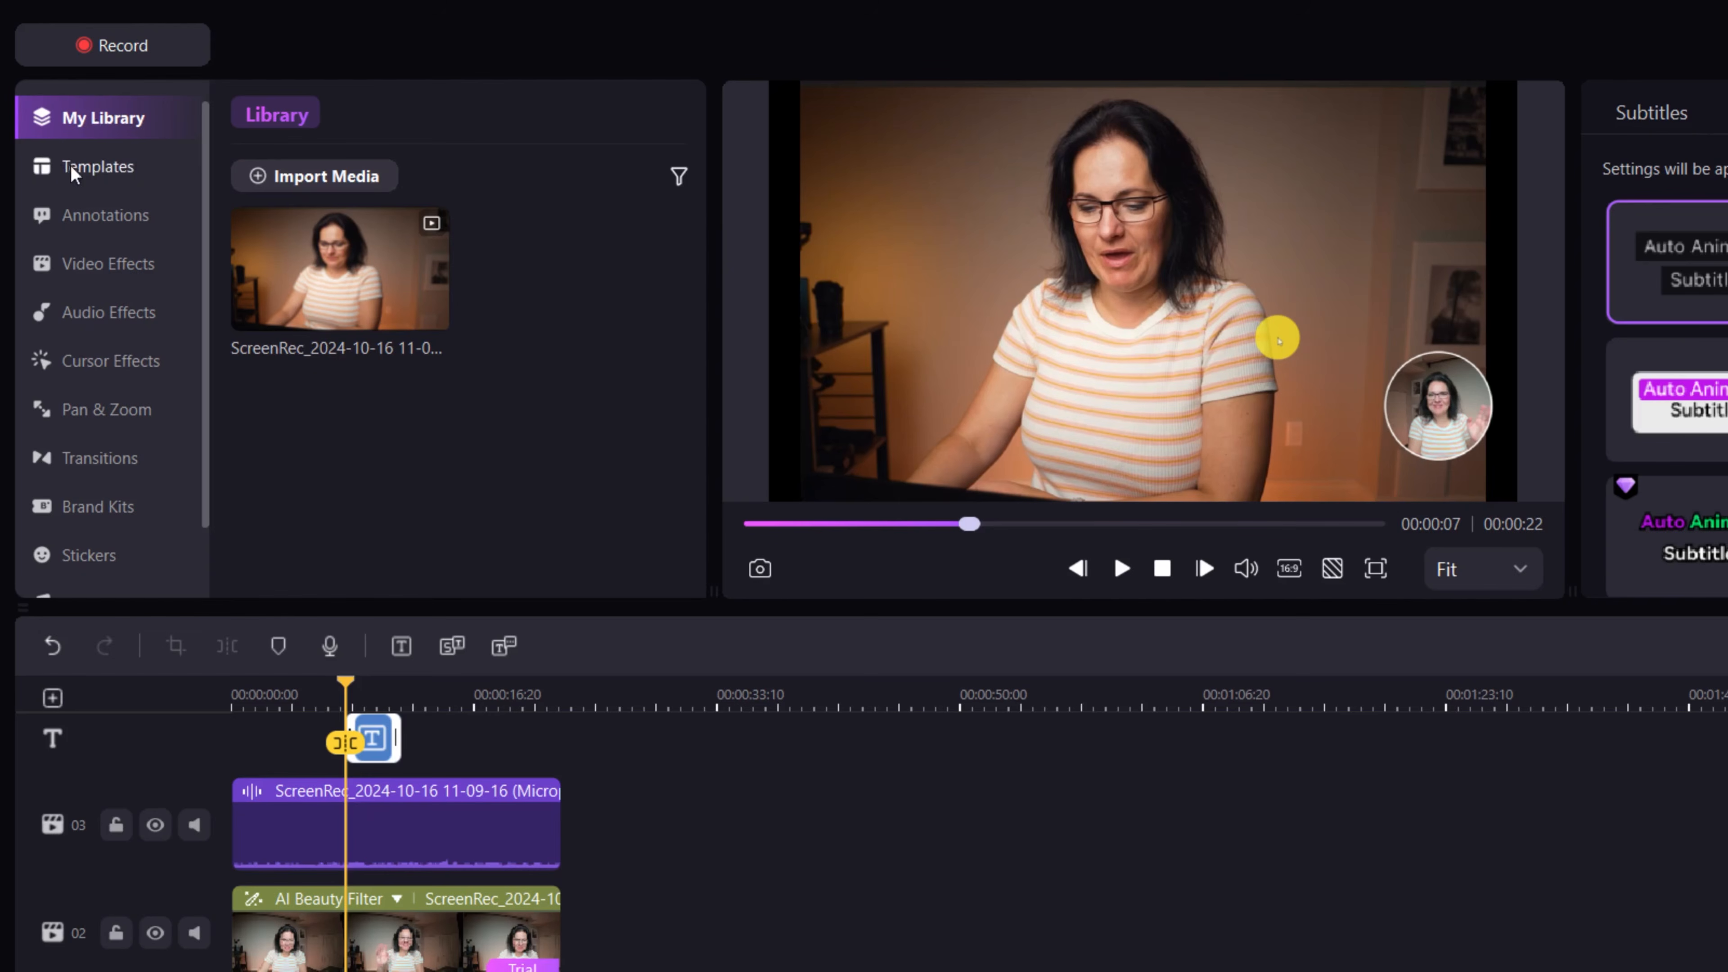
{"action": "left_click", "coordinate": [95, 167]}
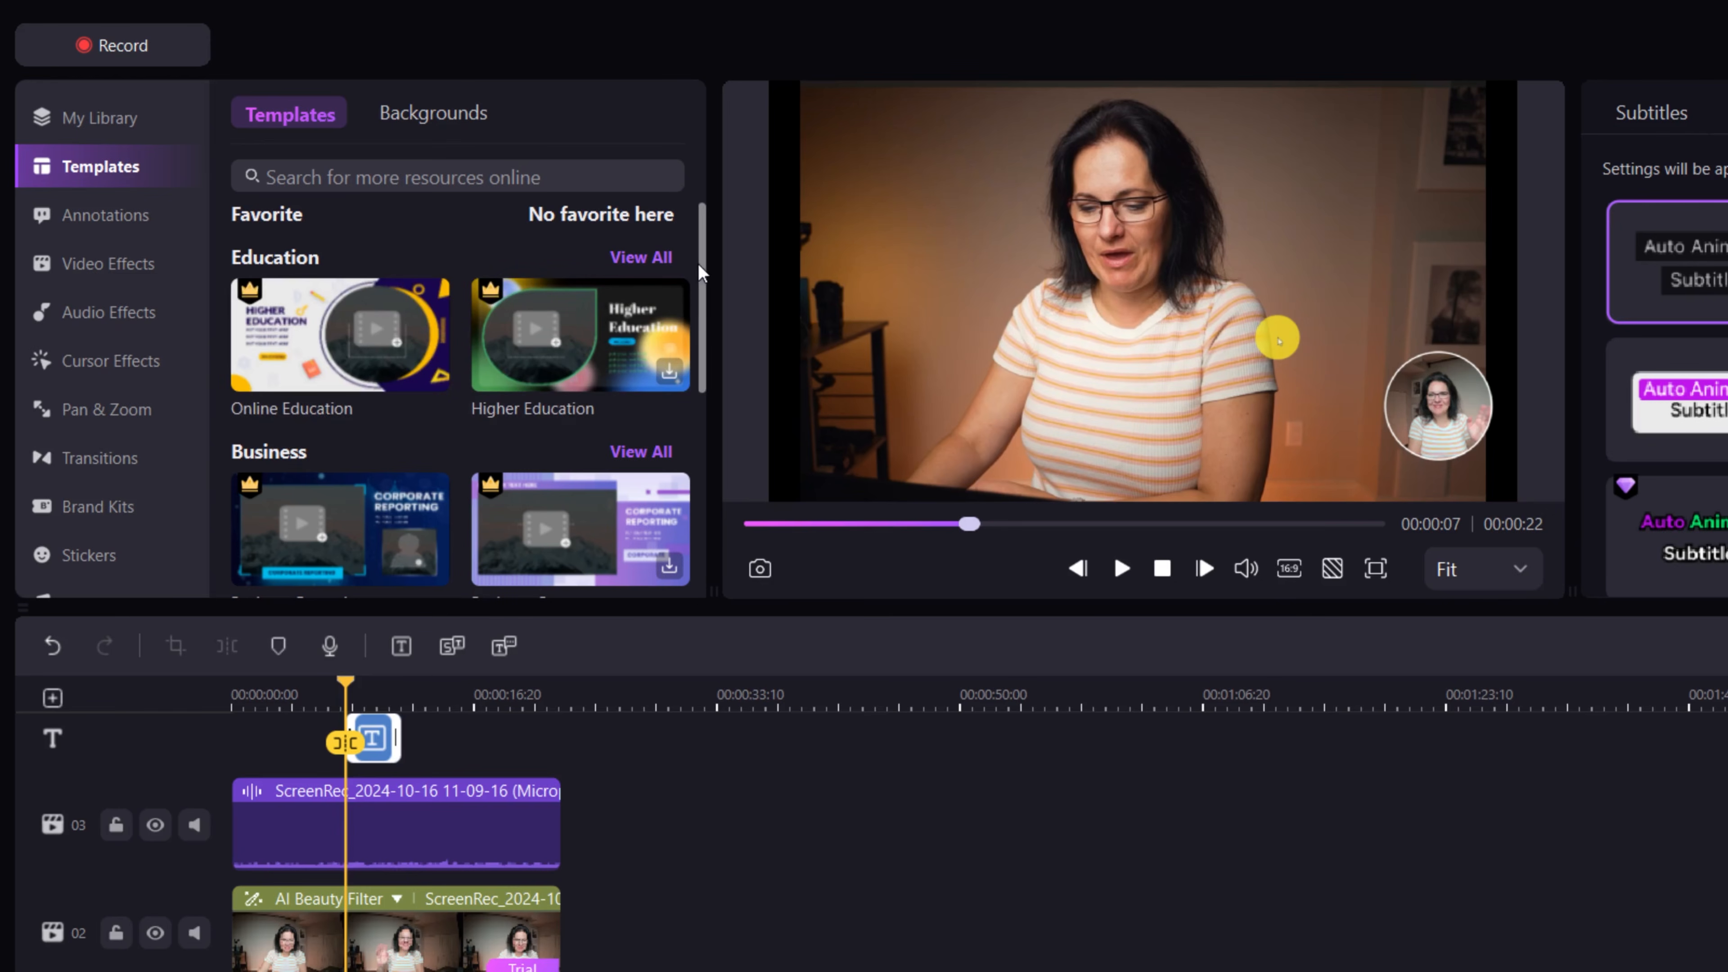
{"action": "scroll", "coordinate": [520, 286], "scroll_direction": "down", "scroll_amount": 3}
{"action": "left_click", "coordinate": [437, 122]}
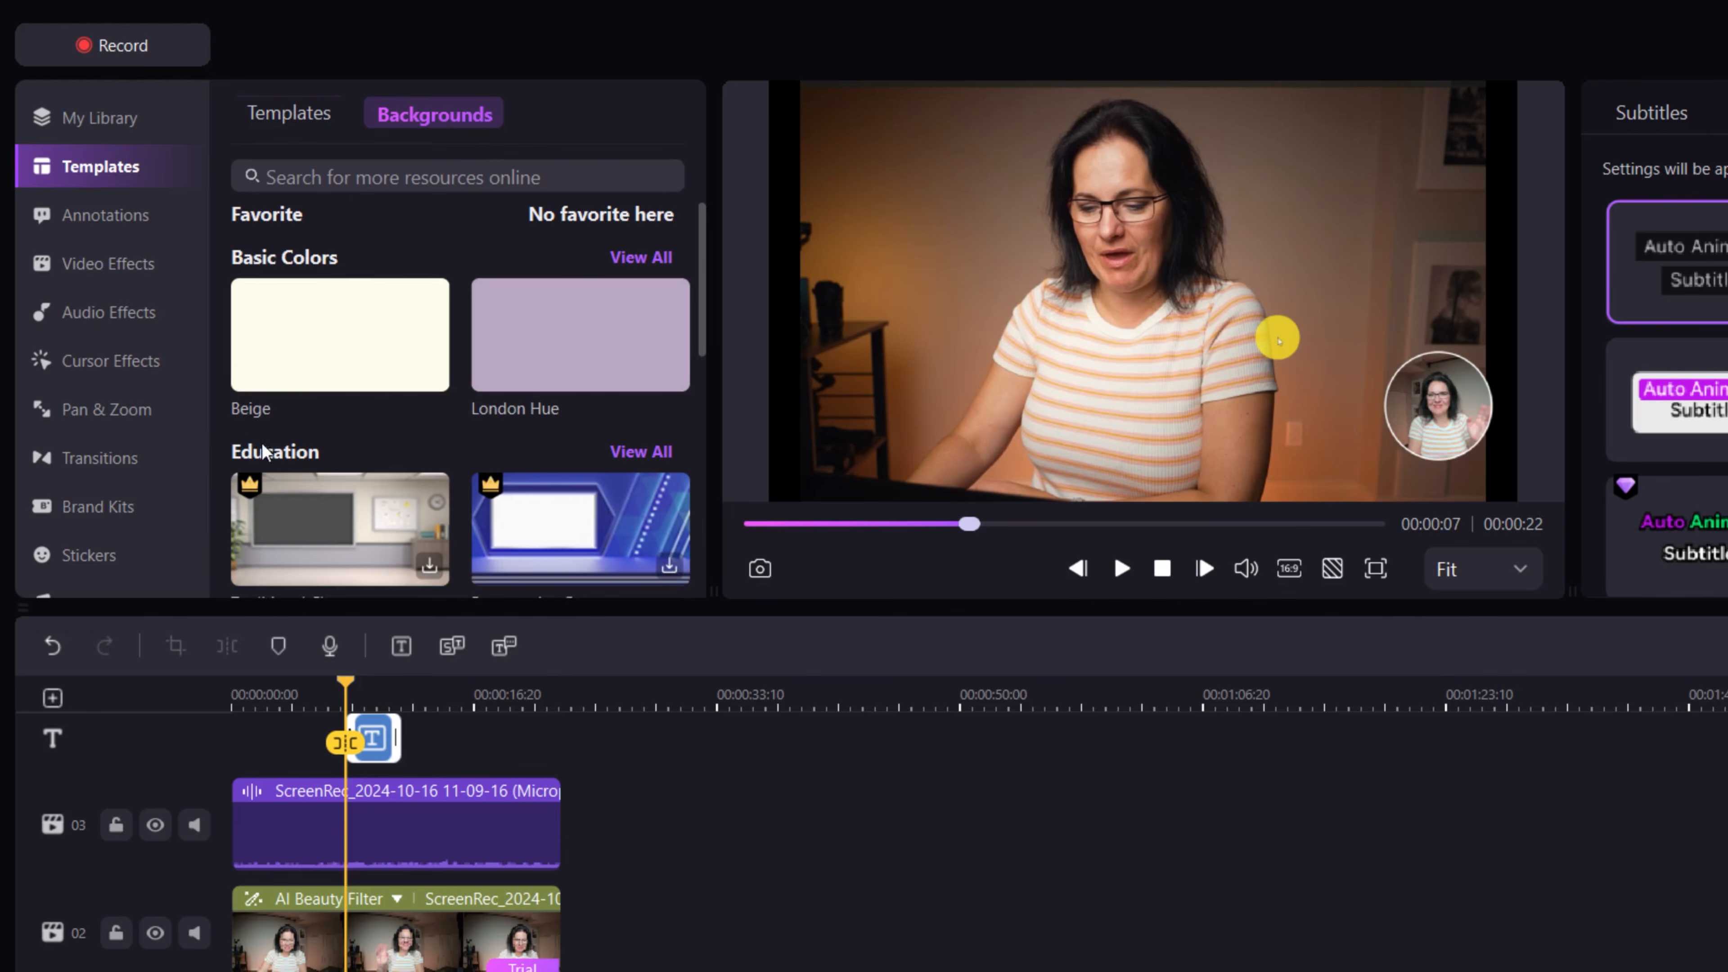
{"action": "scroll", "coordinate": [273, 249], "scroll_direction": "down", "scroll_amount": 5}
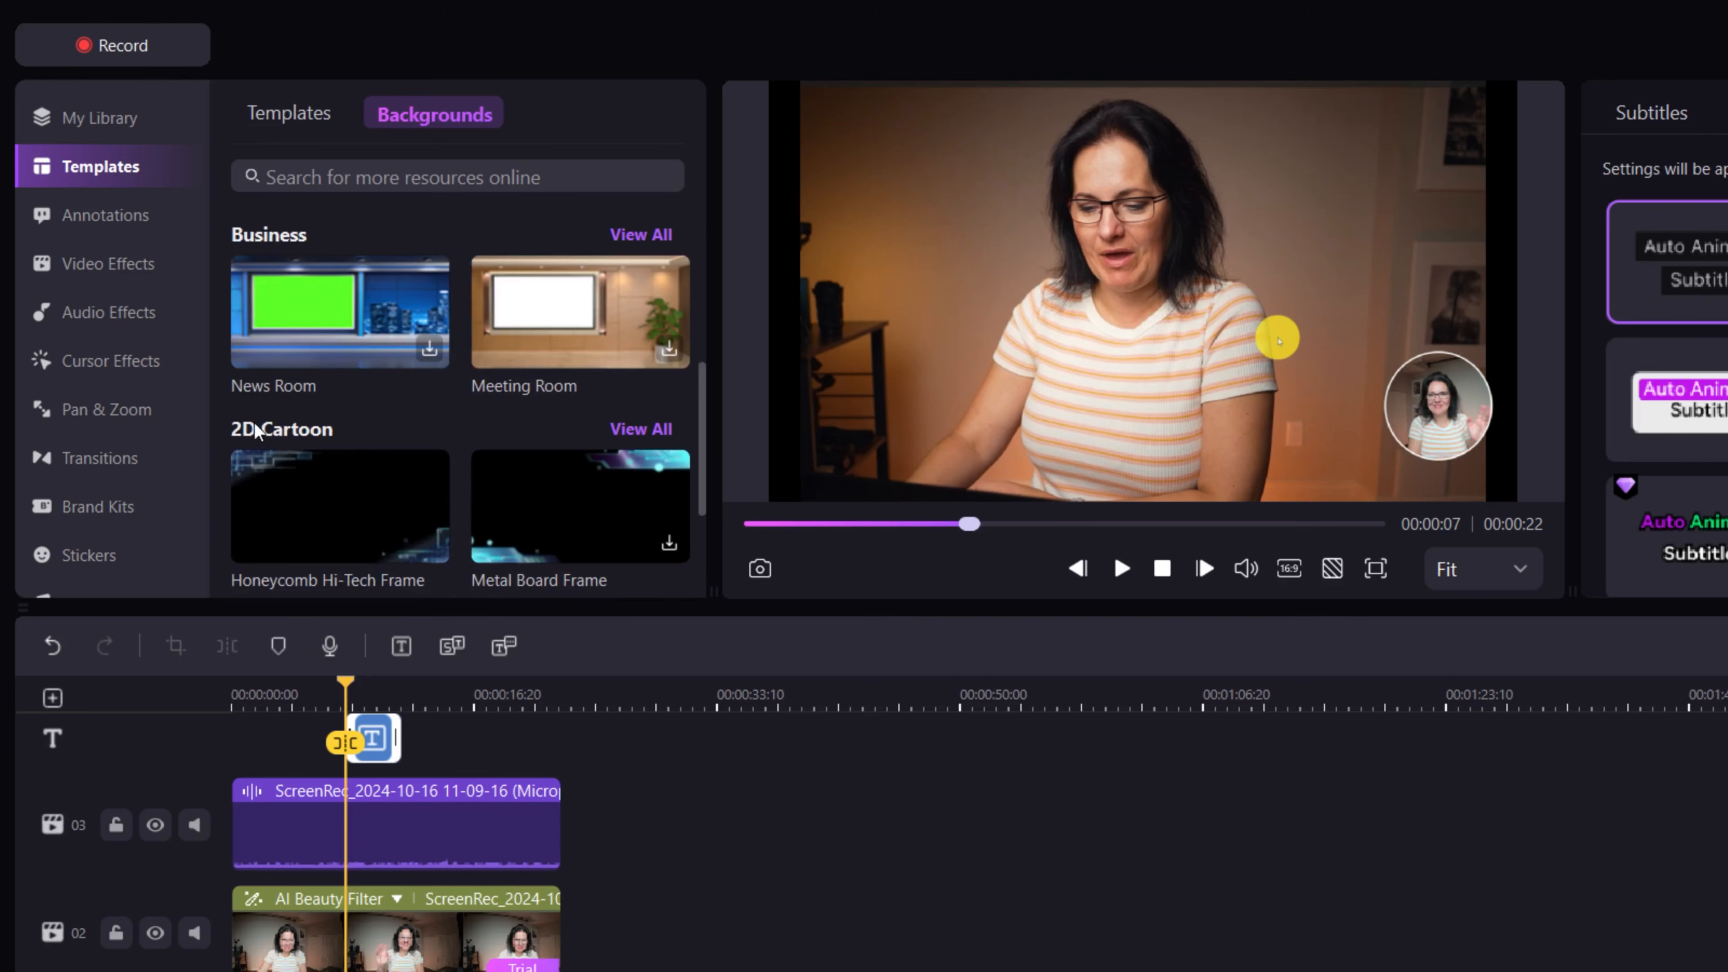
{"action": "scroll", "coordinate": [306, 419], "scroll_direction": "down", "scroll_amount": 3}
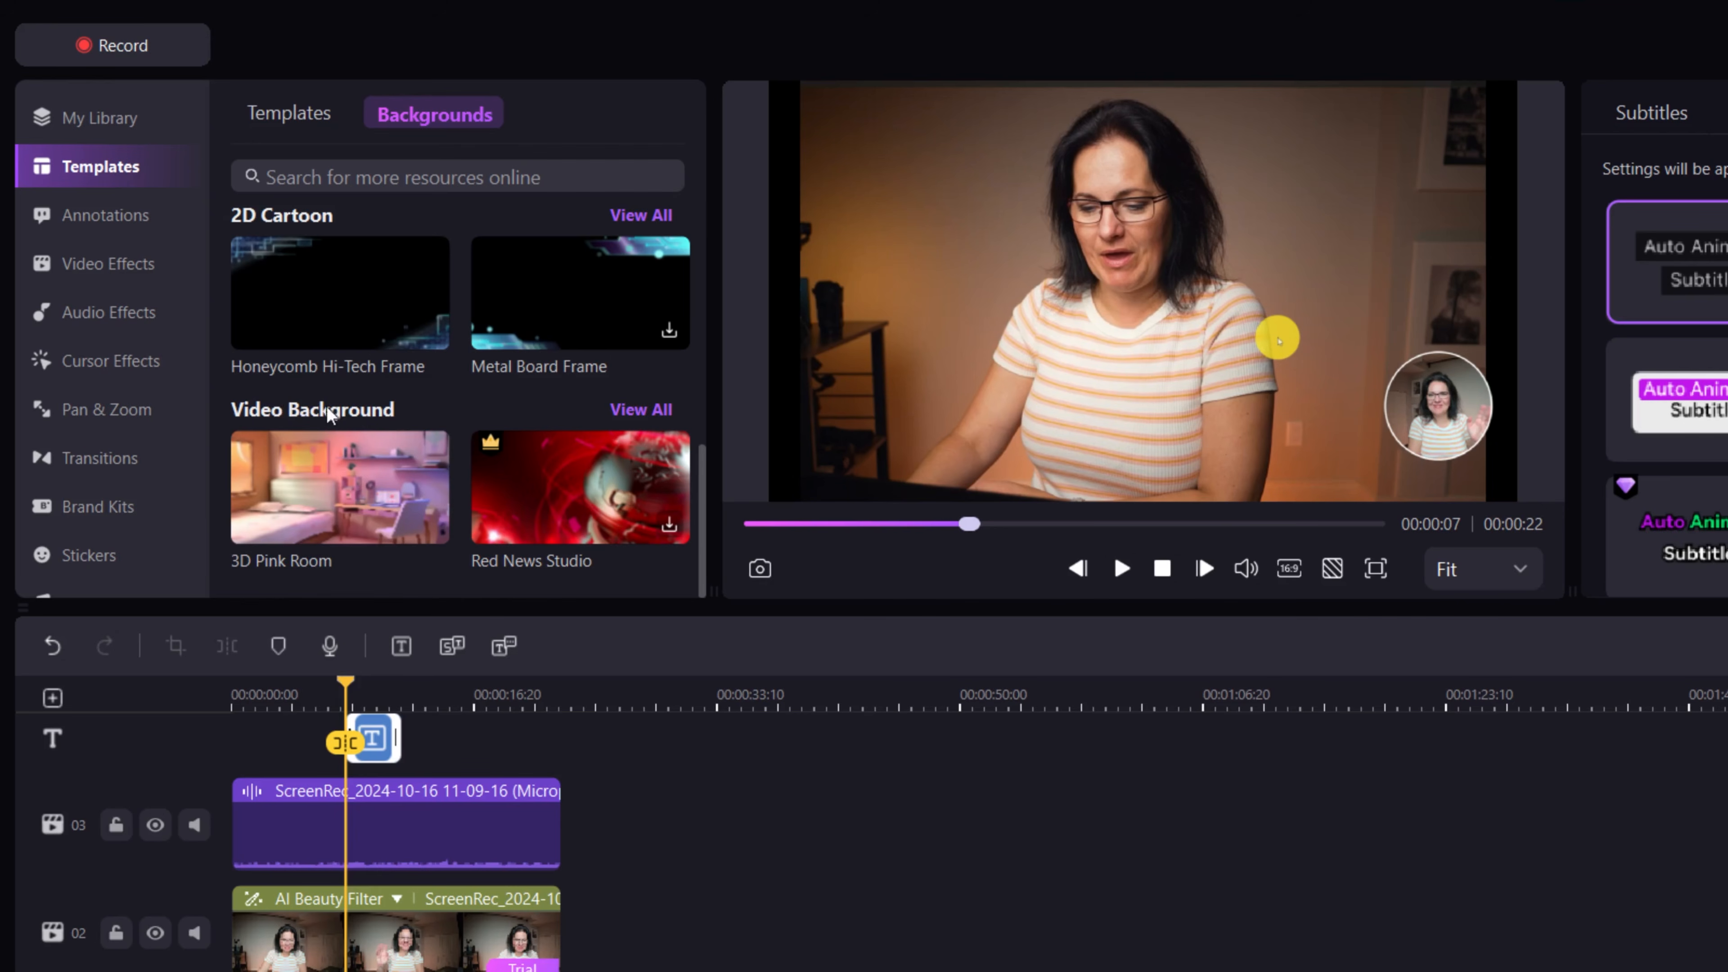
Look through the annotation categories, including Popular, Basic Text, Dialog and Line&Arrow.
{"action": "left_click", "coordinate": [102, 215]}
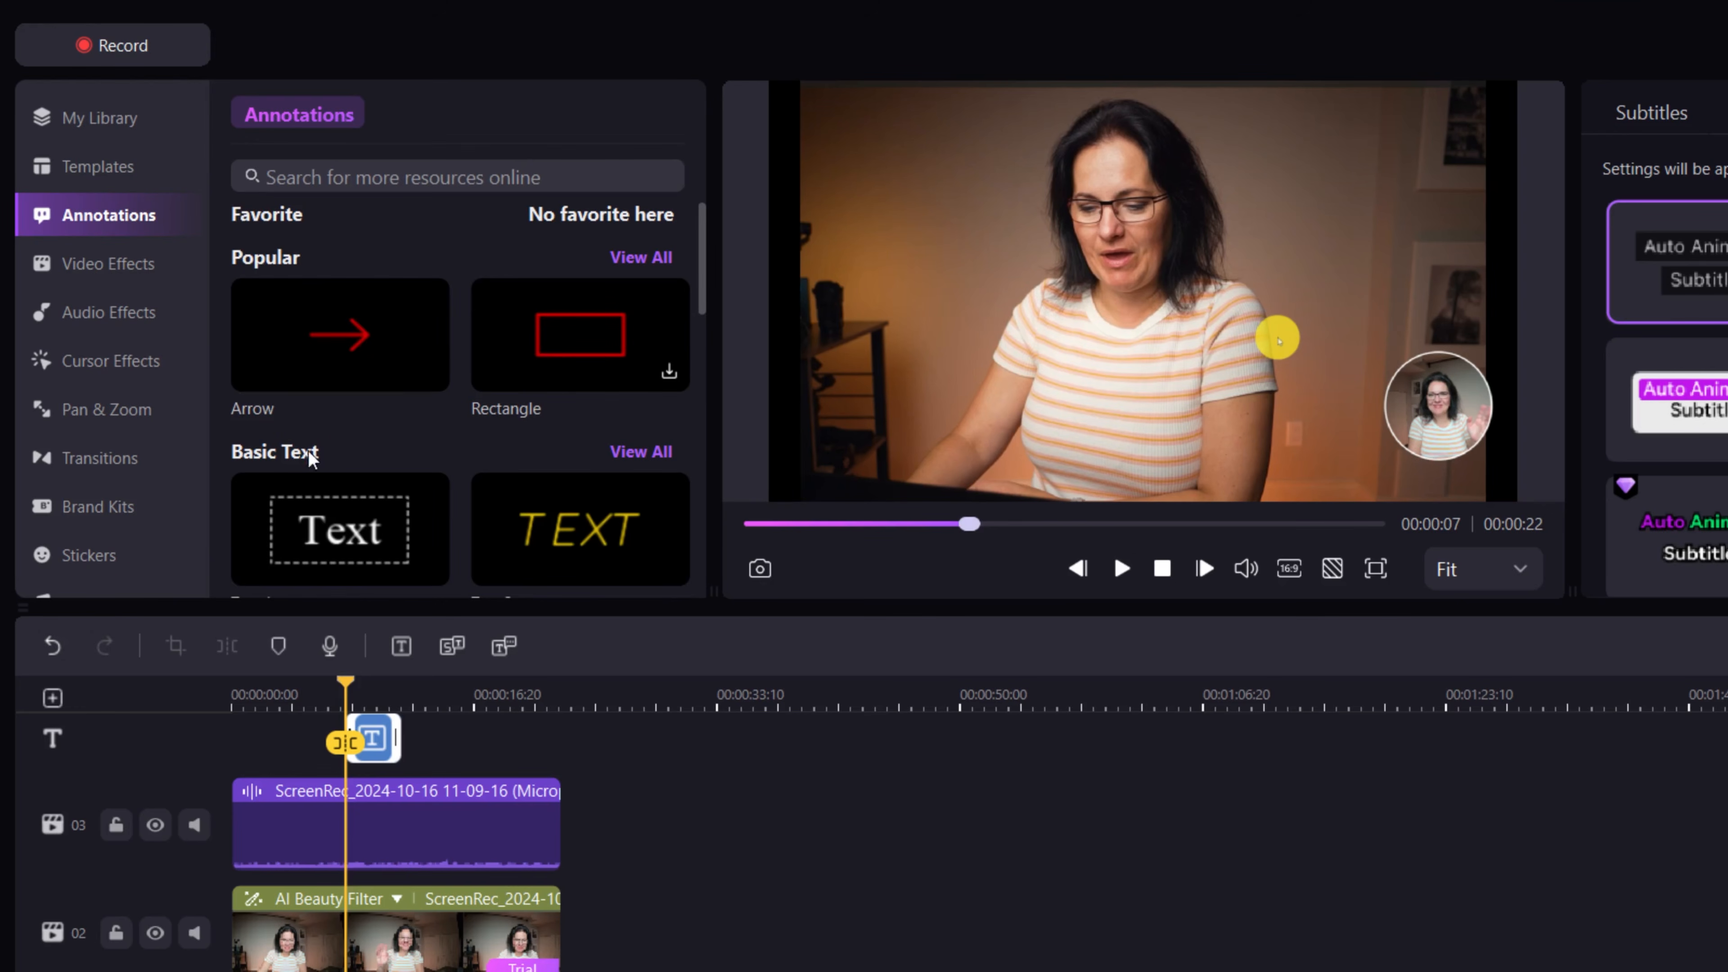
{"action": "scroll", "coordinate": [269, 458], "scroll_direction": "down", "scroll_amount": 10}
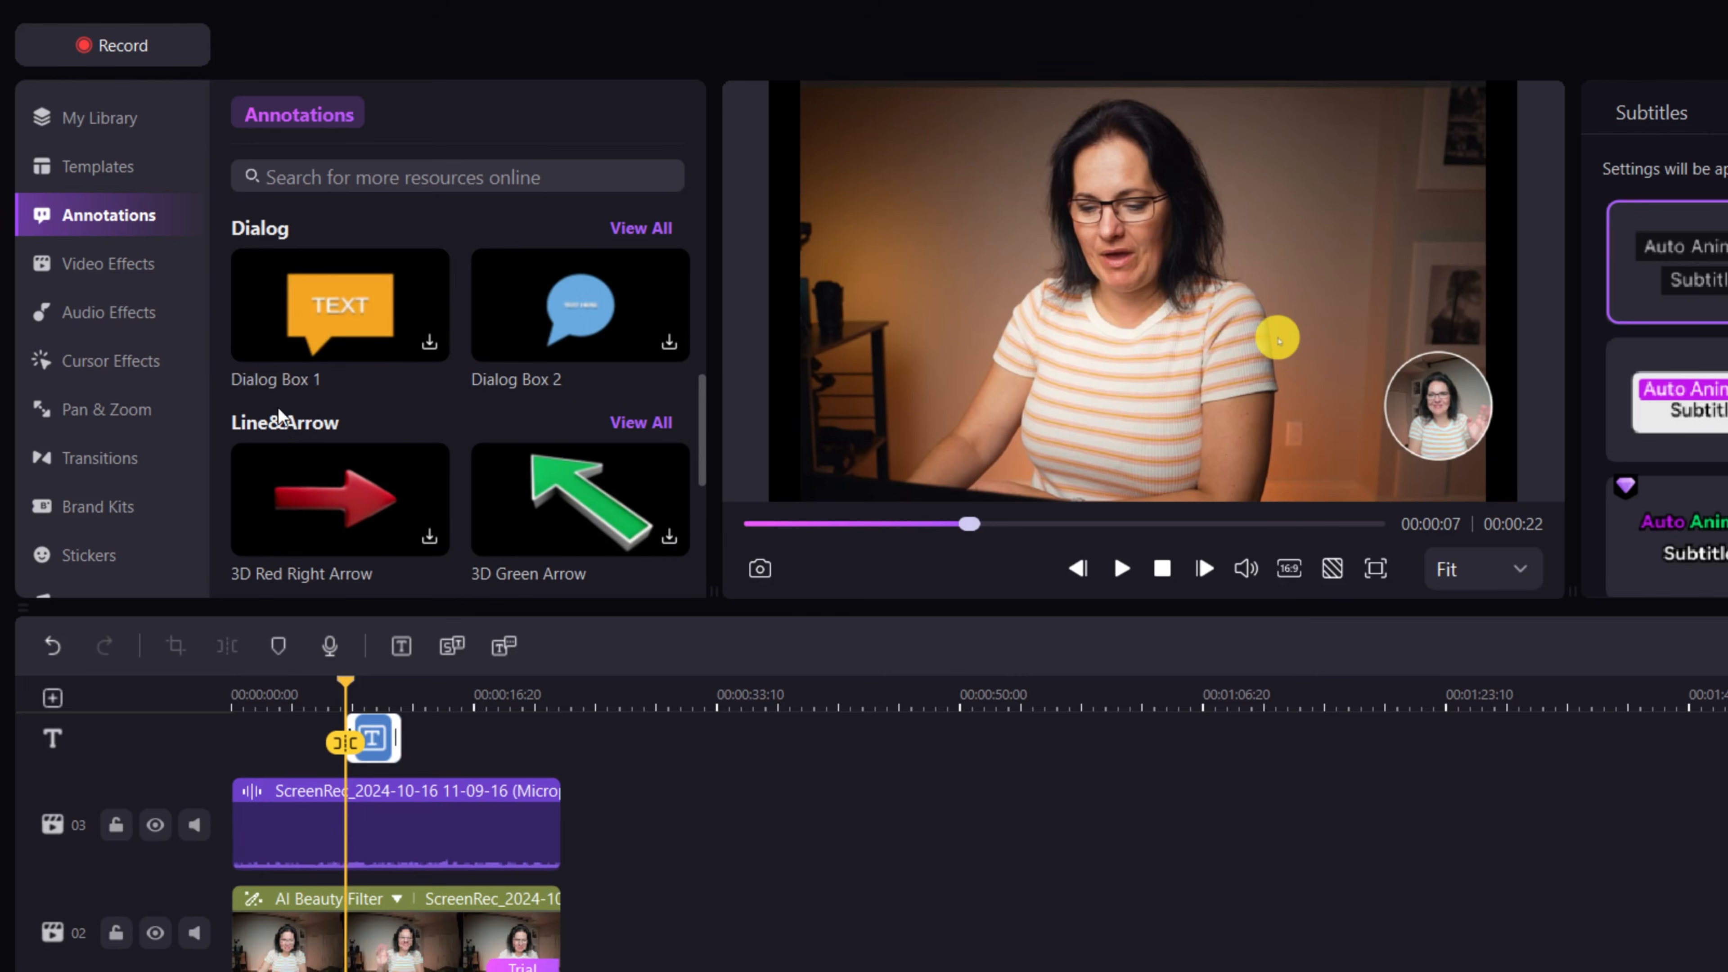
{"action": "scroll", "coordinate": [303, 416], "scroll_direction": "down", "scroll_amount": 5}
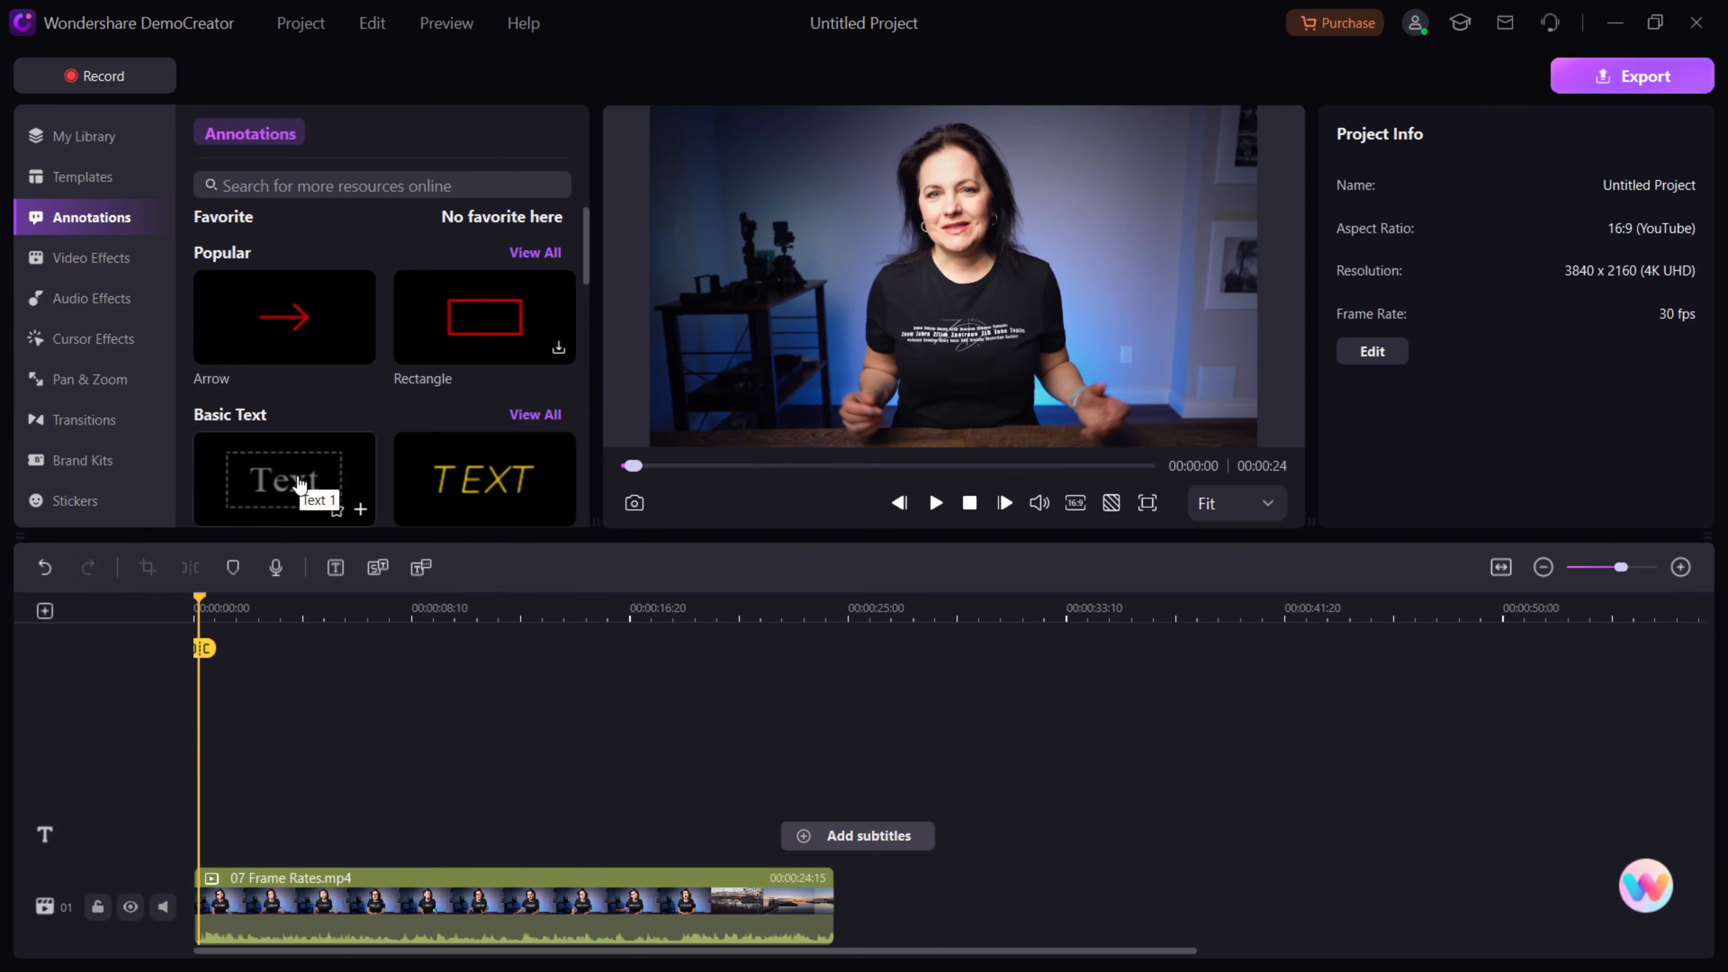
Add the Text 1 annotation above the start of 07 Frame Rates.mp4, extend it to 19:20, and preview it at about 5 seconds.
{"action": "mouse_move", "coordinate": [299, 485]}
{"action": "left_mouse_down"}
{"action": "mouse_move", "coordinate": [258, 725]}
{"action": "mouse_move", "coordinate": [220, 791]}
{"action": "mouse_move", "coordinate": [250, 737]}
{"action": "left_mouse_up"}
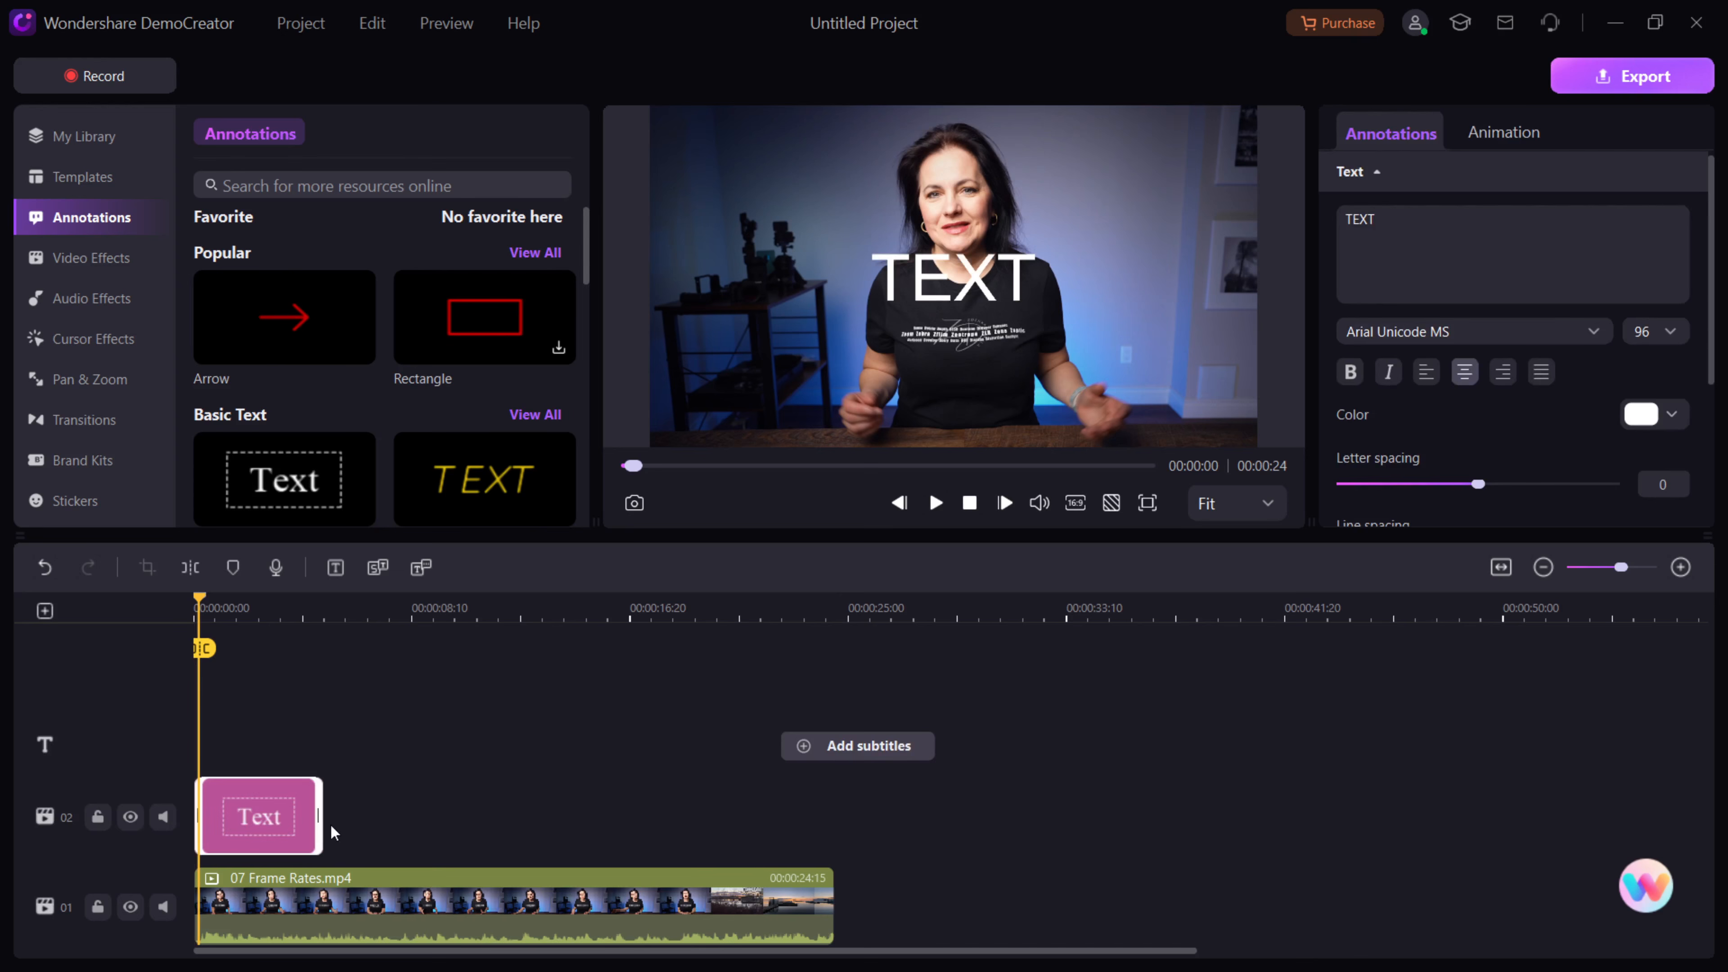
{"action": "left_click_drag", "start_coordinate": [321, 821], "coordinate": [703, 821]}
{"action": "left_click", "coordinate": [344, 608]}
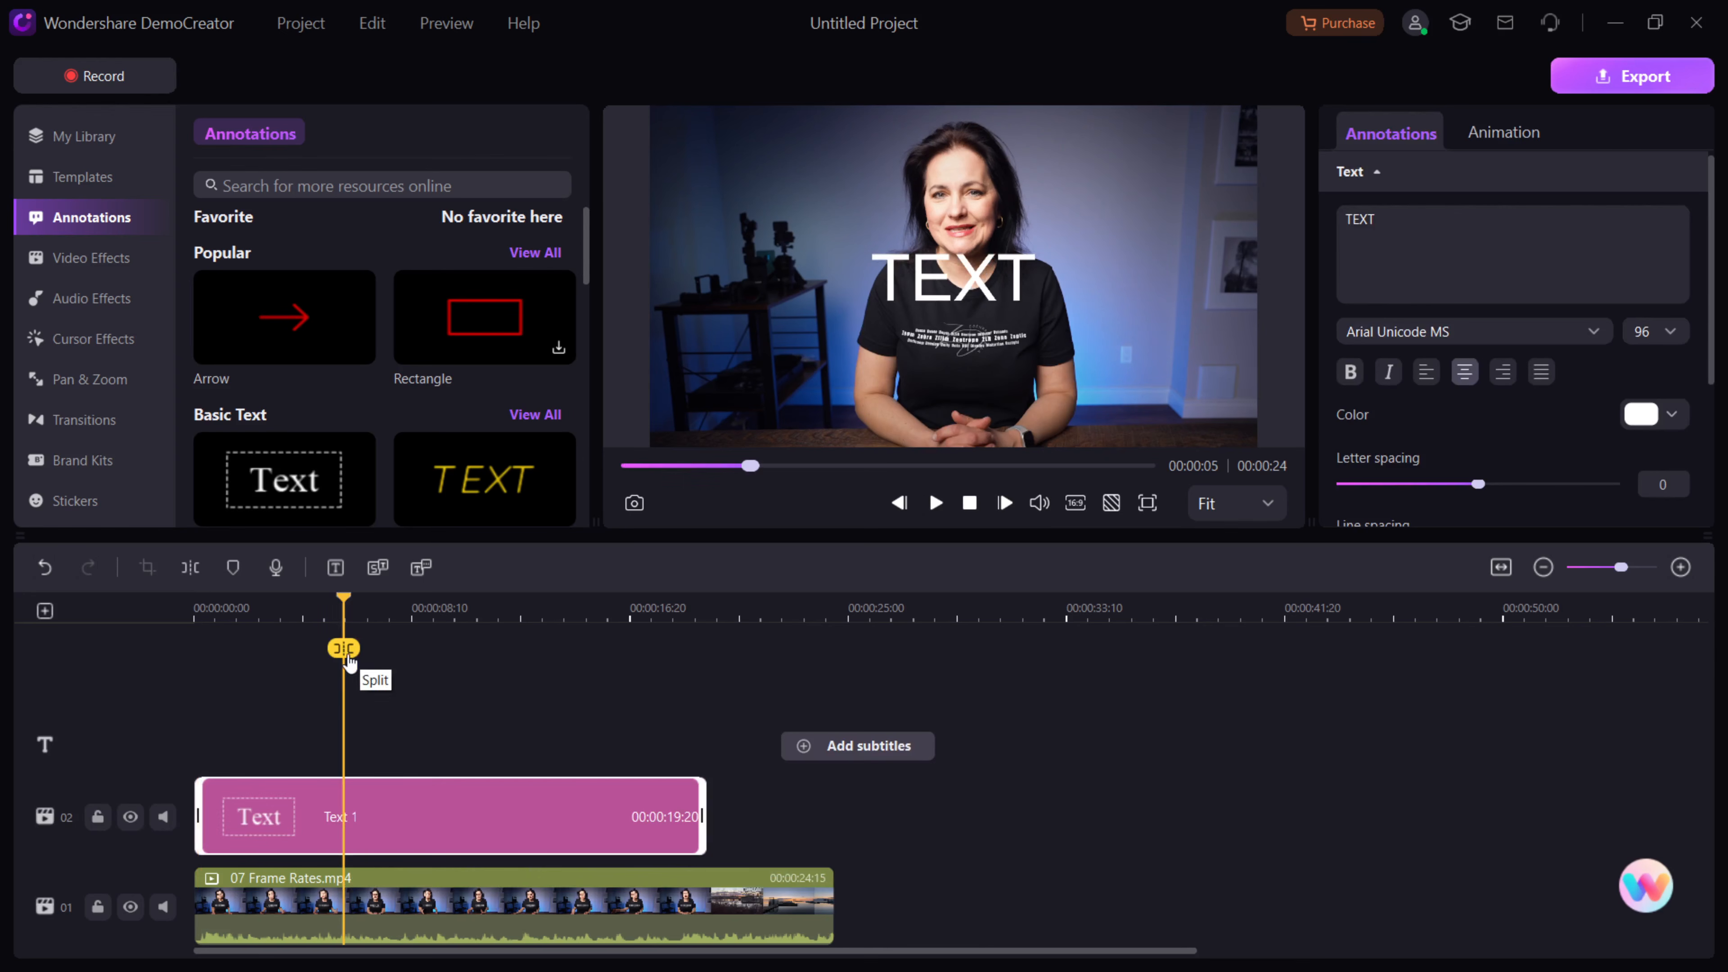
Change the annotation's text to FRAME RATES, shrink it to about size 49, and place it in the upper-left corner of the video frame.
{"action": "left_click_drag", "start_coordinate": [1382, 222], "coordinate": [1275, 261]}
{"action": "key", "text": "BackSpace"}
{"action": "type", "text": "FRAME RATES"}
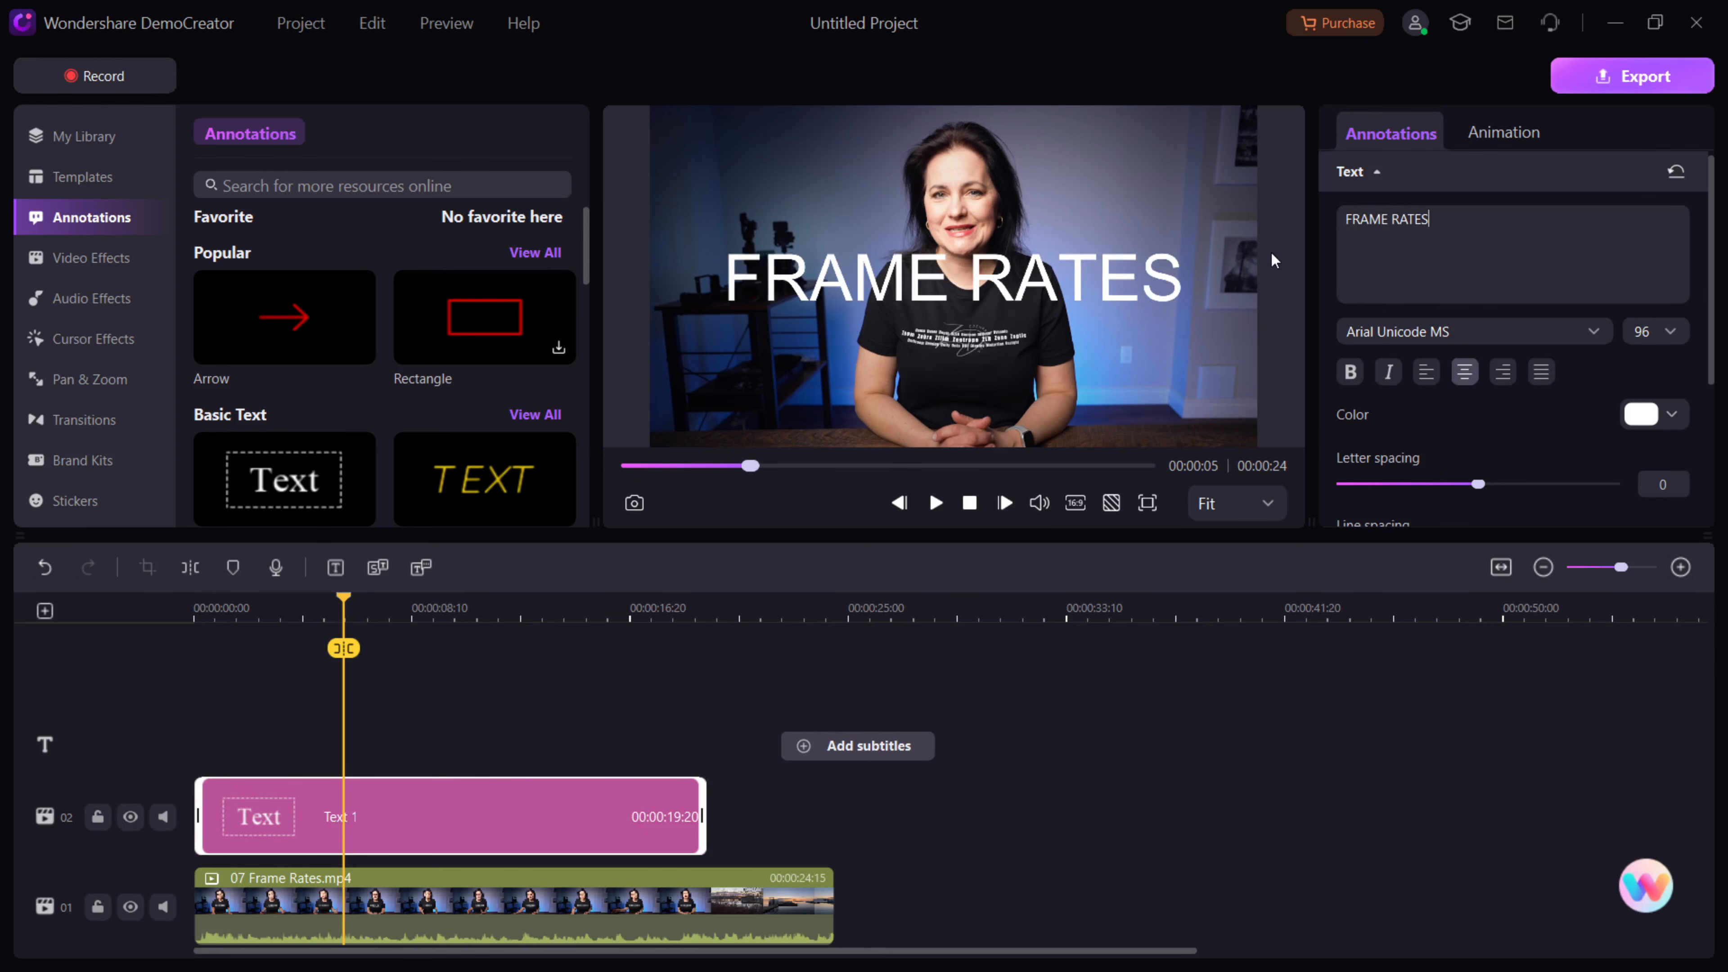
{"action": "left_click_drag", "start_coordinate": [1185, 320], "coordinate": [1091, 369]}
{"action": "left_click_drag", "start_coordinate": [1154, 410], "coordinate": [838, 151]}
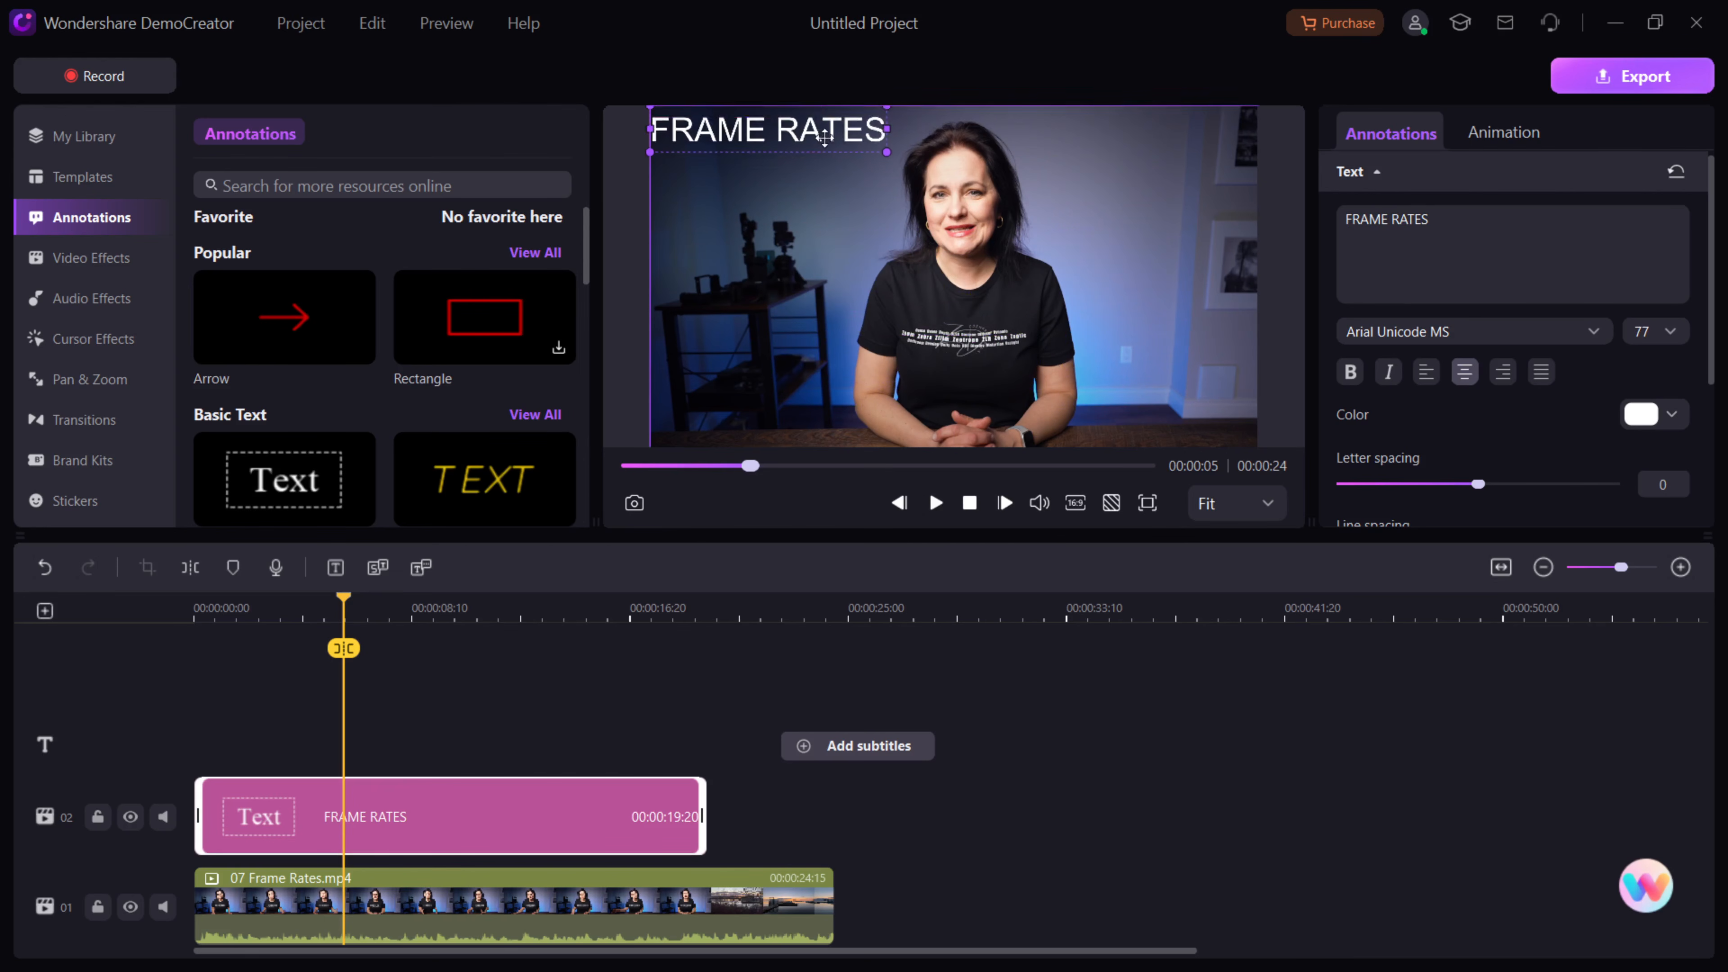
Set the FRAME RATES title's font to Arial Narrow Negreta cursiva and slightly increase its letter spacing.
{"action": "left_click", "coordinate": [1594, 332]}
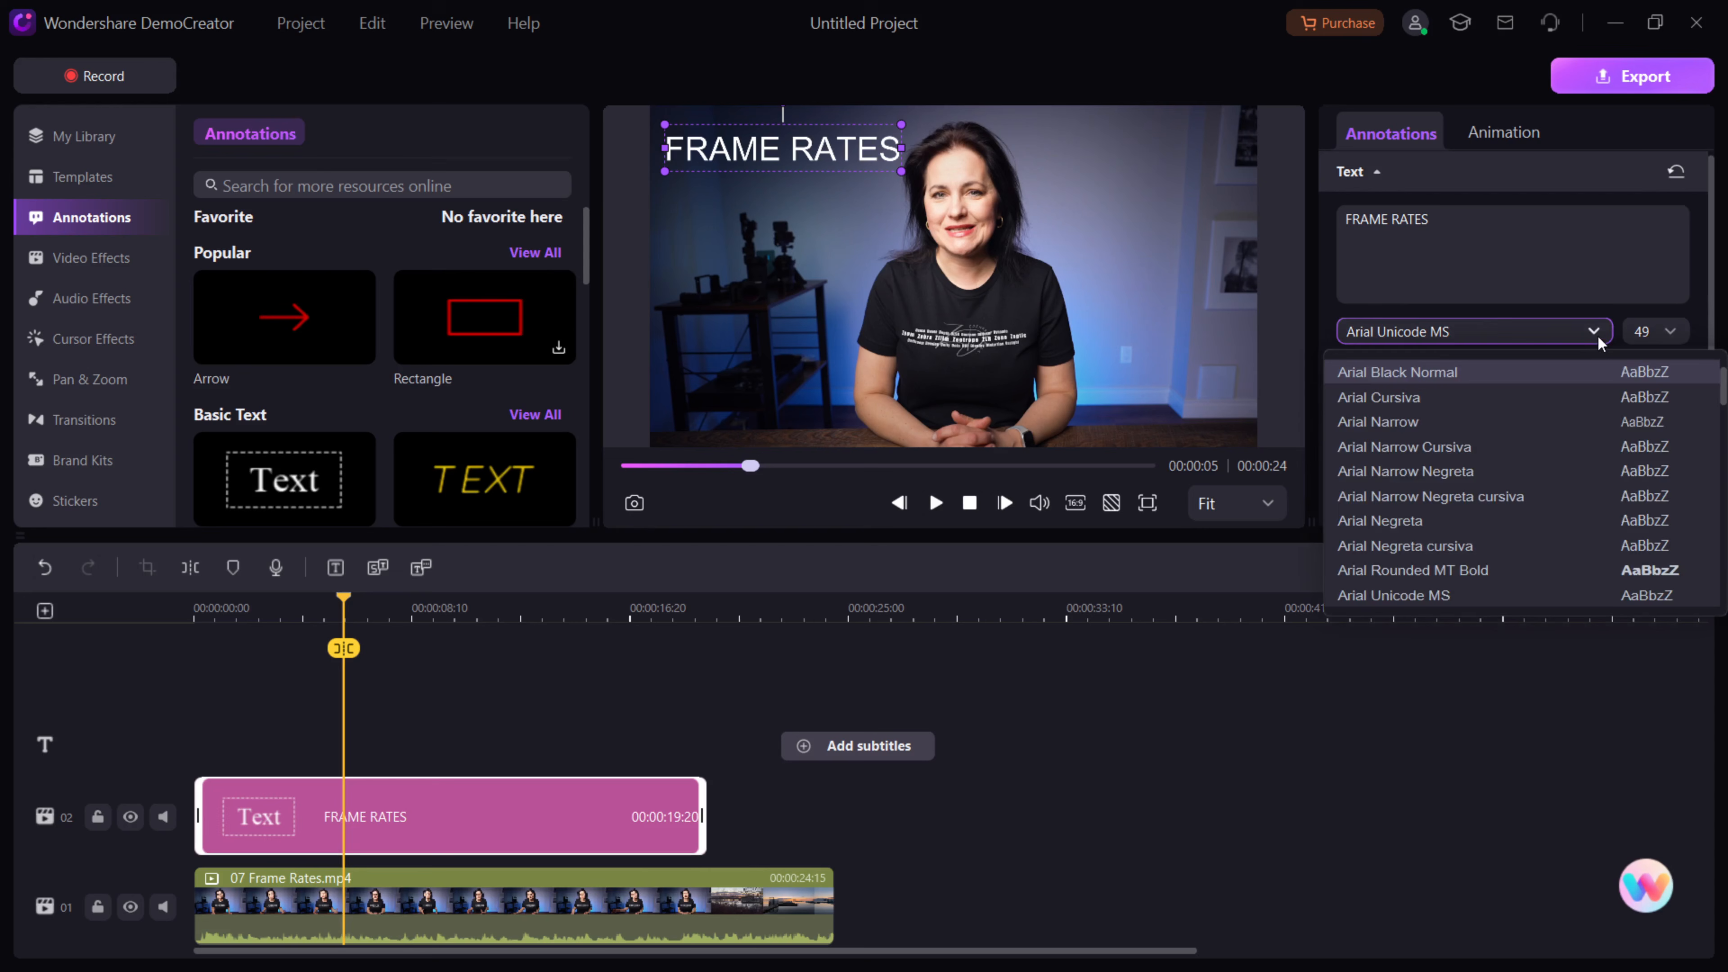
{"action": "left_click", "coordinate": [1468, 489]}
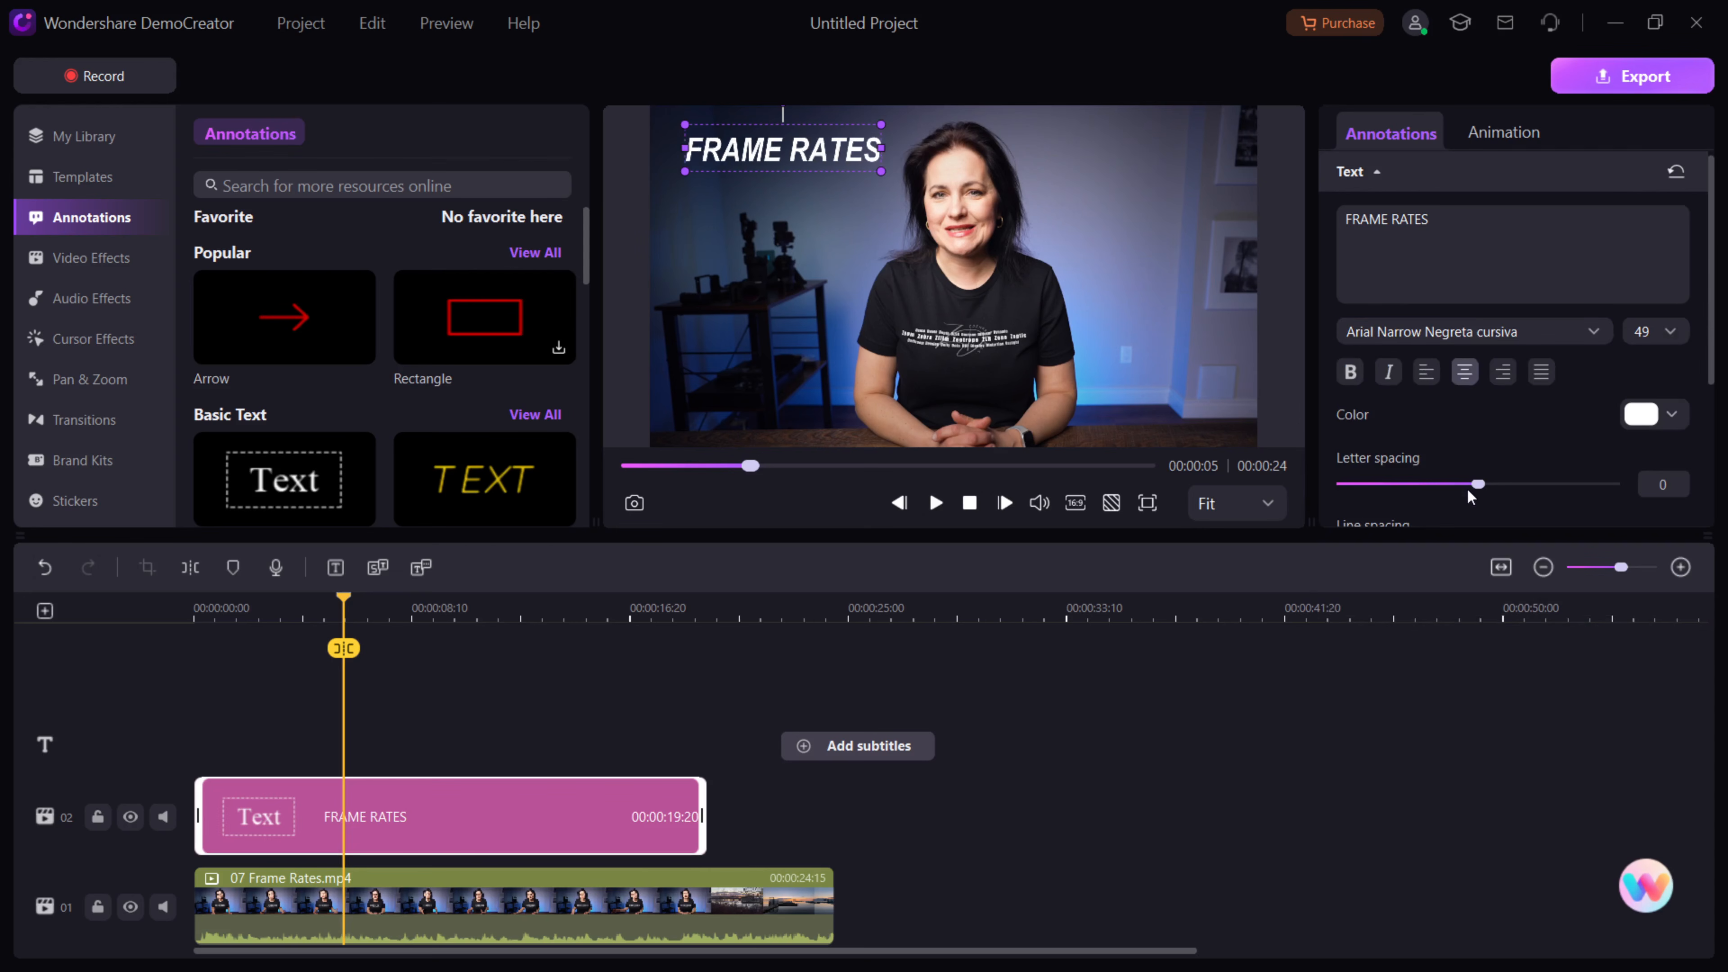
{"action": "left_click_drag", "start_coordinate": [1708, 269], "coordinate": [1705, 397]}
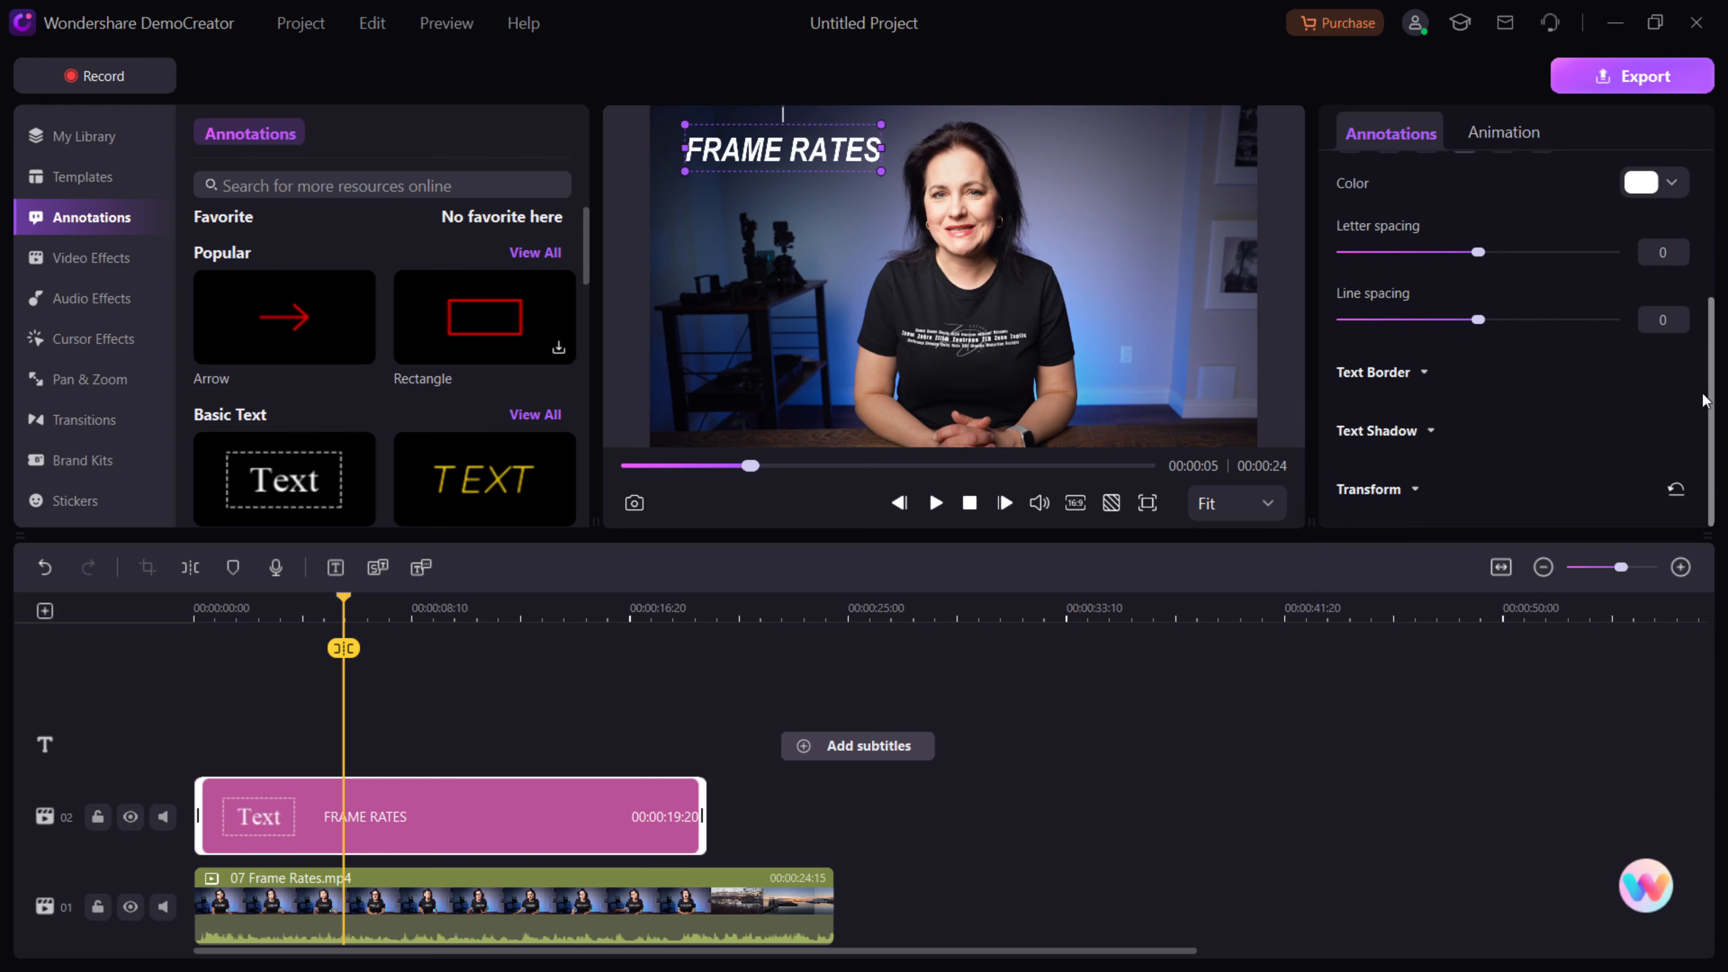
{"action": "left_click_drag", "start_coordinate": [1474, 253], "coordinate": [1486, 251]}
Enable a cyan text border on the FRAME RATES title with 35% opacity, blur 1 and size 10, and play the video.
{"action": "left_click", "coordinate": [1423, 372]}
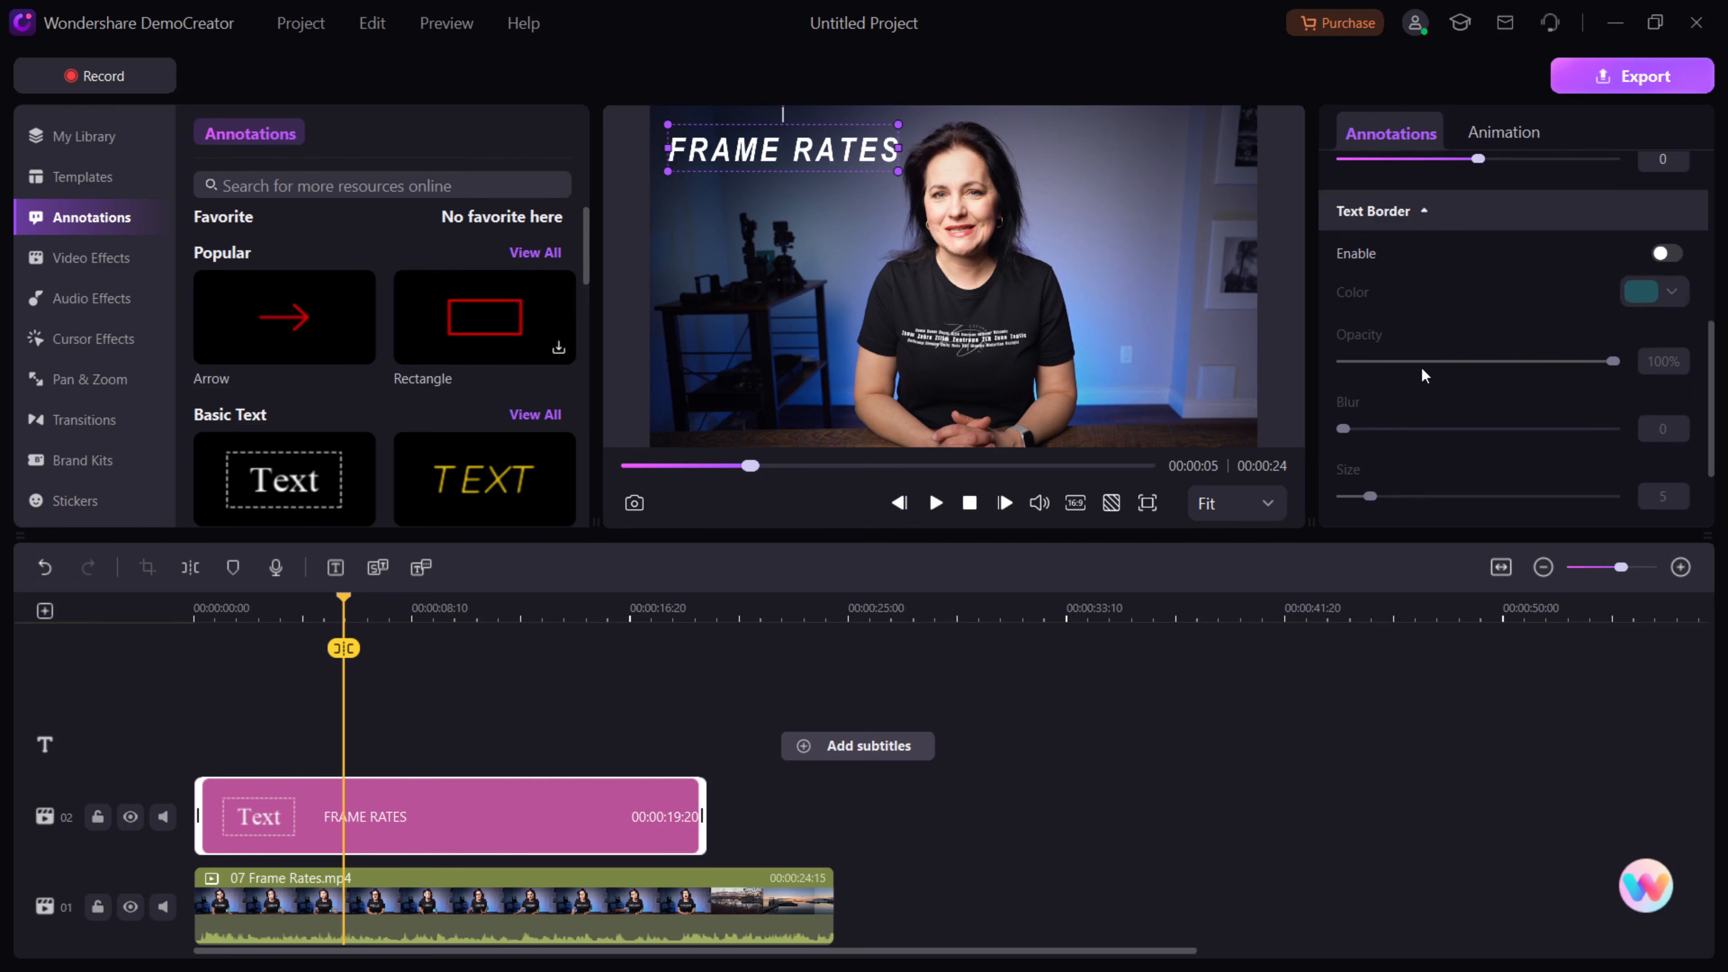
{"action": "left_click", "coordinate": [1671, 254]}
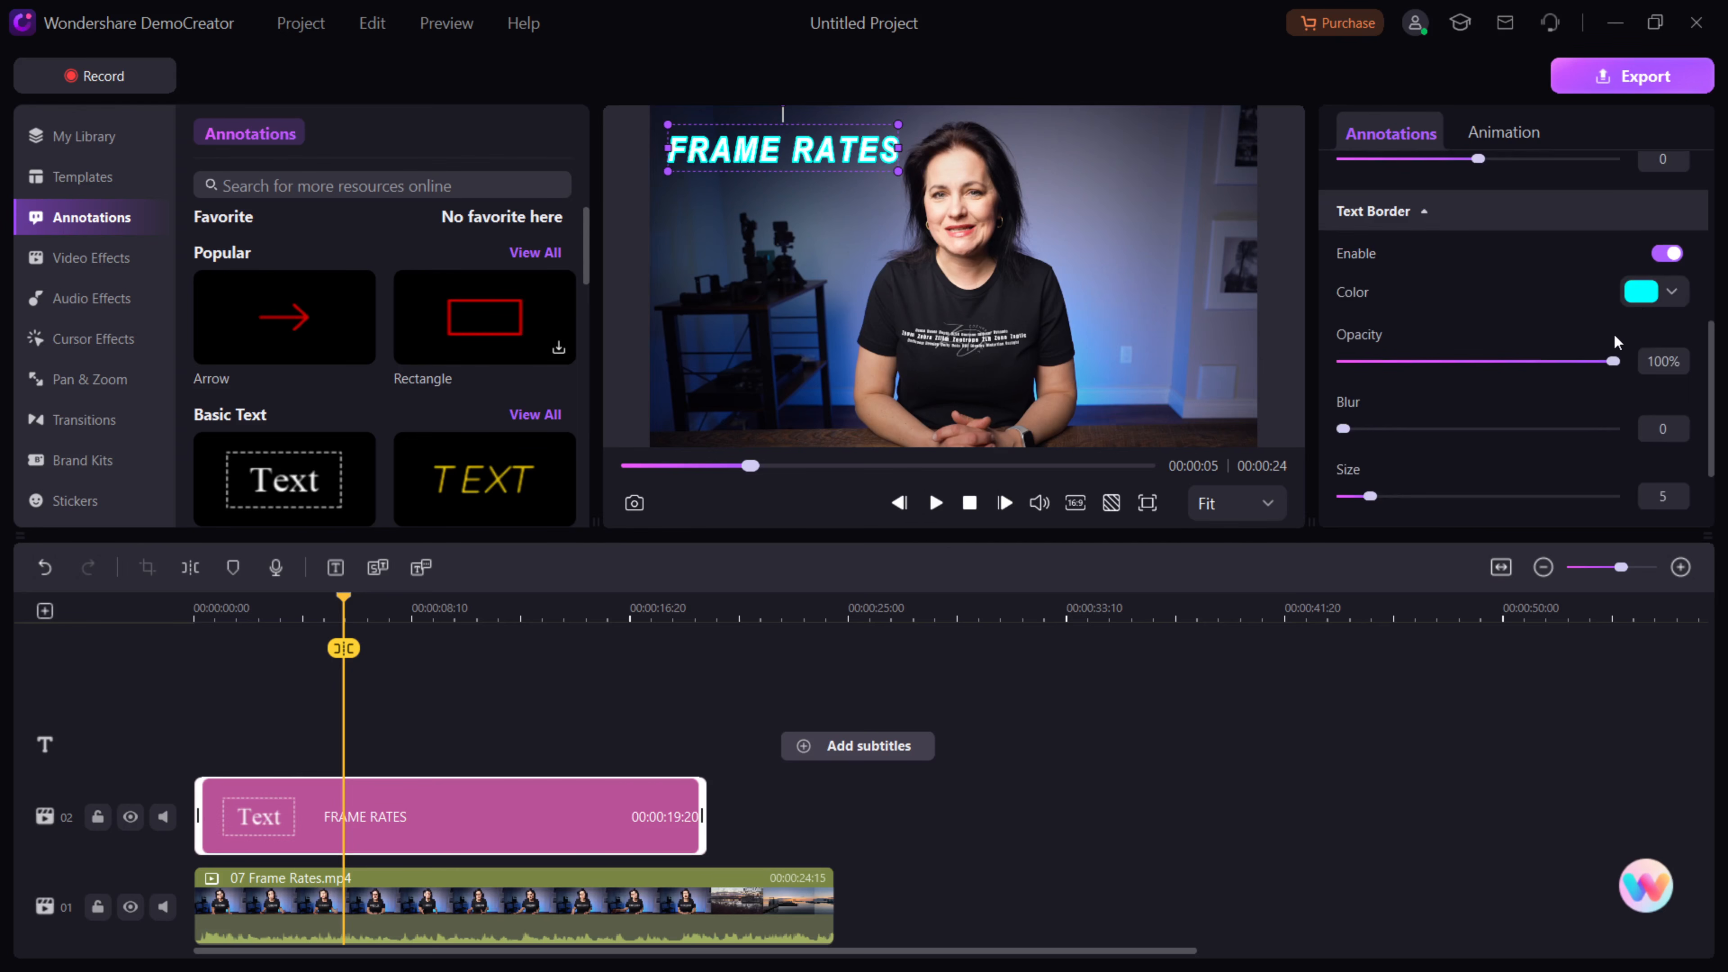
{"action": "left_click_drag", "start_coordinate": [1612, 361], "coordinate": [1437, 390]}
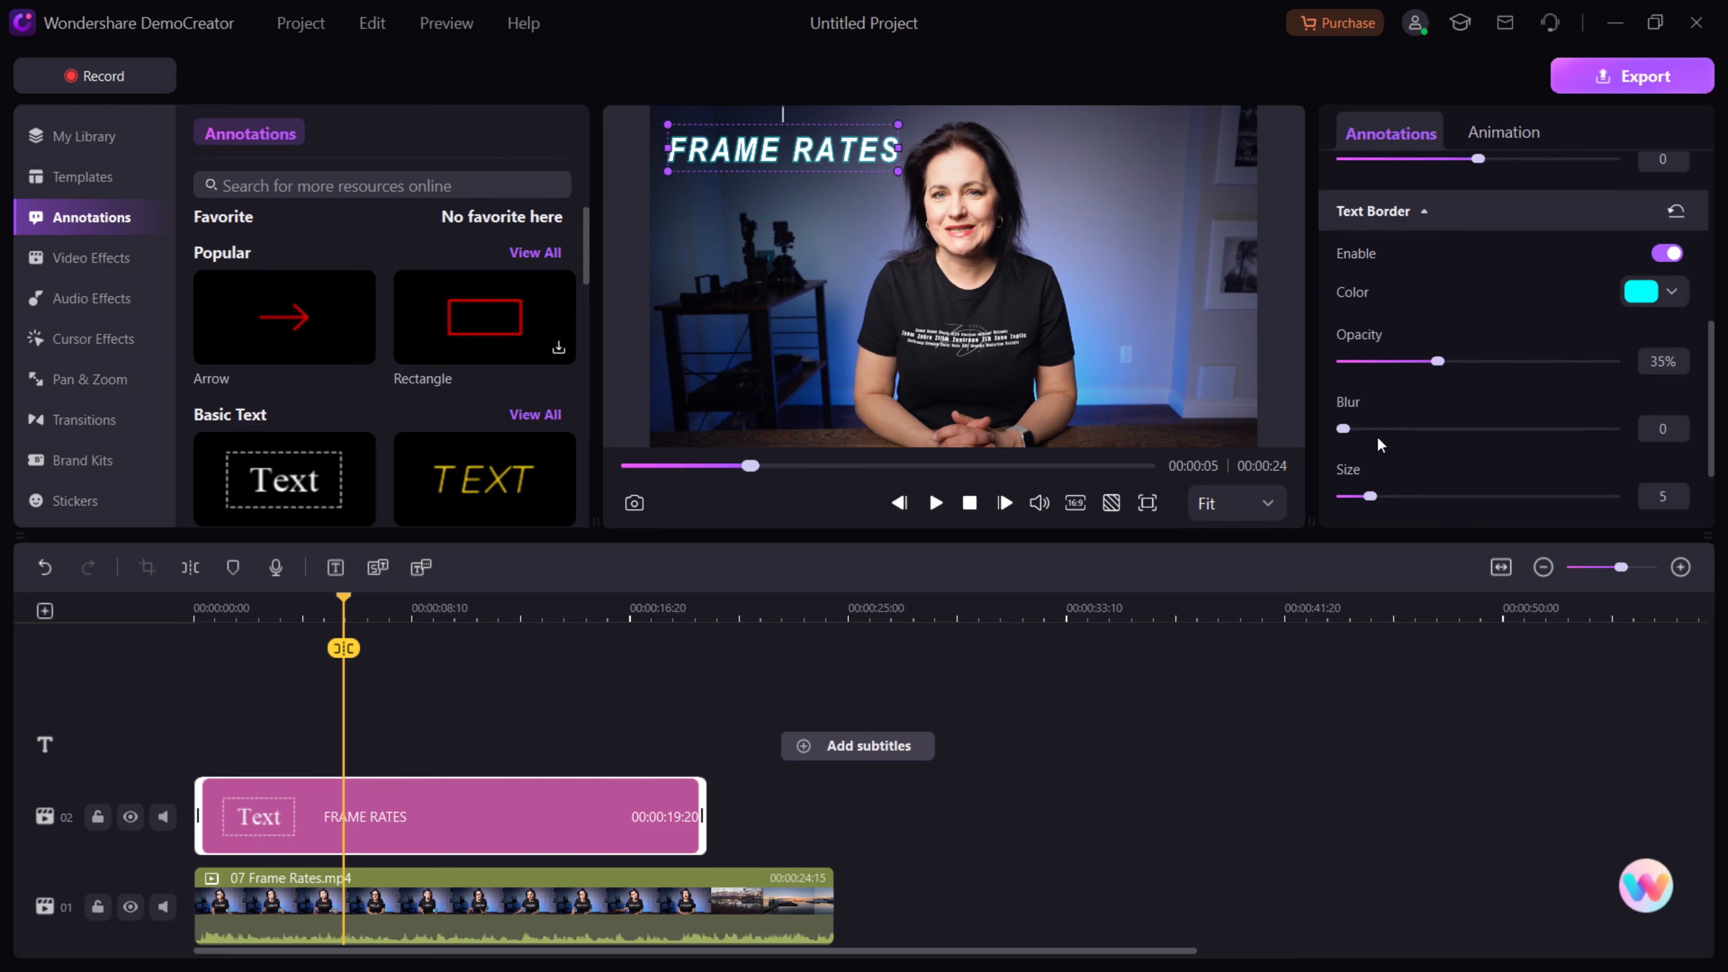
{"action": "left_click_drag", "start_coordinate": [1384, 493], "coordinate": [1401, 495]}
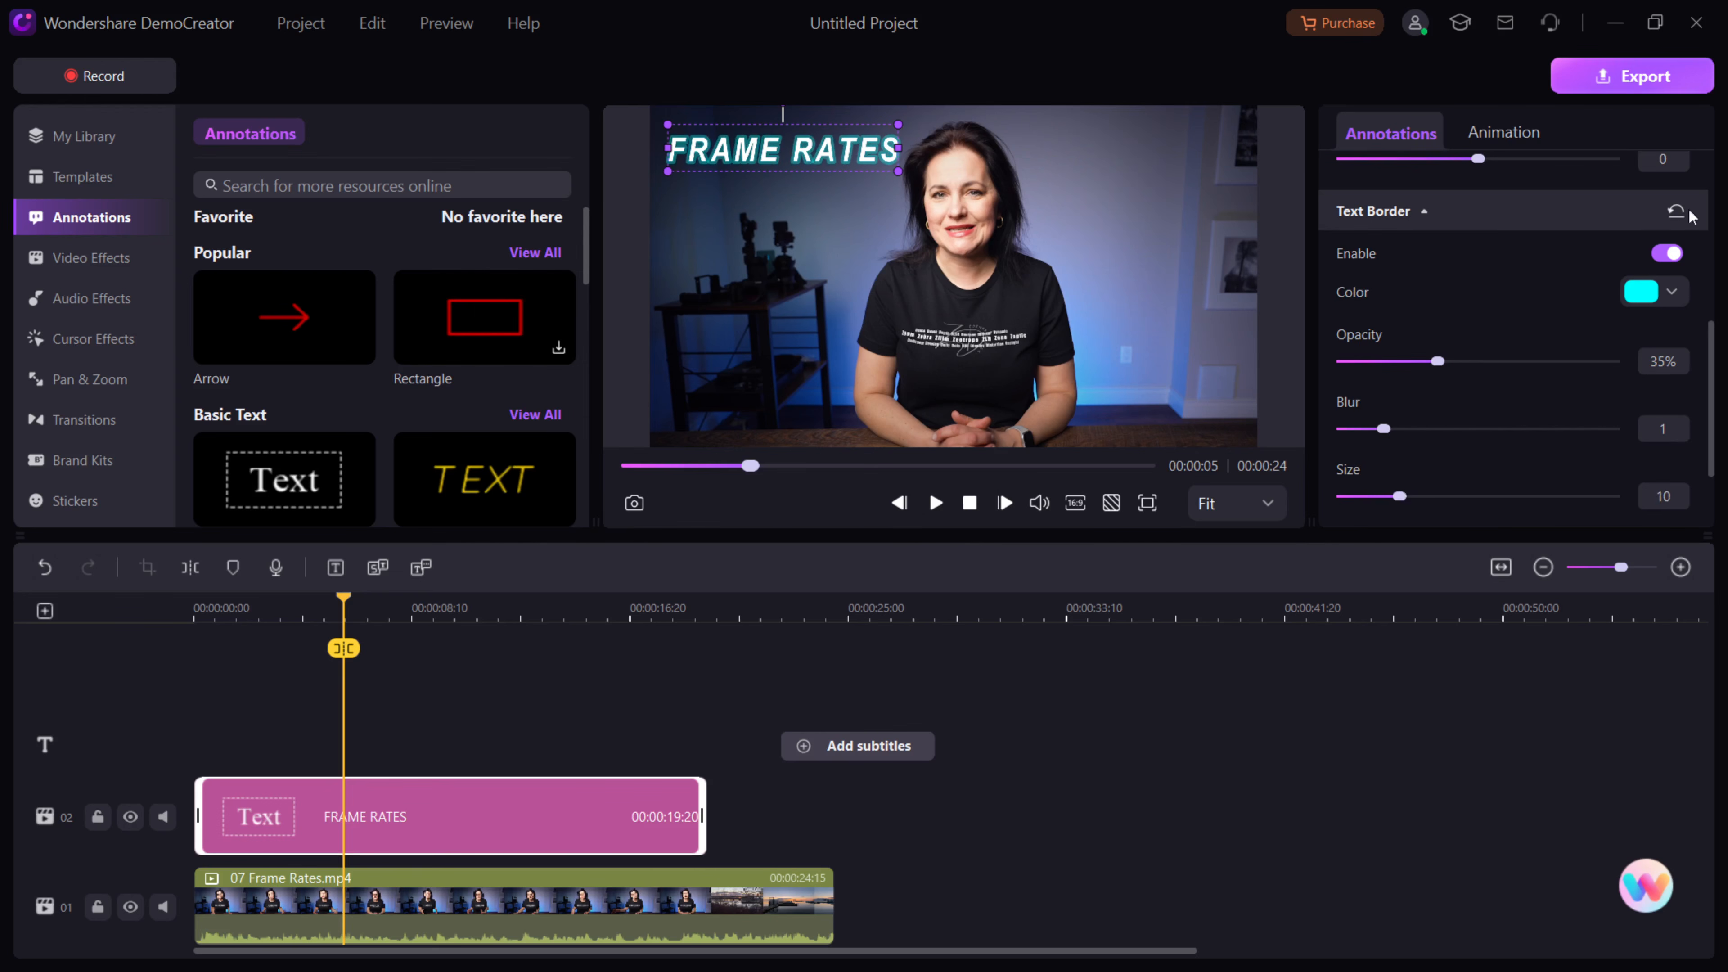
{"action": "left_click", "coordinate": [936, 502]}
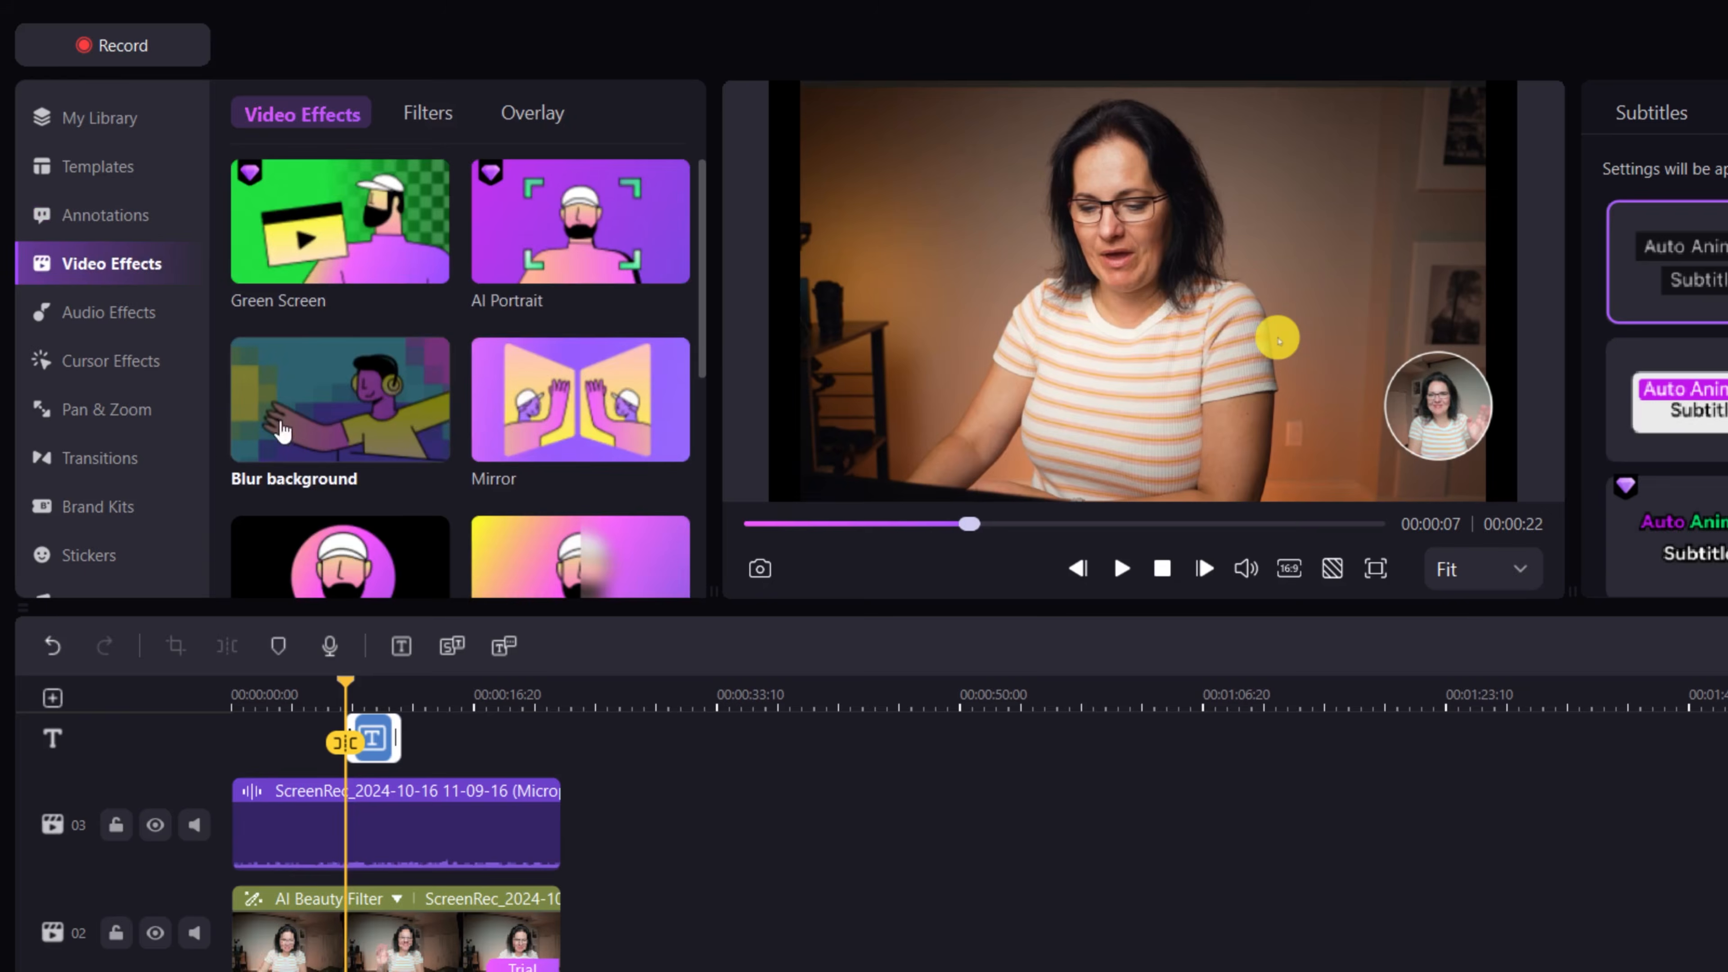
Browse the video filters and overlays, the audio effects, the cursor effects, and the Pan & Zoom presets.
{"action": "left_click", "coordinate": [427, 112]}
{"action": "left_click", "coordinate": [534, 116]}
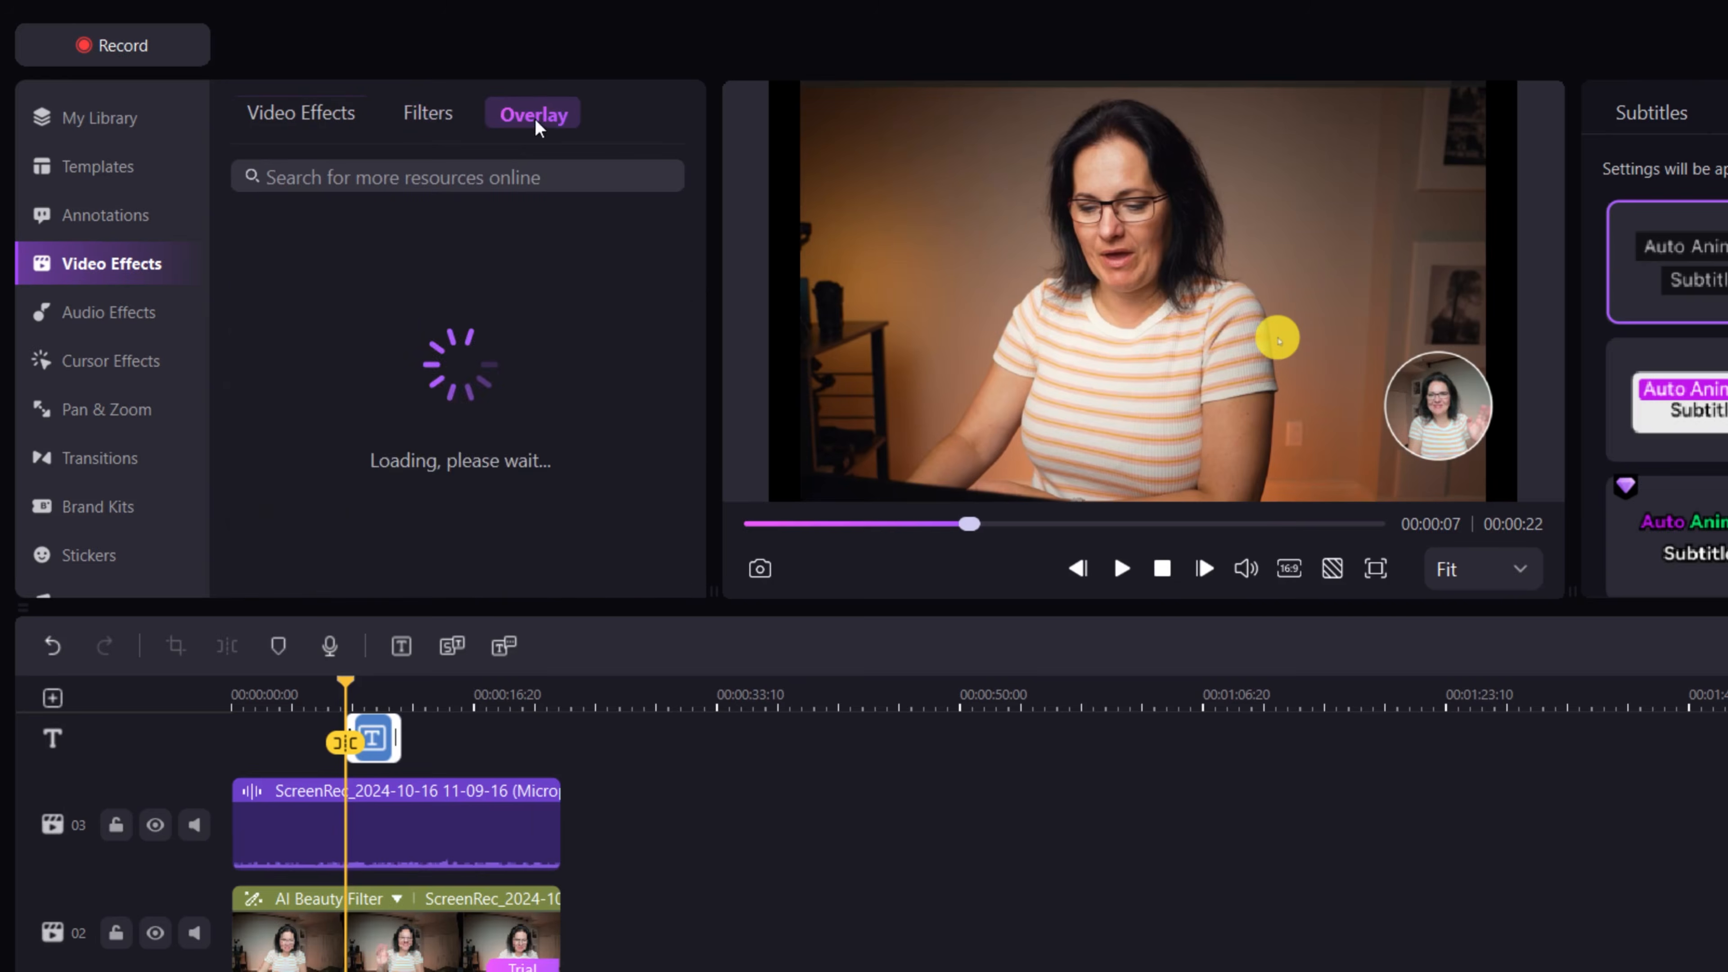
{"action": "left_click", "coordinate": [112, 312]}
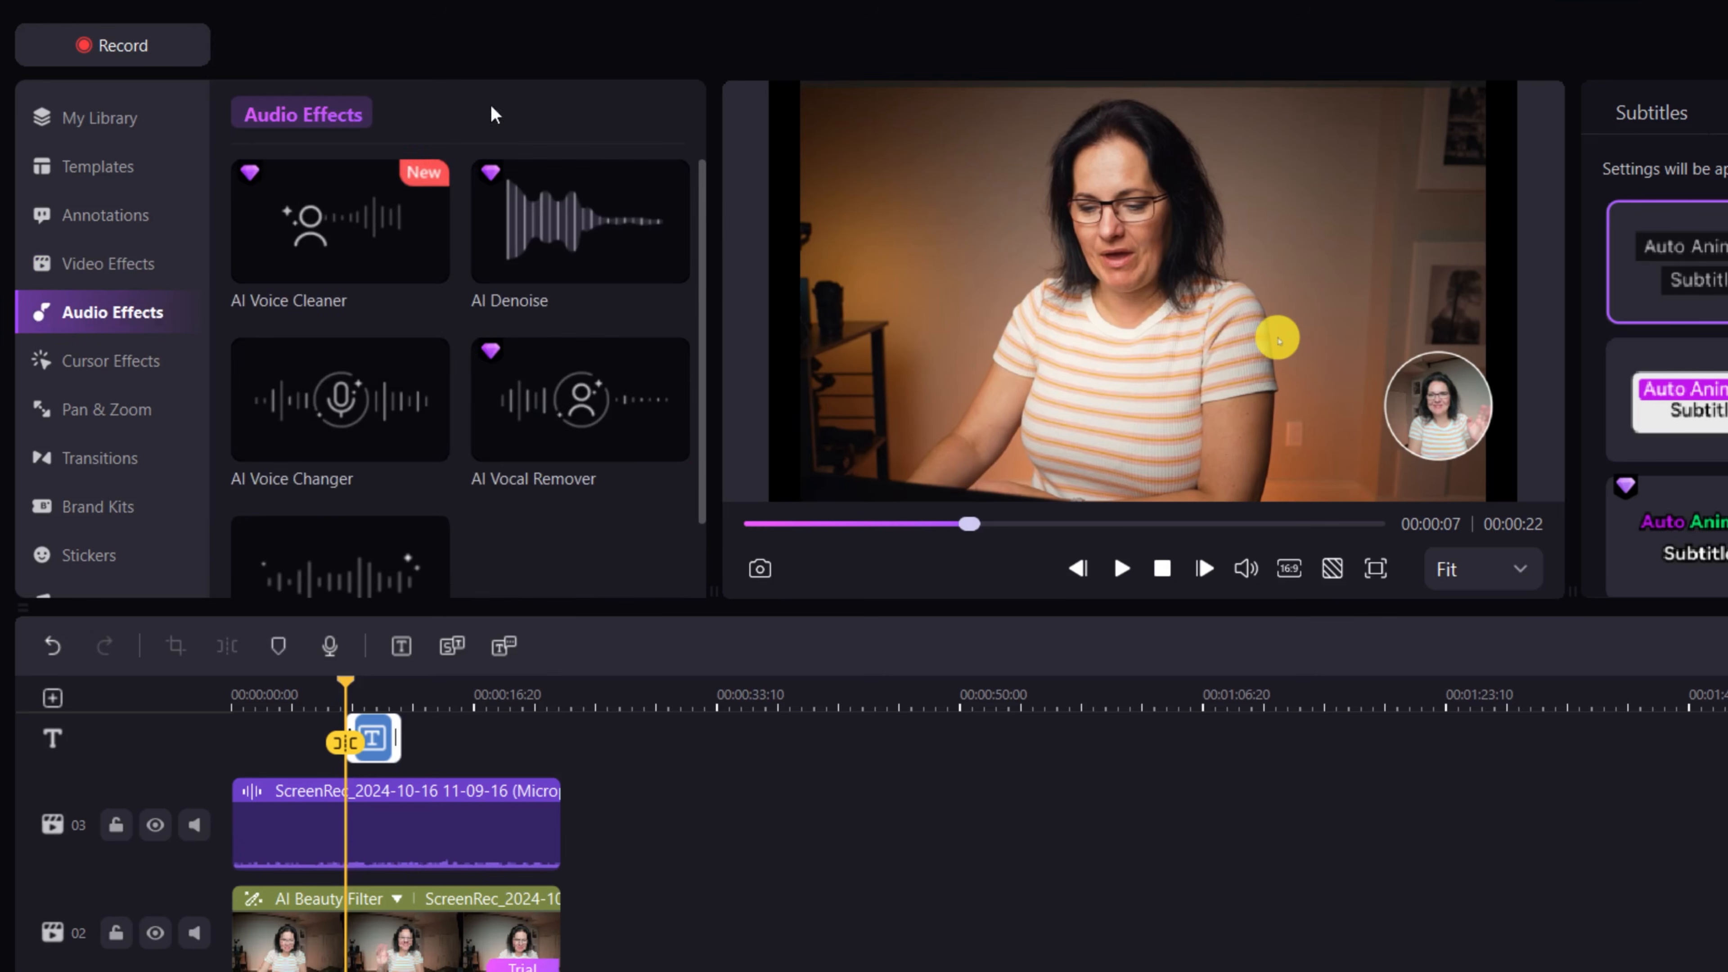
{"action": "left_click", "coordinate": [116, 362]}
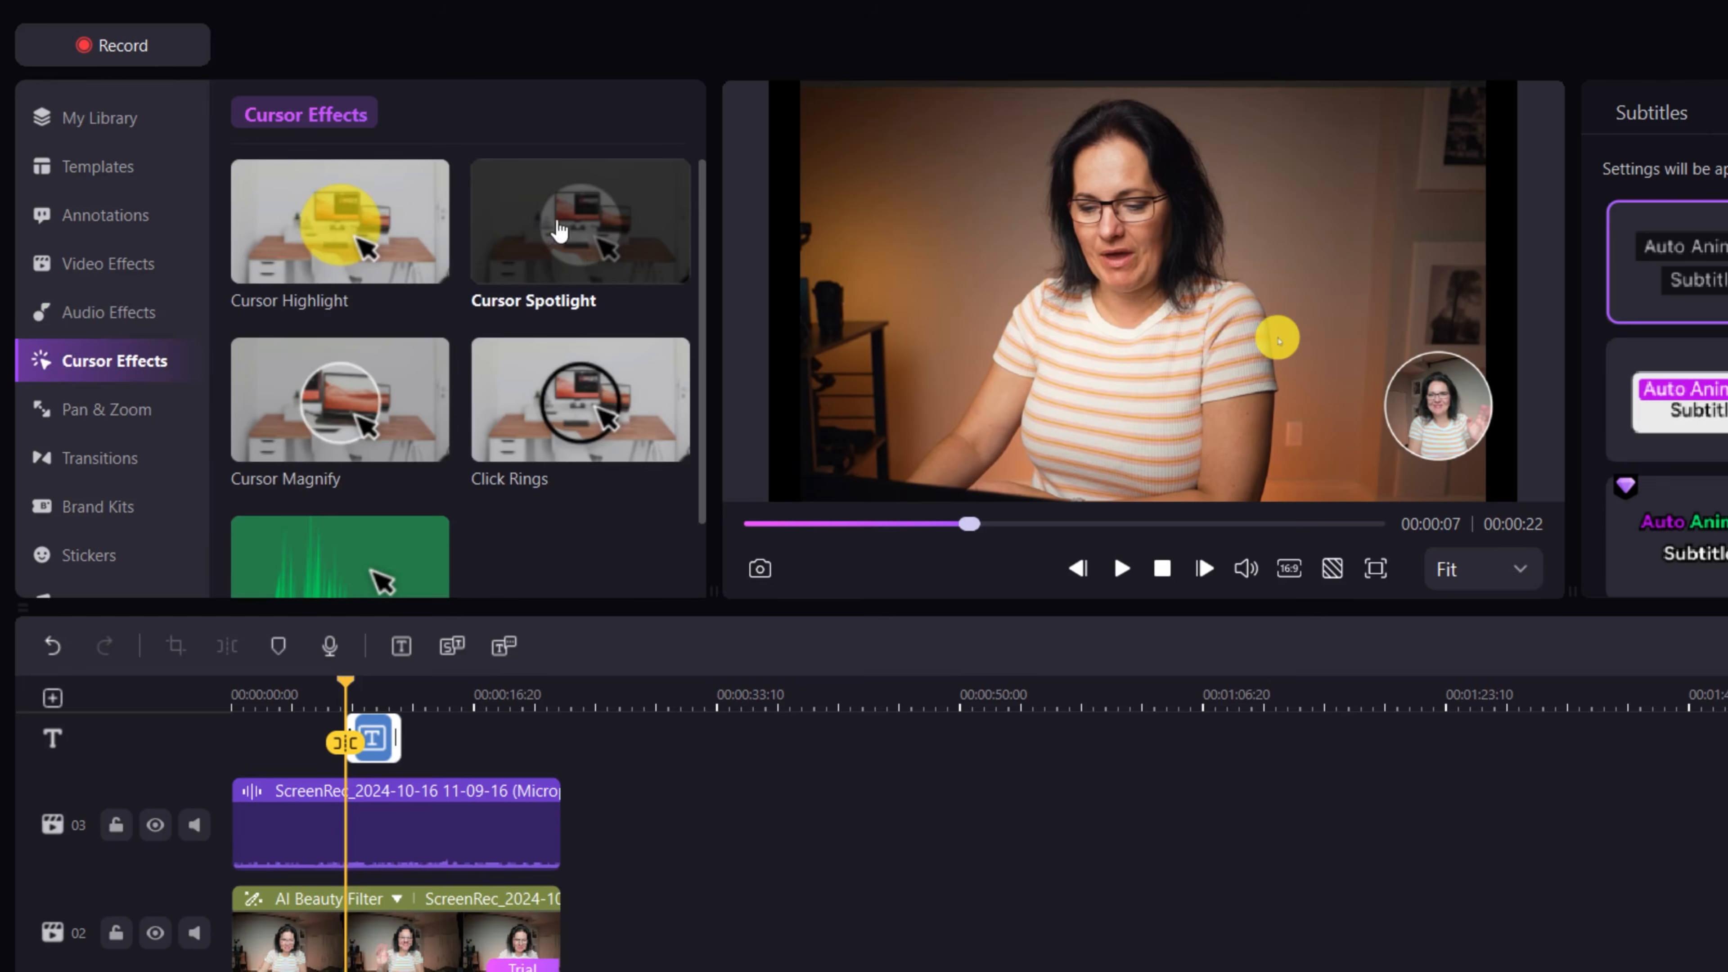
{"action": "left_click", "coordinate": [96, 408]}
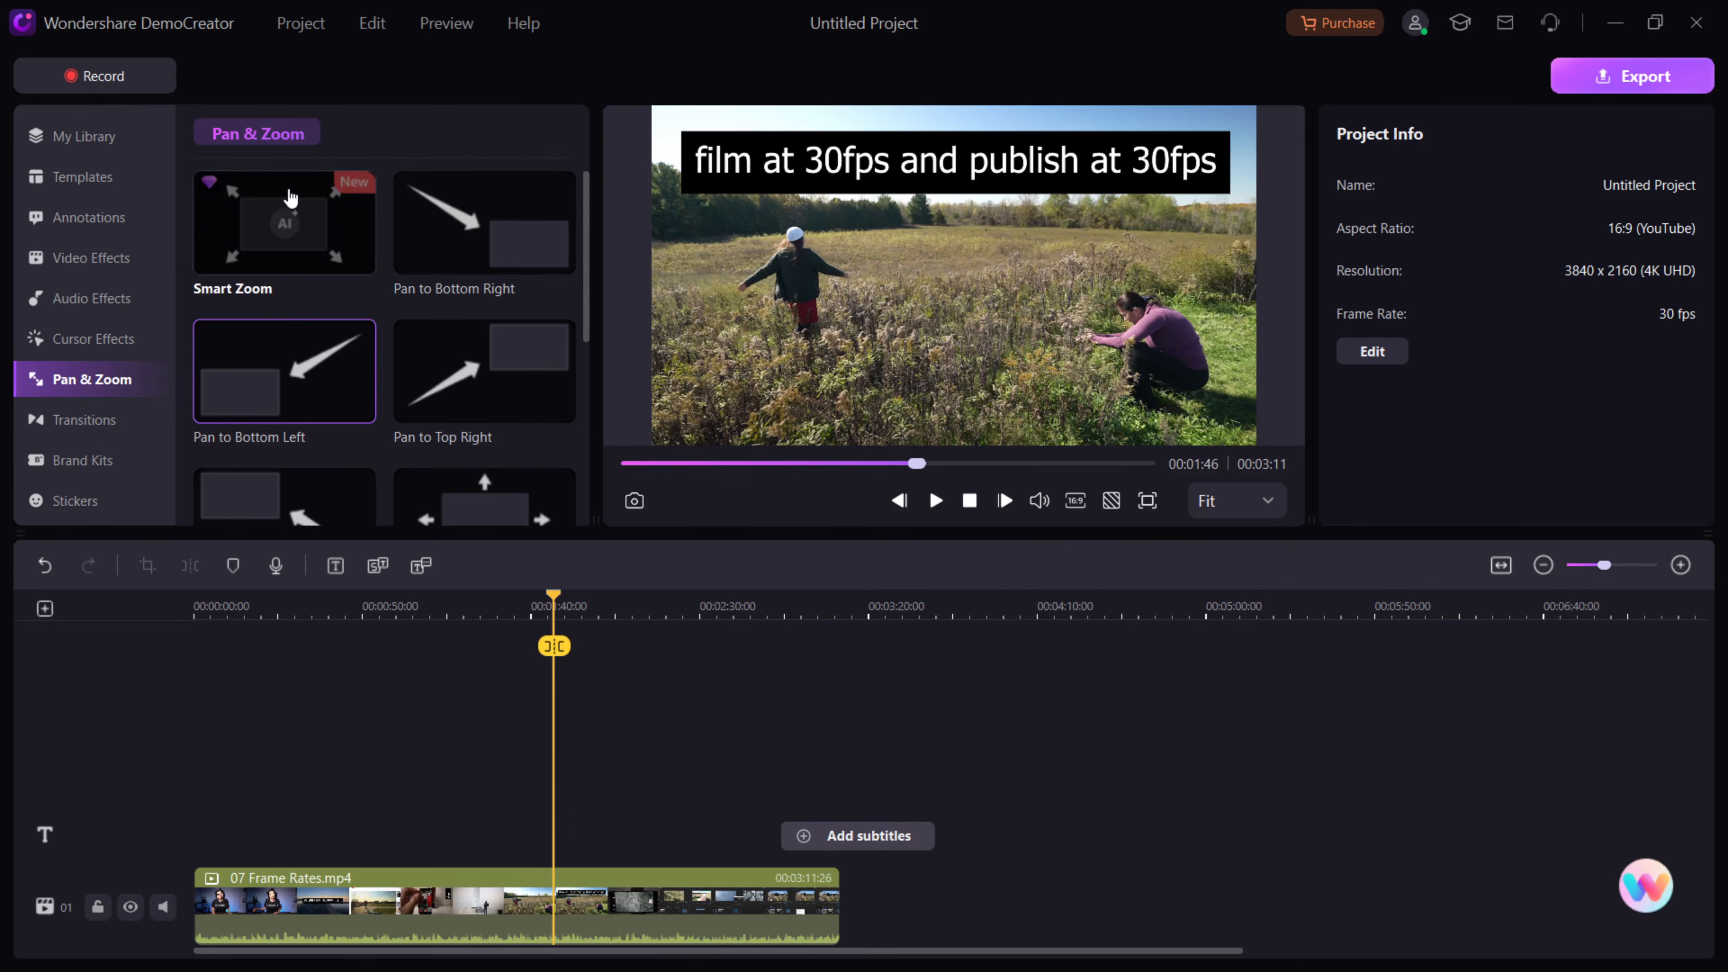
Add the Pan to Top Right preset to the 07 Frame Rates.mp4 clip at the playhead.
{"action": "scroll", "coordinate": [590, 201], "scroll_direction": "down", "scroll_amount": 2}
{"action": "scroll", "coordinate": [503, 340], "scroll_direction": "up", "scroll_amount": 2}
{"action": "left_click_drag", "start_coordinate": [507, 351], "coordinate": [554, 898]}
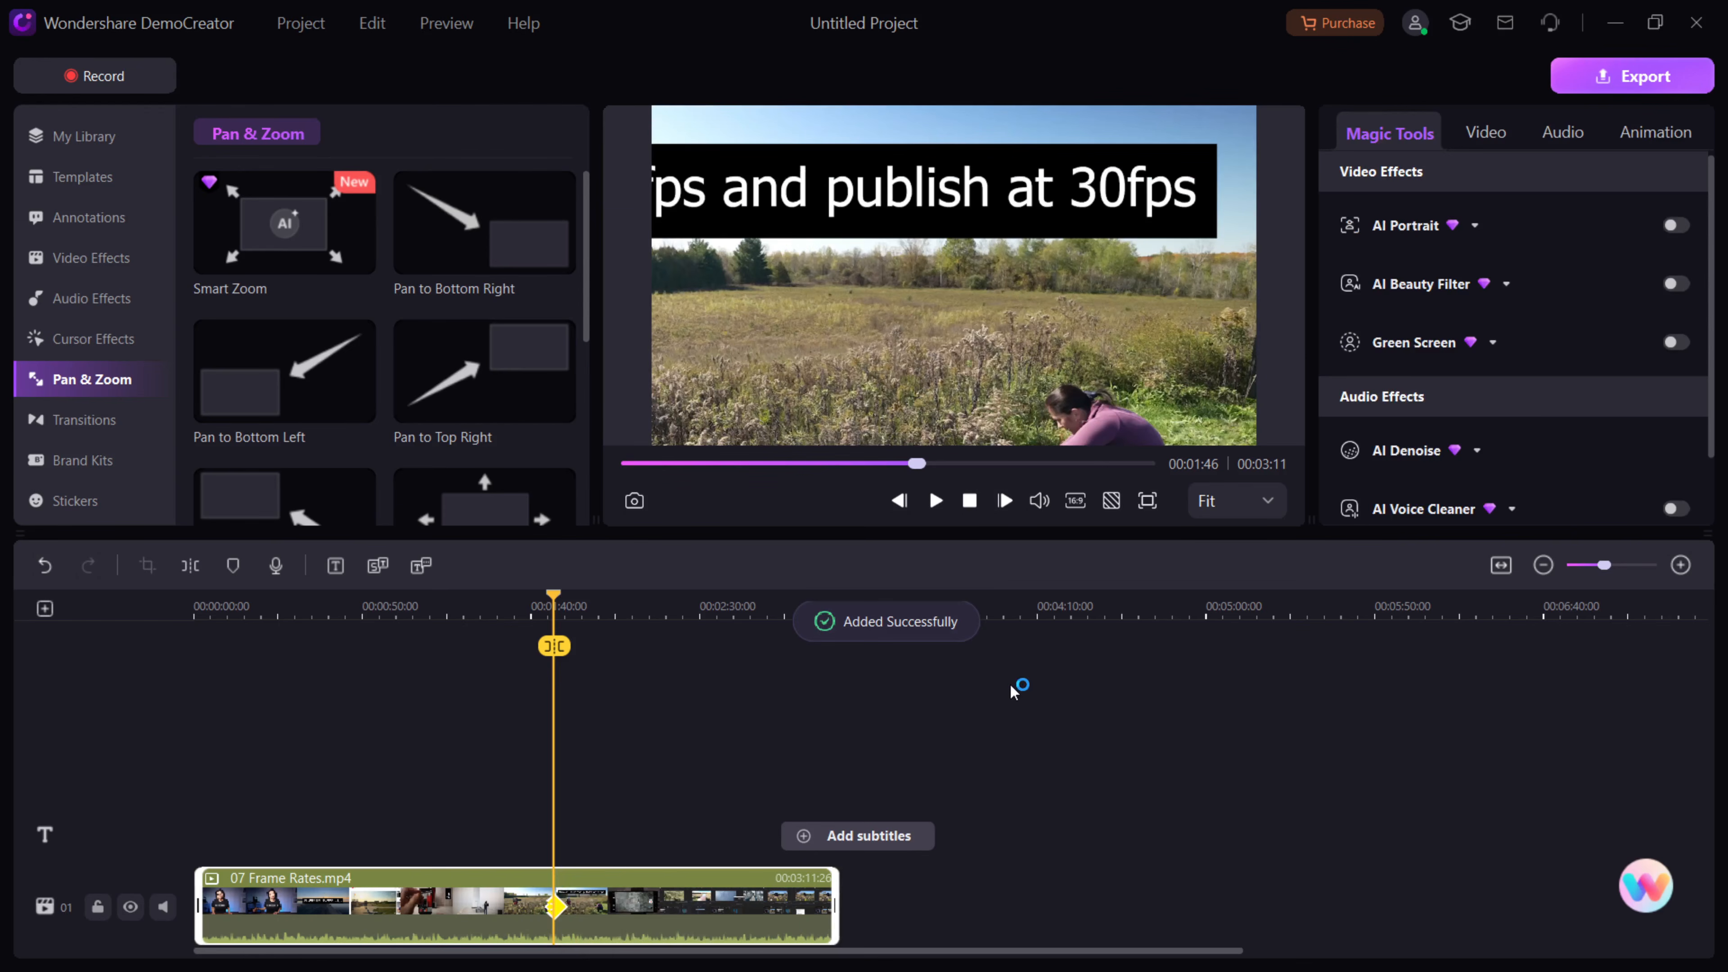
Try other motion presets for the clip's Pan & Zoom effect and apply the horizontal pan from the frame's left half to its right half.
{"action": "double_click", "coordinate": [563, 906]}
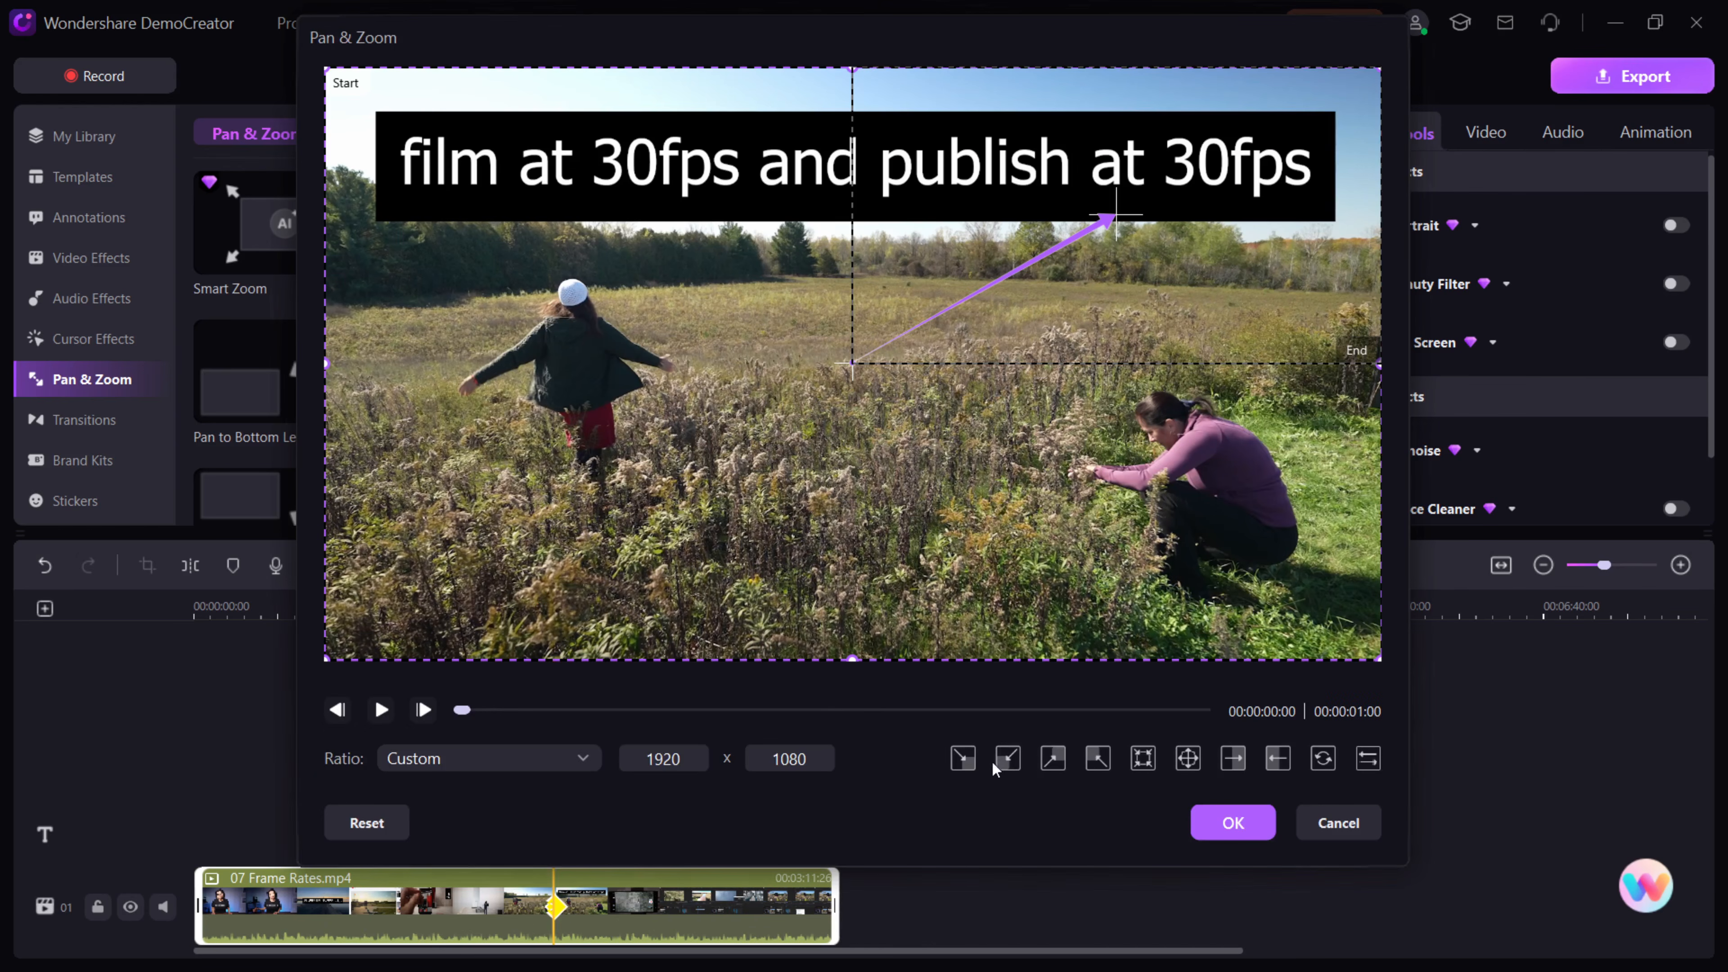
{"action": "left_click", "coordinate": [1092, 762]}
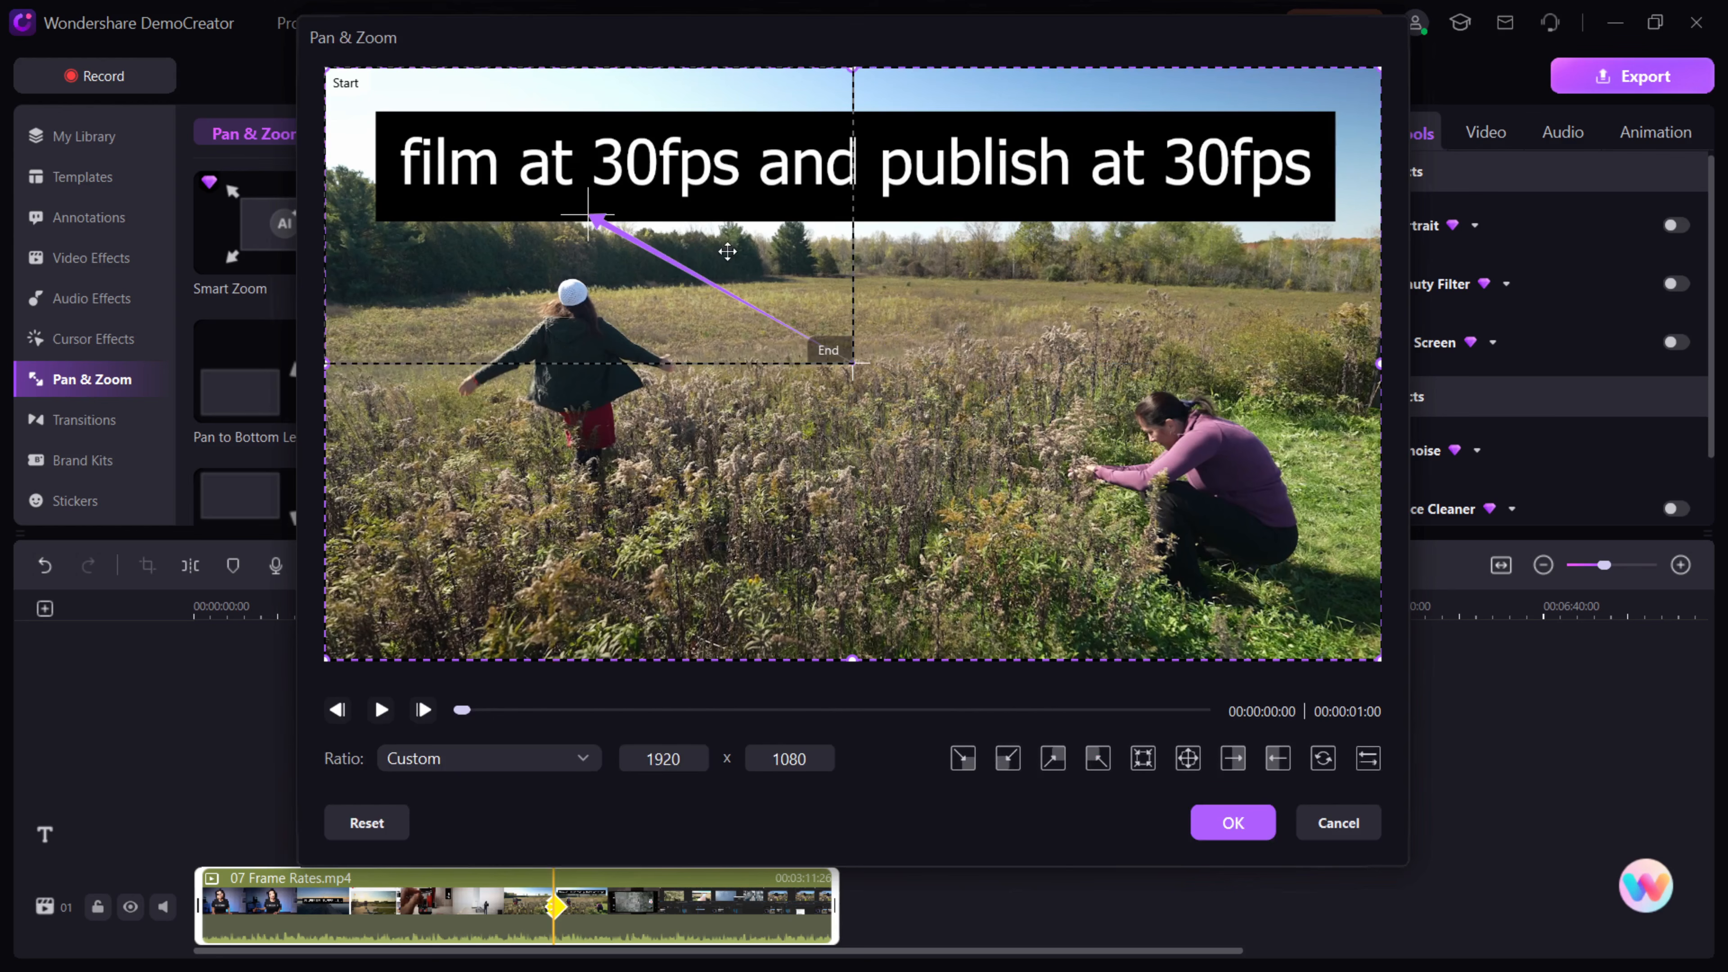
{"action": "left_click", "coordinate": [1143, 759]}
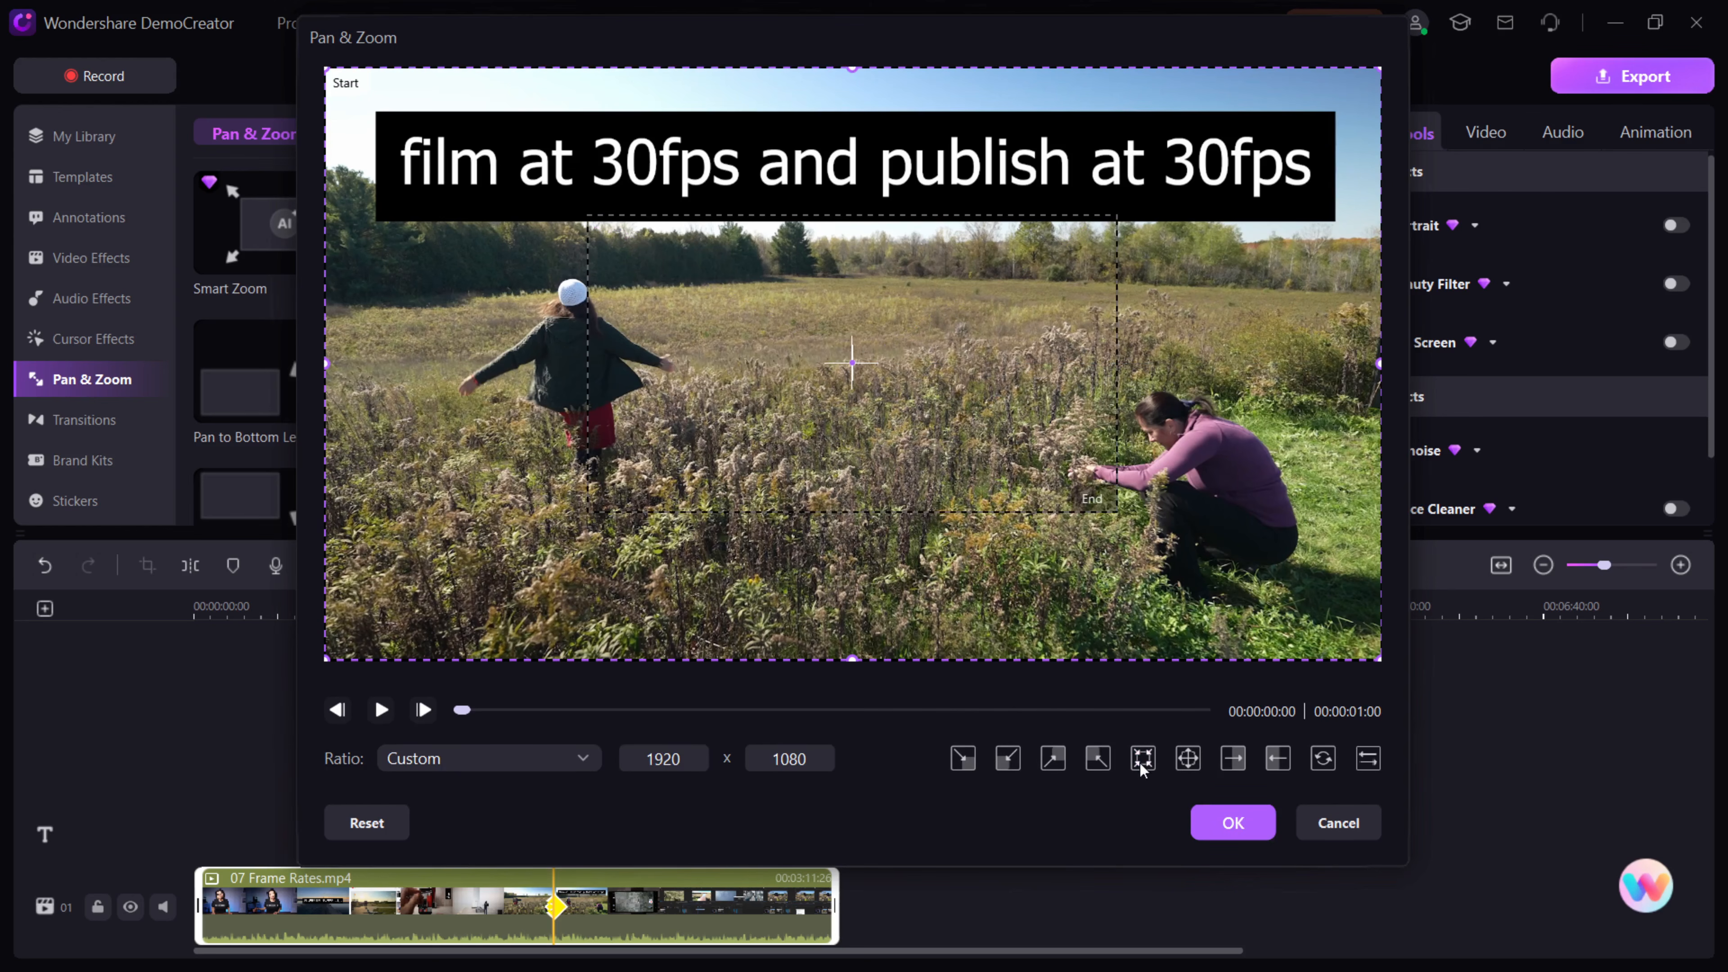
{"action": "left_click", "coordinate": [1226, 767]}
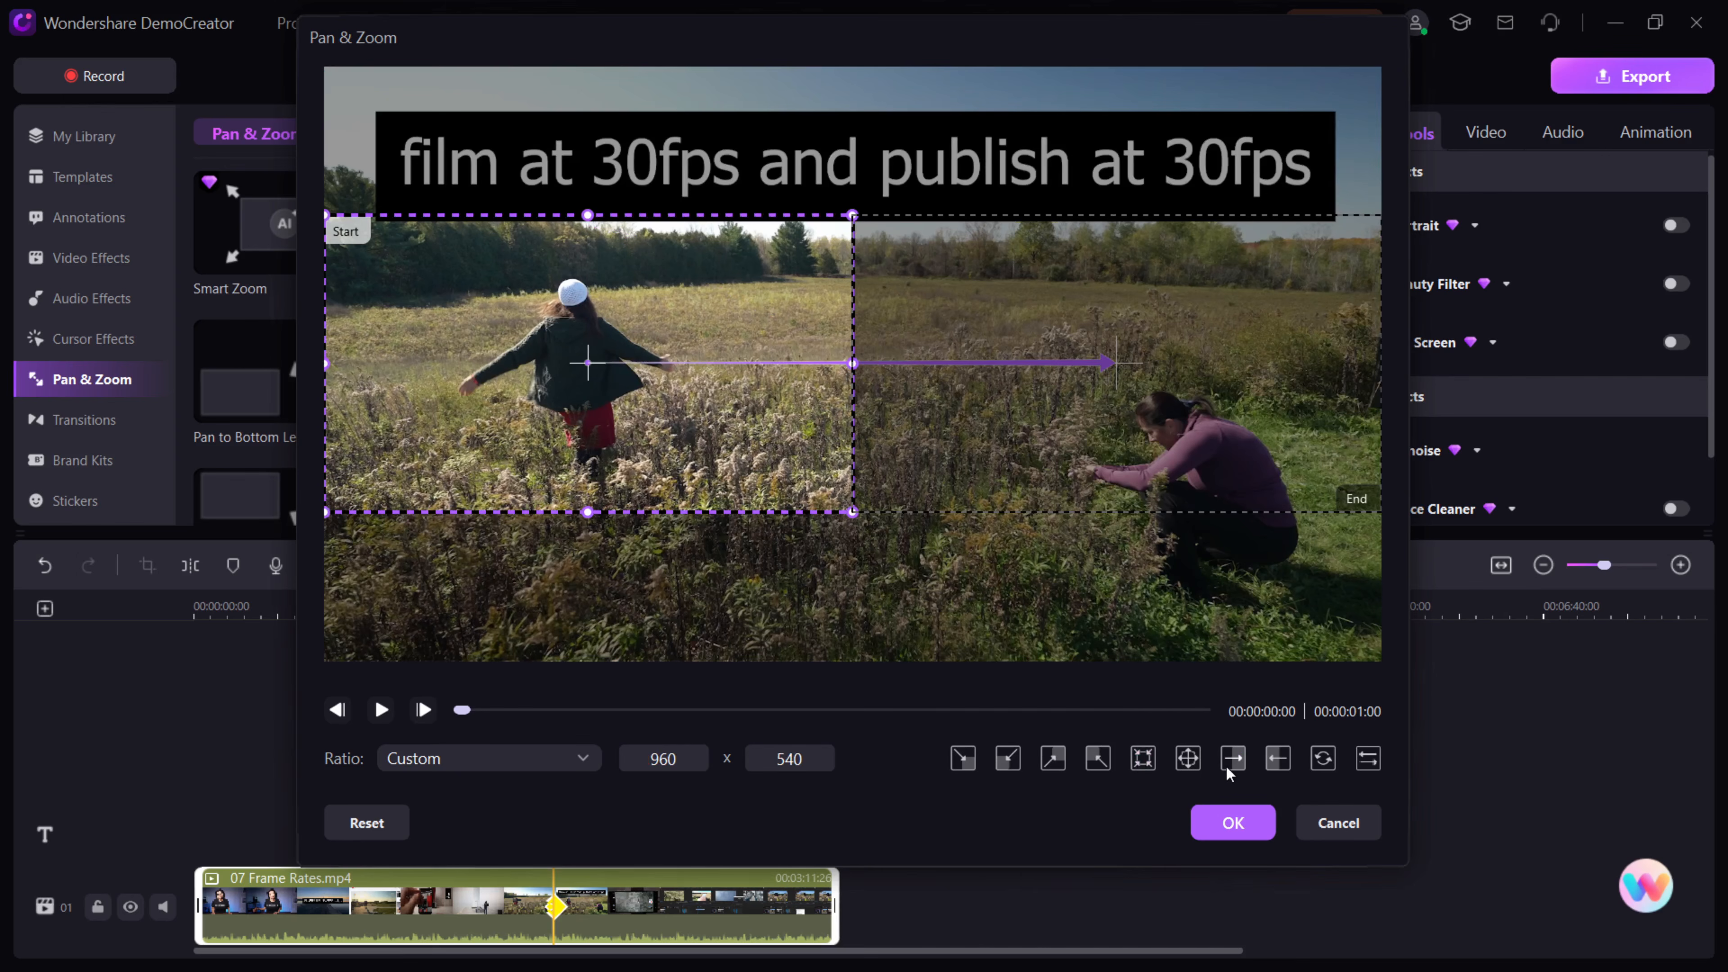
{"action": "left_click", "coordinate": [1230, 820]}
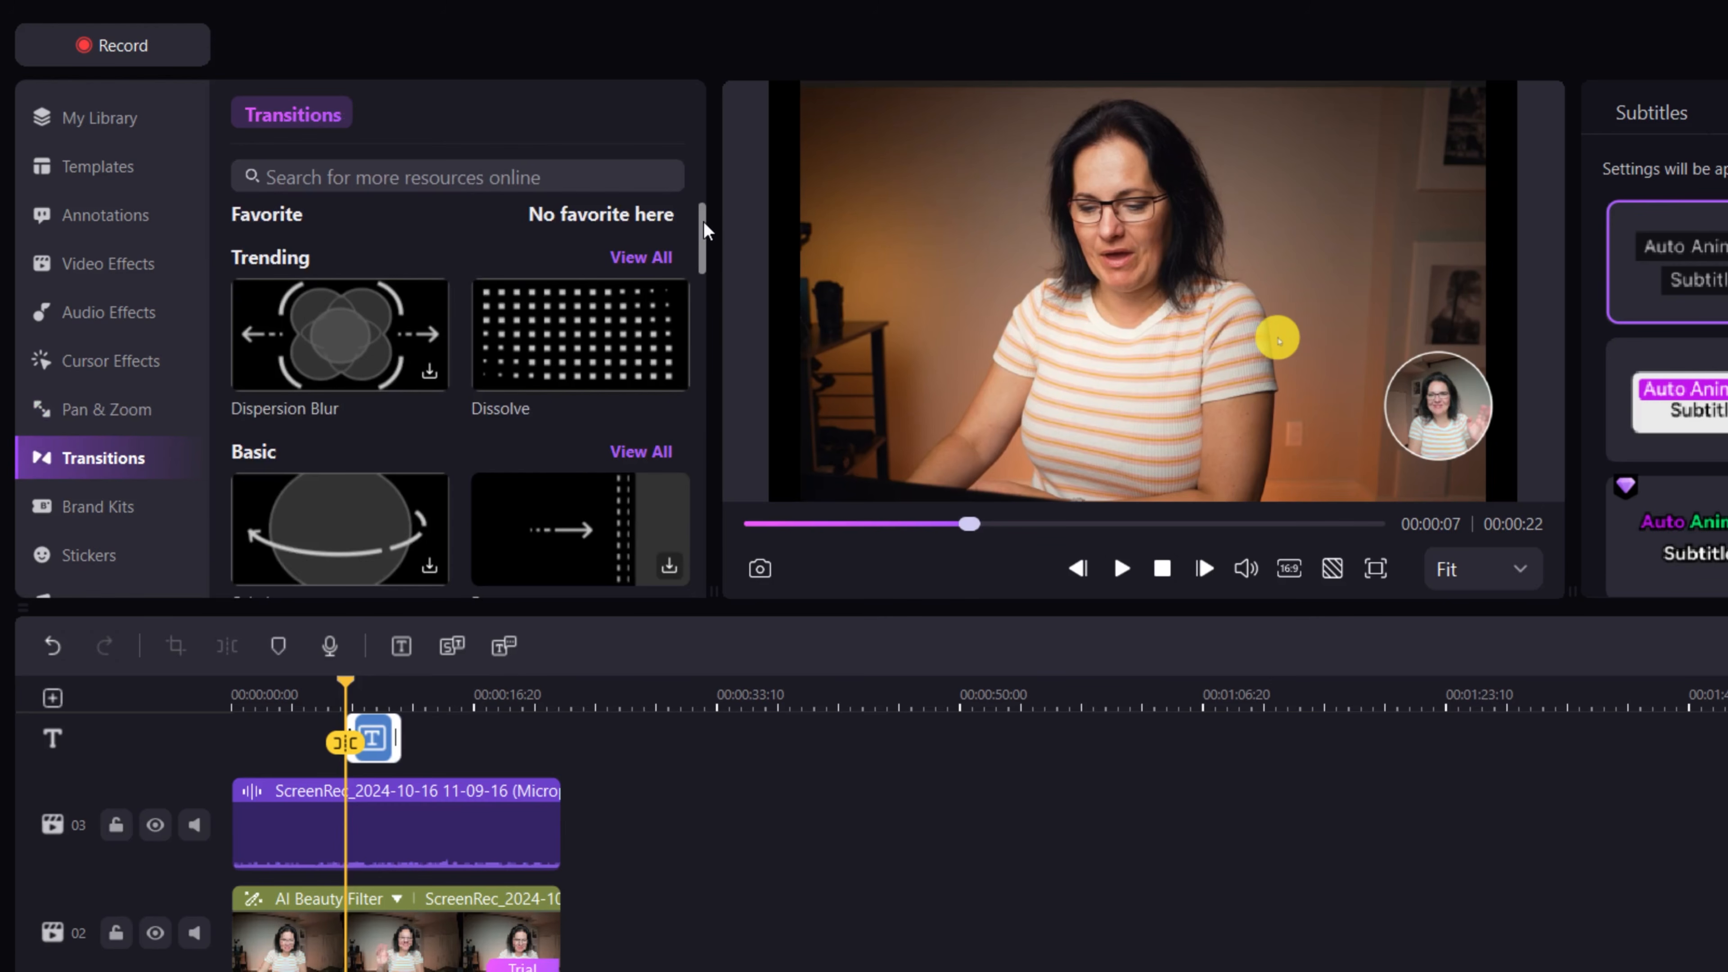
Browse the available transitions from the Trending category through to the VIP category.
{"action": "left_click_drag", "start_coordinate": [701, 219], "coordinate": [688, 283]}
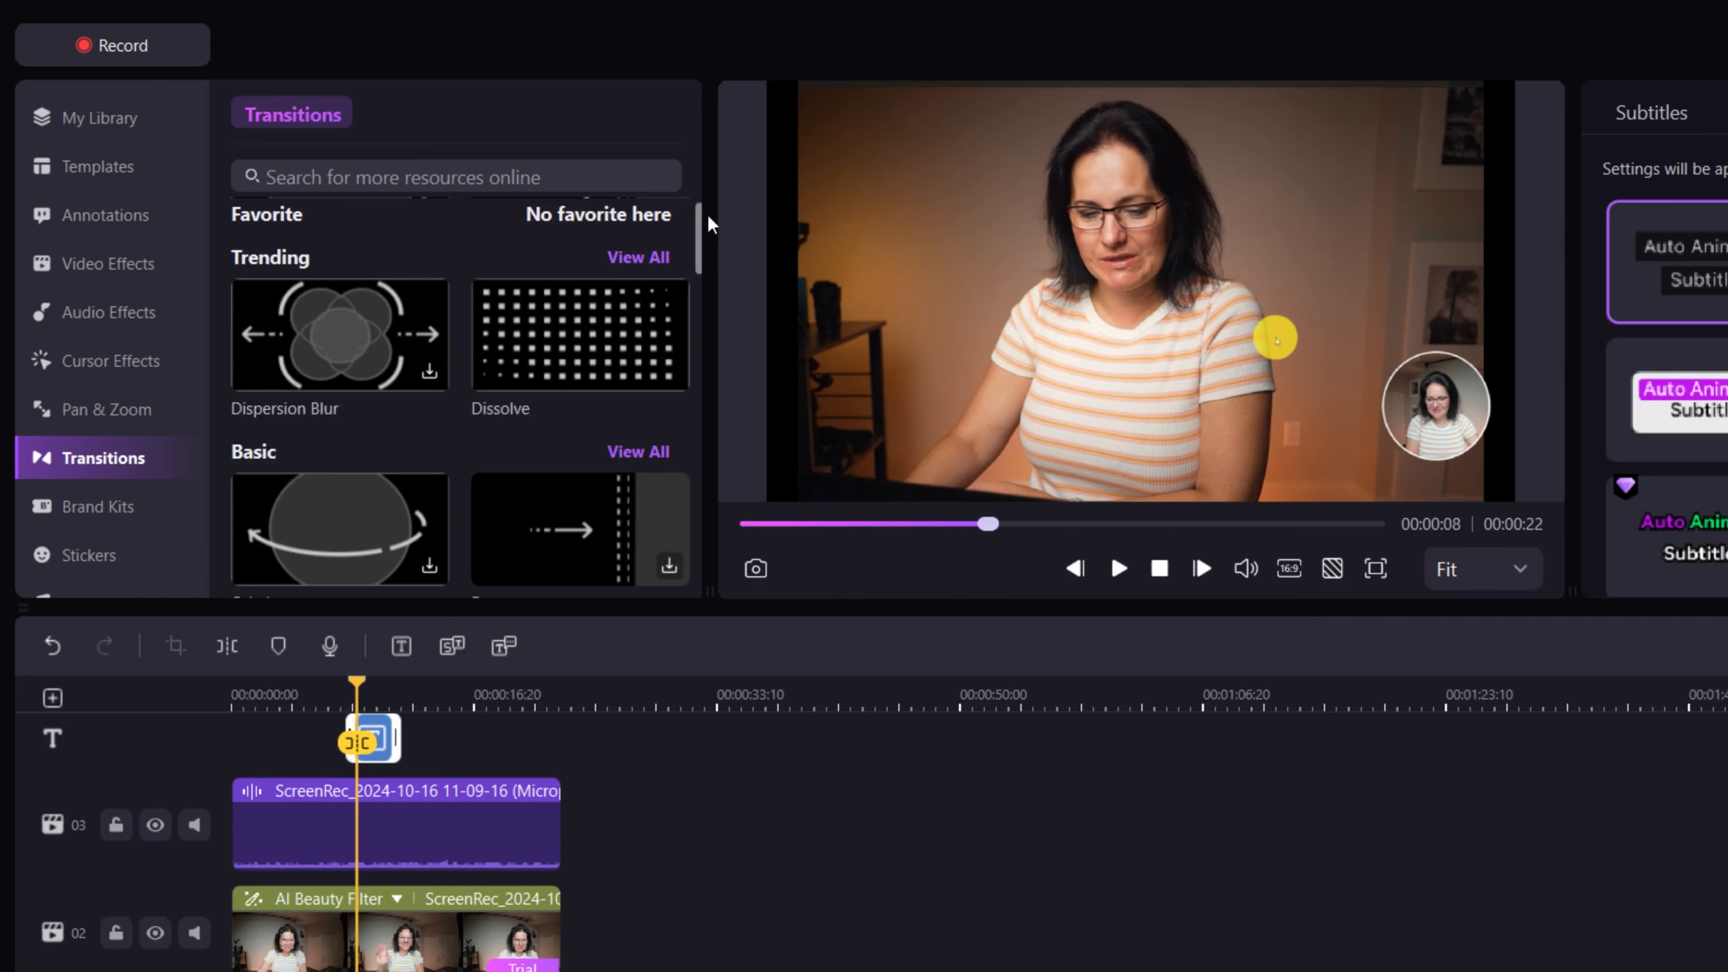
{"action": "left_click_drag", "start_coordinate": [708, 214], "coordinate": [677, 276]}
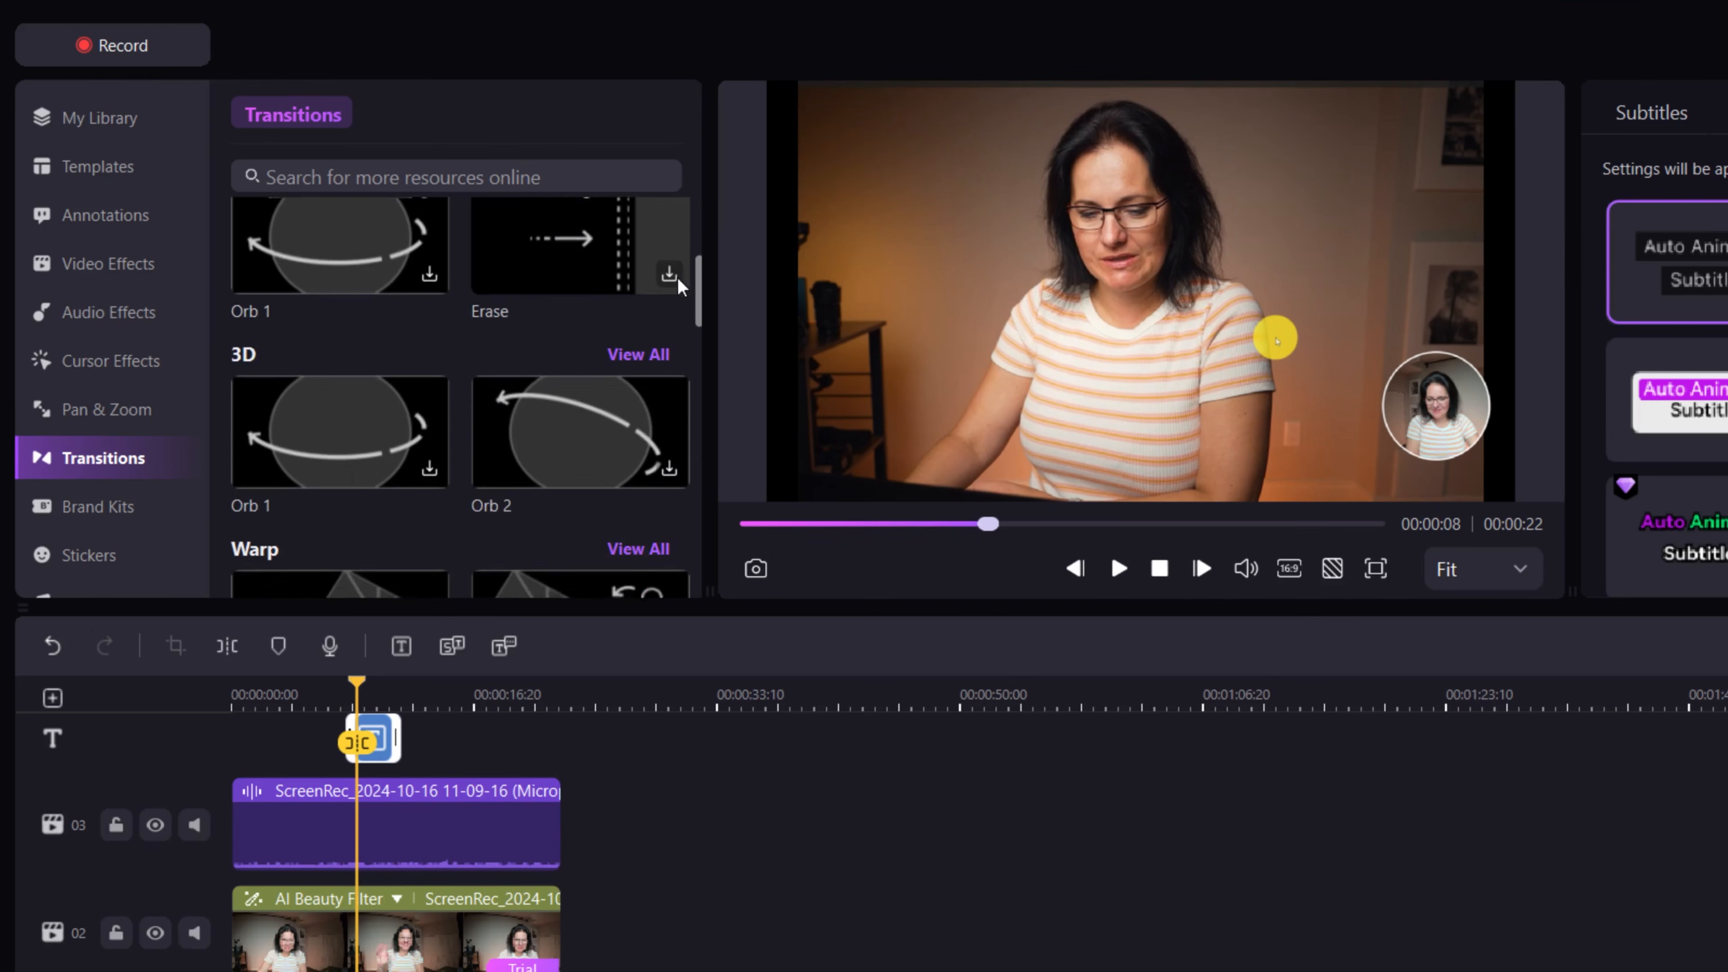
{"action": "scroll", "coordinate": [677, 276], "scroll_direction": "down", "scroll_amount": 5}
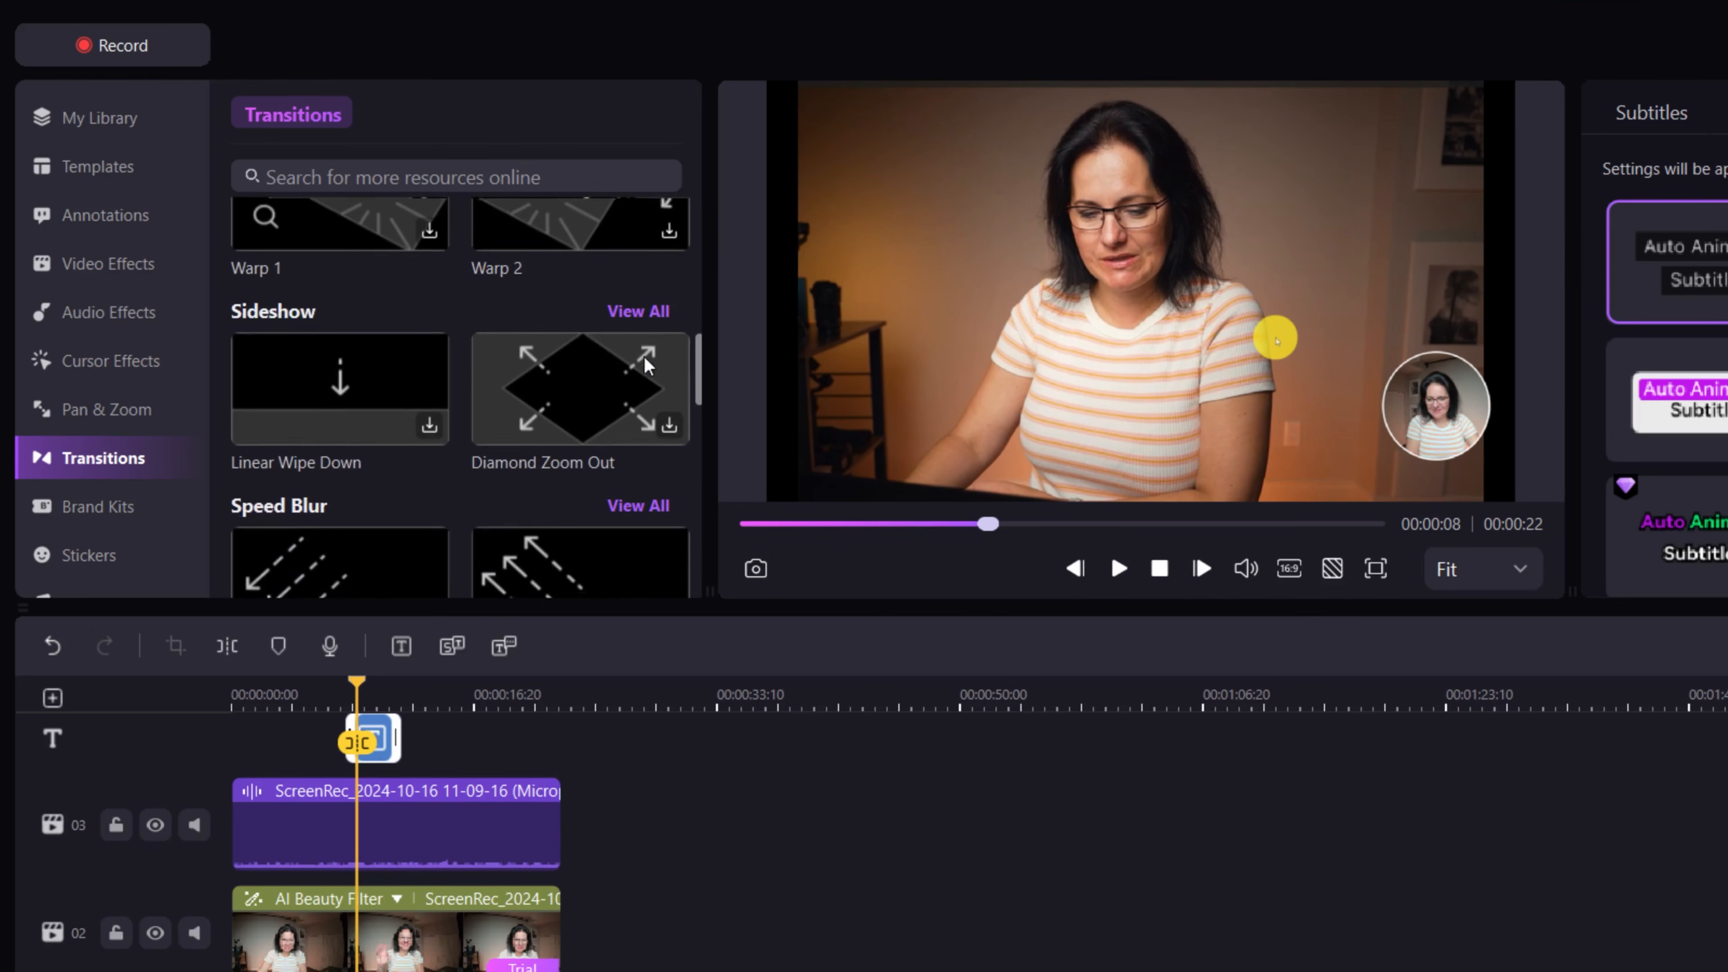
{"action": "scroll", "coordinate": [644, 360], "scroll_direction": "down", "scroll_amount": 5}
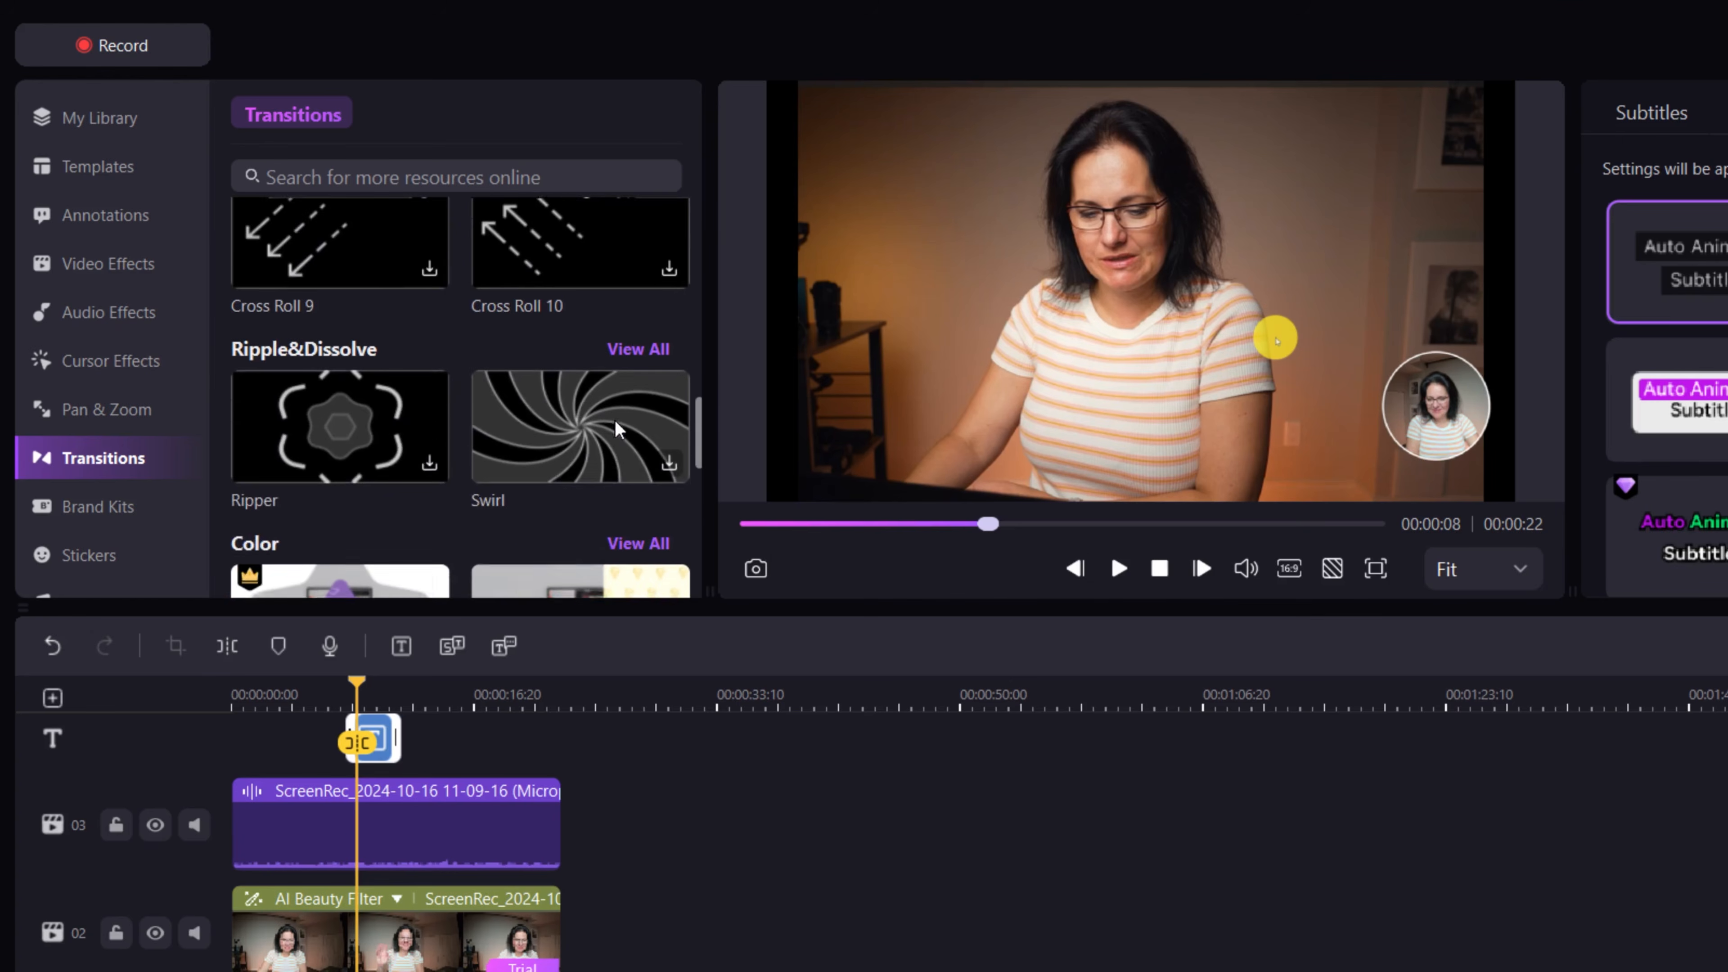
{"action": "scroll", "coordinate": [616, 427], "scroll_direction": "down", "scroll_amount": 5}
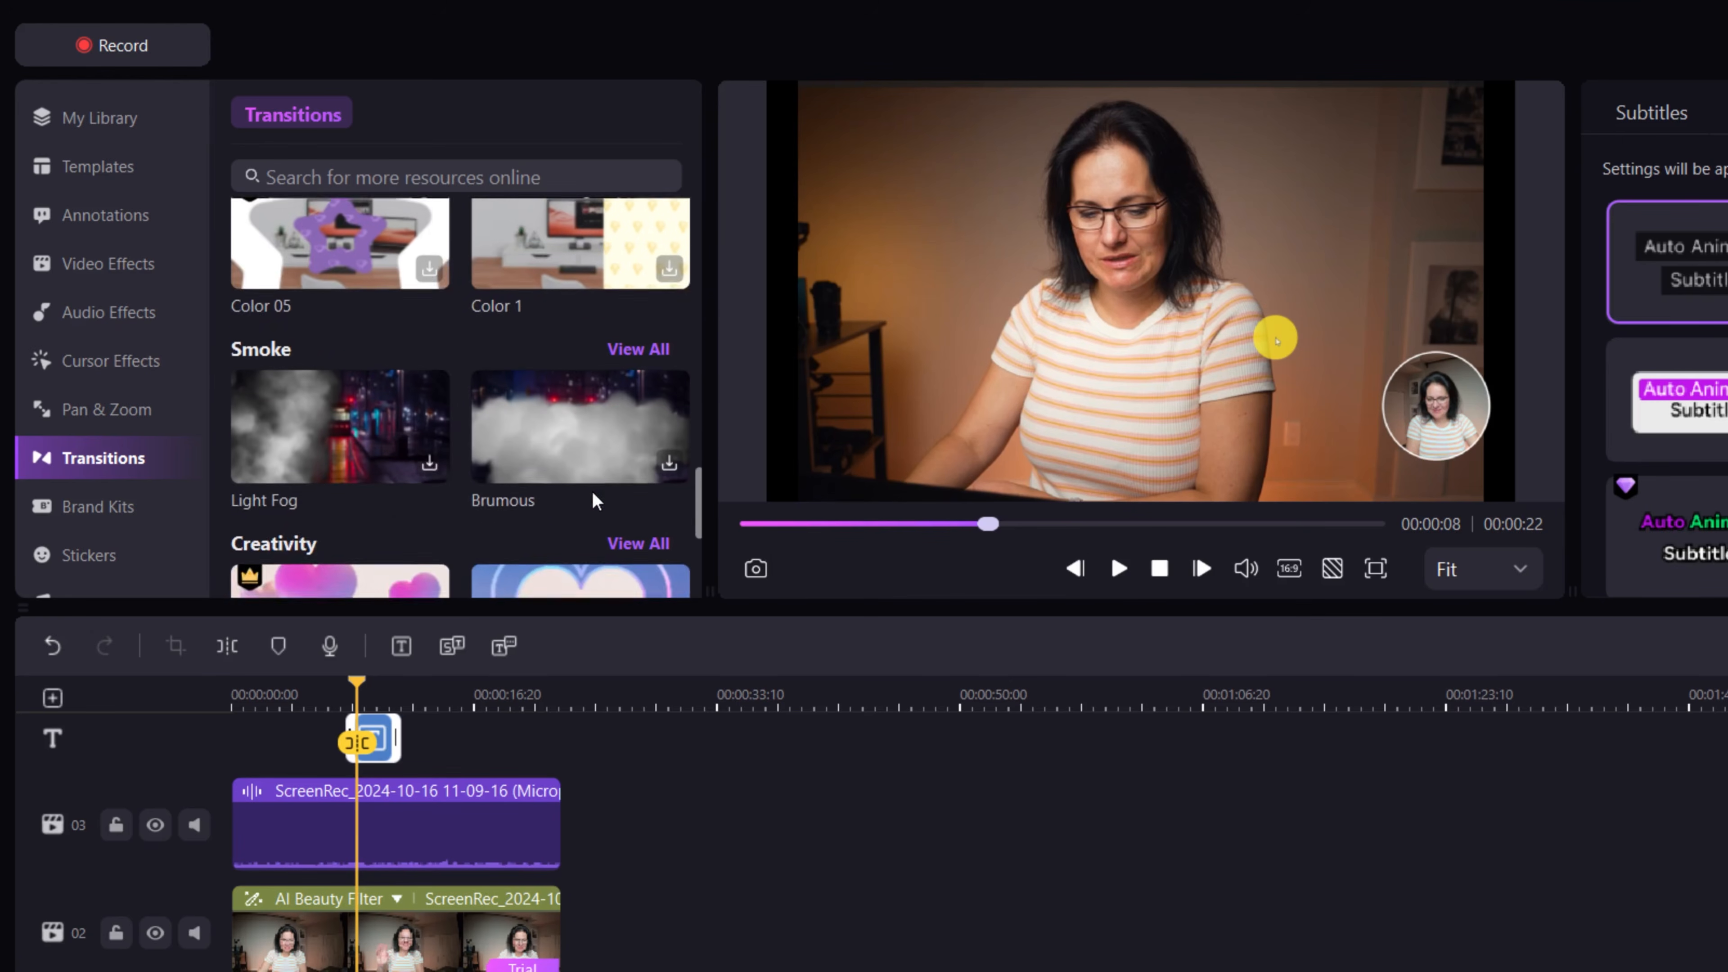
{"action": "scroll", "coordinate": [595, 499], "scroll_direction": "down", "scroll_amount": 5}
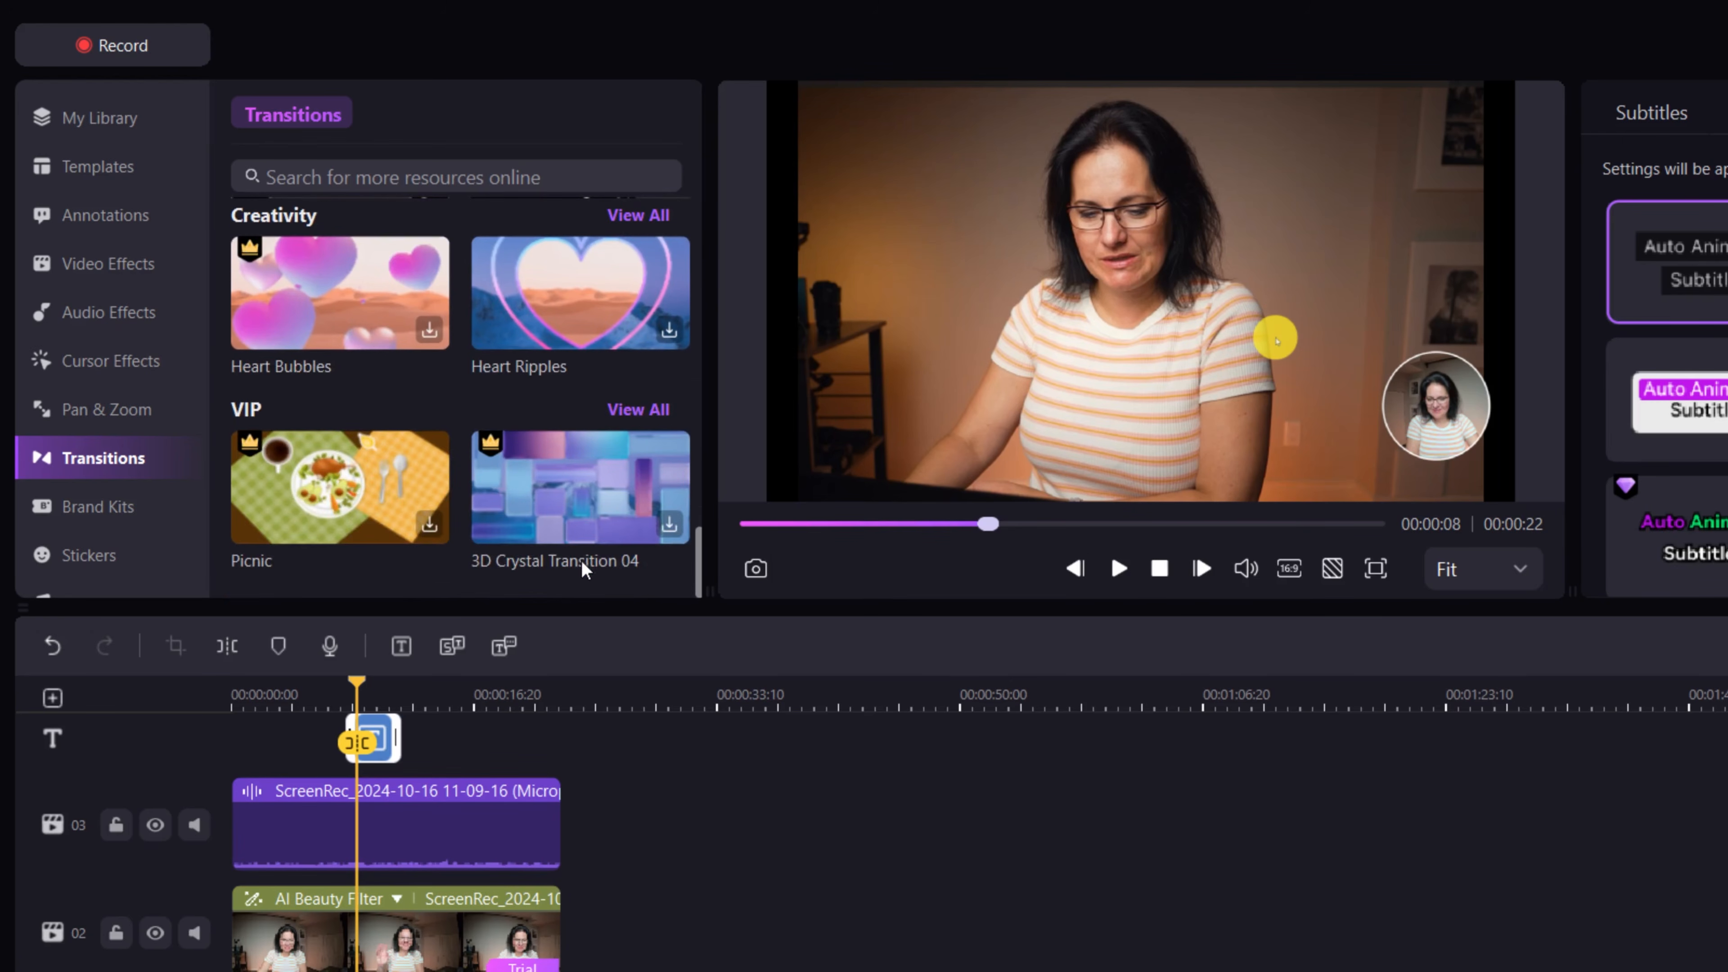
Browse the brand kits' openers, end credits and brands, the sound effects, and the effects packs.
{"action": "left_click", "coordinate": [108, 512]}
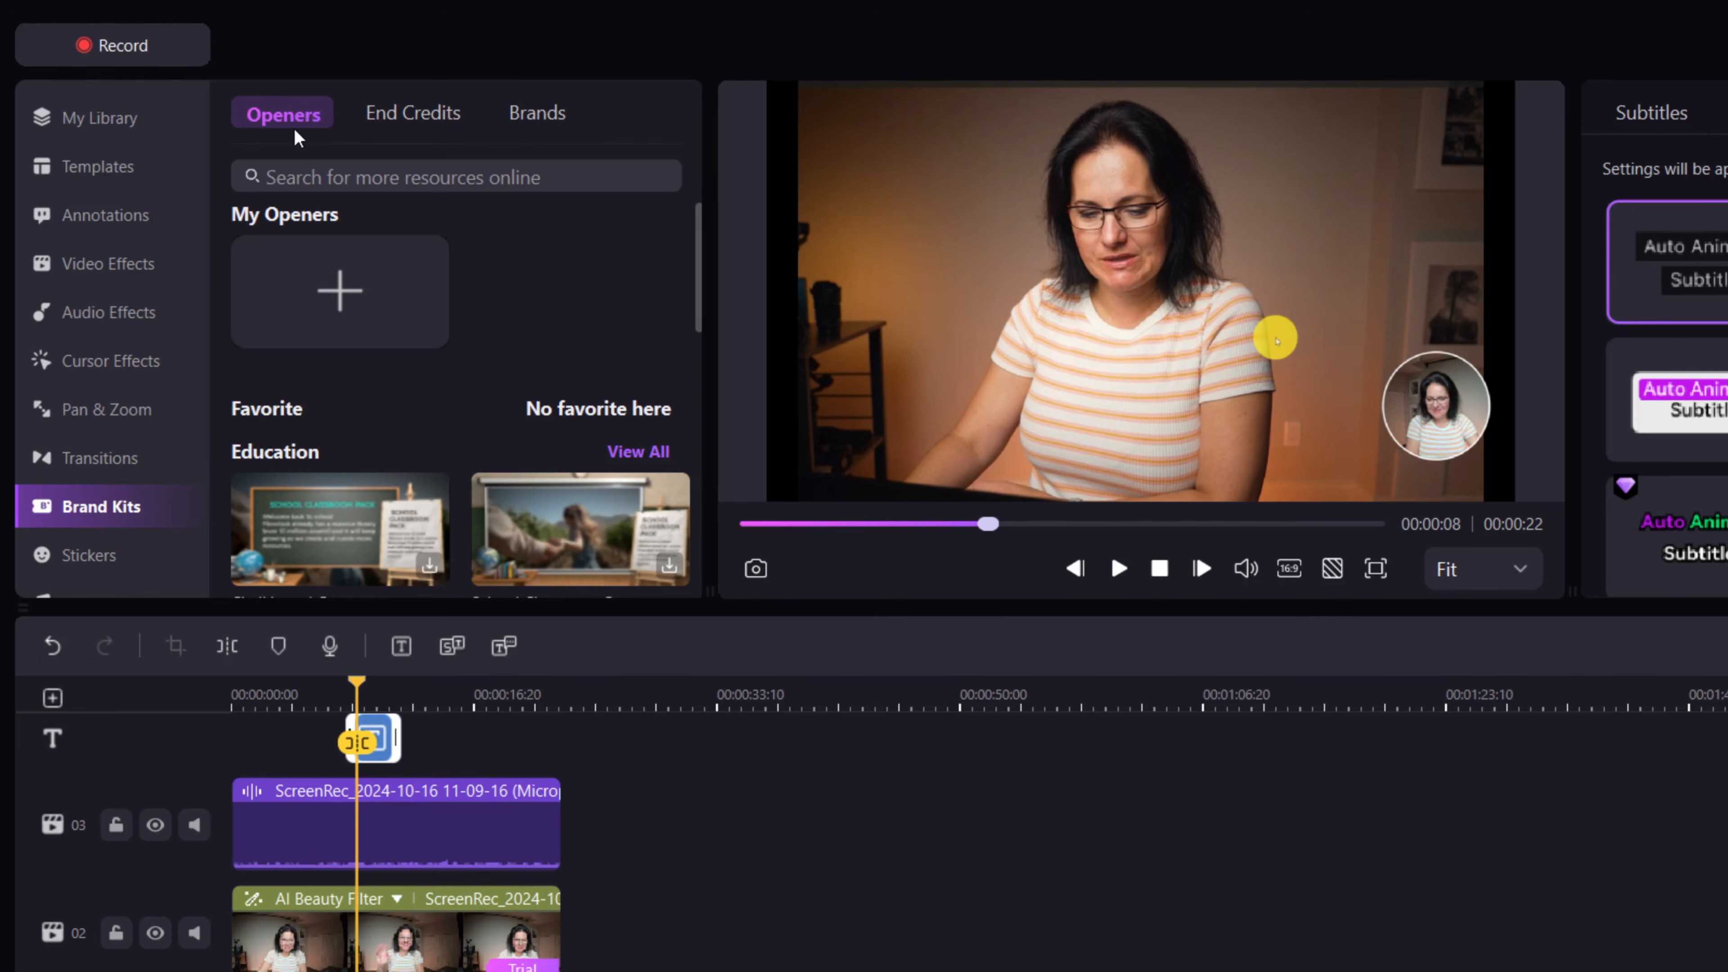
{"action": "left_click", "coordinate": [439, 111]}
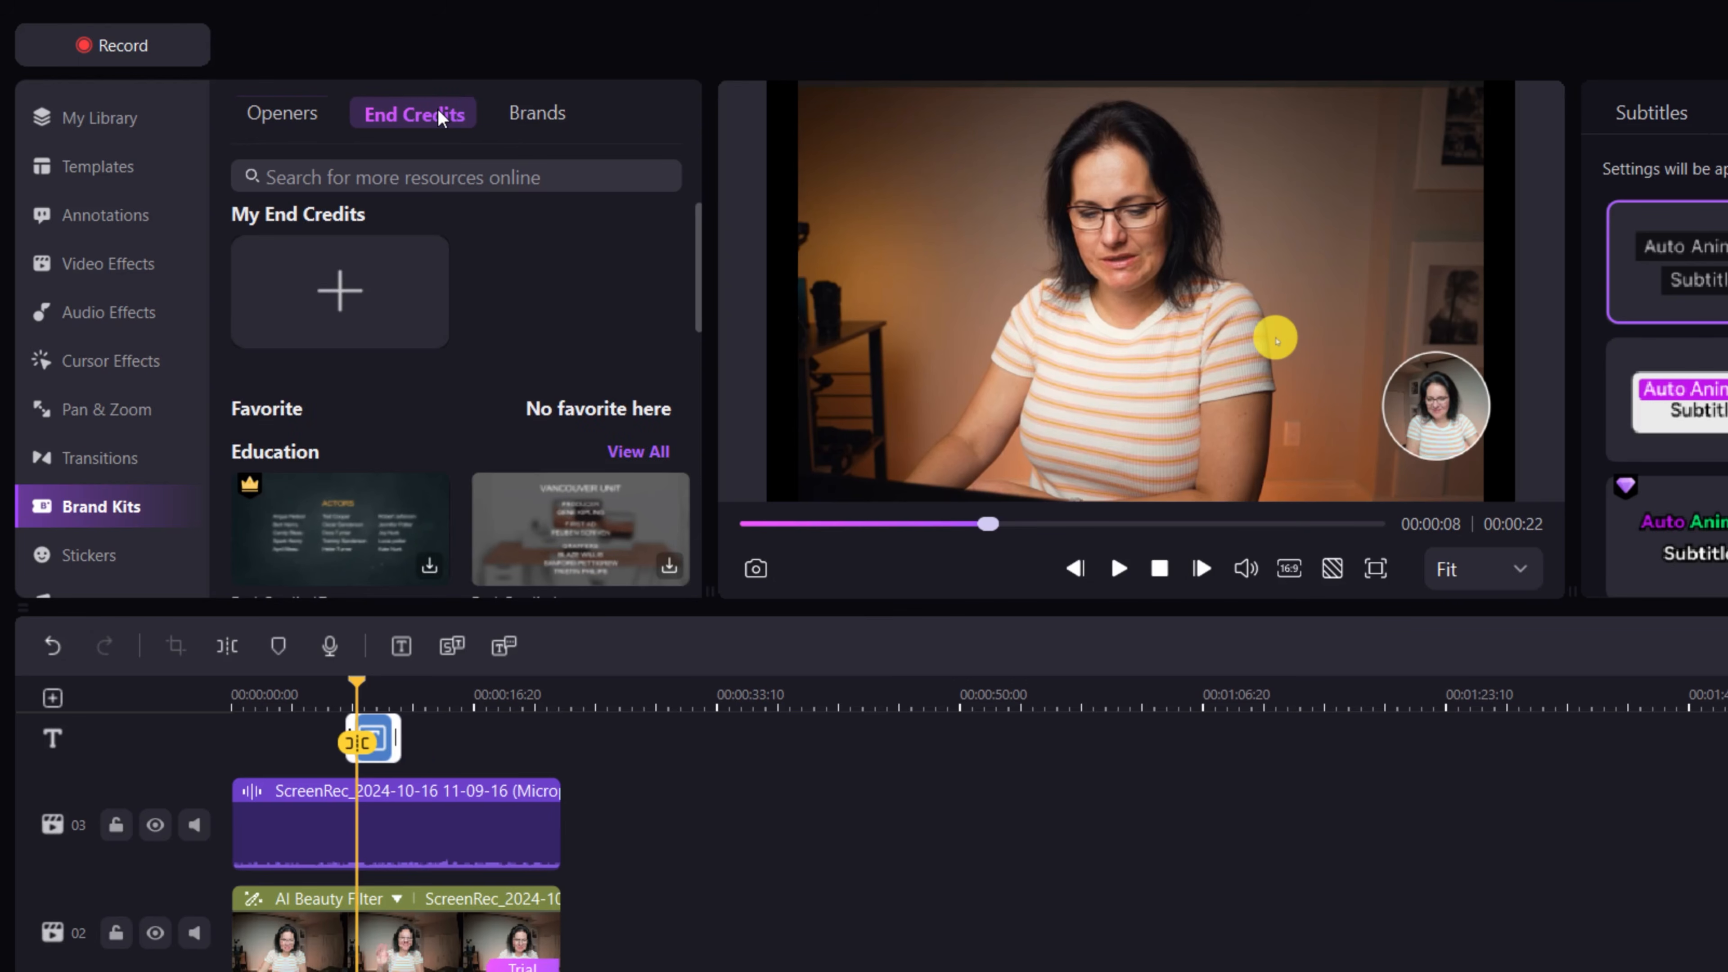
{"action": "left_click", "coordinate": [537, 113]}
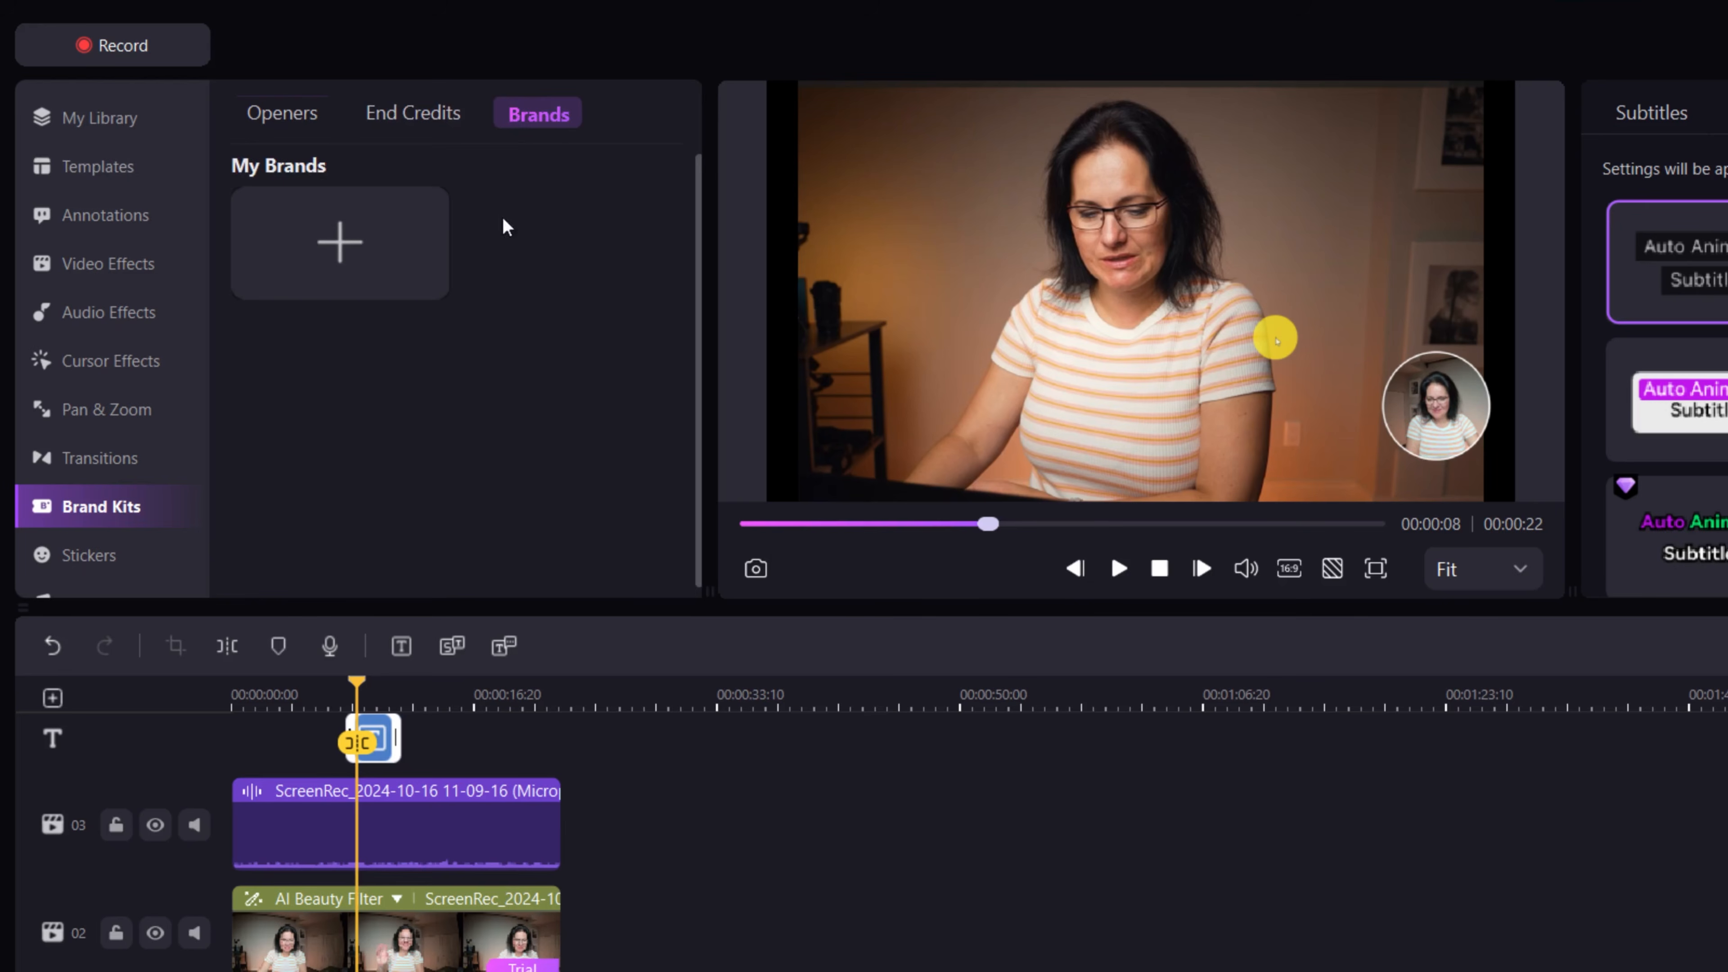
{"action": "left_click", "coordinate": [63, 558]}
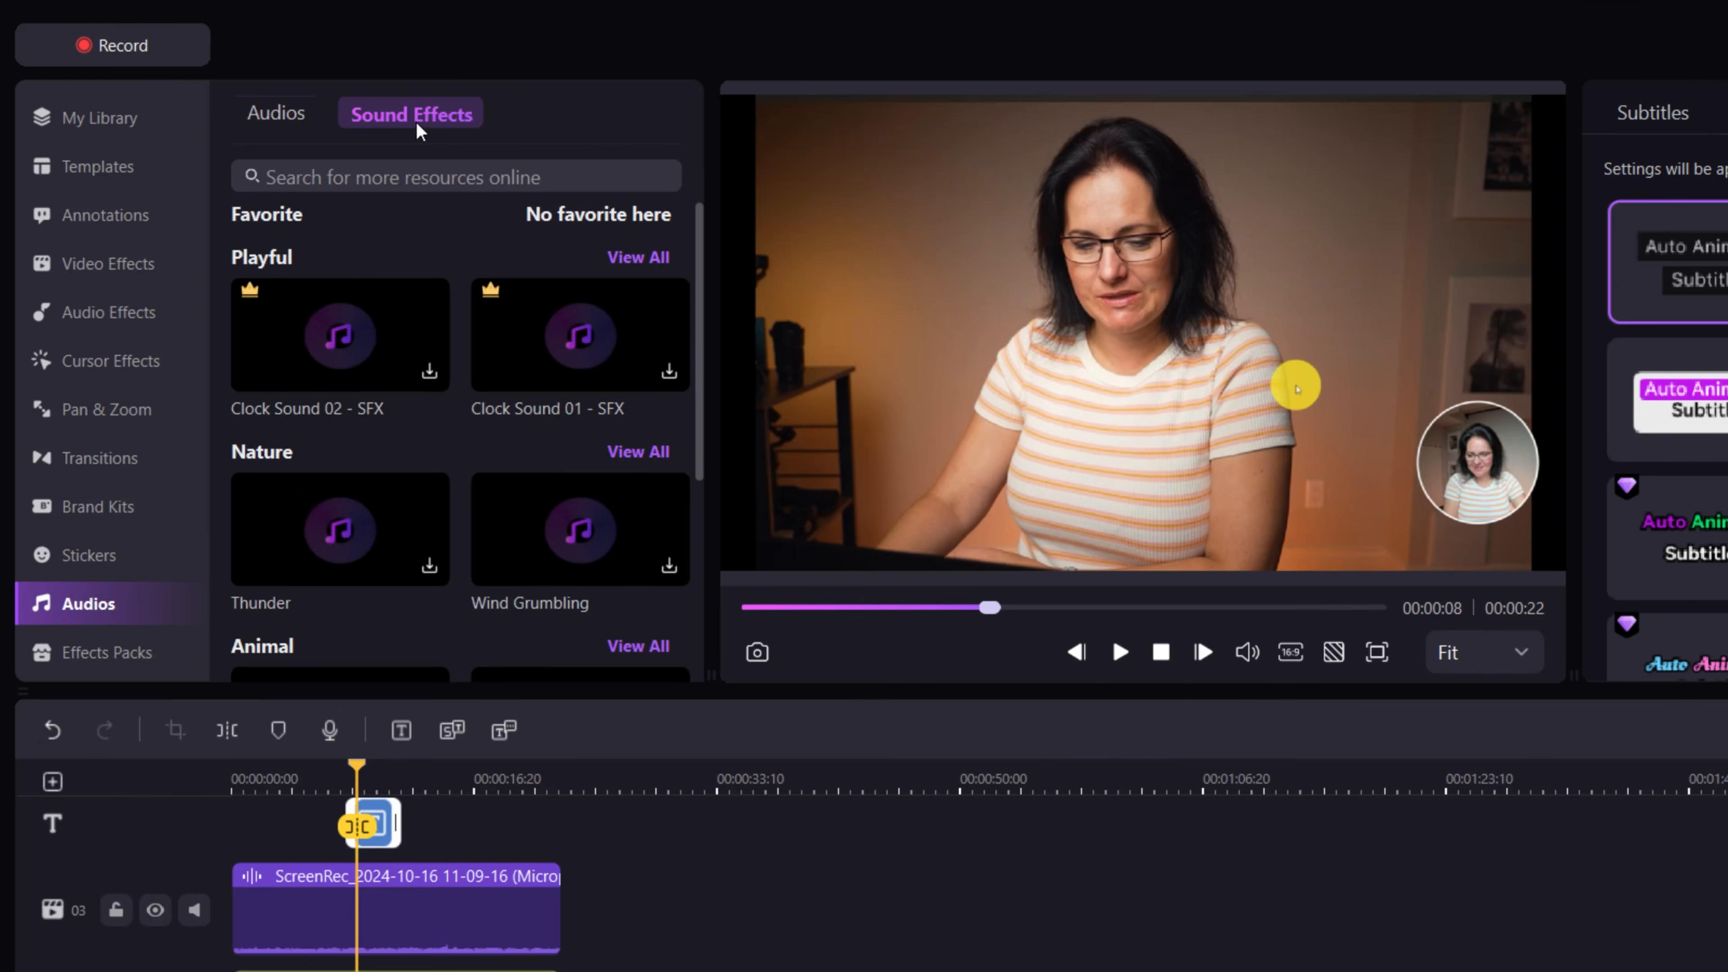
{"action": "left_click", "coordinate": [109, 652]}
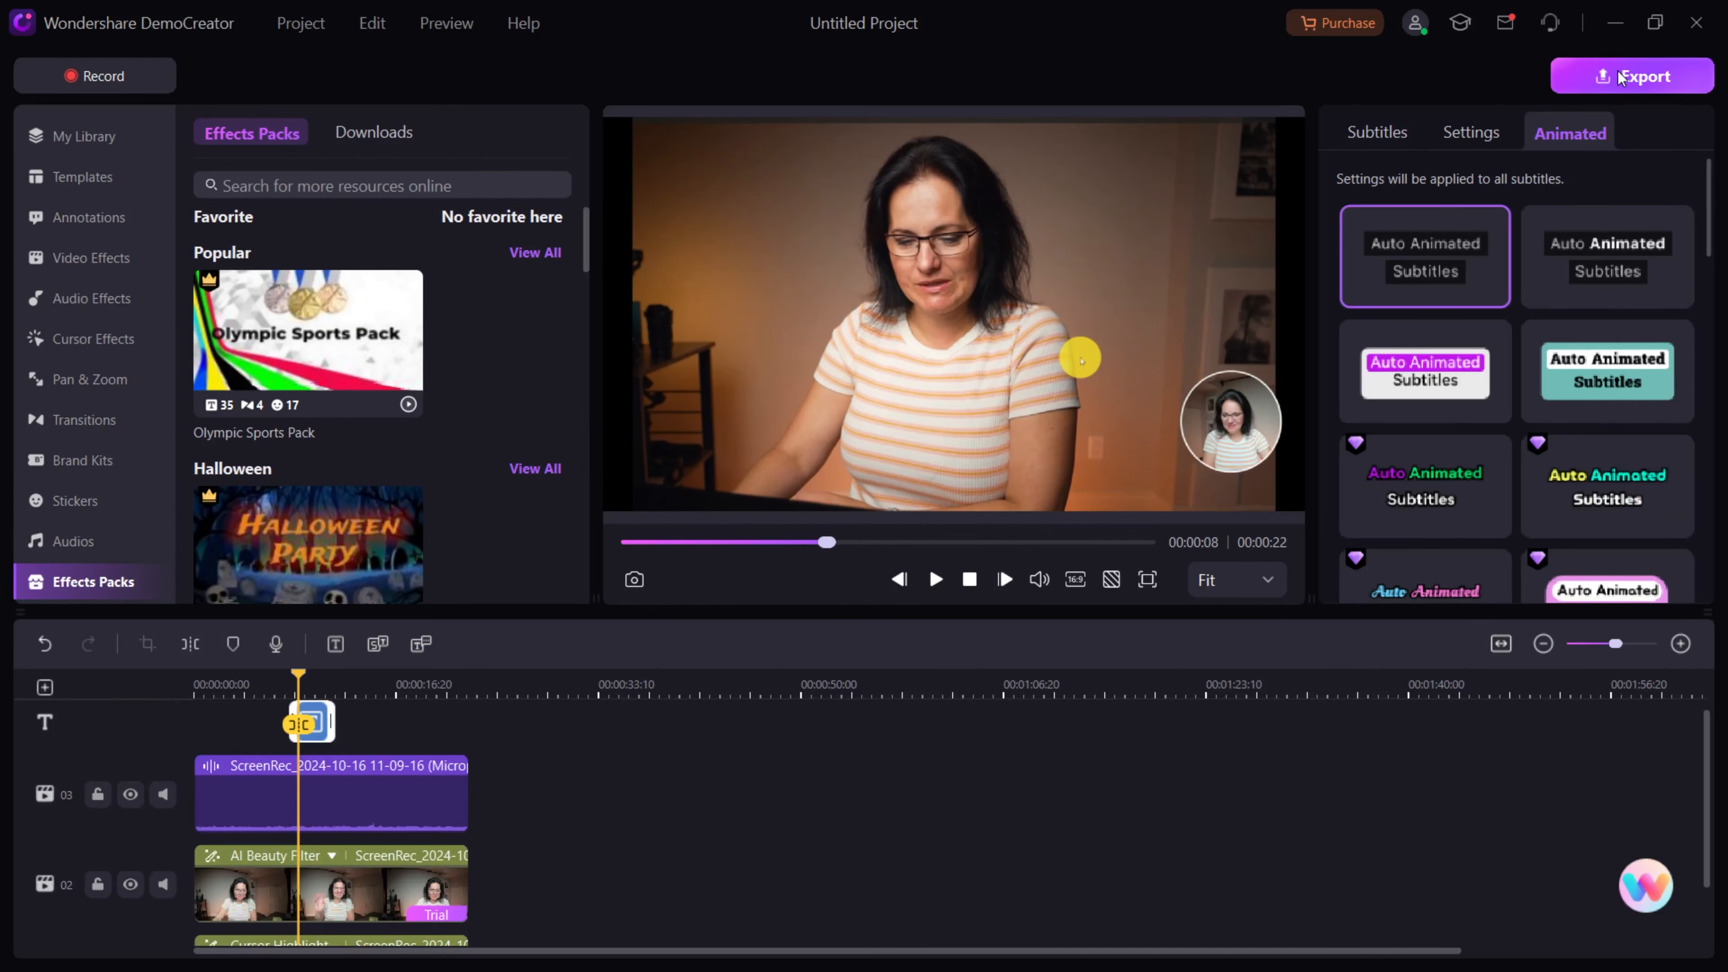
Open the project's export settings and review the This PC, YouTube, TikTok and Vimeo destinations.
{"action": "left_click", "coordinate": [1623, 76]}
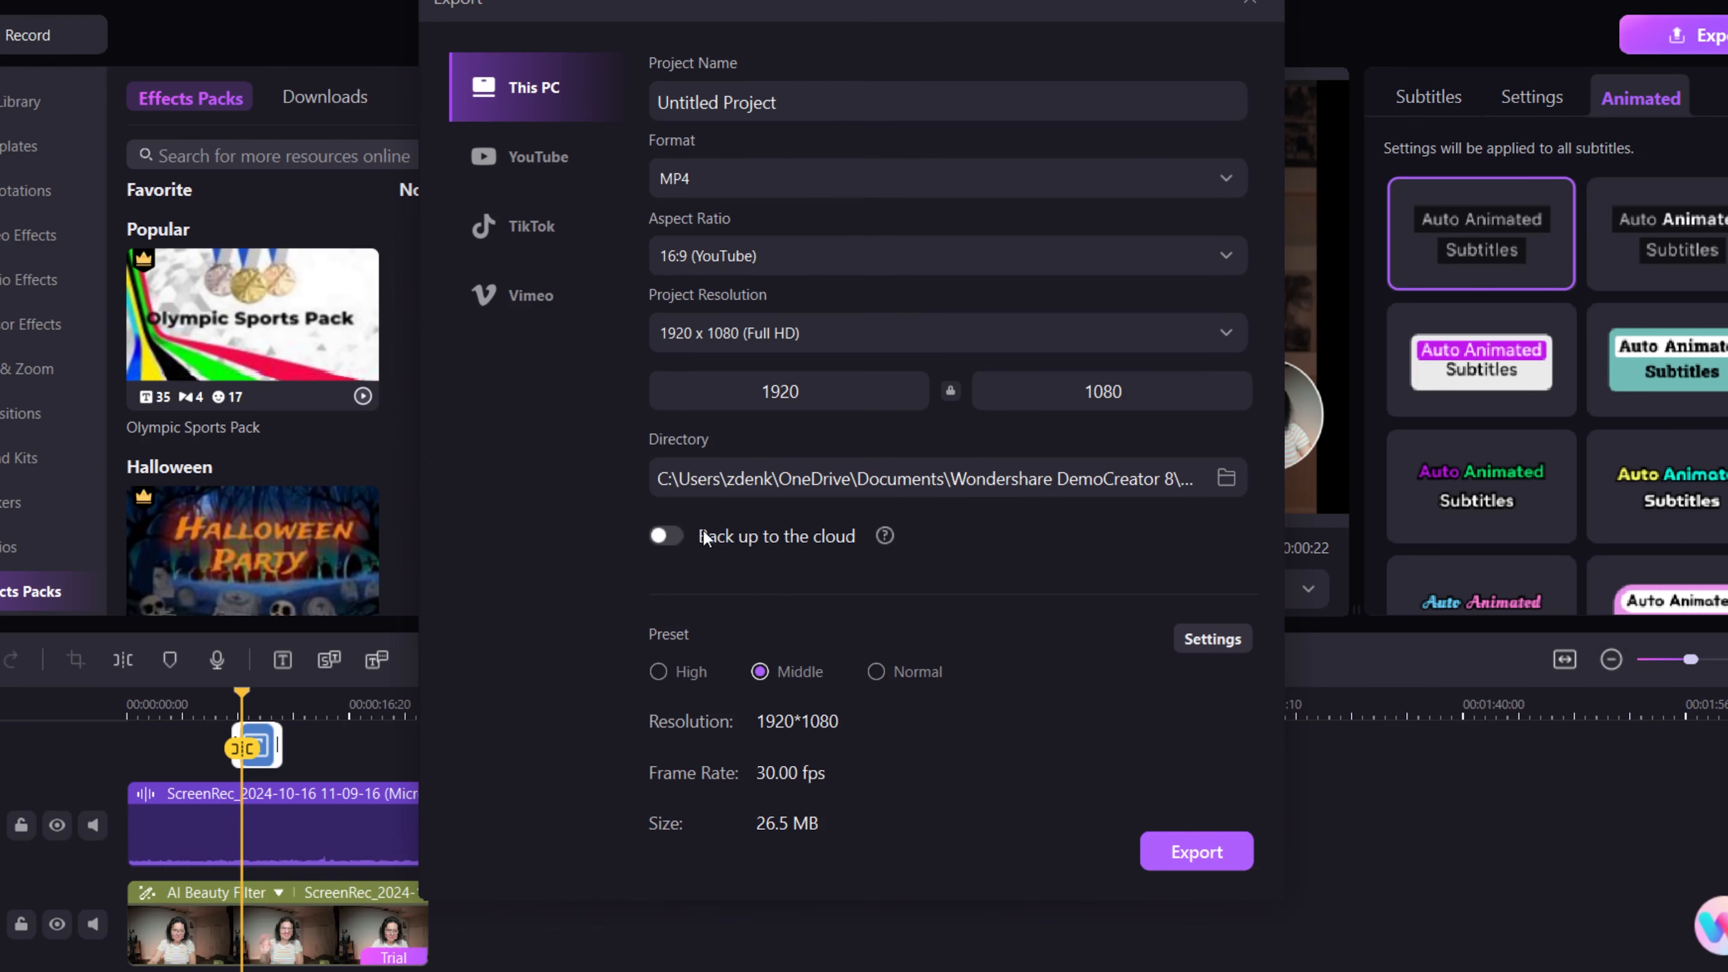
{"action": "left_click", "coordinate": [552, 153]}
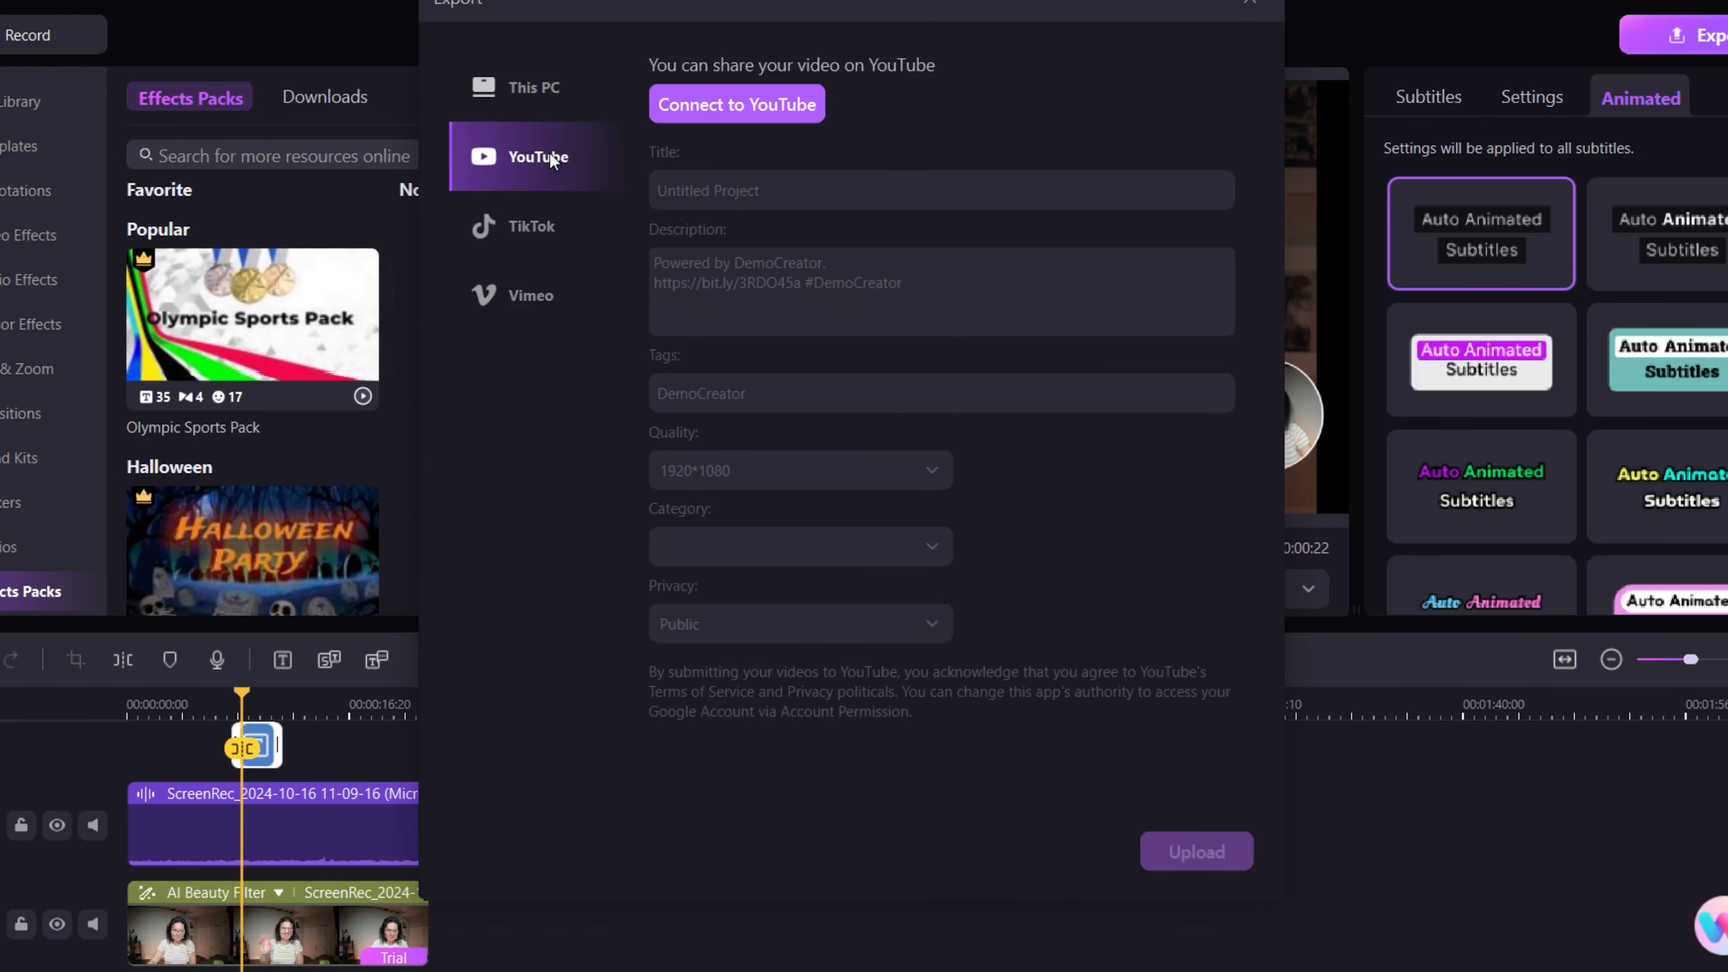
{"action": "left_click", "coordinate": [517, 226]}
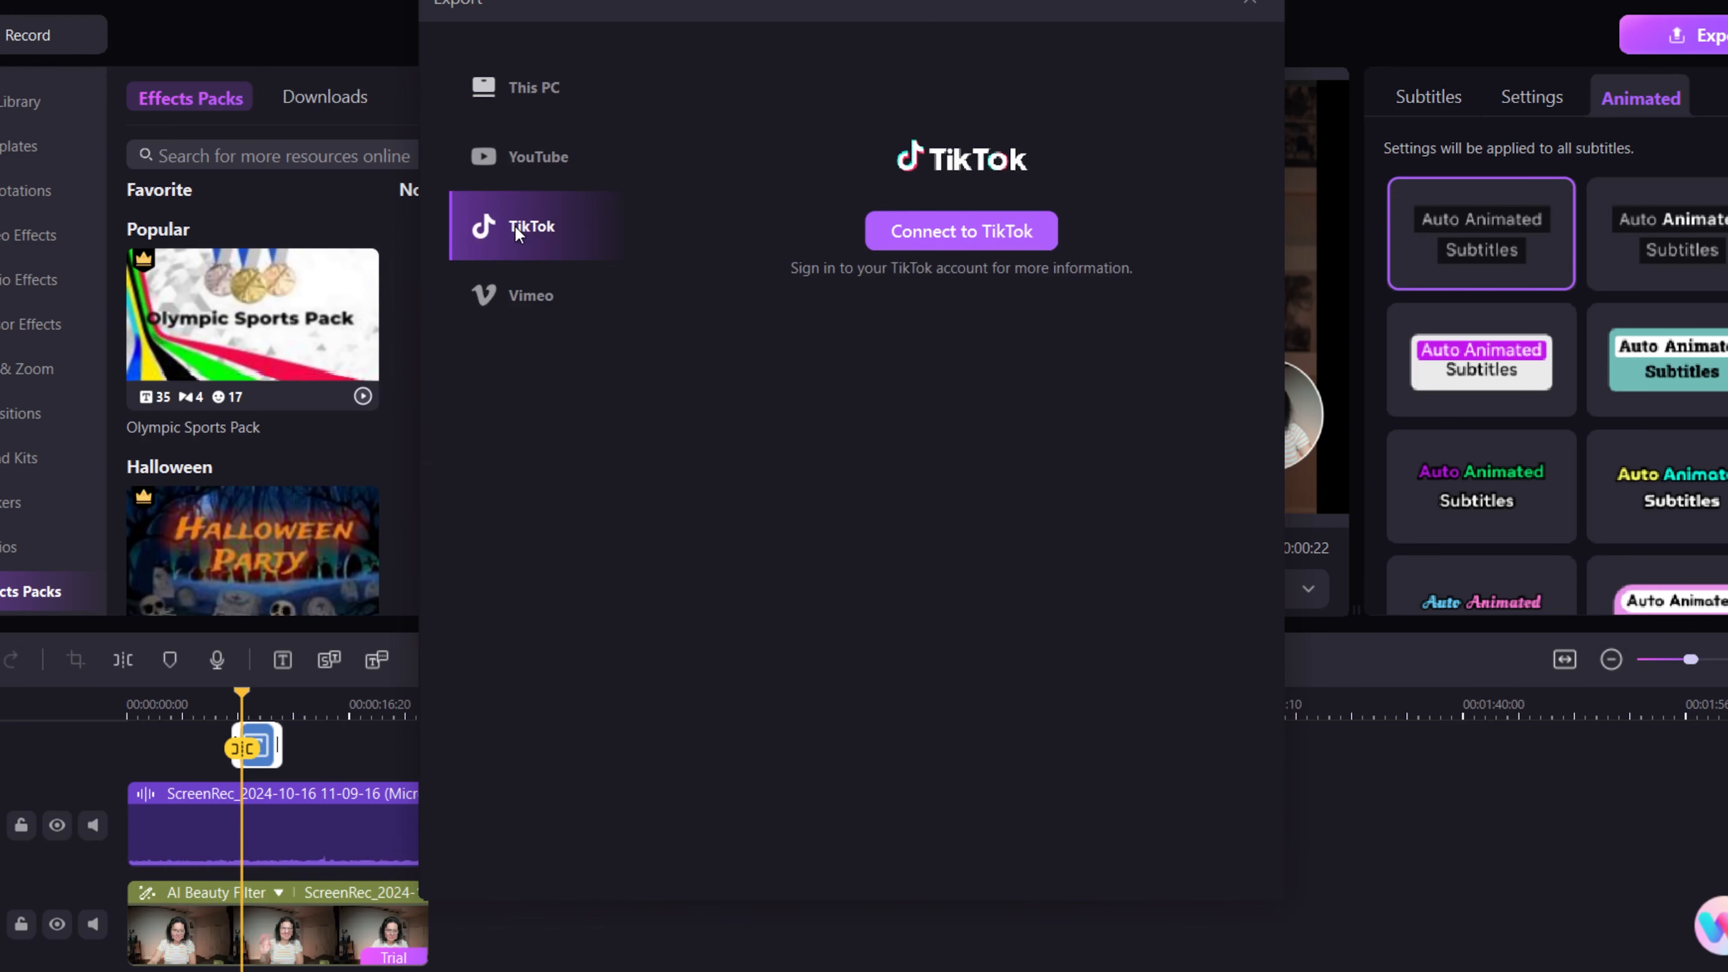
{"action": "left_click", "coordinate": [517, 295]}
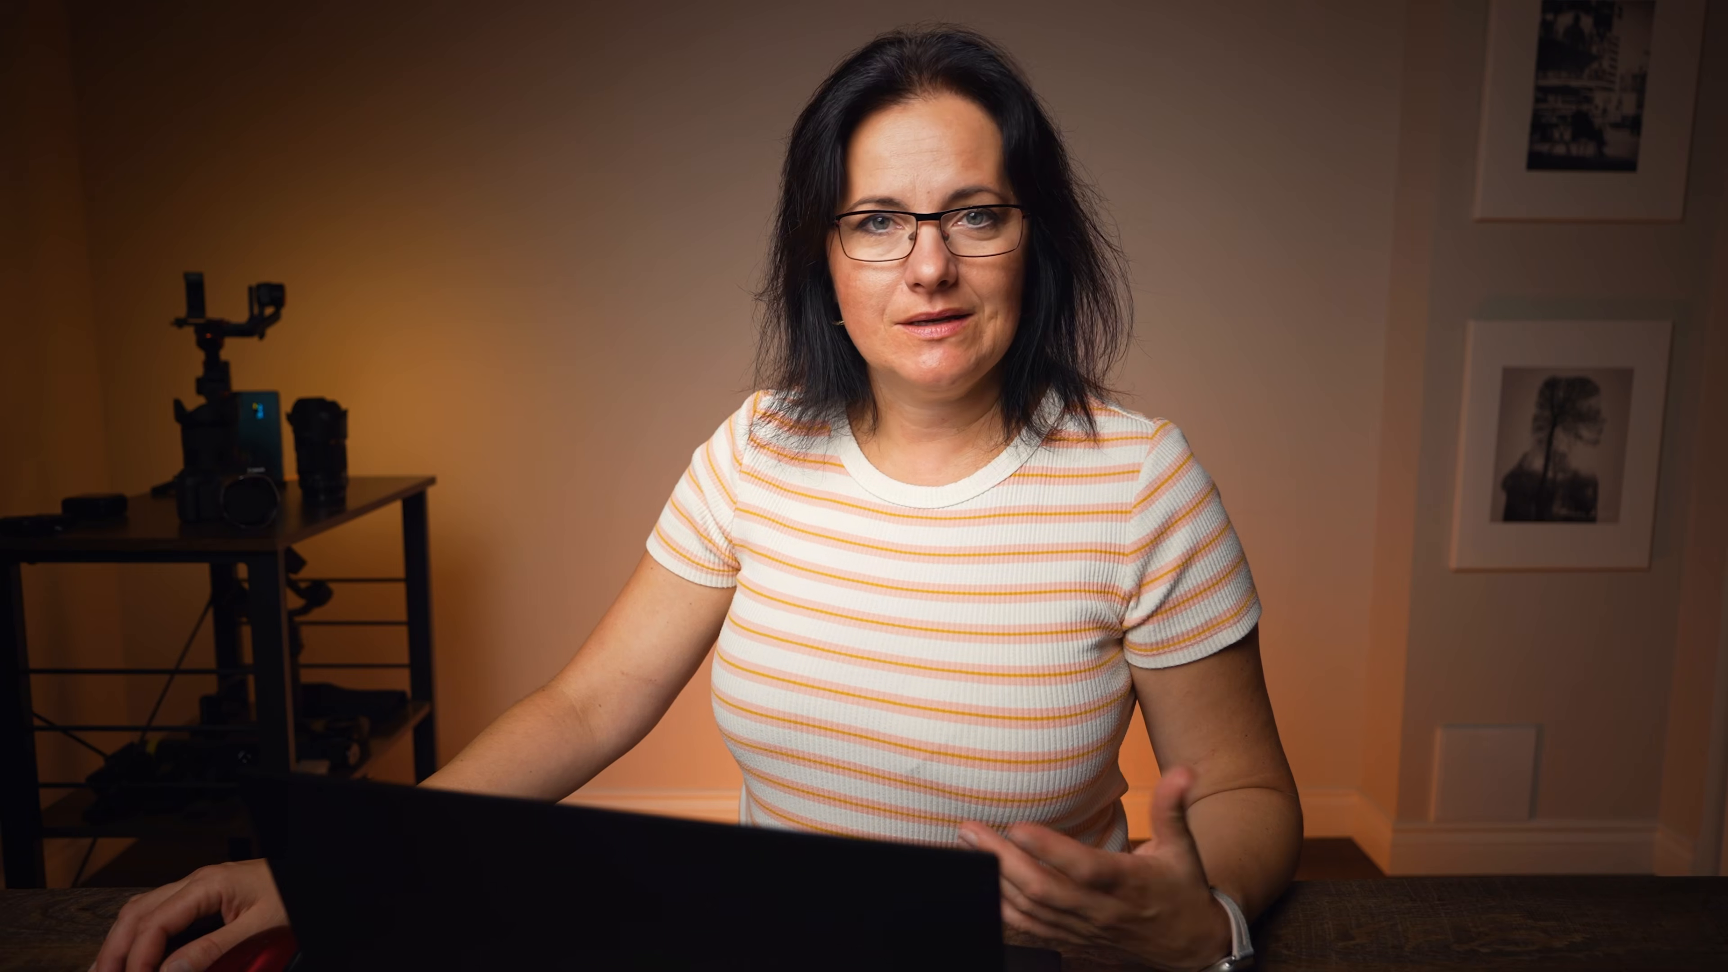